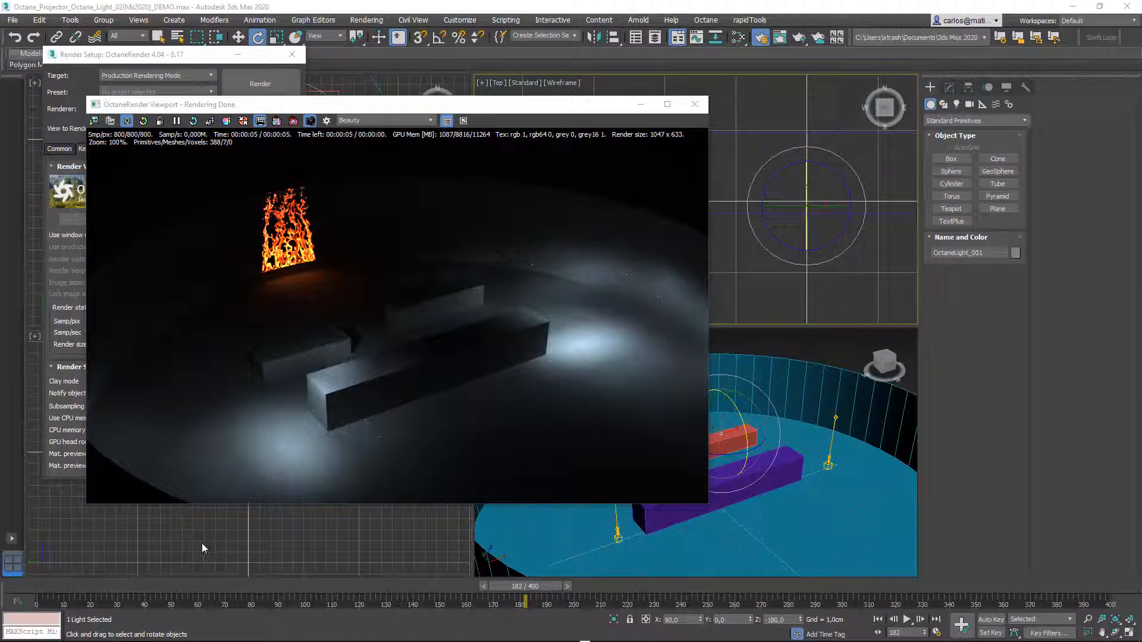
# - Preview the fire projection at frames 179 and 117, then try rotating the selected Octane light and undo the rotation
pyautogui.moveTo(92, 582); pyautogui.dragTo(535, 613)
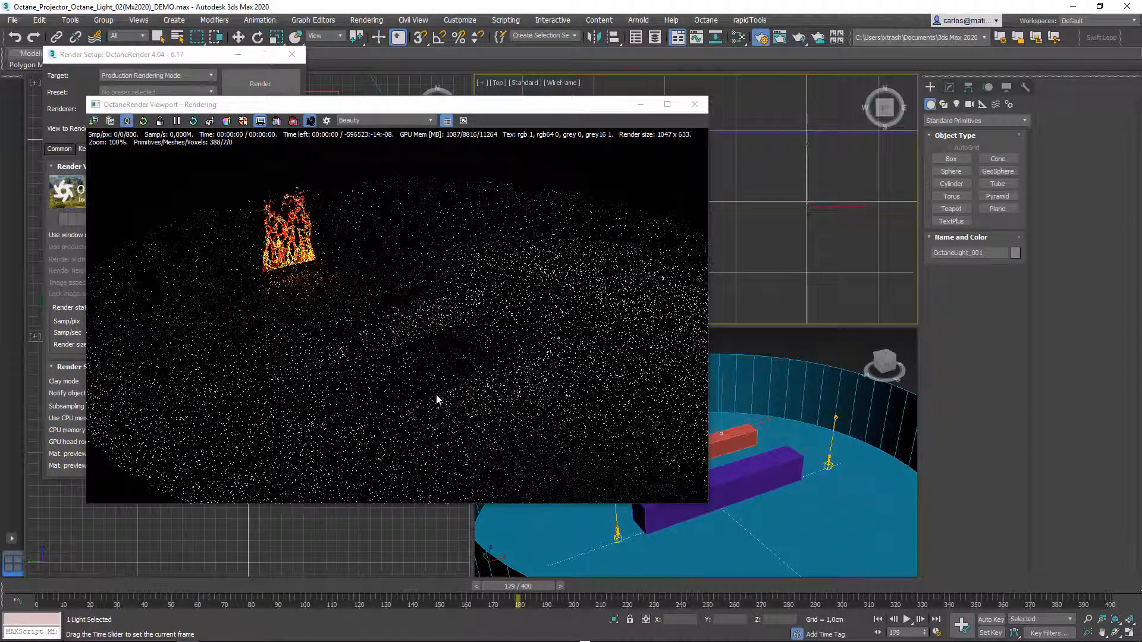
pyautogui.press('e')
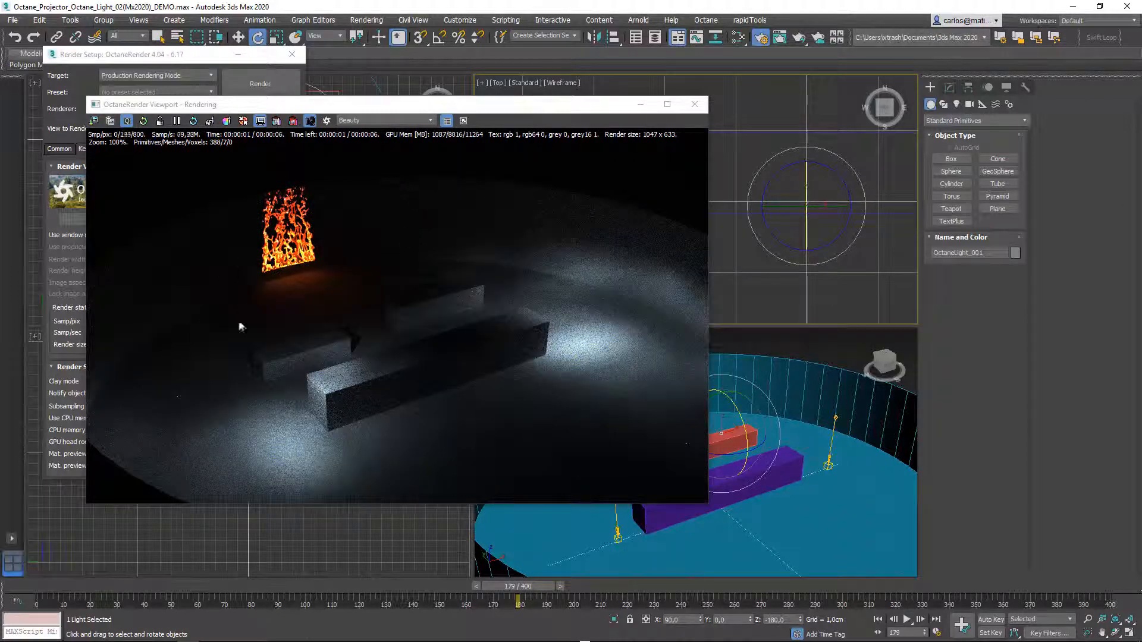
pyautogui.moveTo(534, 602); pyautogui.dragTo(352, 601)
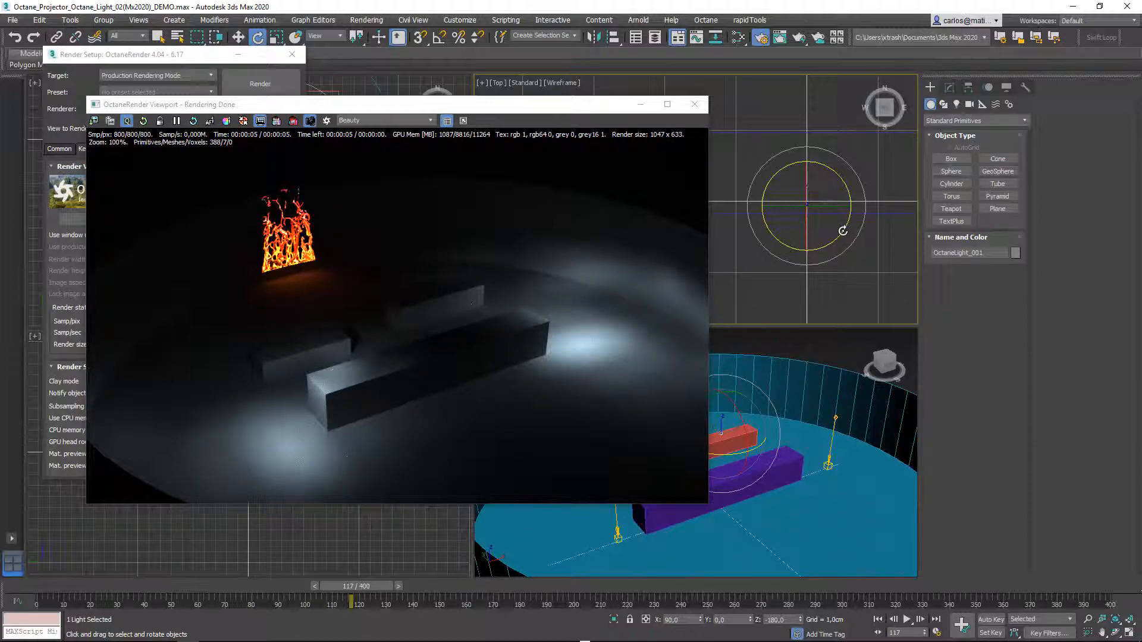
pyautogui.moveTo(843, 231); pyautogui.dragTo(805, 242)
pyautogui.hotkey('ctrl', 'z')
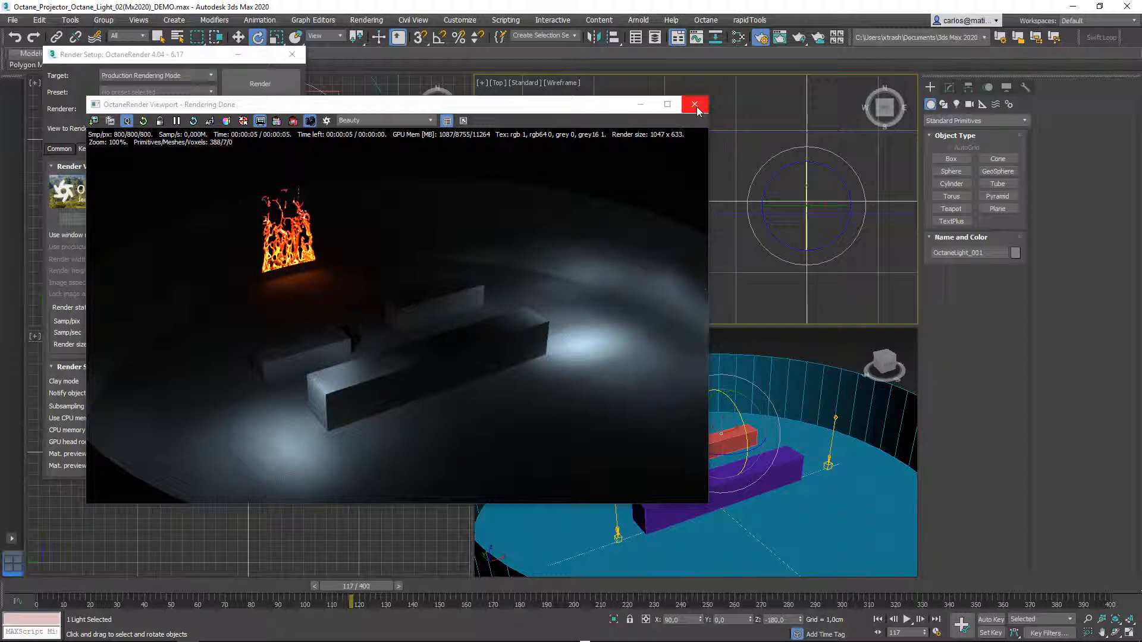
# - Close the Octane render viewport and reset the scene to an empty untitled file
pyautogui.click(695, 105)
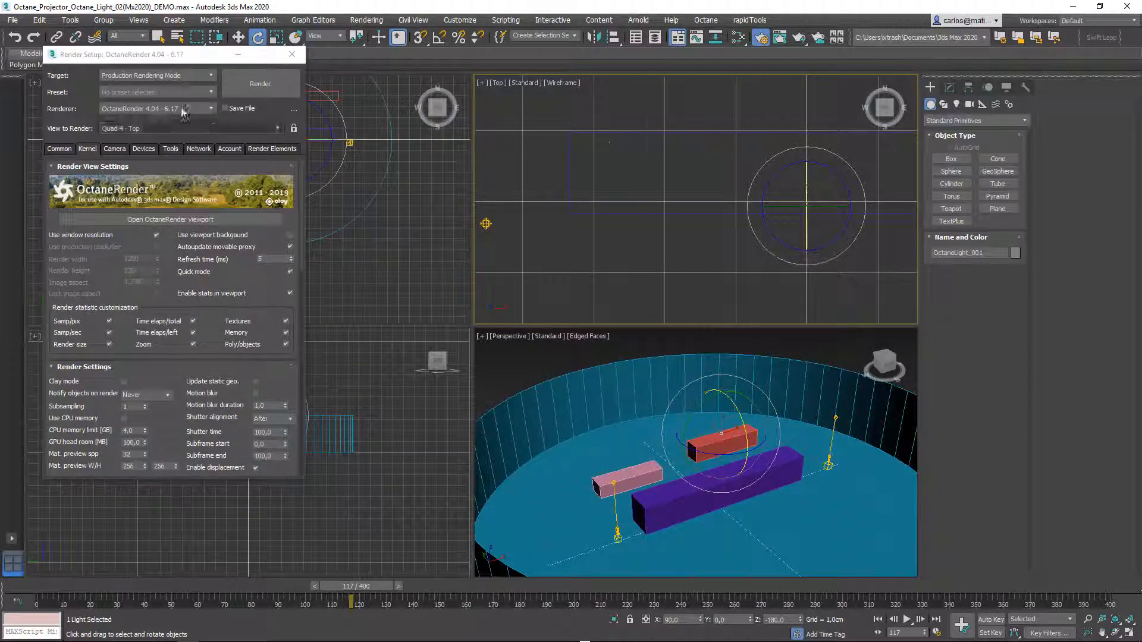
pyautogui.moveTo(163, 57); pyautogui.dragTo(173, 100)
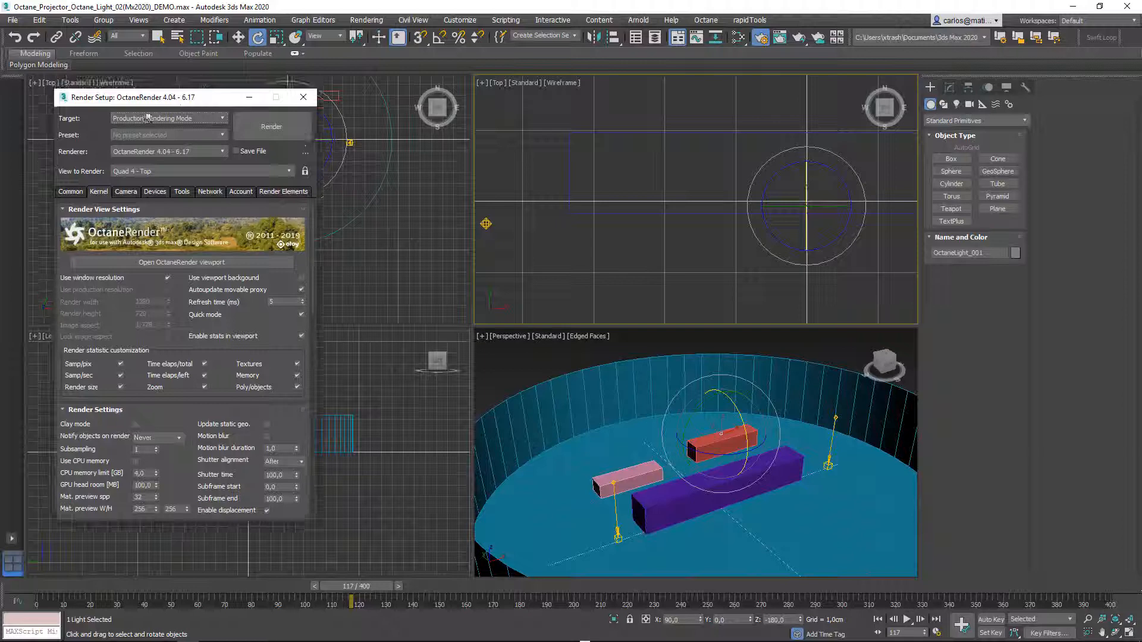
pyautogui.click(16, 24)
pyautogui.click(26, 55)
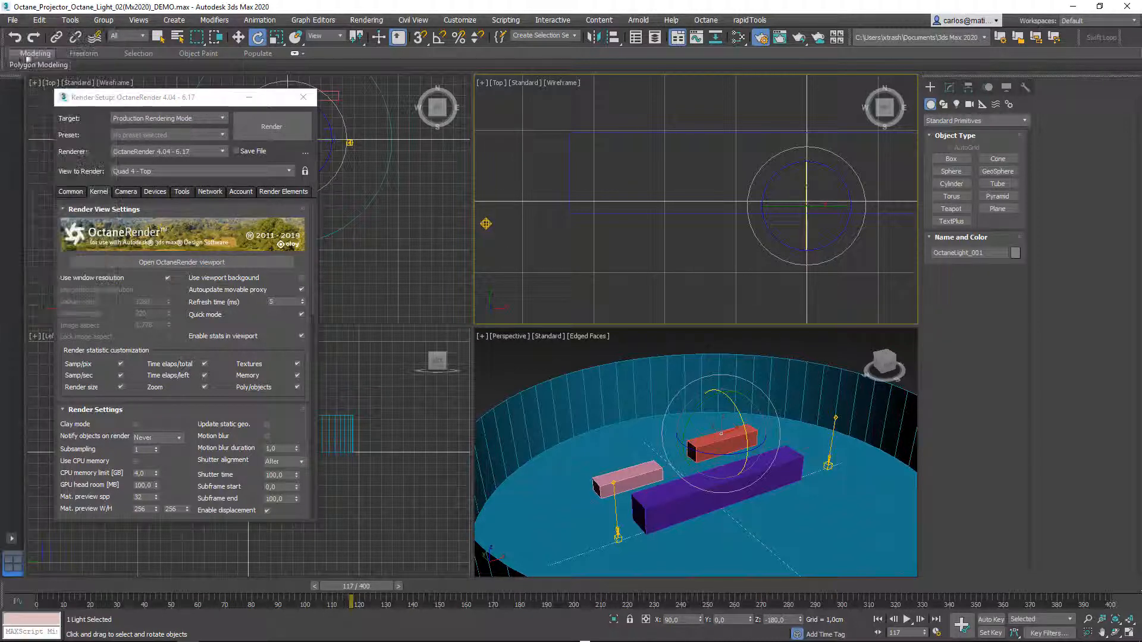
pyautogui.click(570, 345)
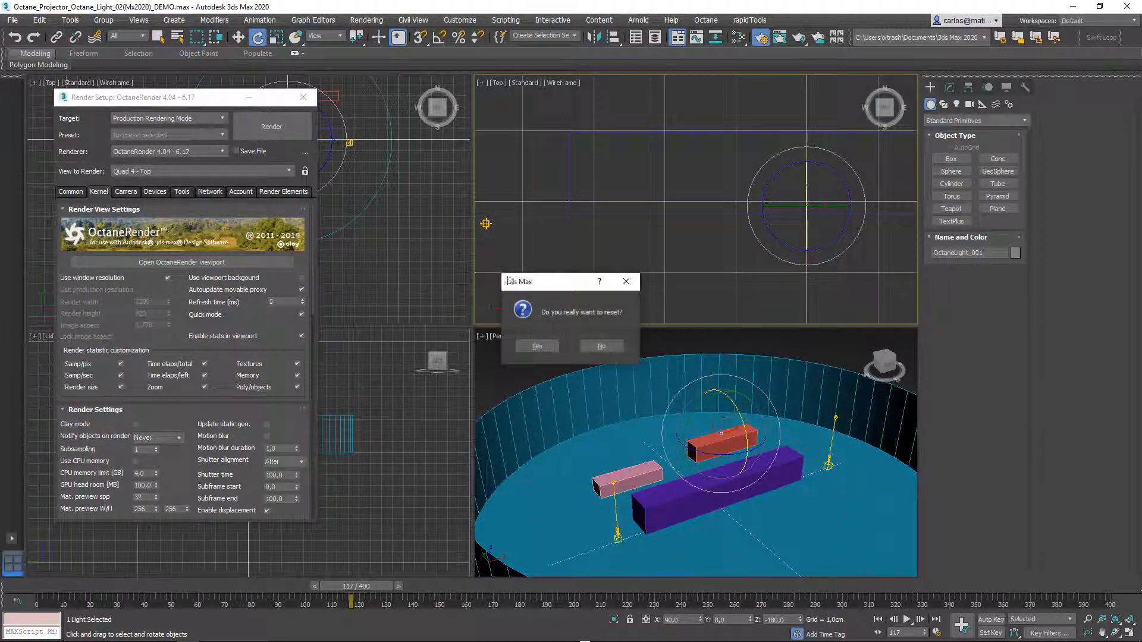
pyautogui.click(538, 347)
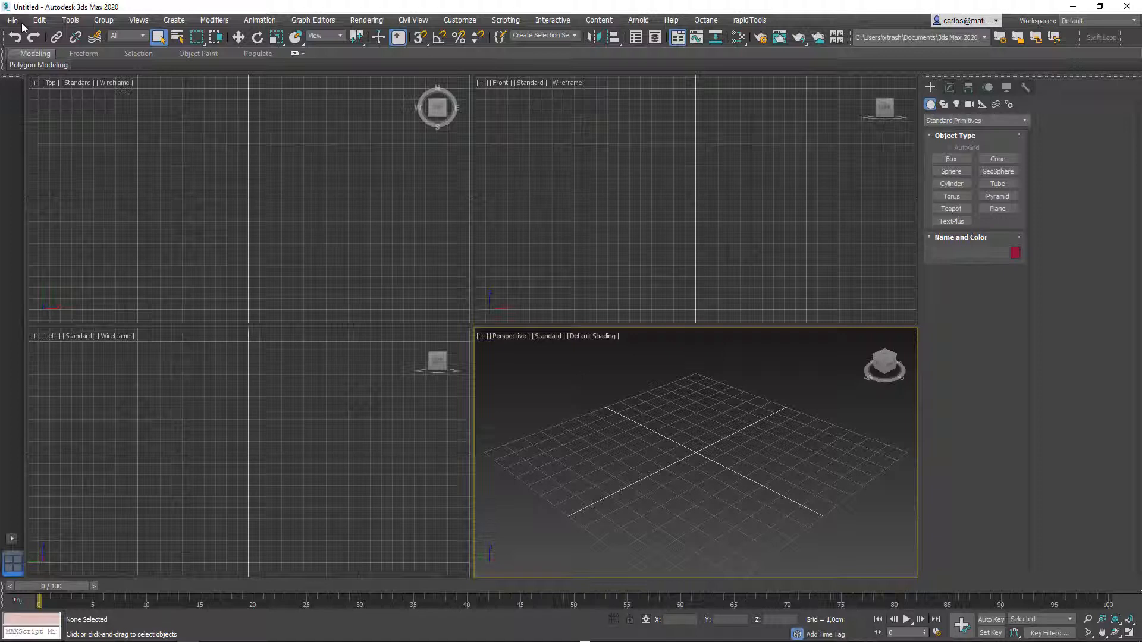
# - Create a cylinder at the origin in the Top view, with a radius of about 400 cm and a height of about 208 cm
pyautogui.click(954, 183)
pyautogui.scroll(-2, 248, 196)
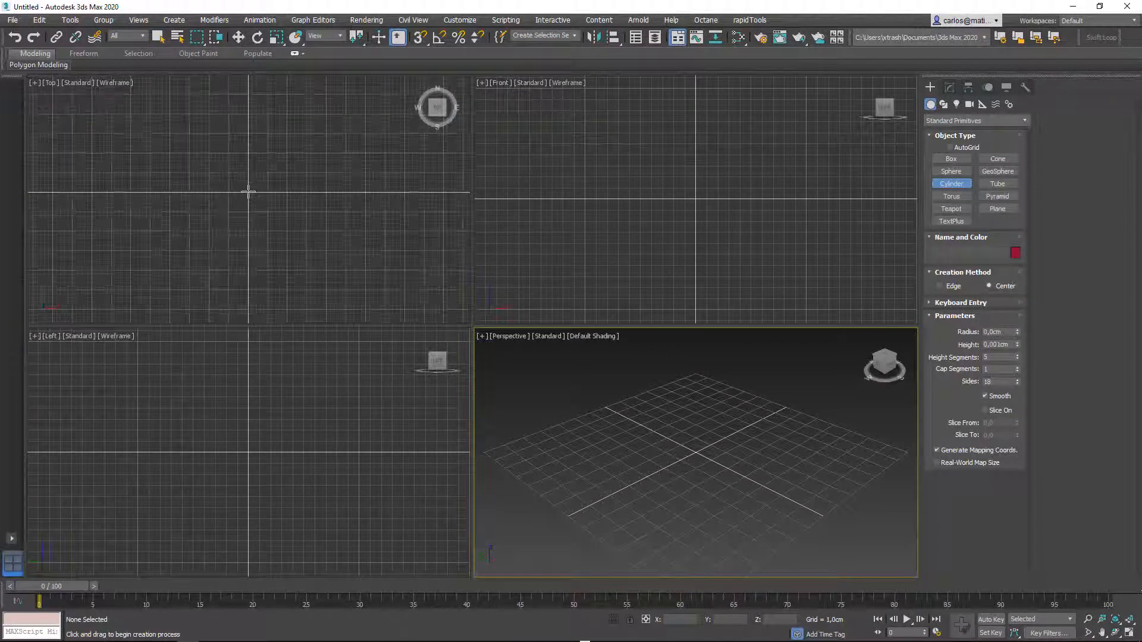
pyautogui.moveTo(249, 193); pyautogui.dragTo(876, 444)
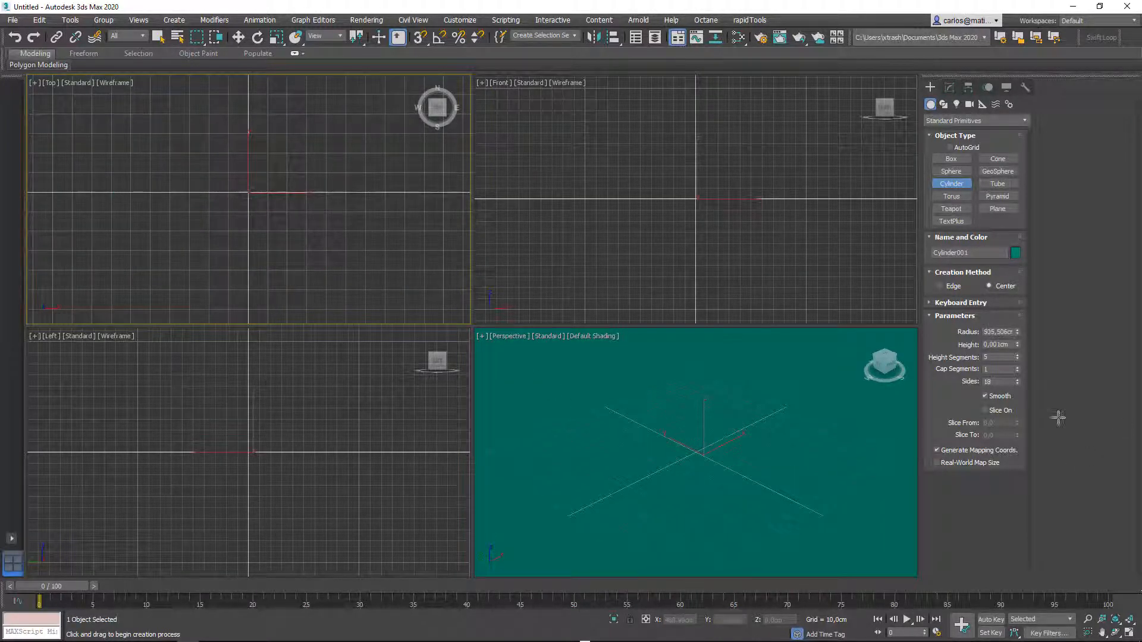
pyautogui.moveTo(1059, 418); pyautogui.dragTo(1000, 412)
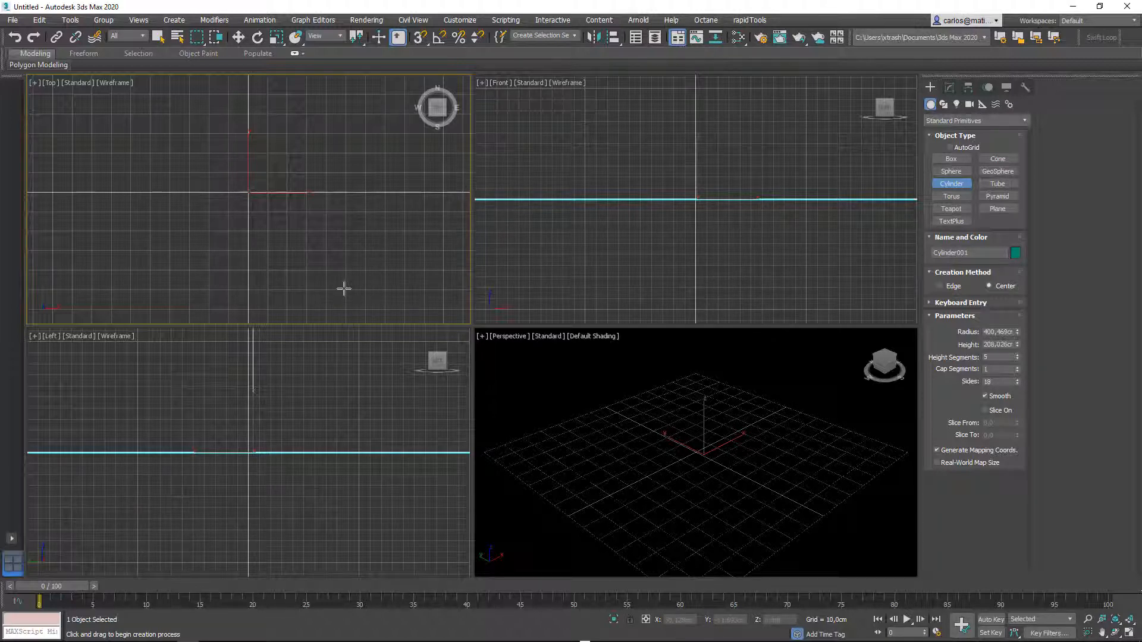
pyautogui.scroll(-10, 329, 250)
pyautogui.scroll(-10, 694, 418)
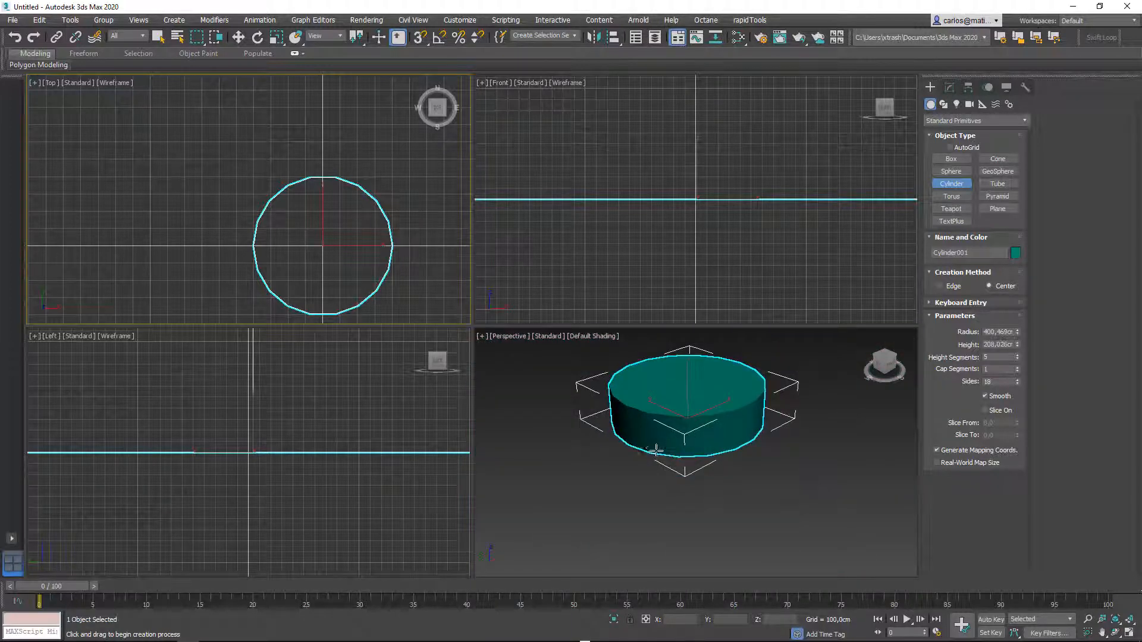
pyautogui.keyDown('alt'); pyautogui.moveTo(665, 474); pyautogui.dragTo(676, 467, button='middle'); pyautogui.keyUp('alt')
pyautogui.moveTo(646, 503); pyautogui.dragTo(684, 477, button='middle')
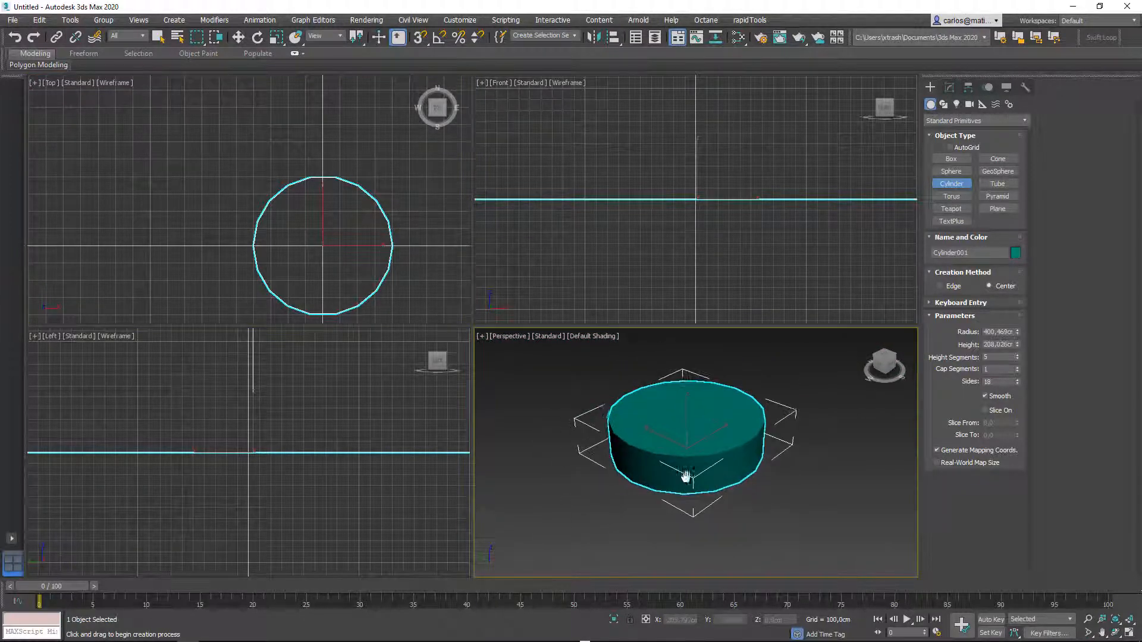
# - Set the cylinder's height segments to 1 and its sides to 64
pyautogui.click(950, 86)
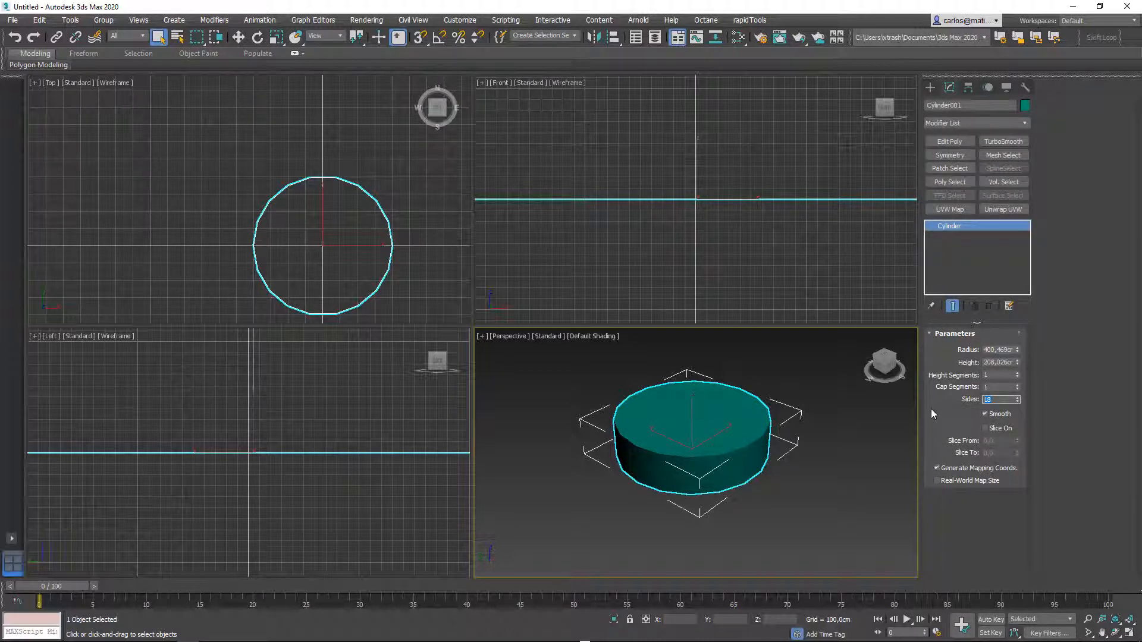
pyautogui.write('64')
pyautogui.press('Return')
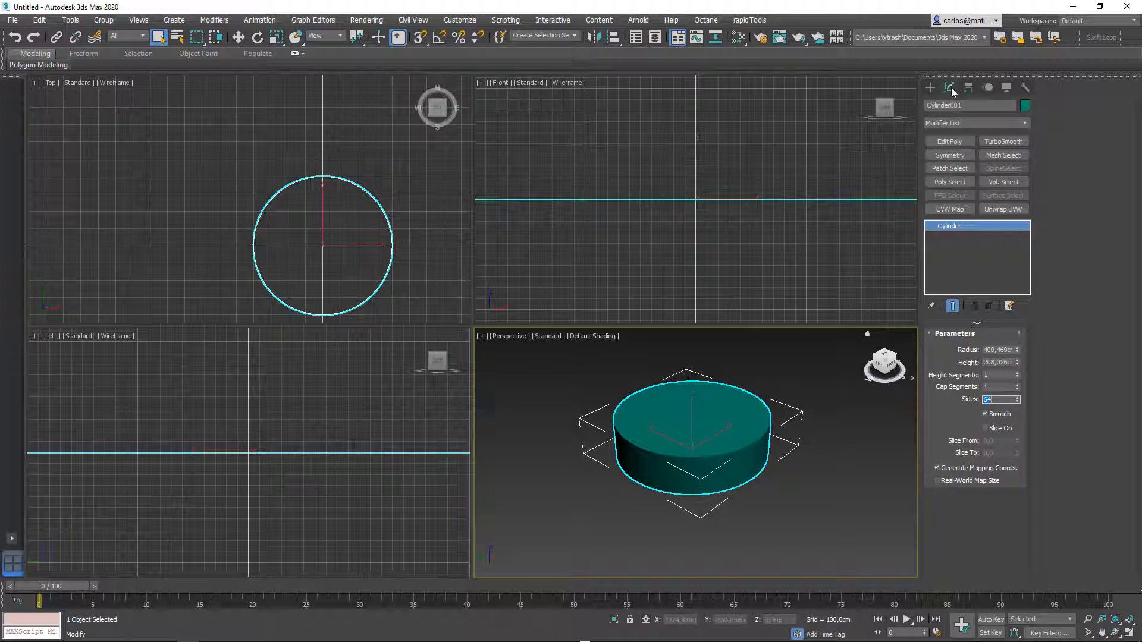
# - Convert the cylinder to an Editable Poly and delete its top cap polygon
pyautogui.rightClick(955, 228)
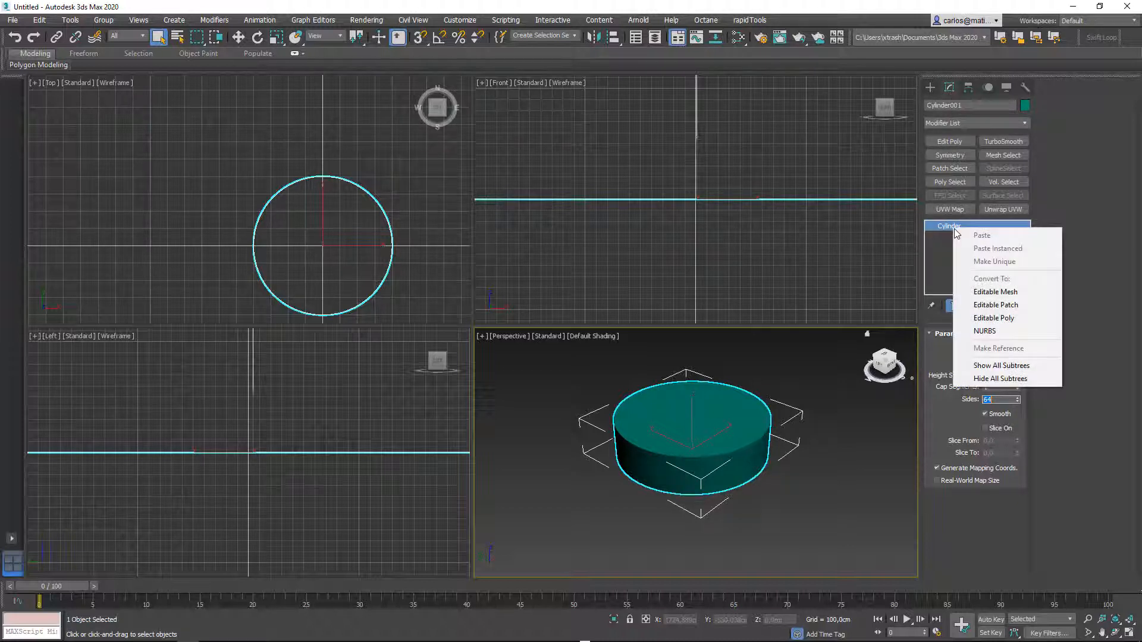
pyautogui.click(1006, 319)
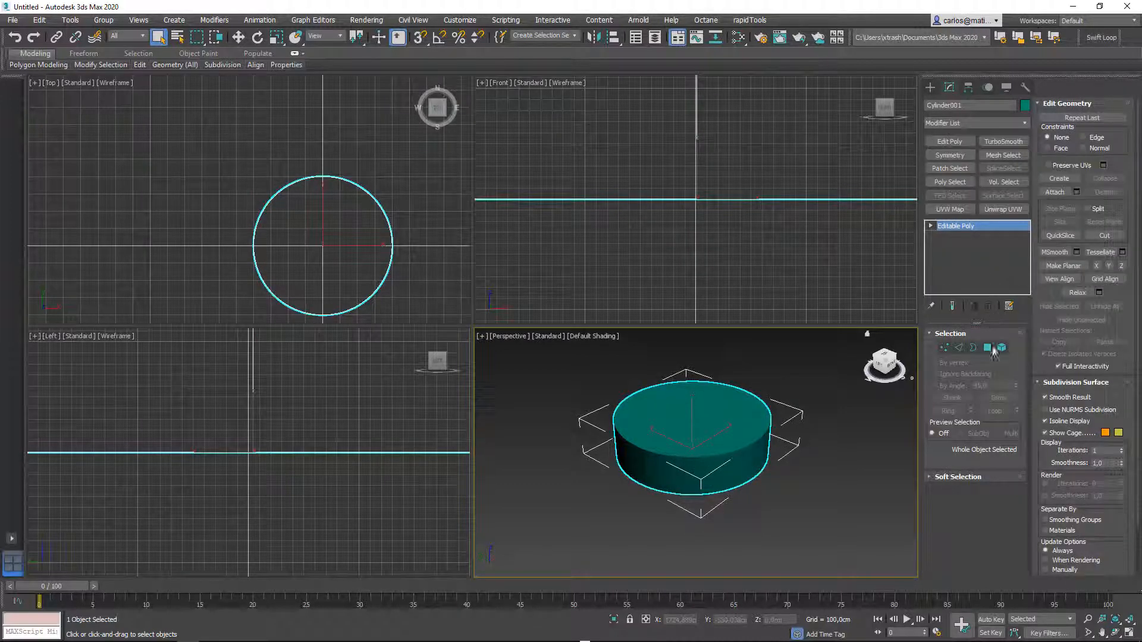
pyautogui.click(987, 347)
pyautogui.click(672, 424)
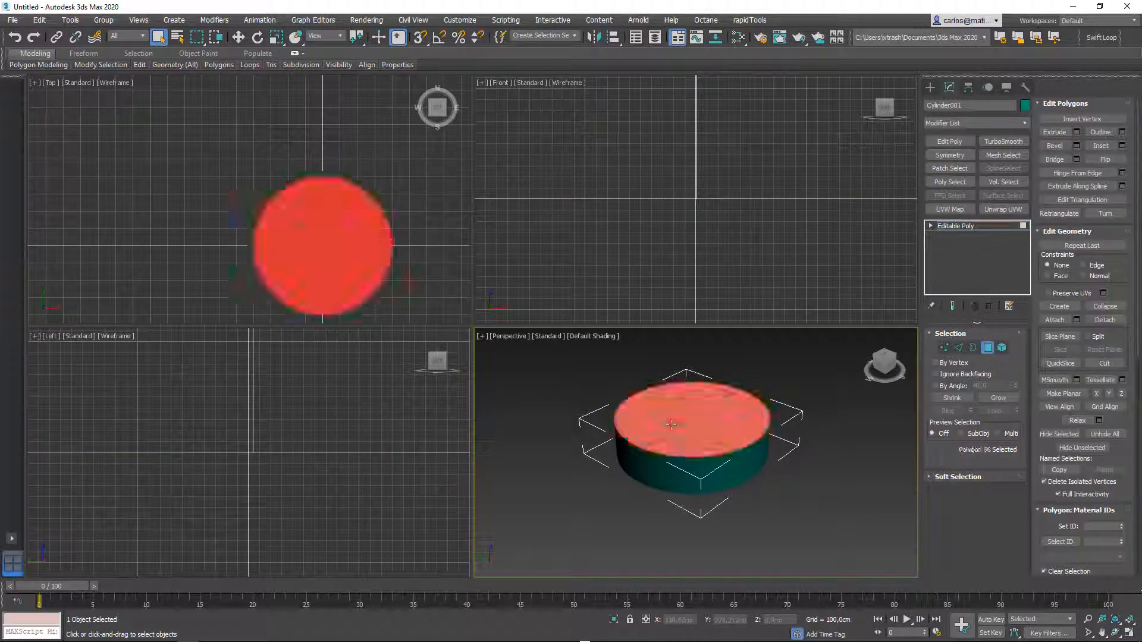
pyautogui.press('Delete')
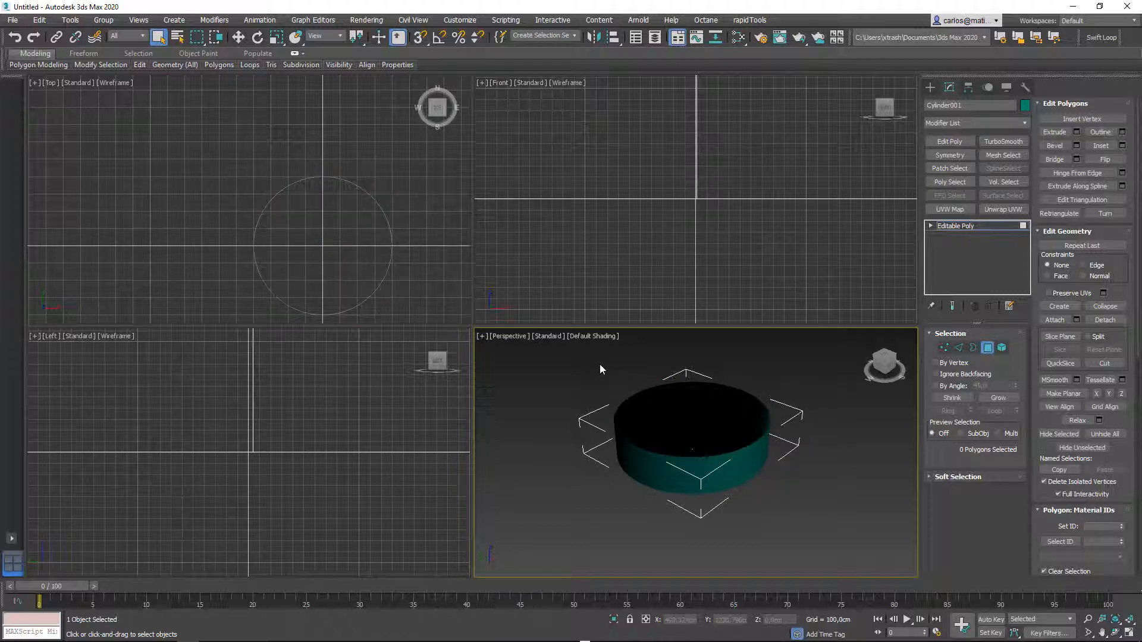
# - Select all remaining polygons of the cylinder, flip them to face inward, and leave polygon editing
pyautogui.moveTo(845, 572); pyautogui.dragTo(843, 570)
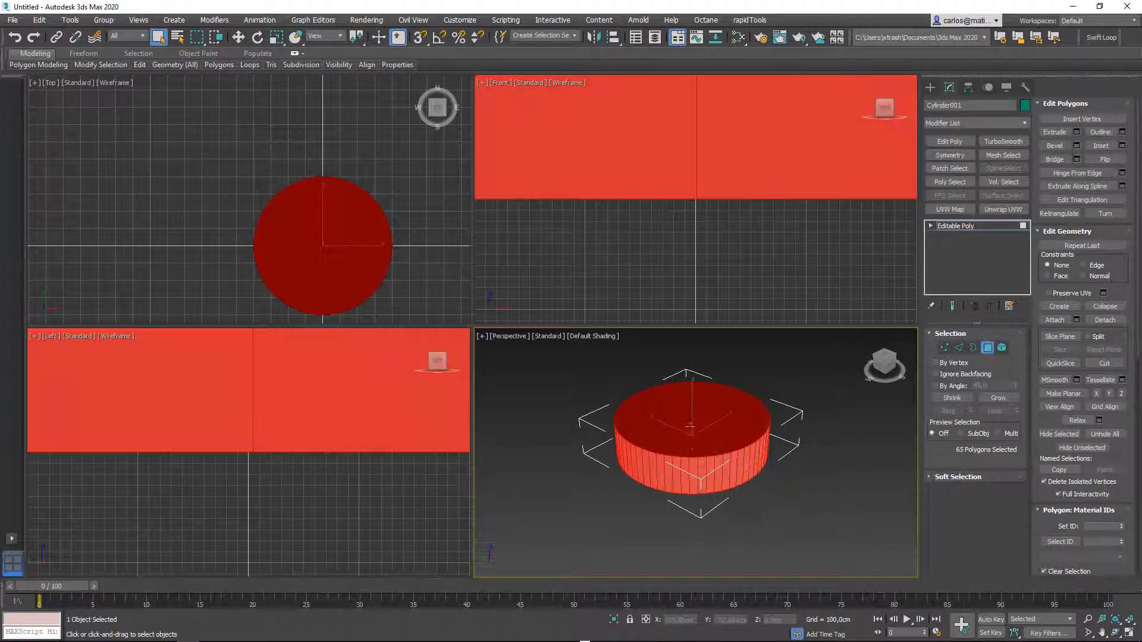
pyautogui.click(1104, 162)
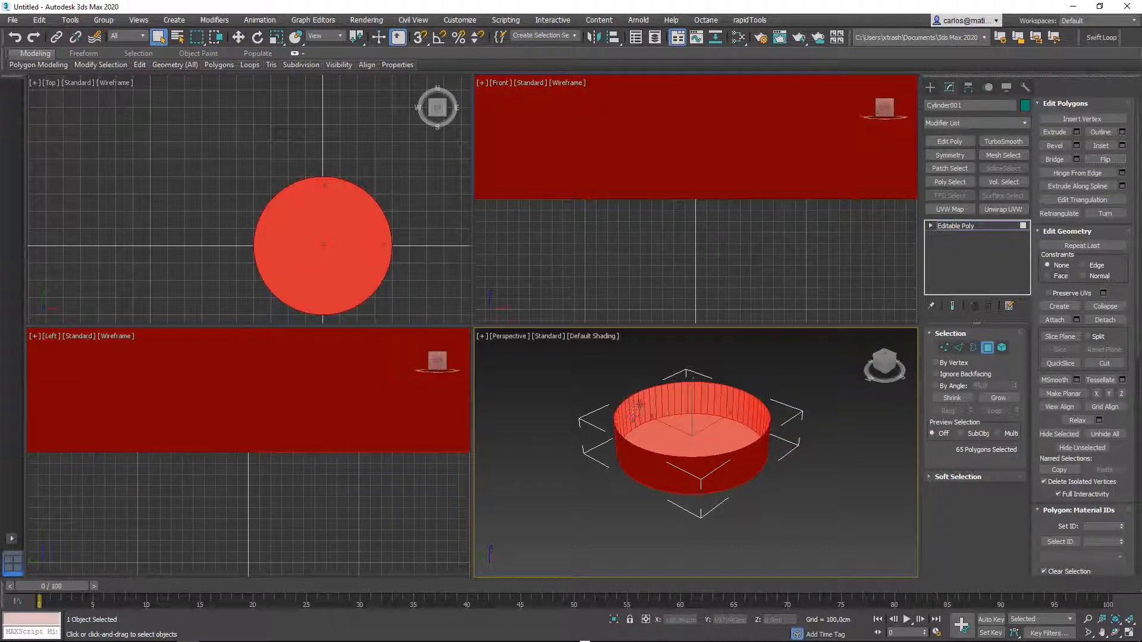
pyautogui.scroll(3, 641, 403)
pyautogui.scroll(3, 642, 404)
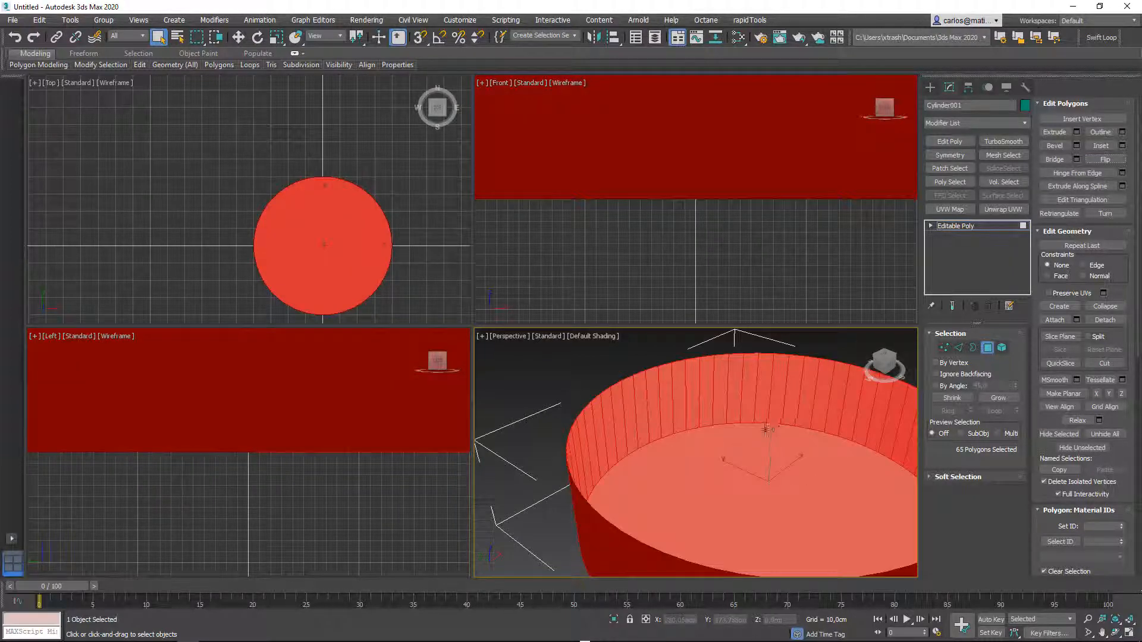
pyautogui.scroll(-3, 766, 429)
pyautogui.scroll(-3, 726, 420)
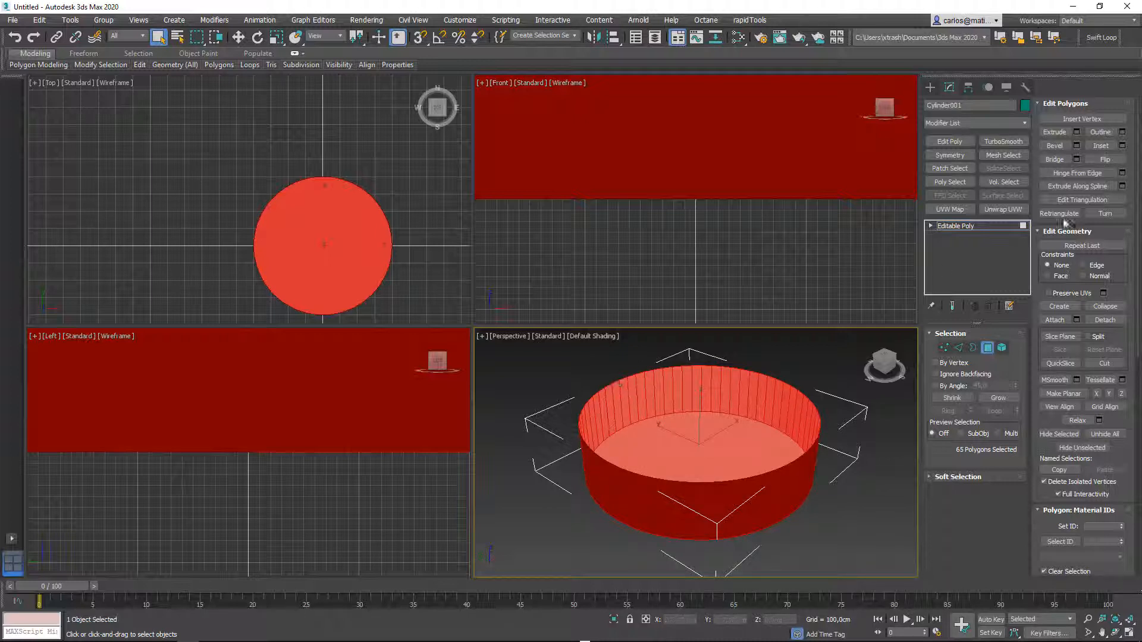
pyautogui.click(987, 347)
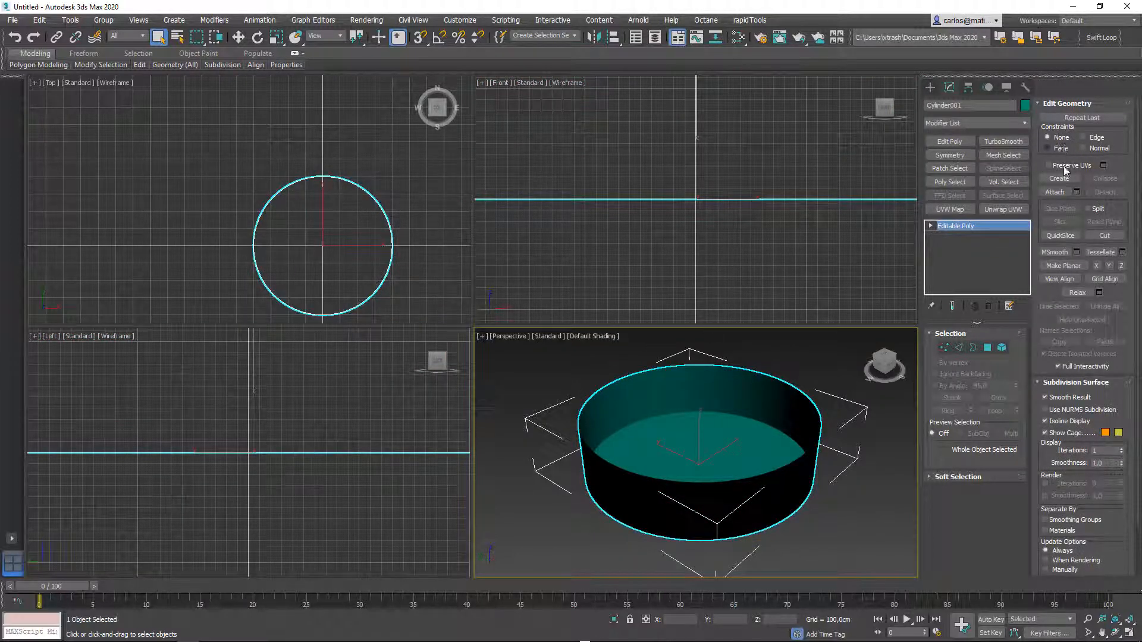
# - Create two boxes on the cylinder's floor, about 41 × 182 × 55 cm and 48 × 155 × 55 cm, the second diagonally offset from the first
pyautogui.click(931, 87)
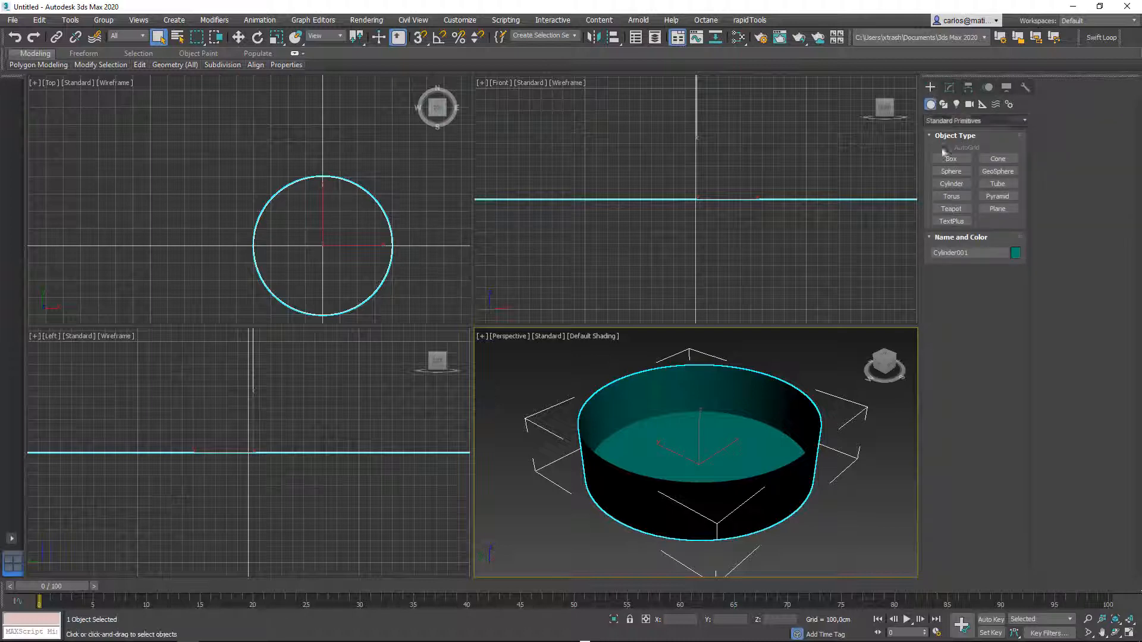
pyautogui.click(952, 158)
pyautogui.moveTo(294, 224); pyautogui.dragTo(322, 231)
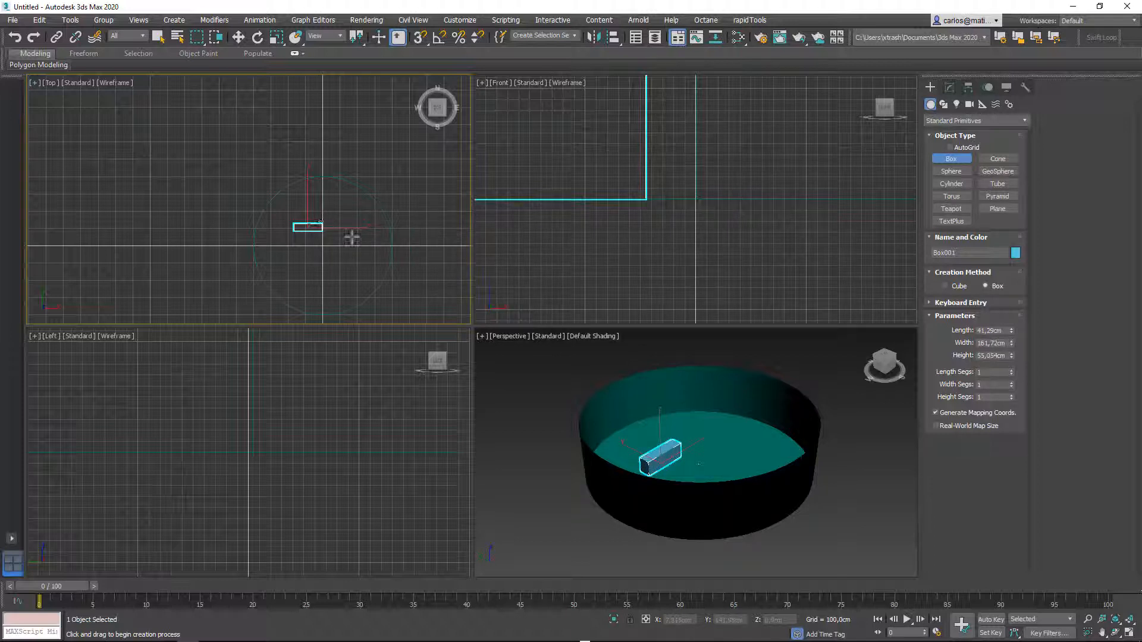
pyautogui.click(332, 237)
pyautogui.moveTo(331, 236); pyautogui.dragTo(359, 239)
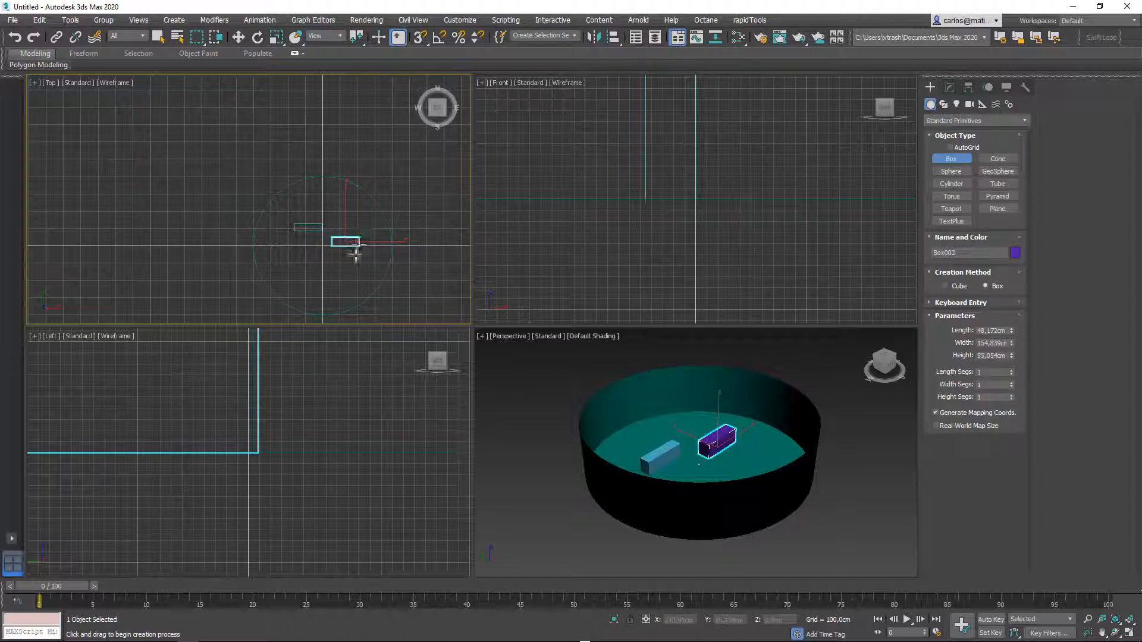
# - Create a plane-shaped Octane light about 21 × 18 cm at the centre of the cylinder's floor, between the two boxes
pyautogui.scroll(1, 341, 250)
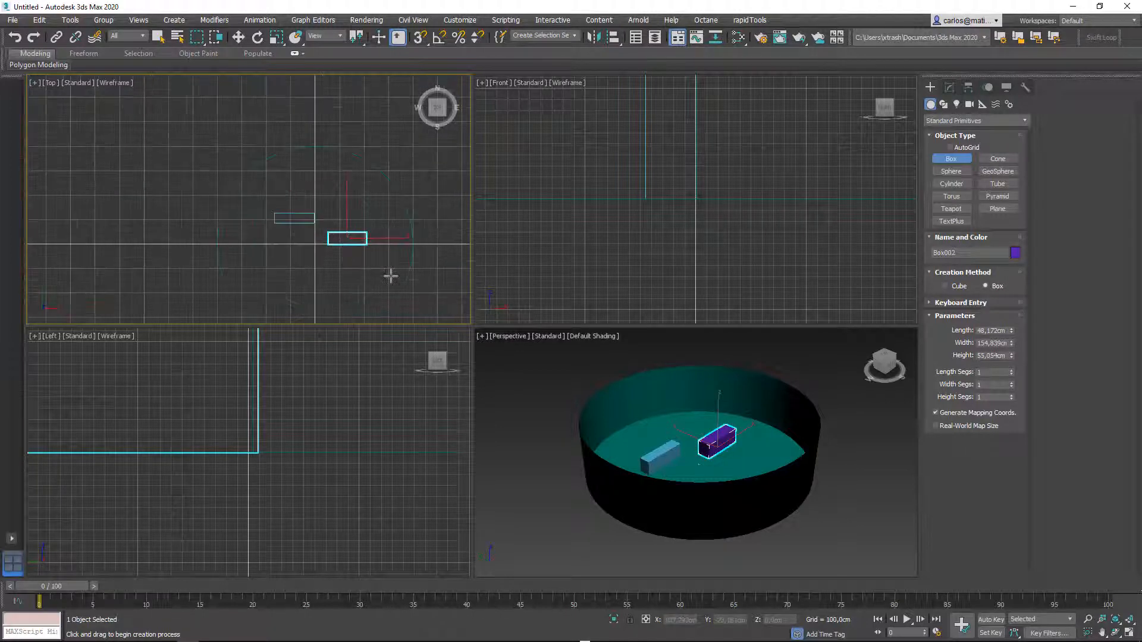
pyautogui.scroll(2, 366, 269)
pyautogui.scroll(-2, 393, 285)
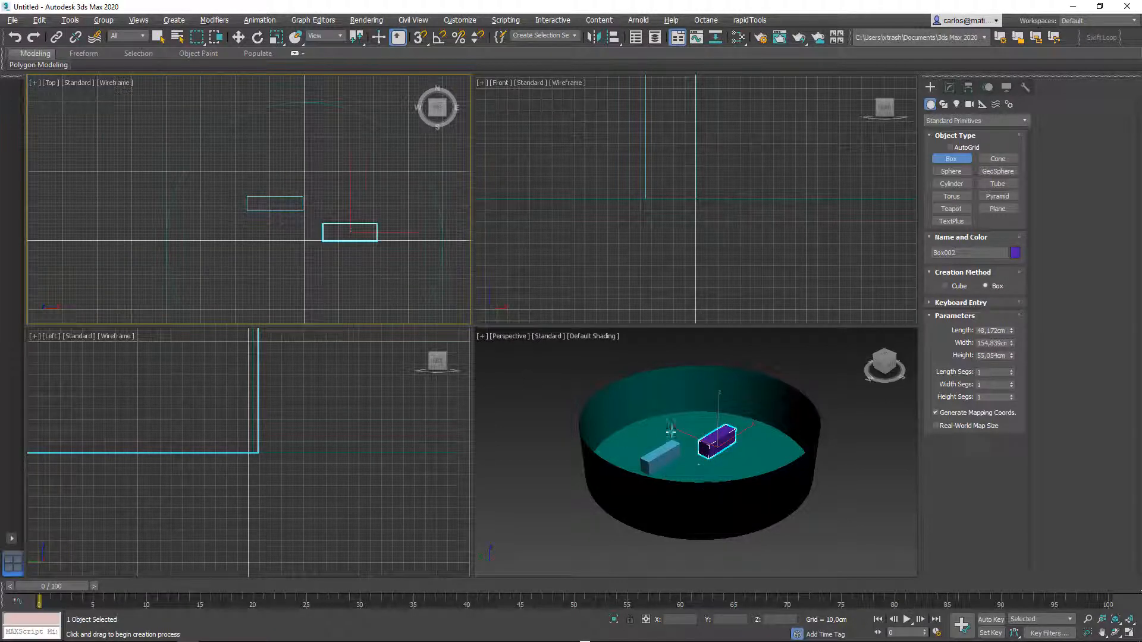
pyautogui.rightClick(670, 431)
pyautogui.scroll(-10, 646, 177)
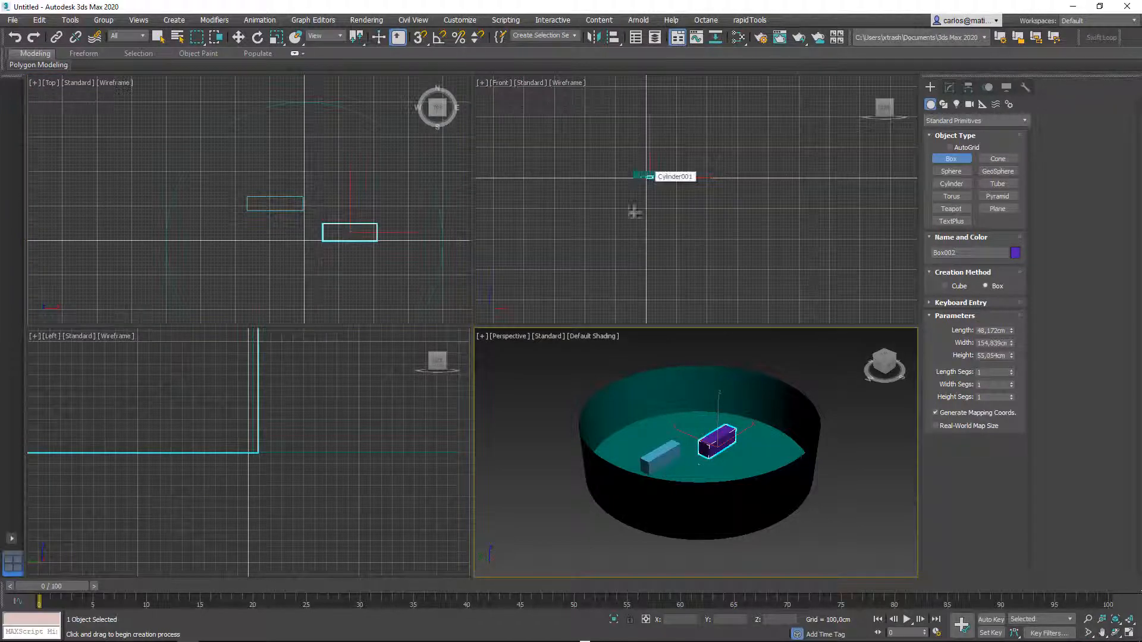
pyautogui.moveTo(638, 172); pyautogui.dragTo(608, 127, button='middle')
pyautogui.scroll(8, 666, 252)
pyautogui.scroll(1, 643, 204)
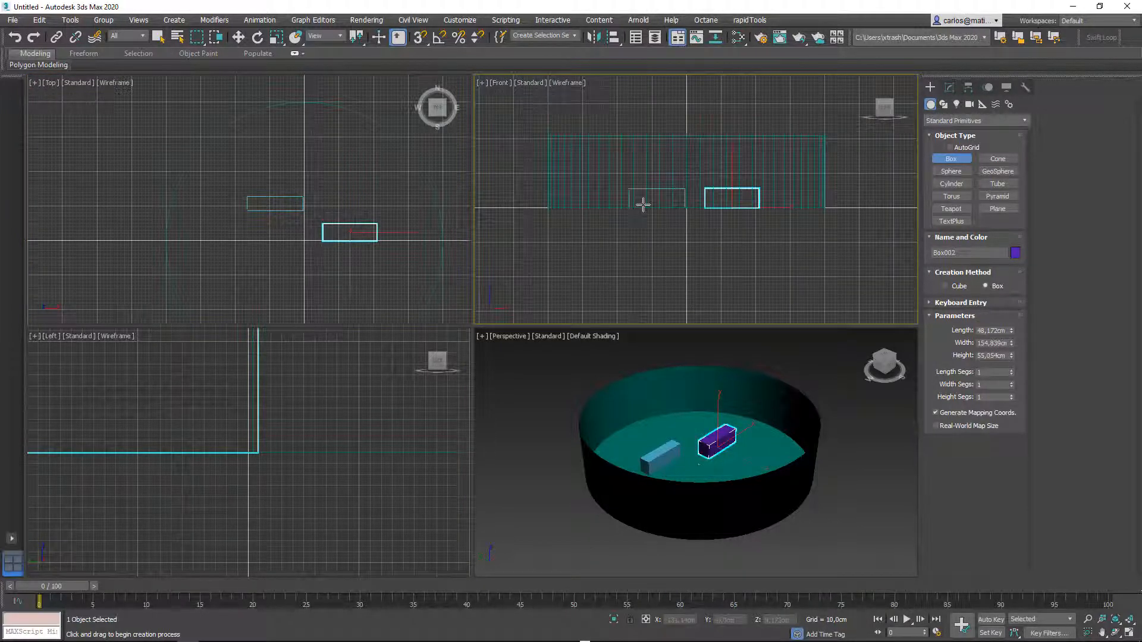
pyautogui.rightClick(284, 197)
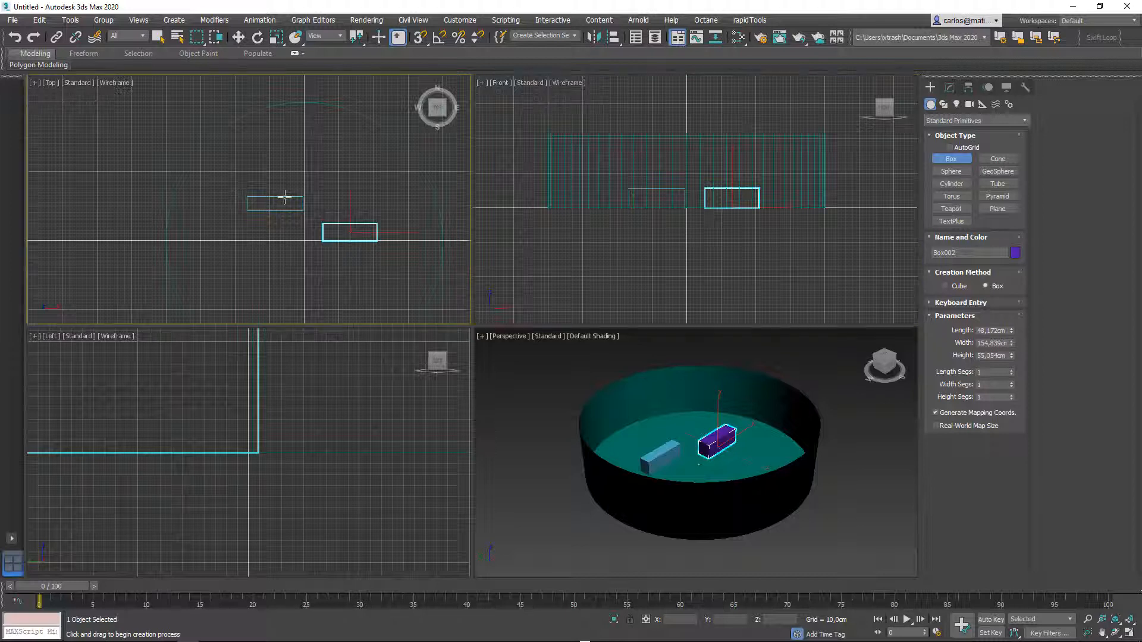
pyautogui.moveTo(331, 212); pyautogui.dragTo(281, 189, button='middle')
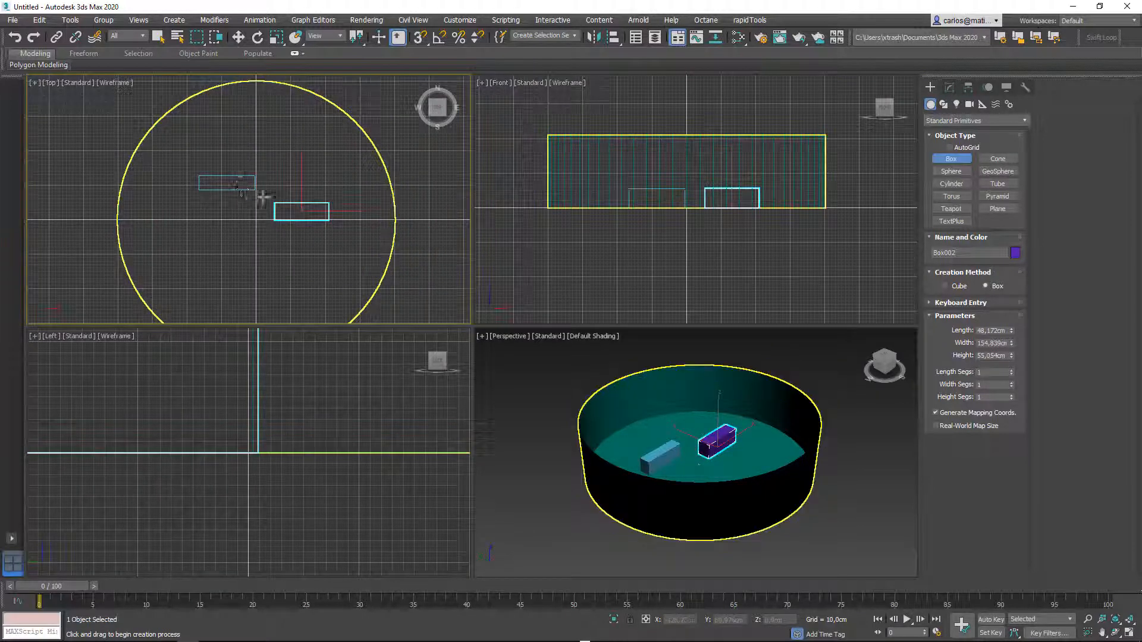
pyautogui.click(956, 105)
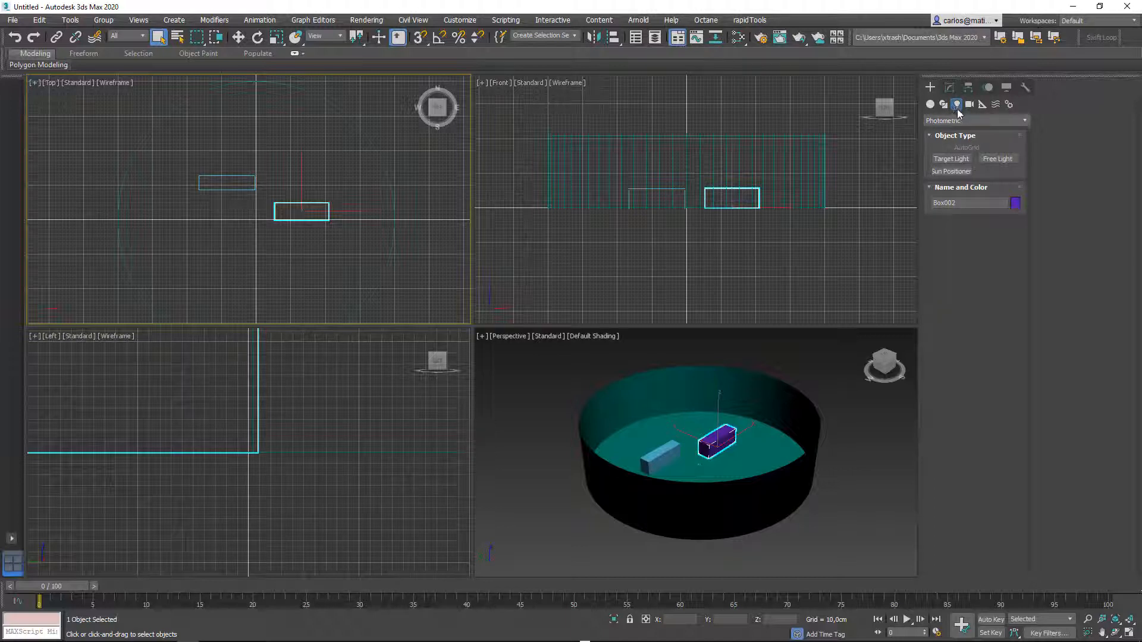
pyautogui.click(964, 121)
pyautogui.click(950, 156)
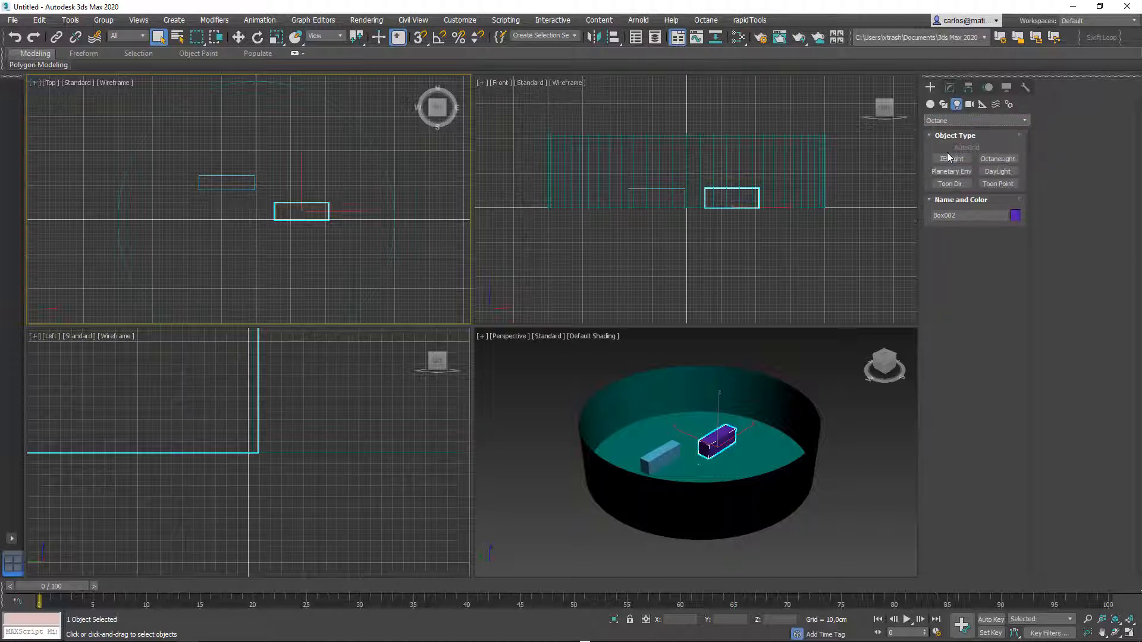
pyautogui.click(998, 159)
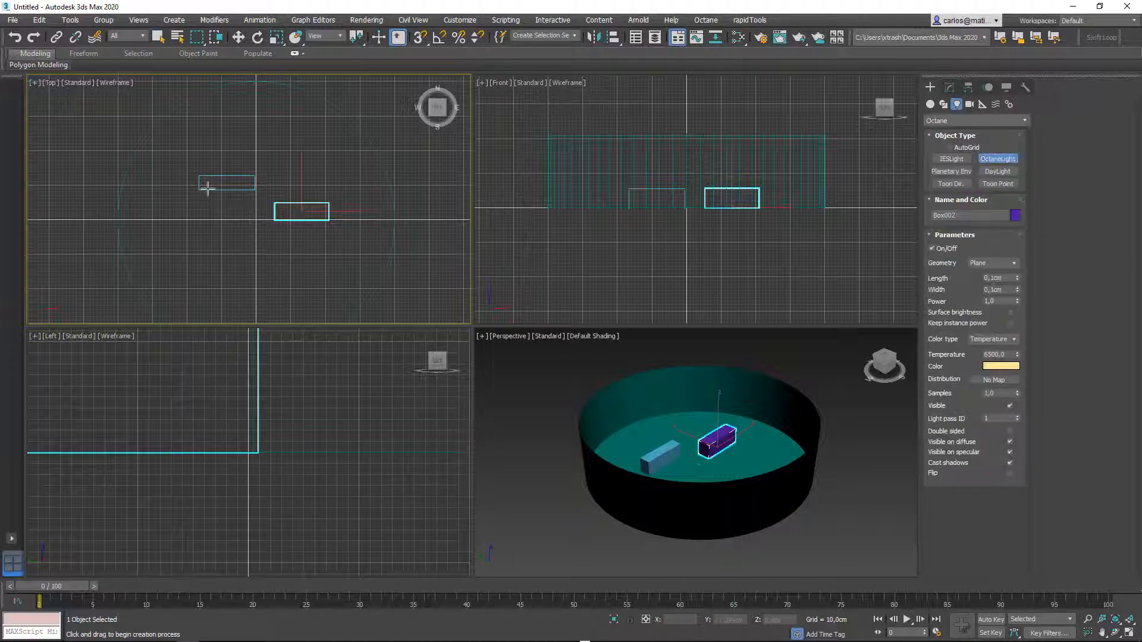
pyautogui.scroll(4, 242, 214)
pyautogui.moveTo(262, 217); pyautogui.dragTo(269, 222)
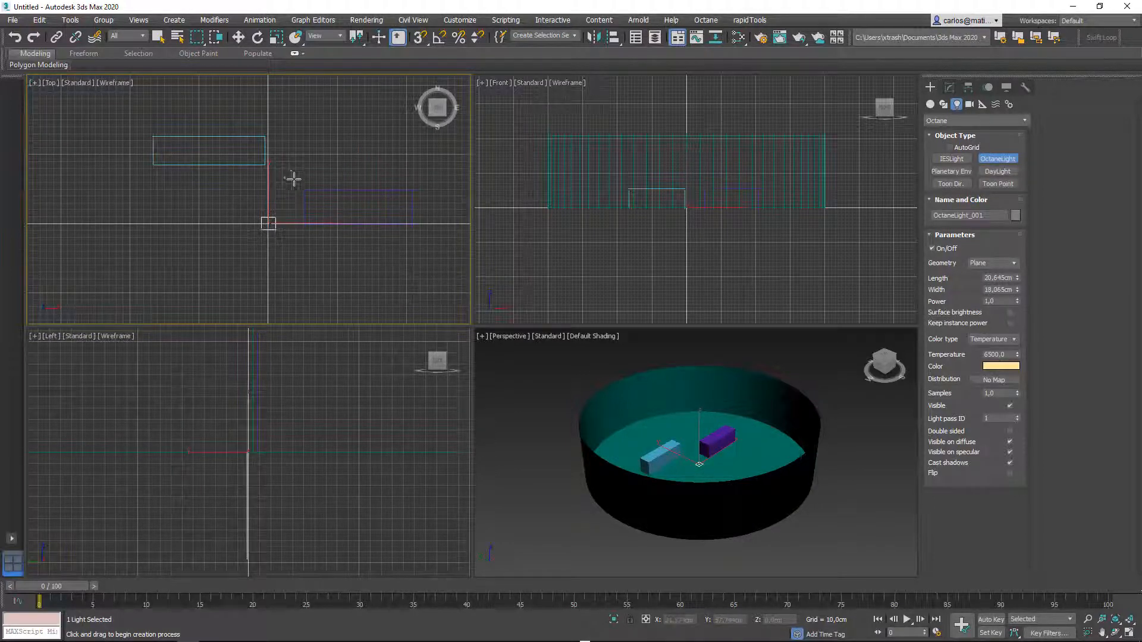
pyautogui.rightClick(297, 188)
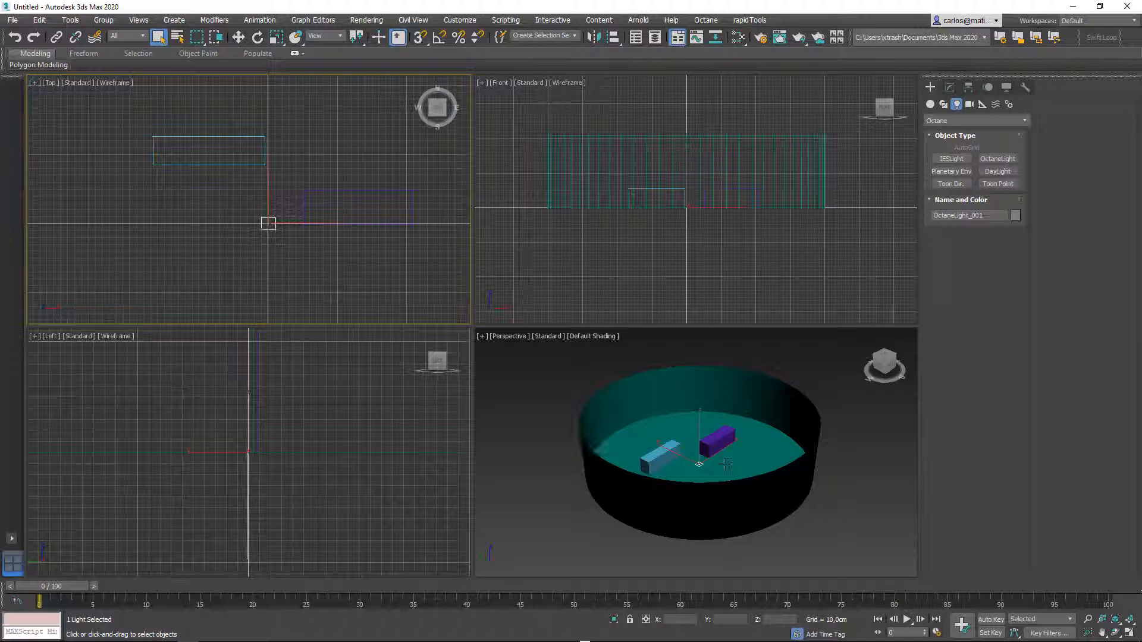
# - Raise the Octane light straight up to a height of about 234 cm, just above the cylinder's rim
pyautogui.scroll(3, 706, 461)
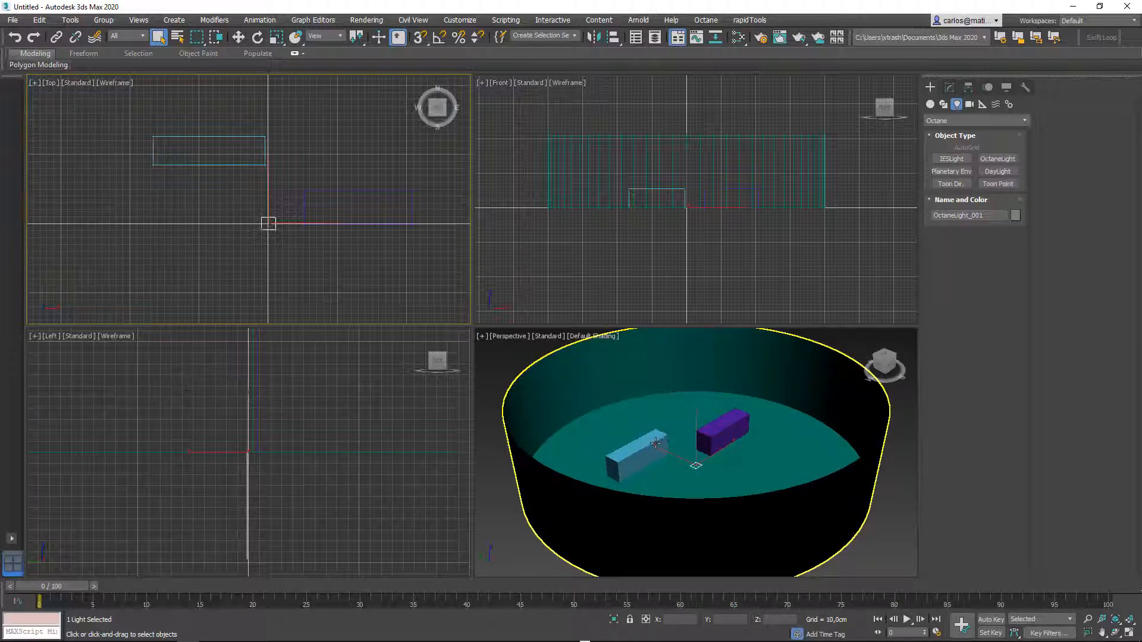
pyautogui.hotkey('alt', 'w')
pyautogui.press('w')
pyautogui.scroll(3, 472, 349)
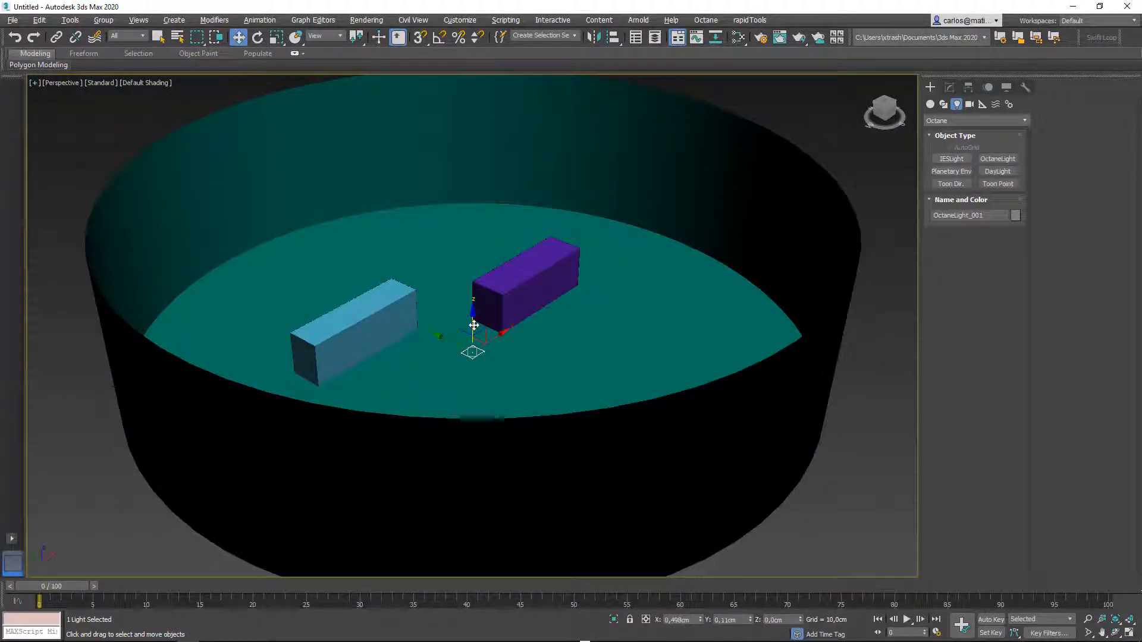
pyautogui.moveTo(474, 325); pyautogui.dragTo(468, 141)
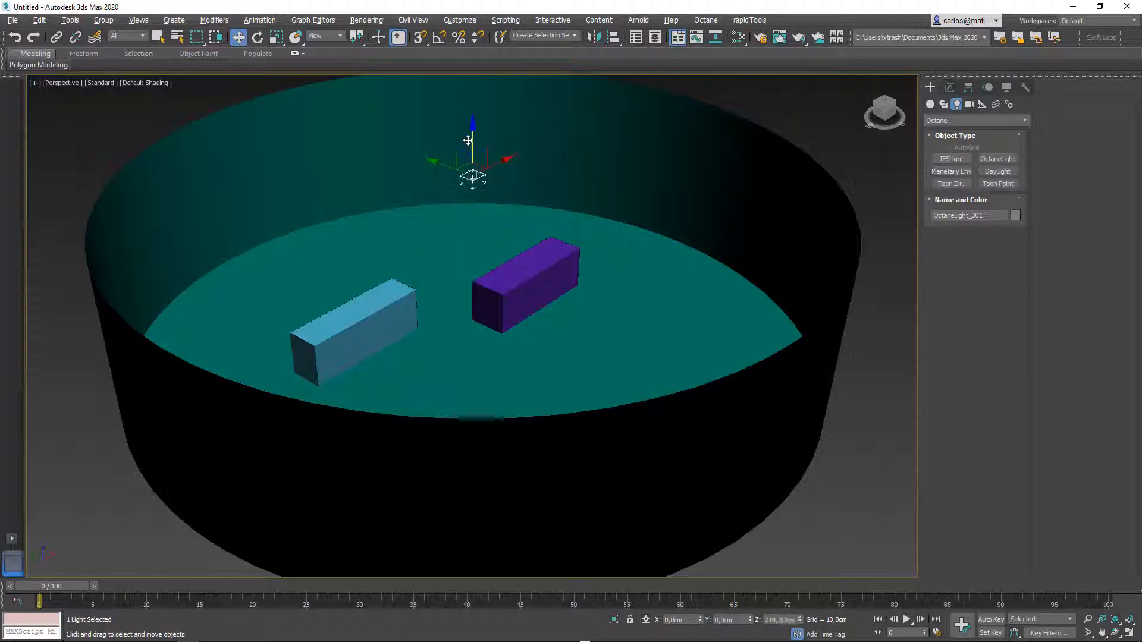
pyautogui.keyDown('alt'); pyautogui.moveTo(519, 281); pyautogui.dragTo(483, 366, button='middle'); pyautogui.keyUp('alt')
pyautogui.scroll(-4, 499, 285)
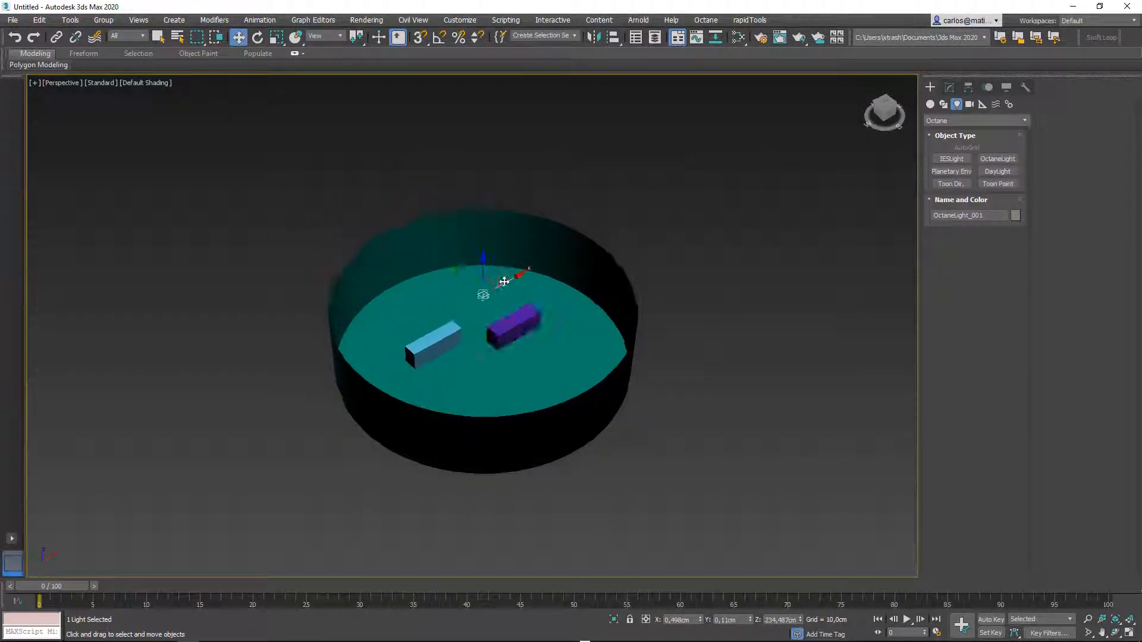
pyautogui.hotkey('alt', 'w')
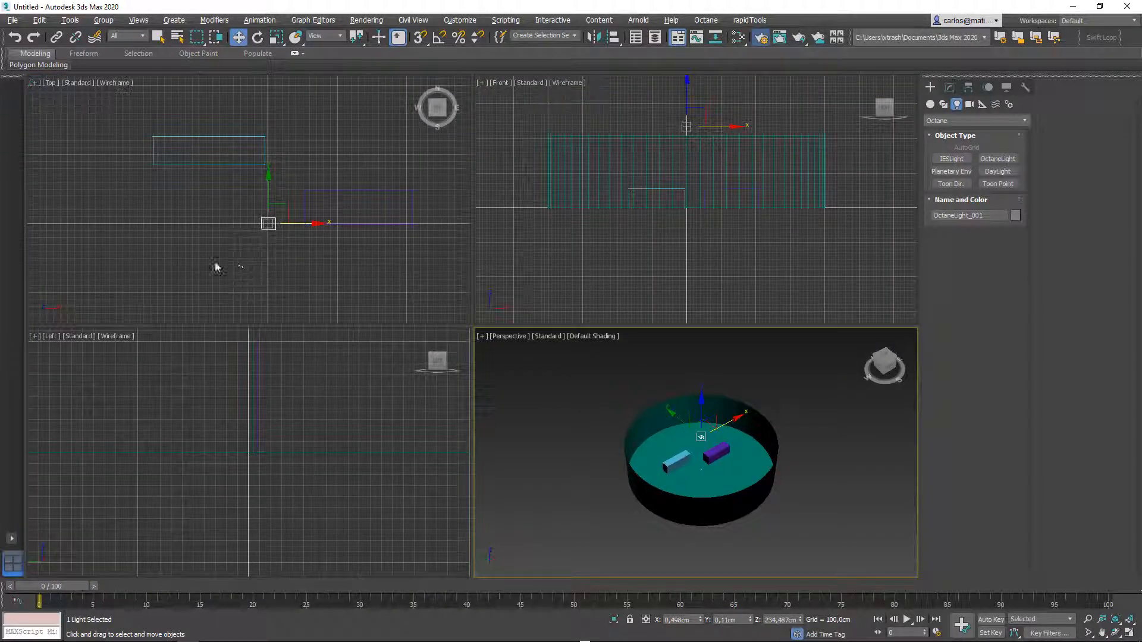
# - Enable window resolution in the Octane kernel settings and open the OctaneRender viewport with the room framed closer
pyautogui.press('F10')
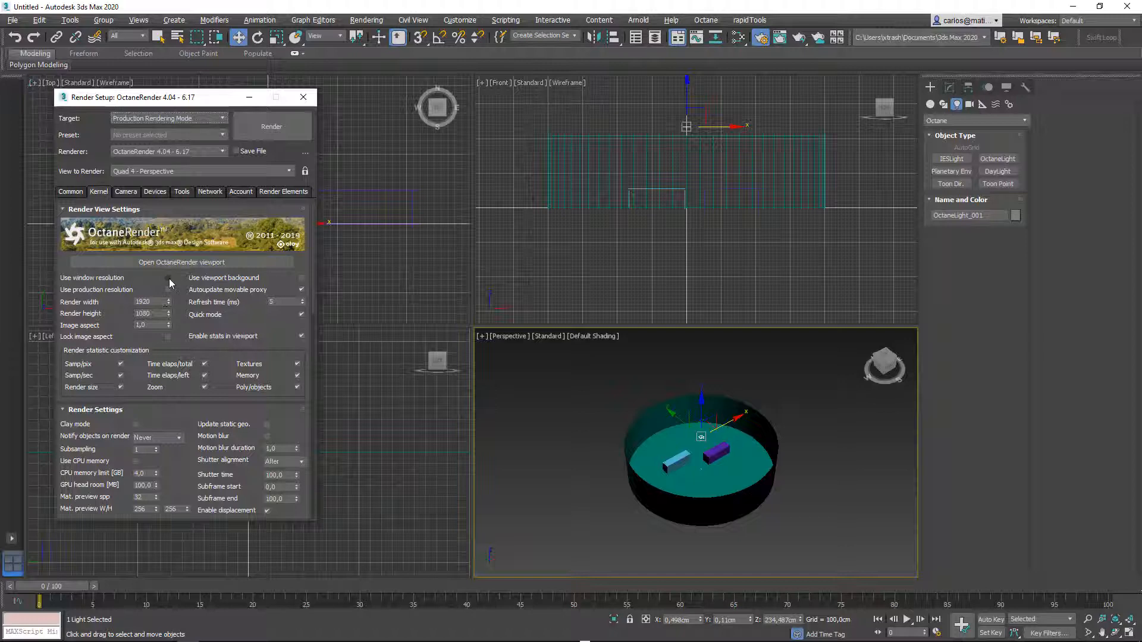
pyautogui.click(168, 278)
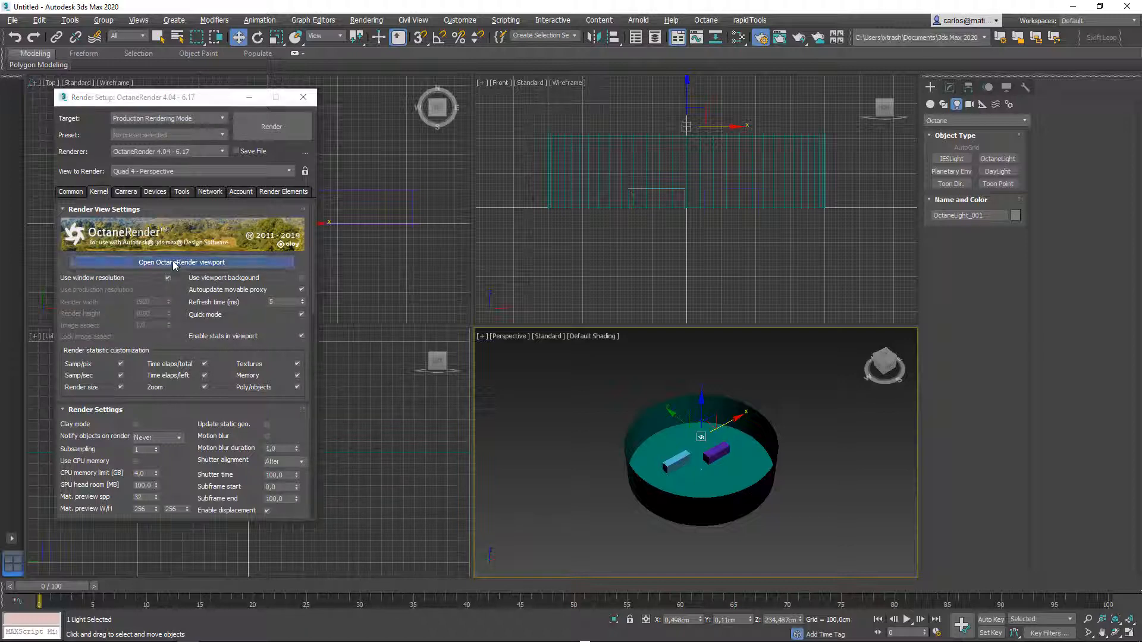
pyautogui.click(175, 262)
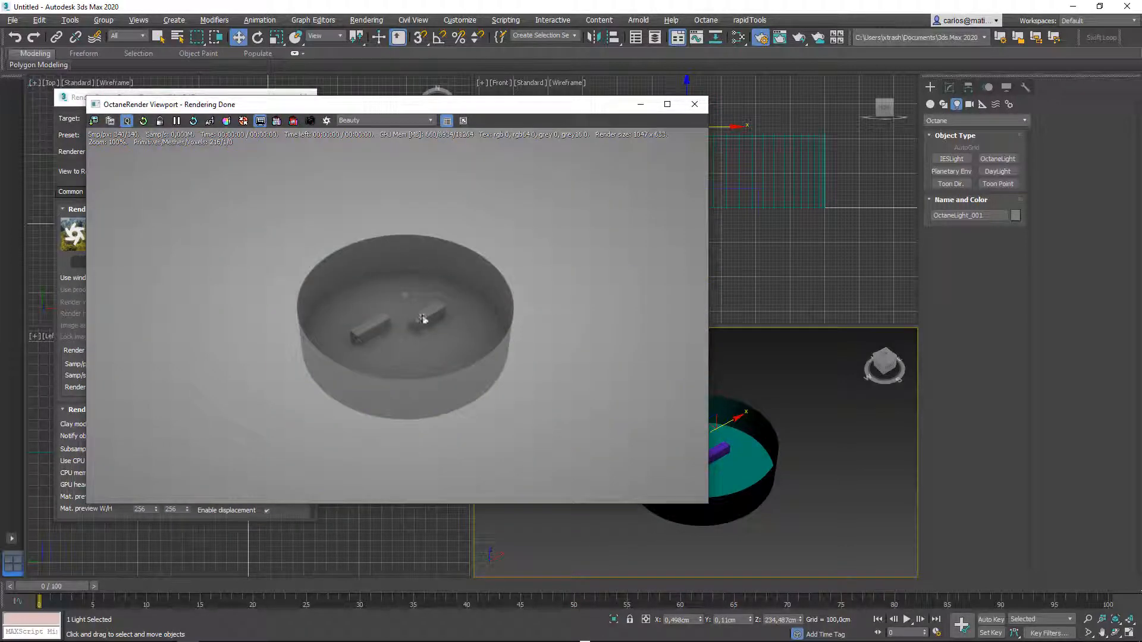
pyautogui.moveTo(402, 112); pyautogui.dragTo(353, 205)
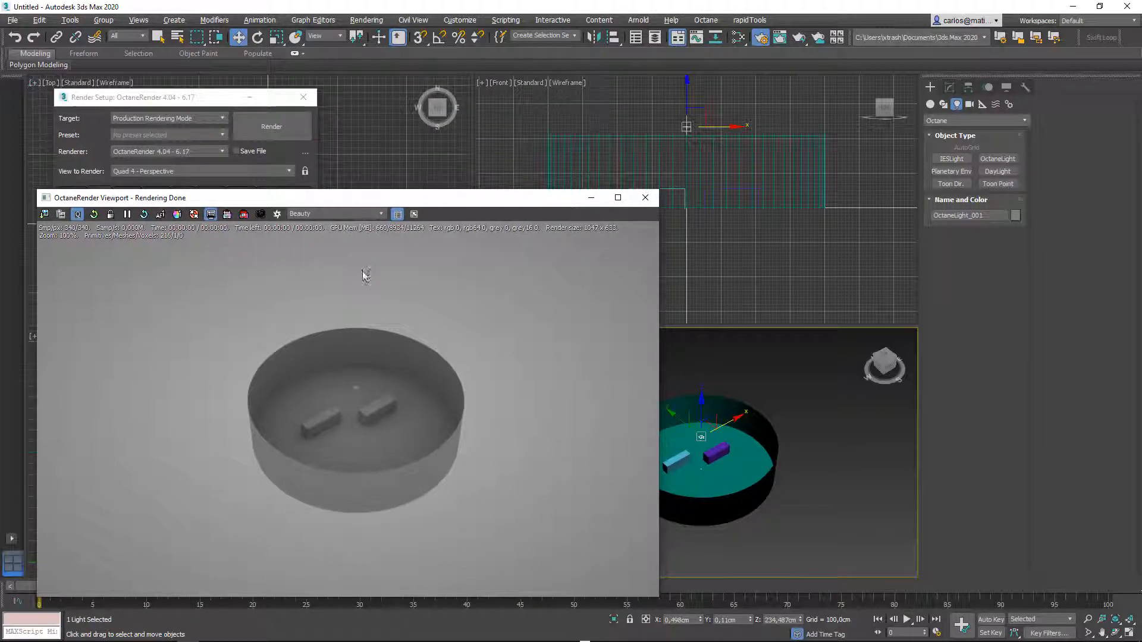
pyautogui.scroll(2, 732, 450)
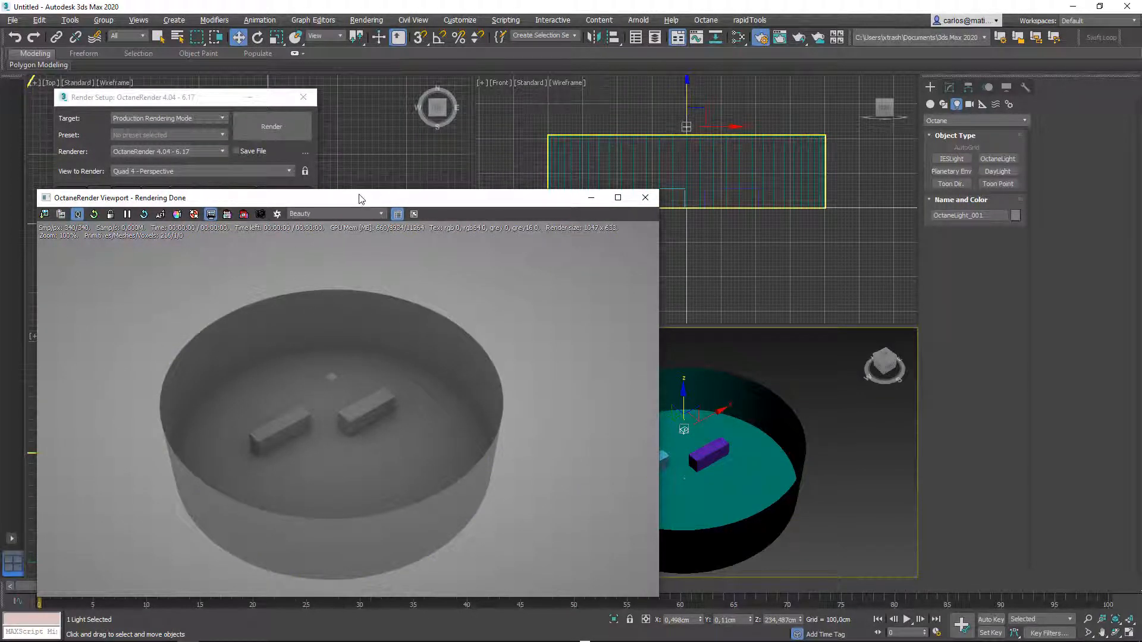
pyautogui.moveTo(359, 198); pyautogui.dragTo(359, 190)
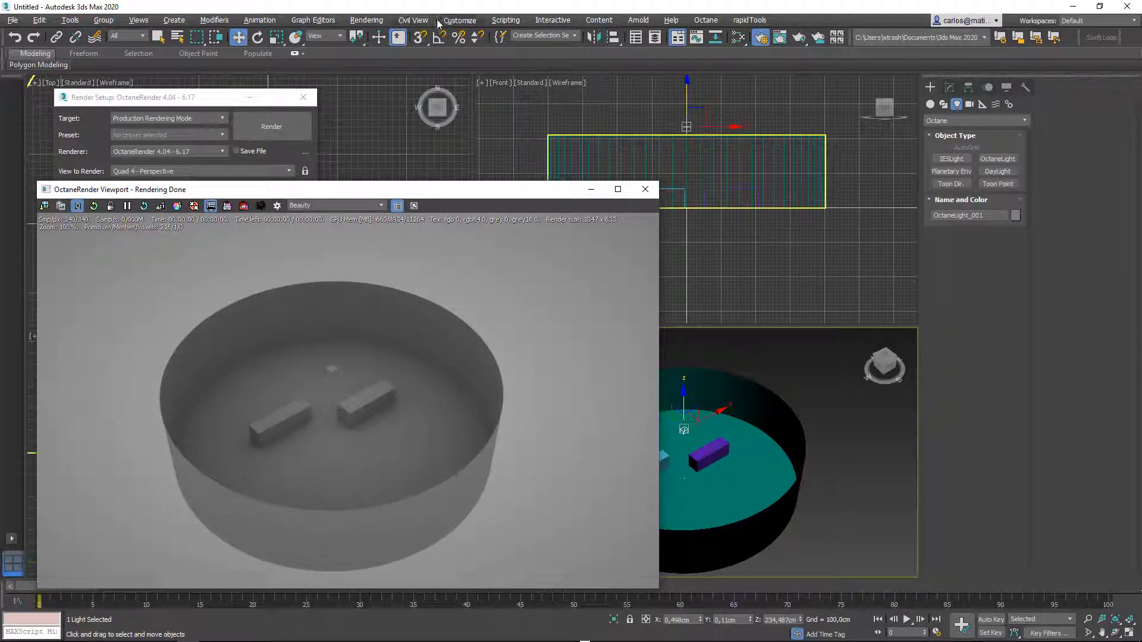
# - Set the environment's background color to a near-black grey and refresh the Octane render
pyautogui.click(361, 21)
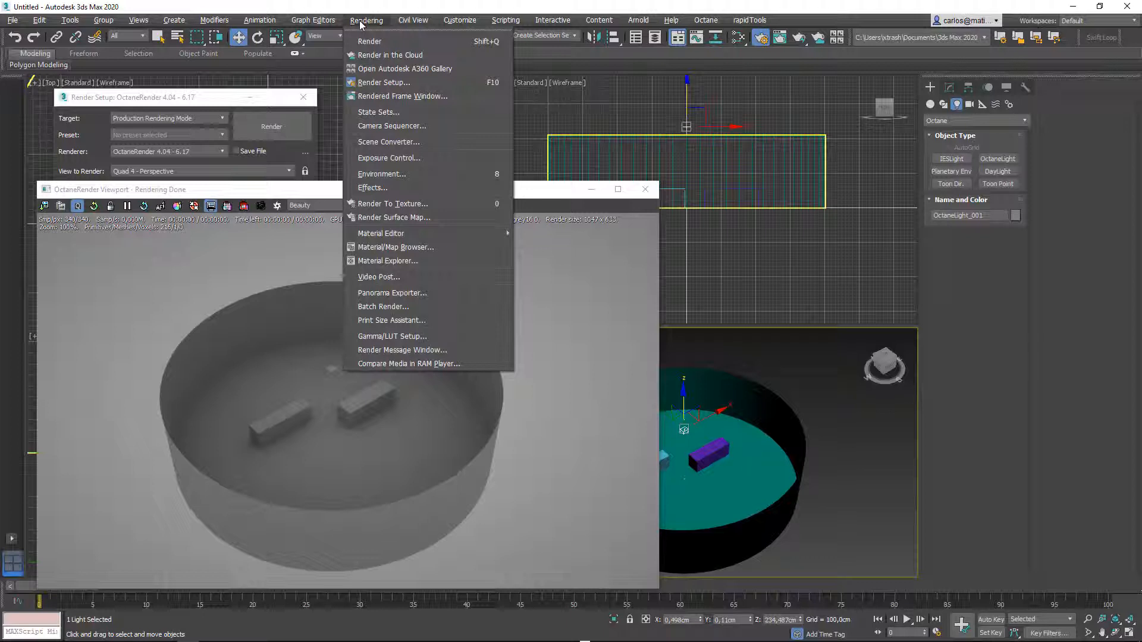
pyautogui.click(384, 175)
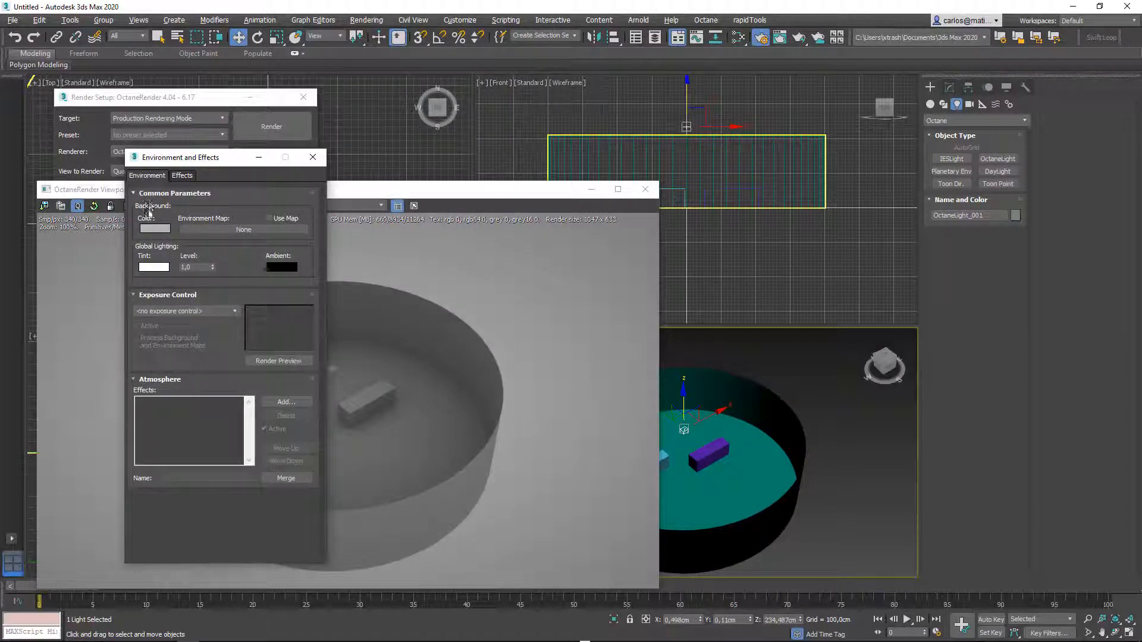
pyautogui.click(155, 228)
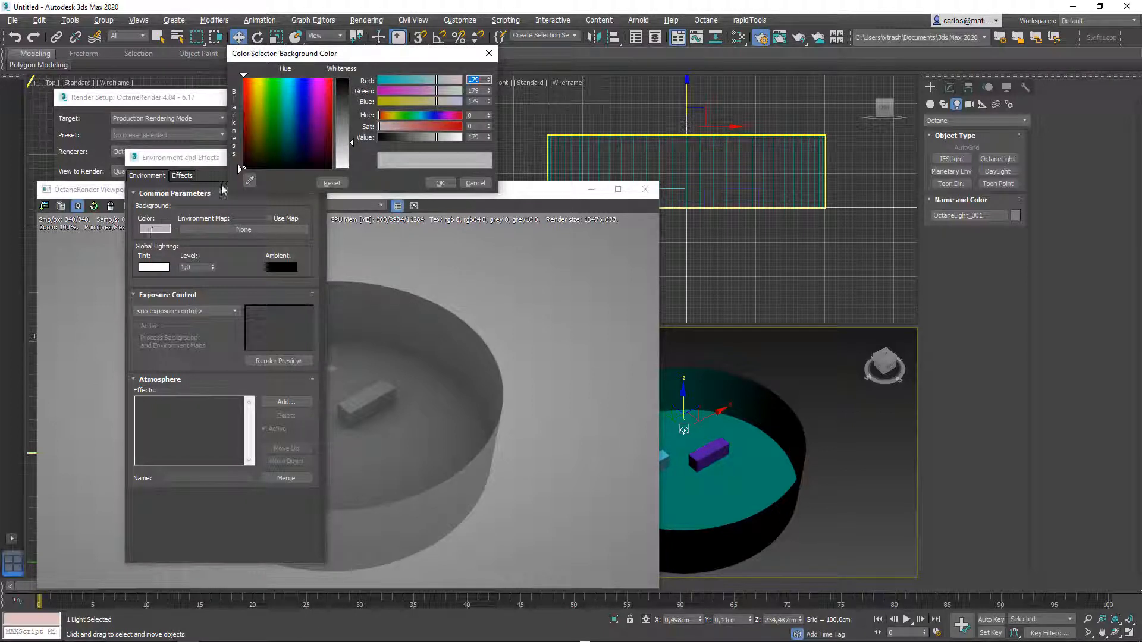
pyautogui.moveTo(346, 109); pyautogui.dragTo(345, 77)
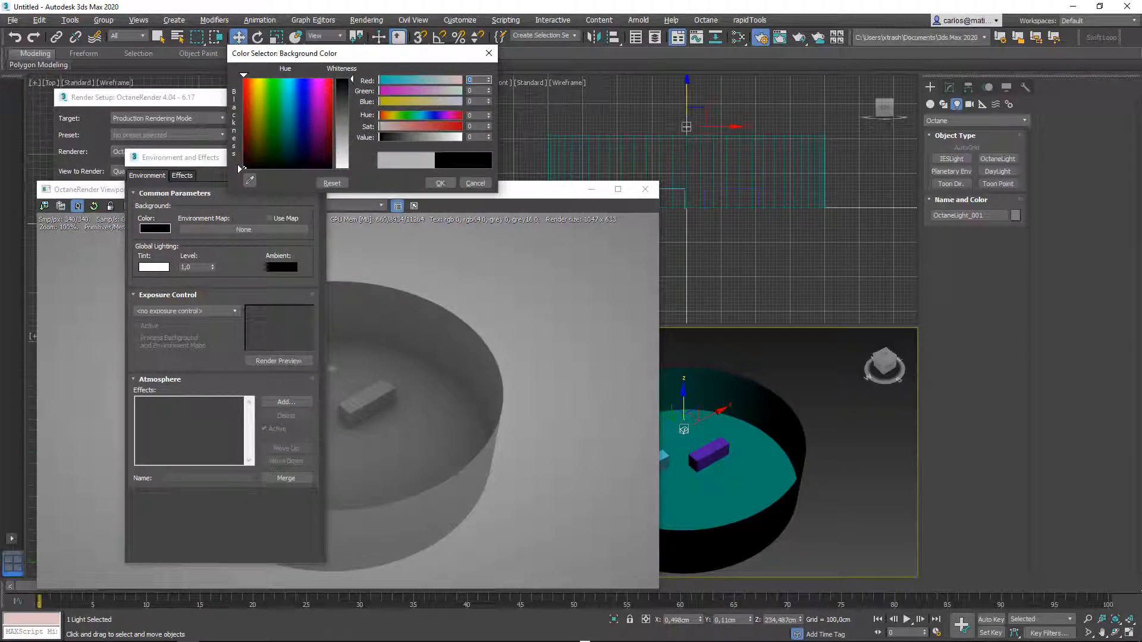
pyautogui.click(488, 135)
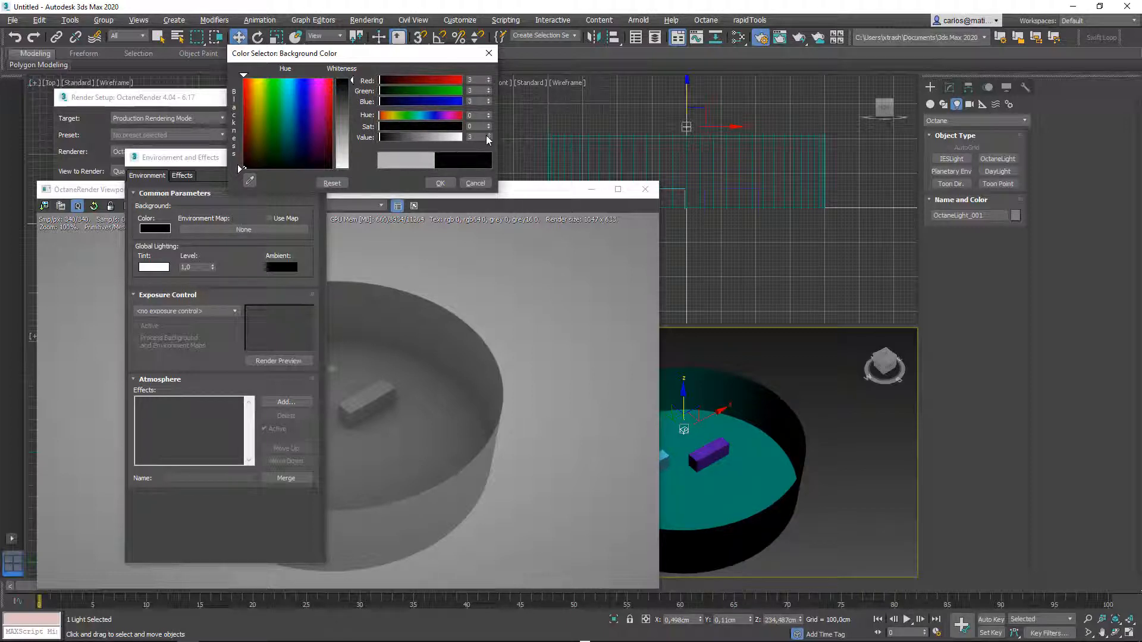
pyautogui.click(489, 135)
pyautogui.click(443, 183)
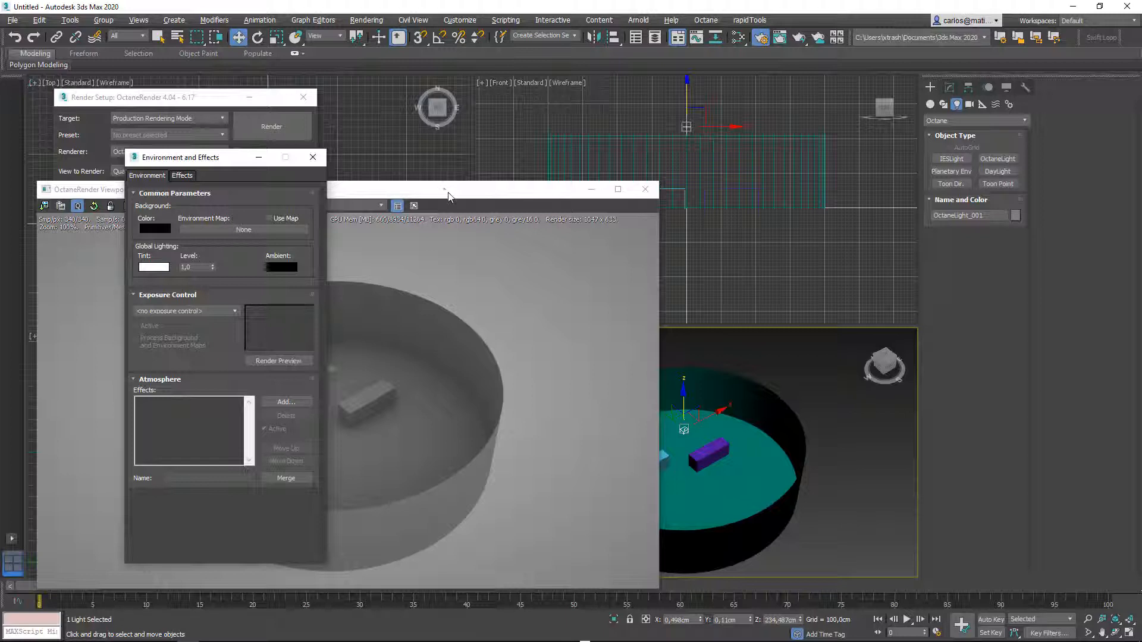
pyautogui.click(313, 157)
pyautogui.click(94, 206)
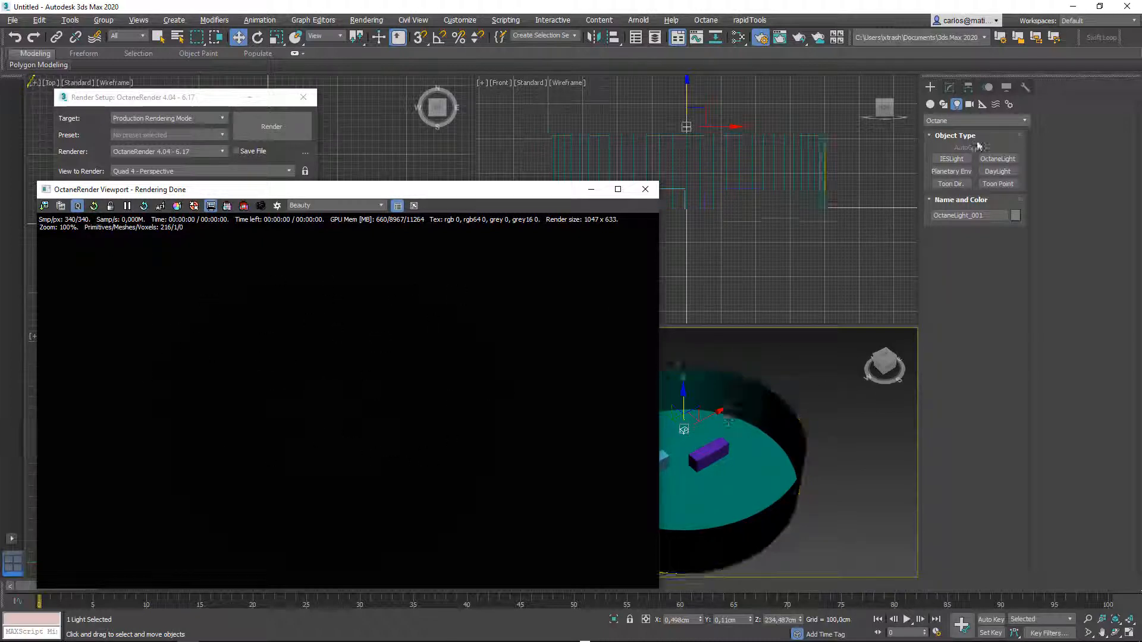
# - Set the Octane light's length and width to 20 cm each
pyautogui.click(950, 89)
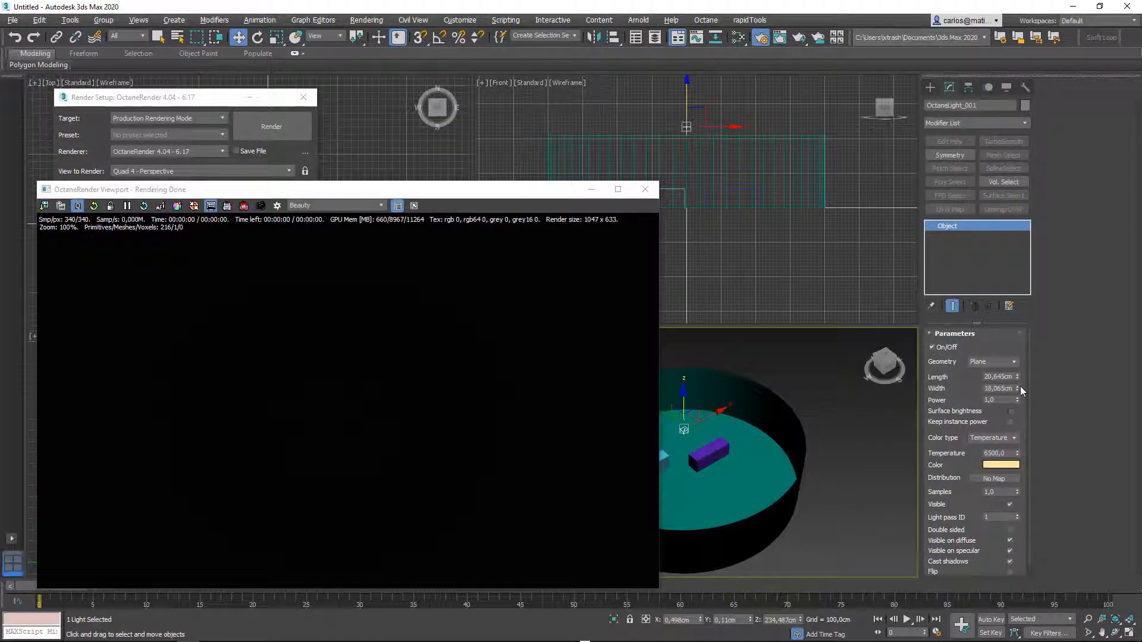
pyautogui.click(1009, 377)
pyautogui.write('20m')
pyautogui.press('Tab')
pyautogui.write('20')
pyautogui.press('Tab')
# - Try to raise the Octane light's power to about 275, then deselect the light and select it again
pyautogui.moveTo(1018, 400); pyautogui.dragTo(1014, 312)
pyautogui.moveTo(1024, 110); pyautogui.dragTo(1033, 210)
pyautogui.moveTo(814, 9); pyautogui.dragTo(793, 395)
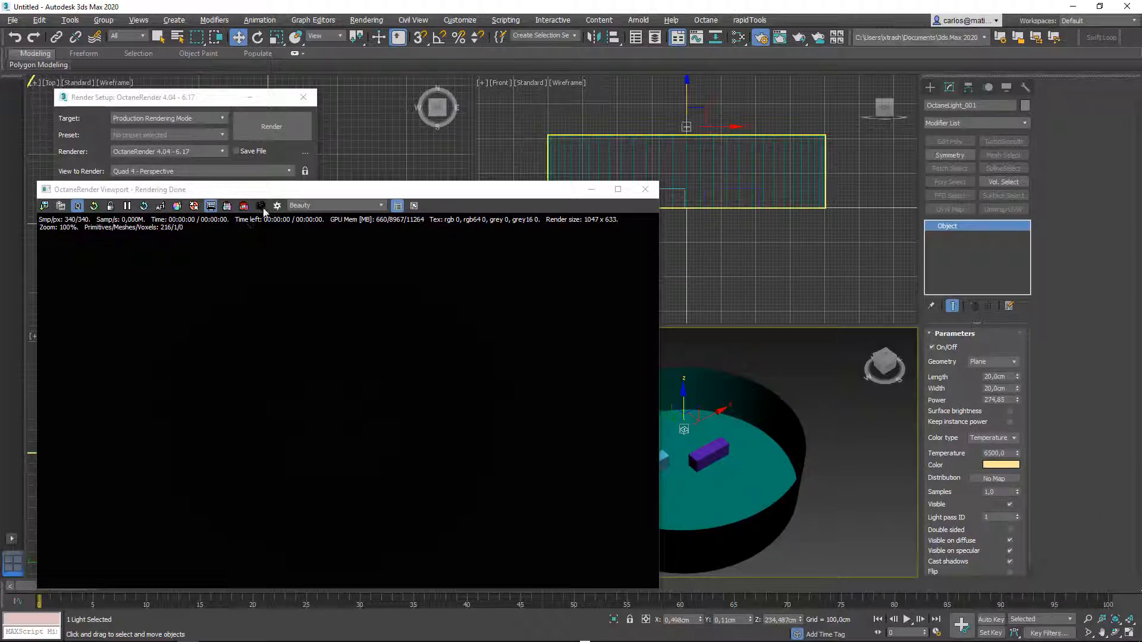
pyautogui.click(261, 206)
pyautogui.click(798, 382)
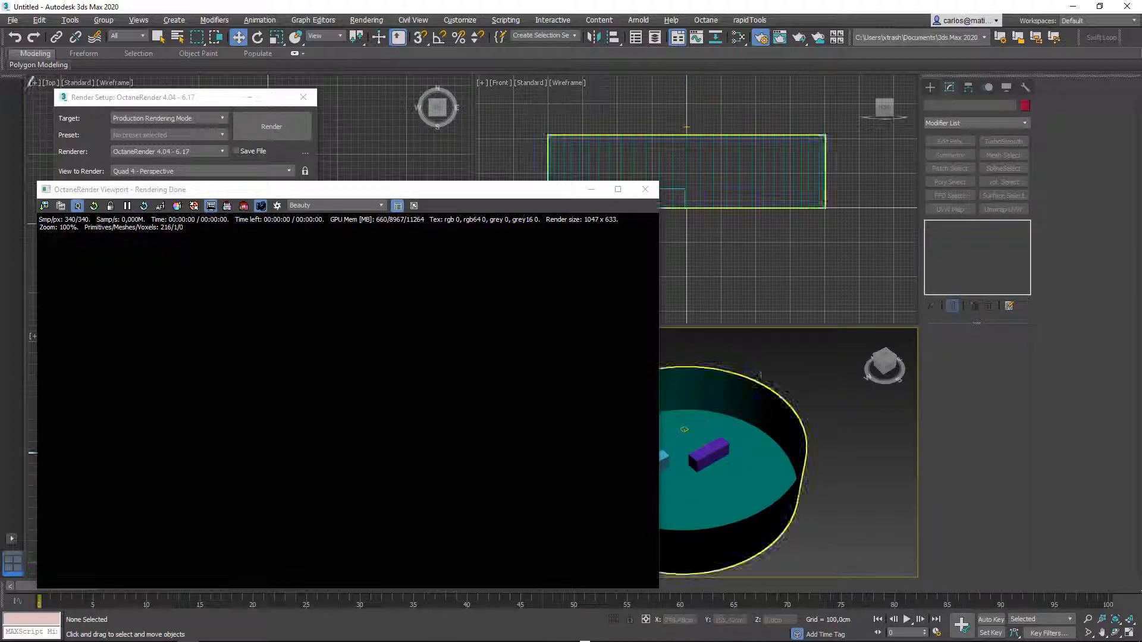
pyautogui.click(684, 430)
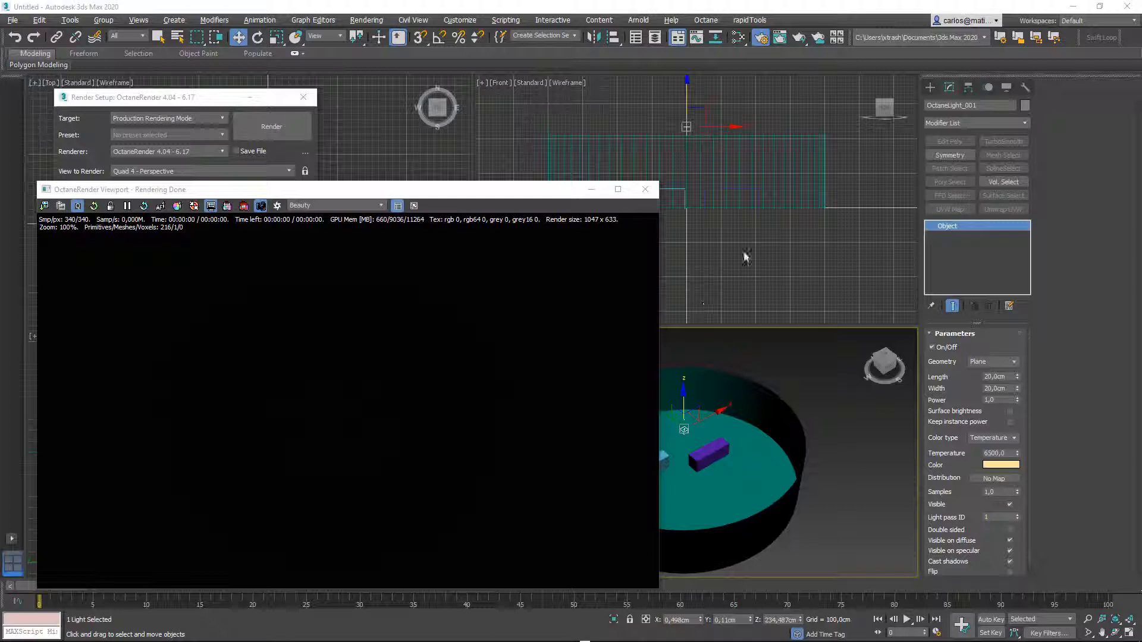
# - Select all the scene objects and enable Movable proxy for them in the Octane object properties
pyautogui.scroll(-3, 745, 238)
pyautogui.moveTo(706, 252); pyautogui.dragTo(750, 239, button='middle')
pyautogui.hotkey('ctrl', 'a')
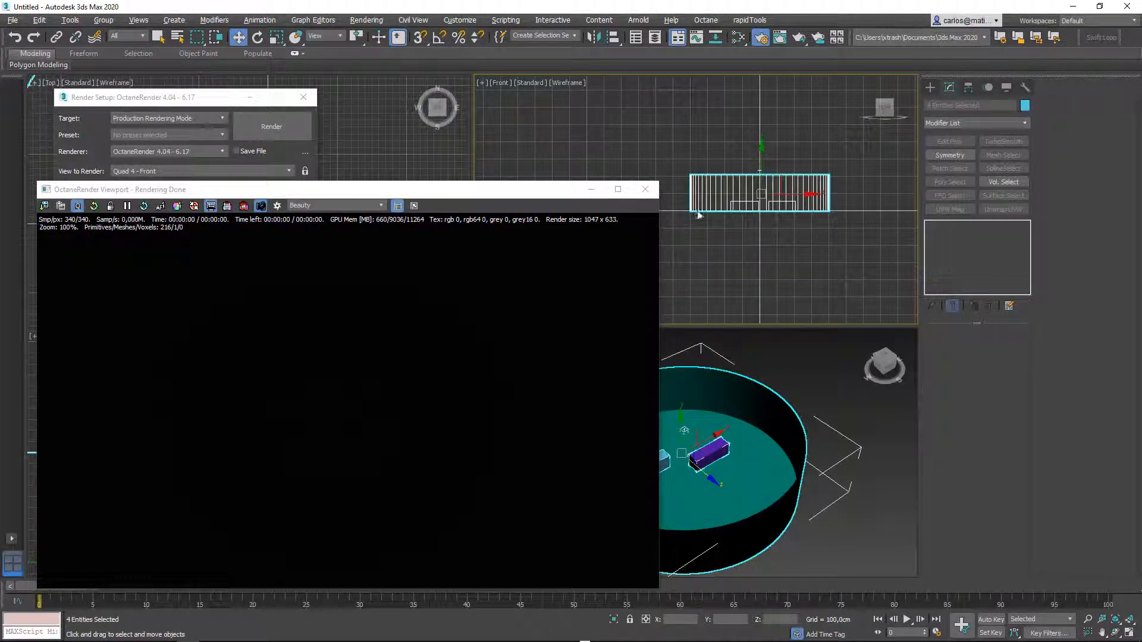
pyautogui.rightClick(722, 194)
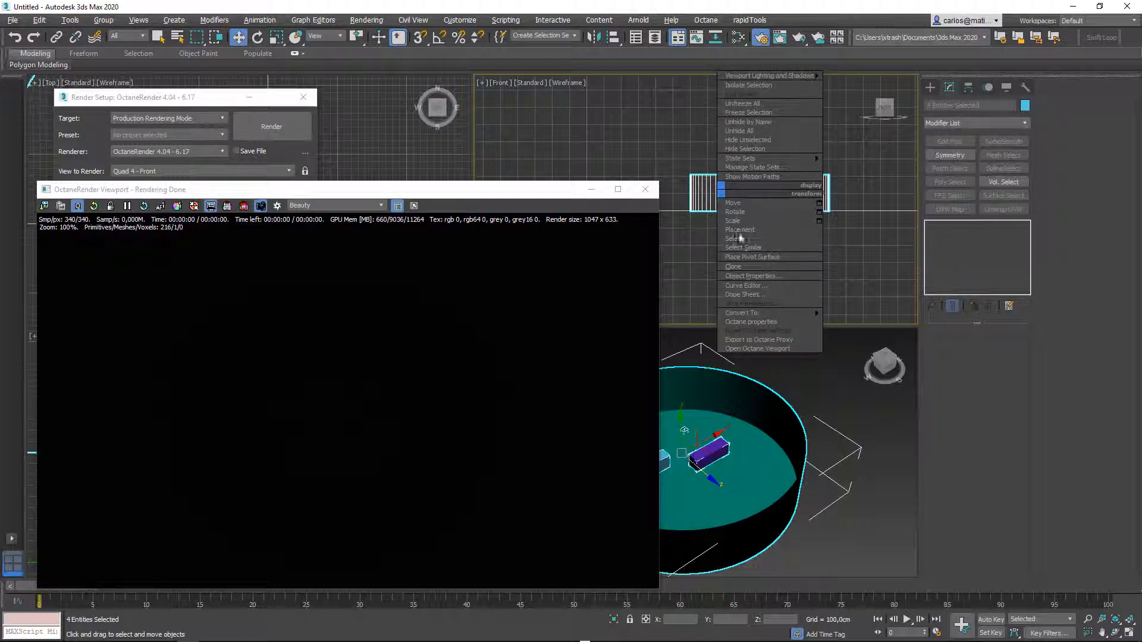
pyautogui.click(748, 323)
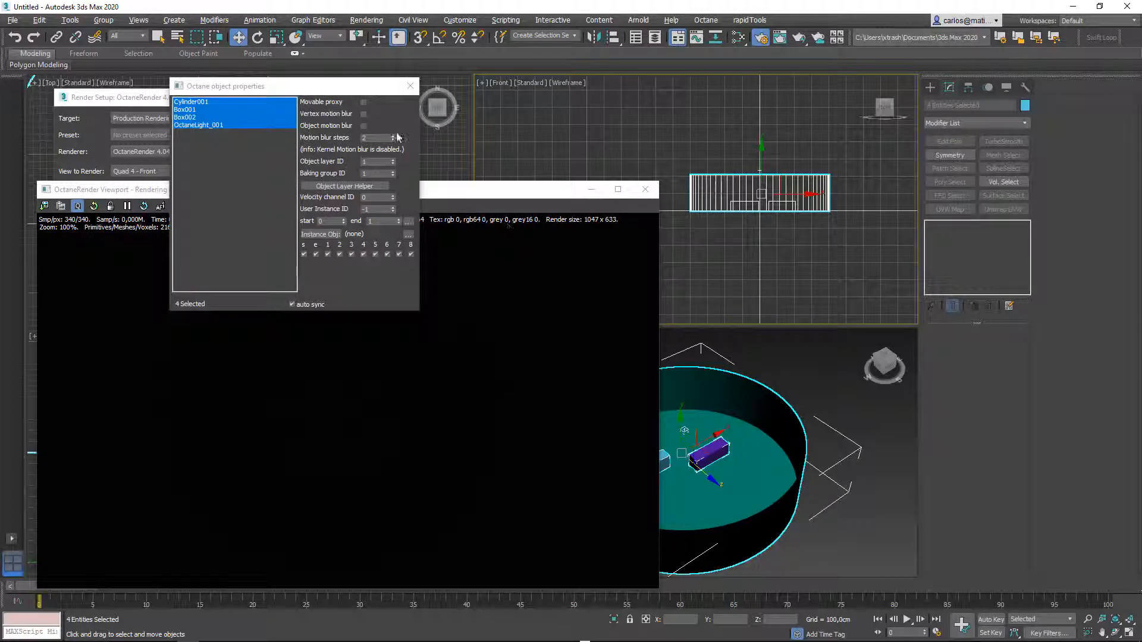
pyautogui.moveTo(347, 89); pyautogui.dragTo(451, 164)
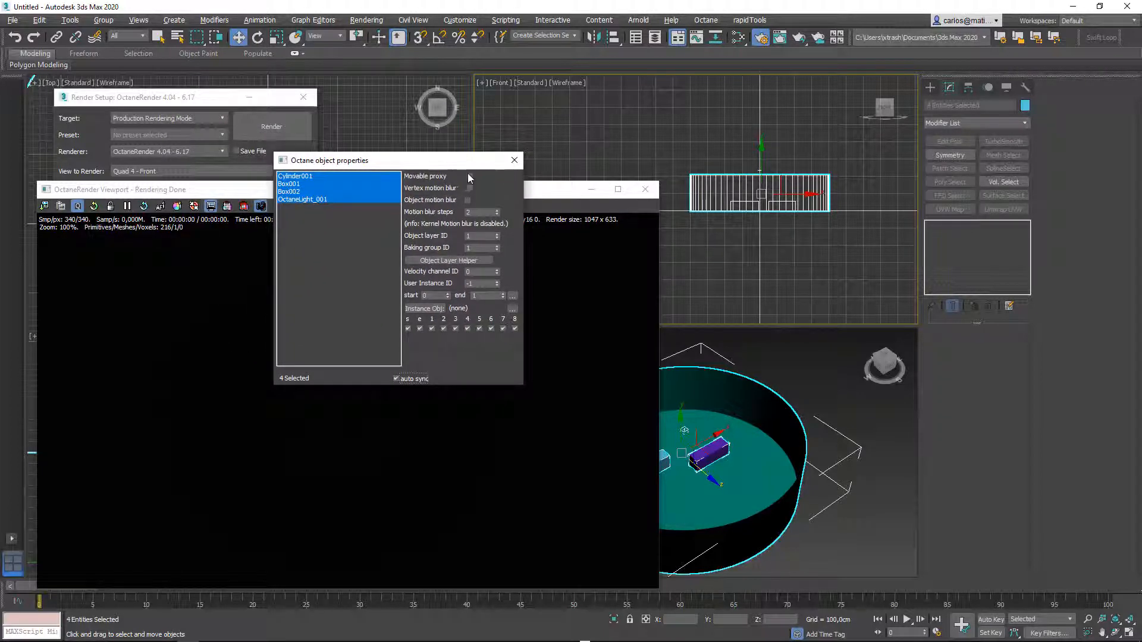
pyautogui.click(468, 177)
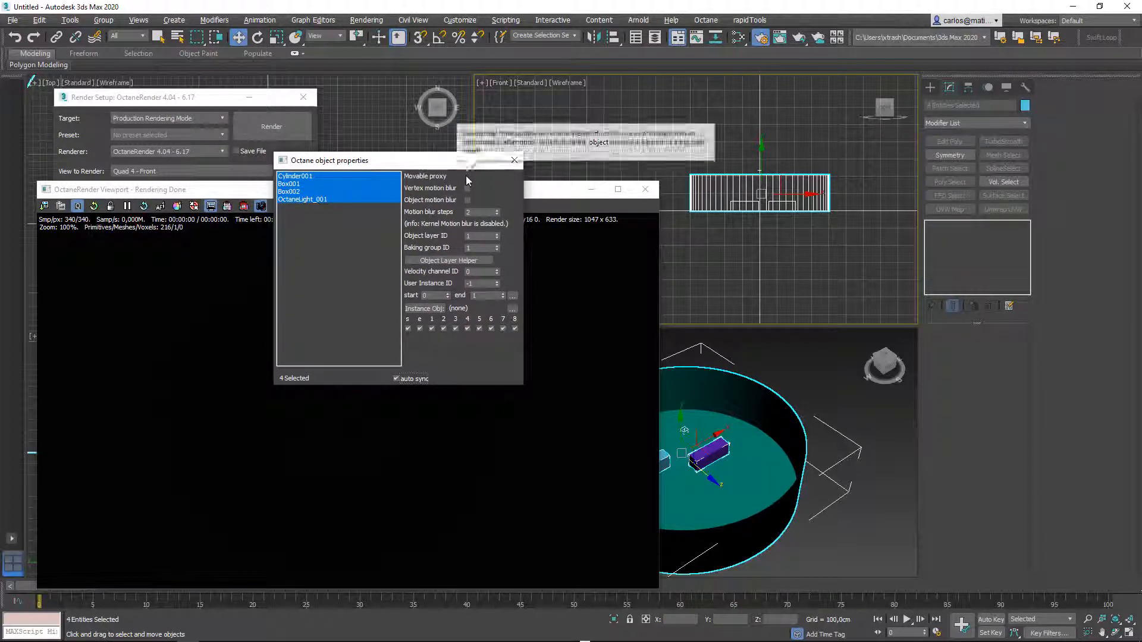
pyautogui.click(510, 164)
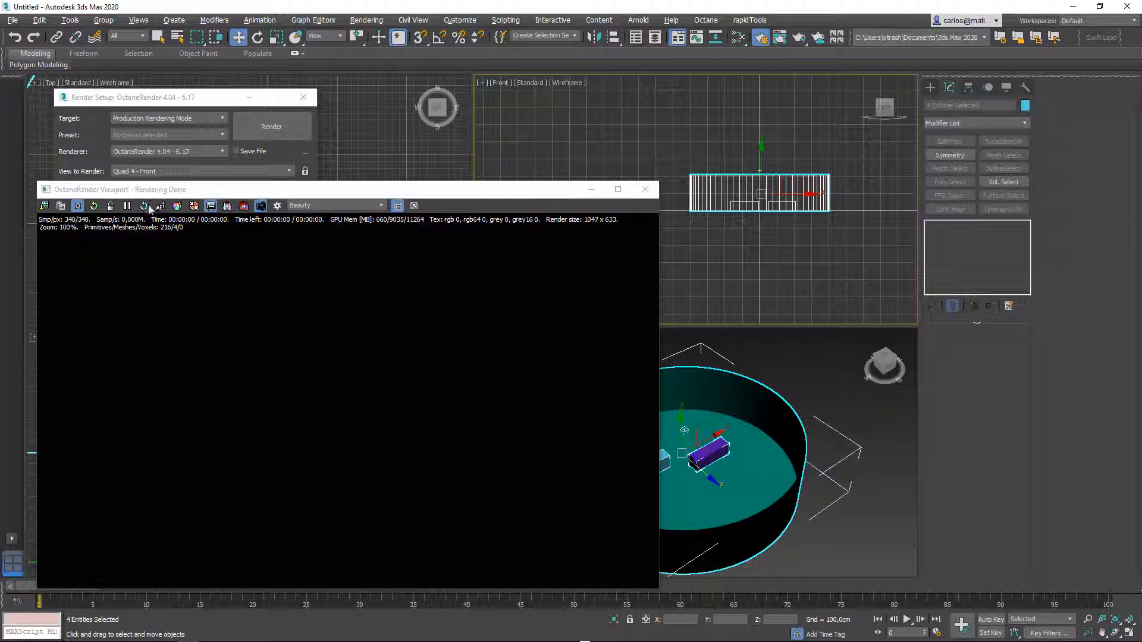
# - Select only the Octane light above the room and raise its power to about 203
pyautogui.click(819, 383)
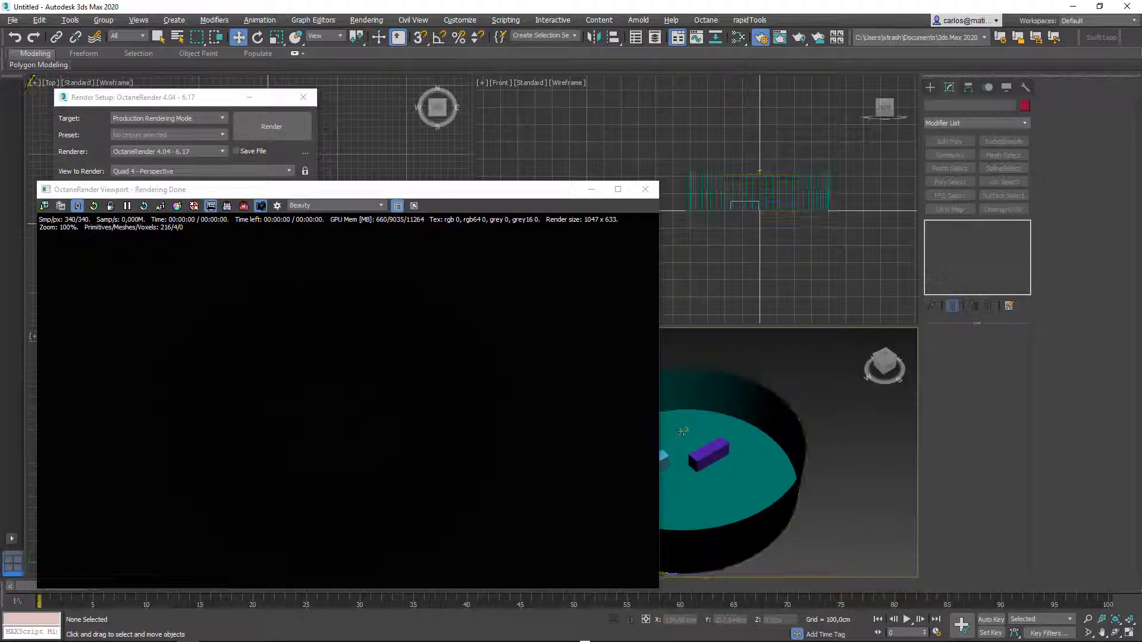
pyautogui.click(684, 429)
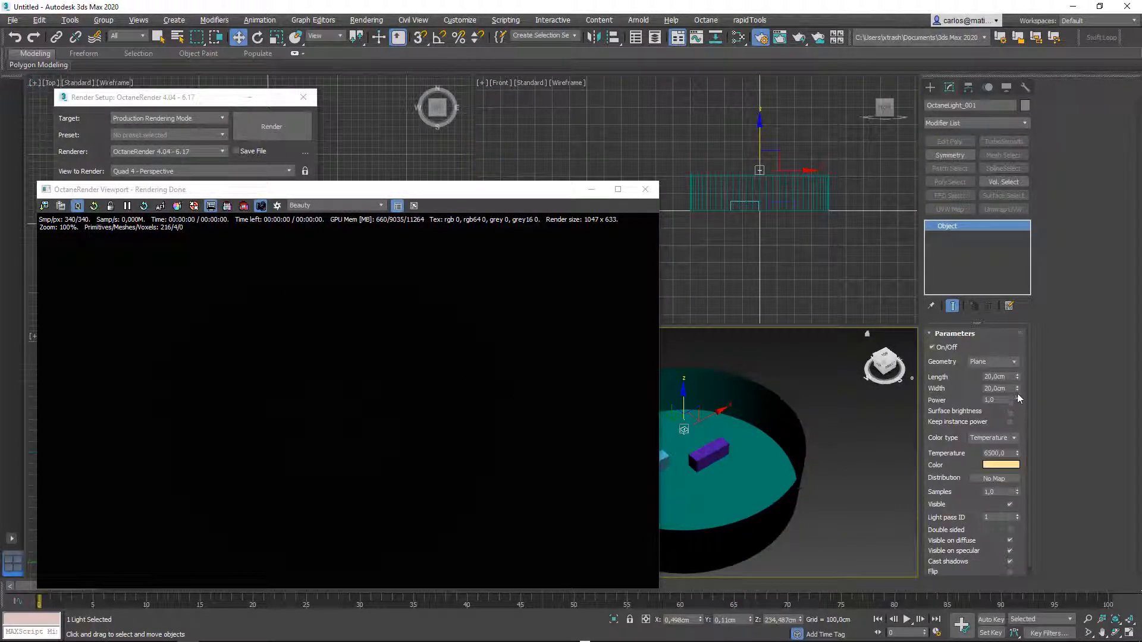
pyautogui.moveTo(1017, 394); pyautogui.dragTo(978, 498)
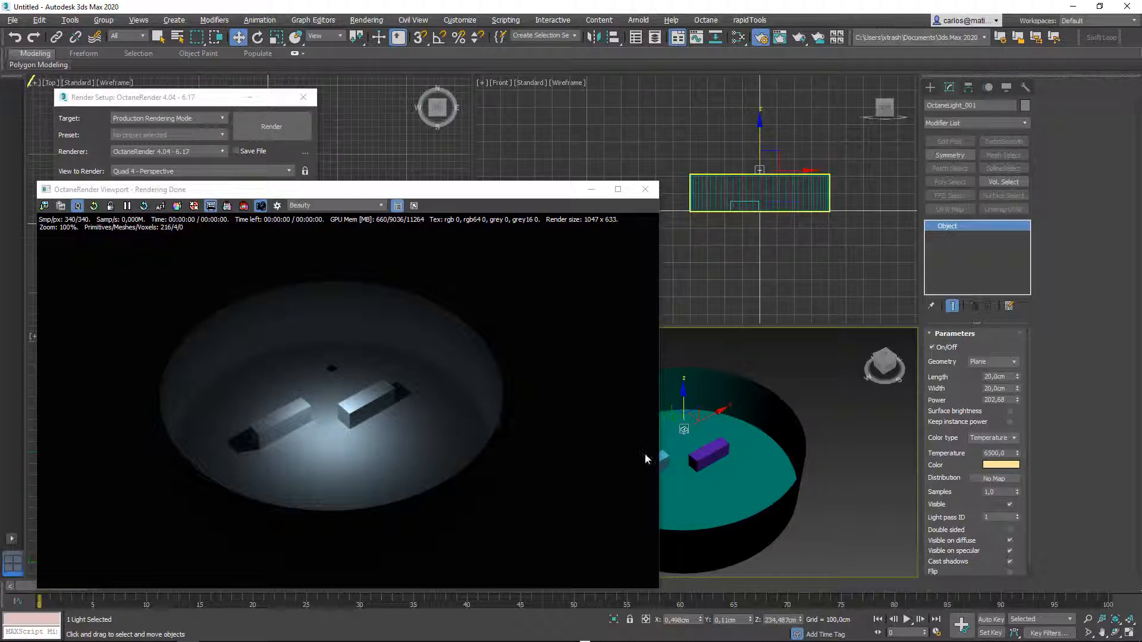
# - Assign an OctaneRender RGB image map to the Octane light's distribution
pyautogui.scroll(-1, 951, 413)
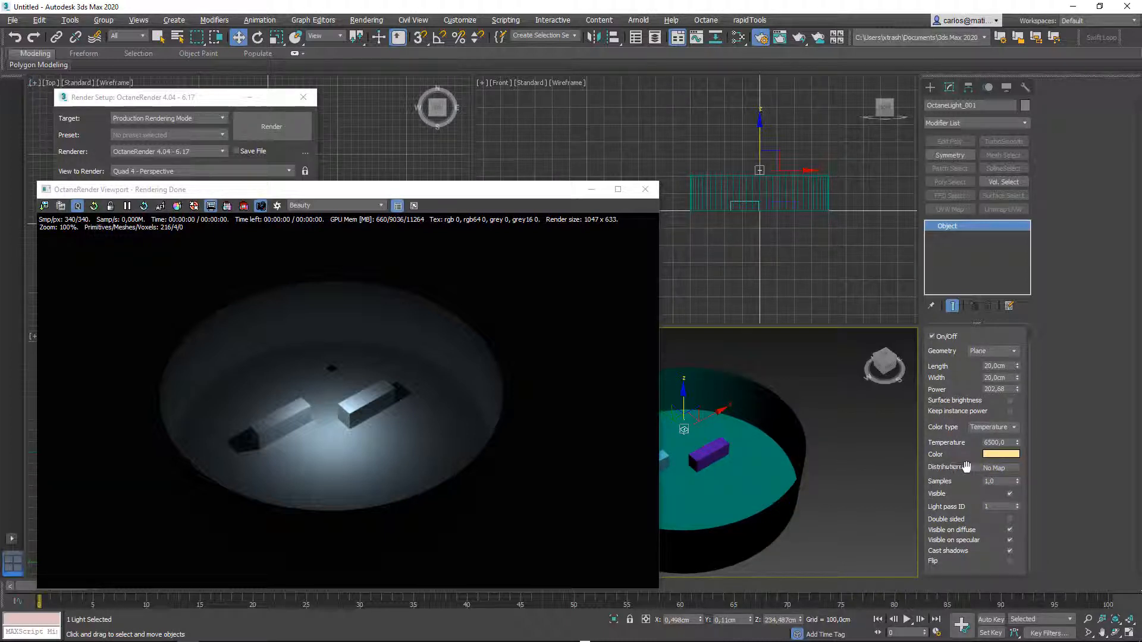
pyautogui.click(993, 469)
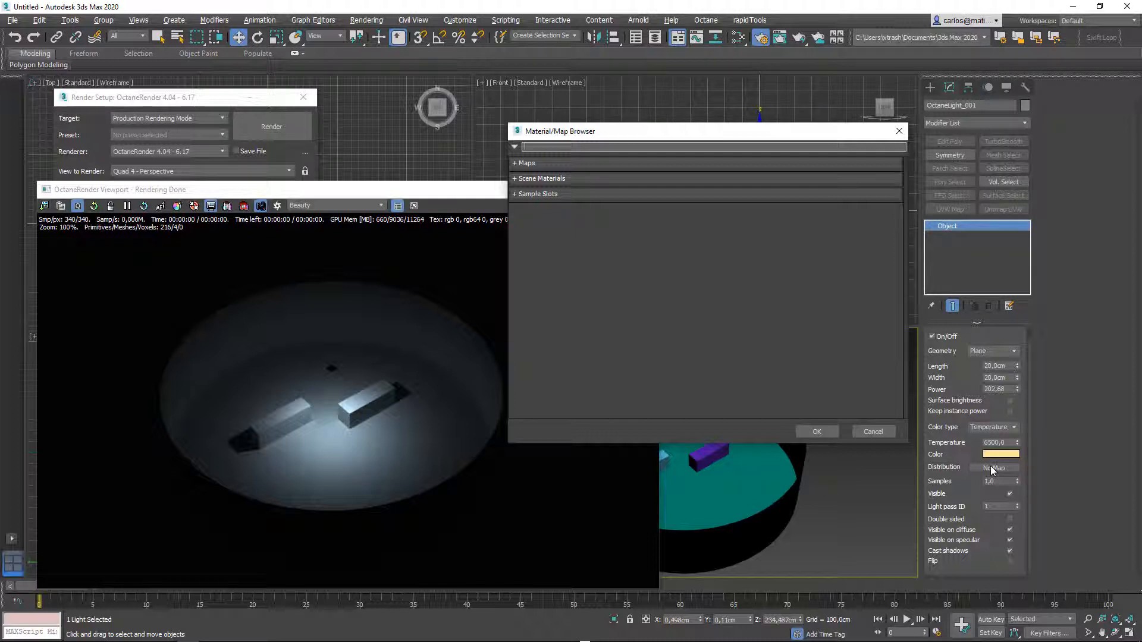
pyautogui.click(534, 164)
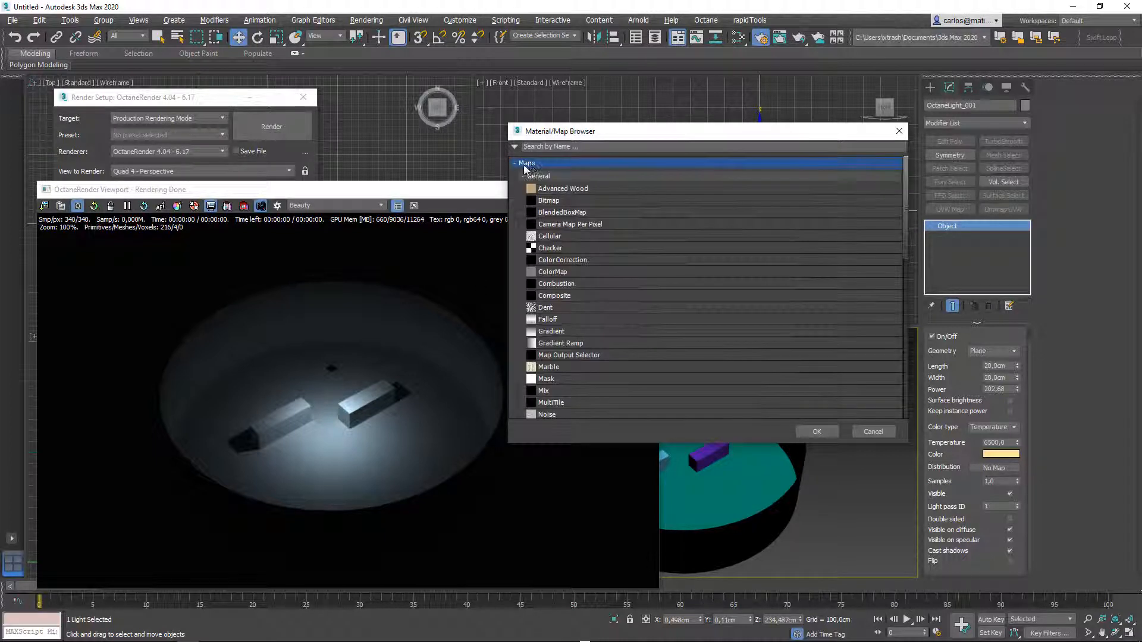
pyautogui.click(541, 176)
pyautogui.click(541, 192)
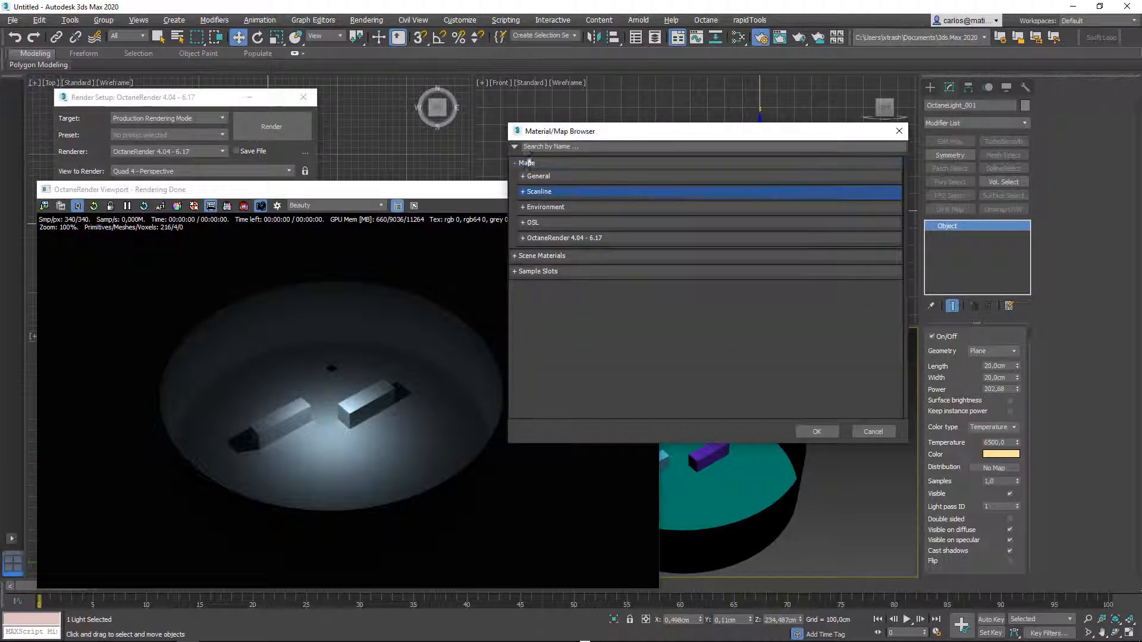
pyautogui.click(542, 238)
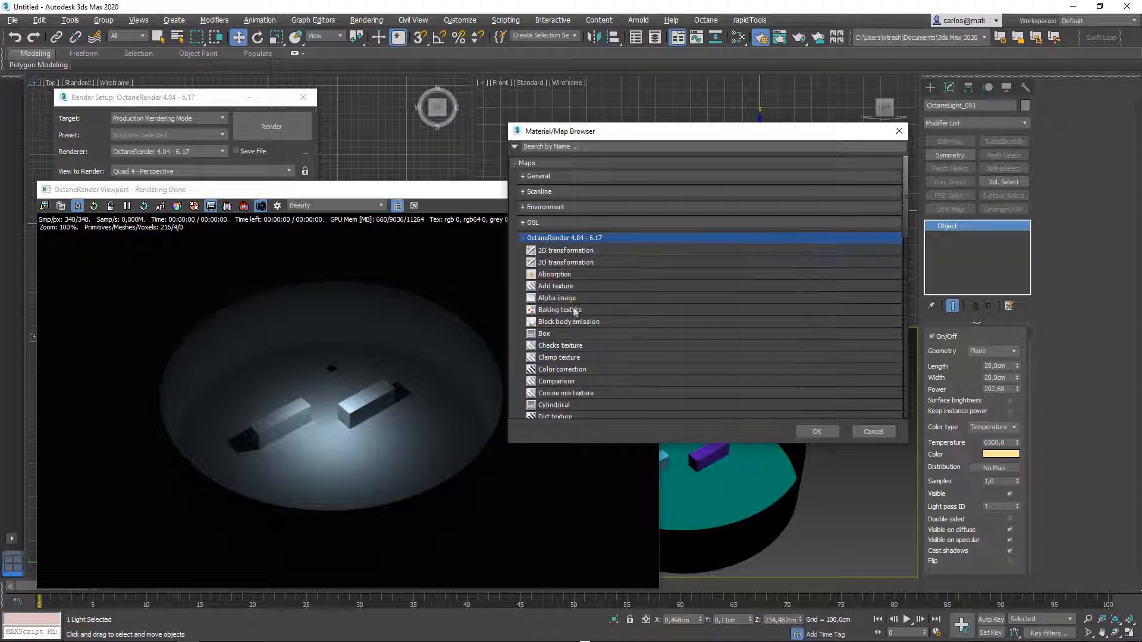
pyautogui.scroll(-5, 574, 355)
pyautogui.scroll(-5, 575, 355)
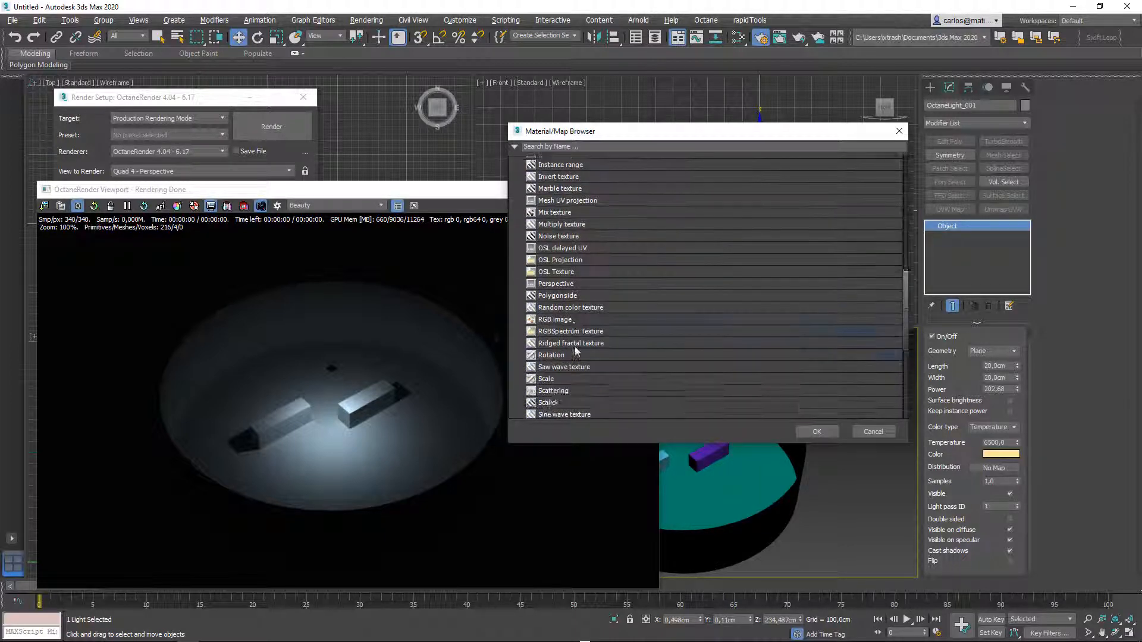
pyautogui.doubleClick(553, 320)
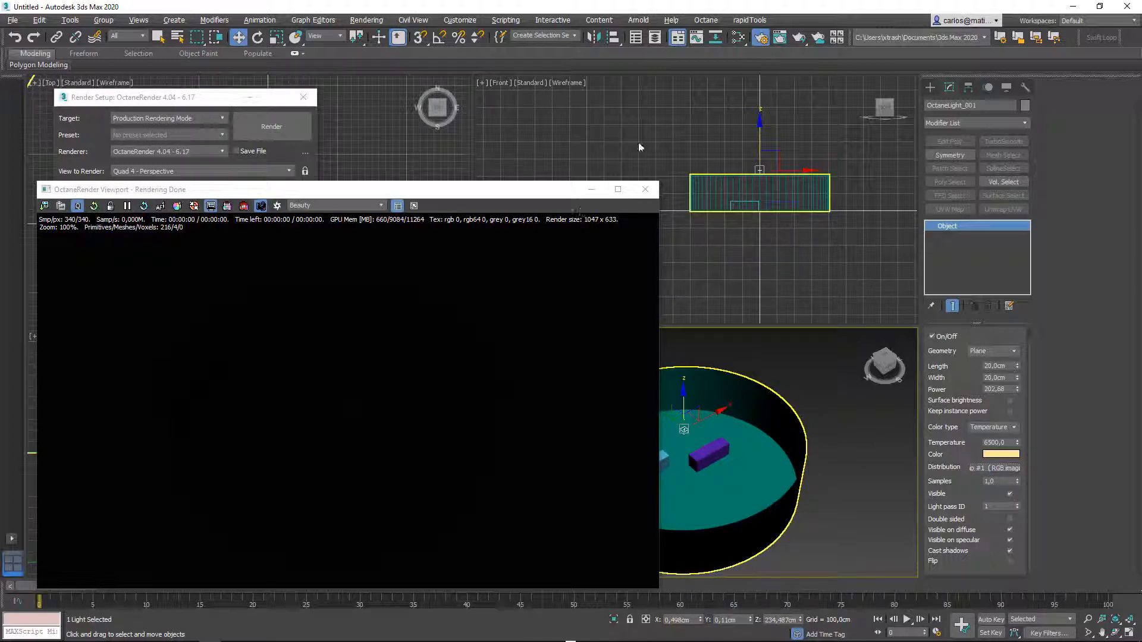
# - Open the Slate Material Editor and bring in the light's distribution map as an instance
pyautogui.click(739, 37)
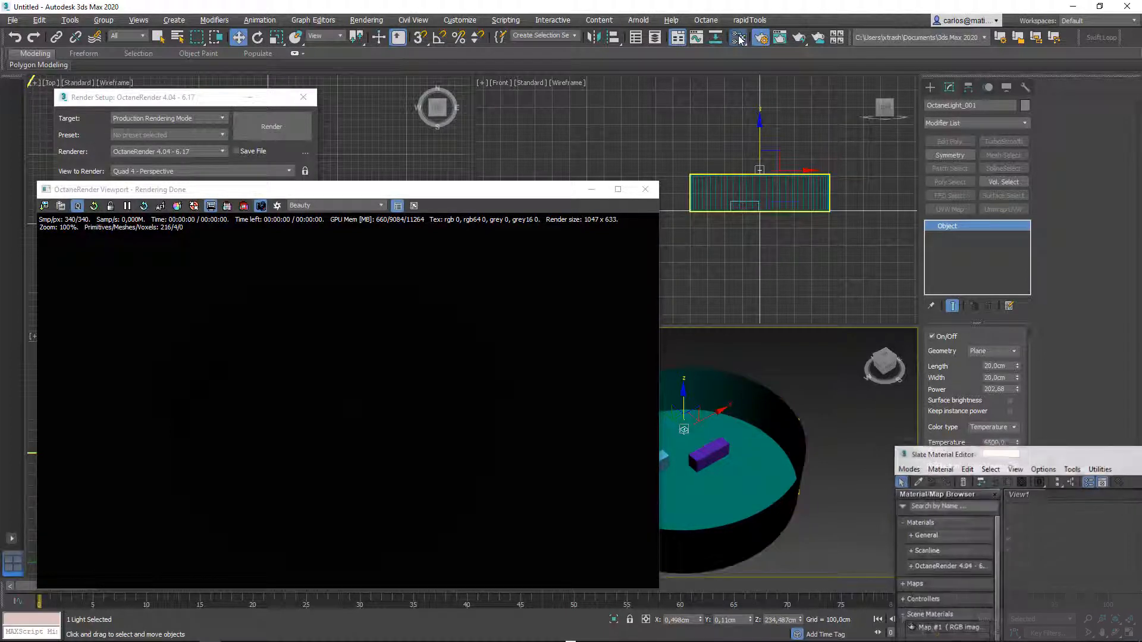
pyautogui.moveTo(1014, 454); pyautogui.dragTo(201, 134)
pyautogui.click(94, 147)
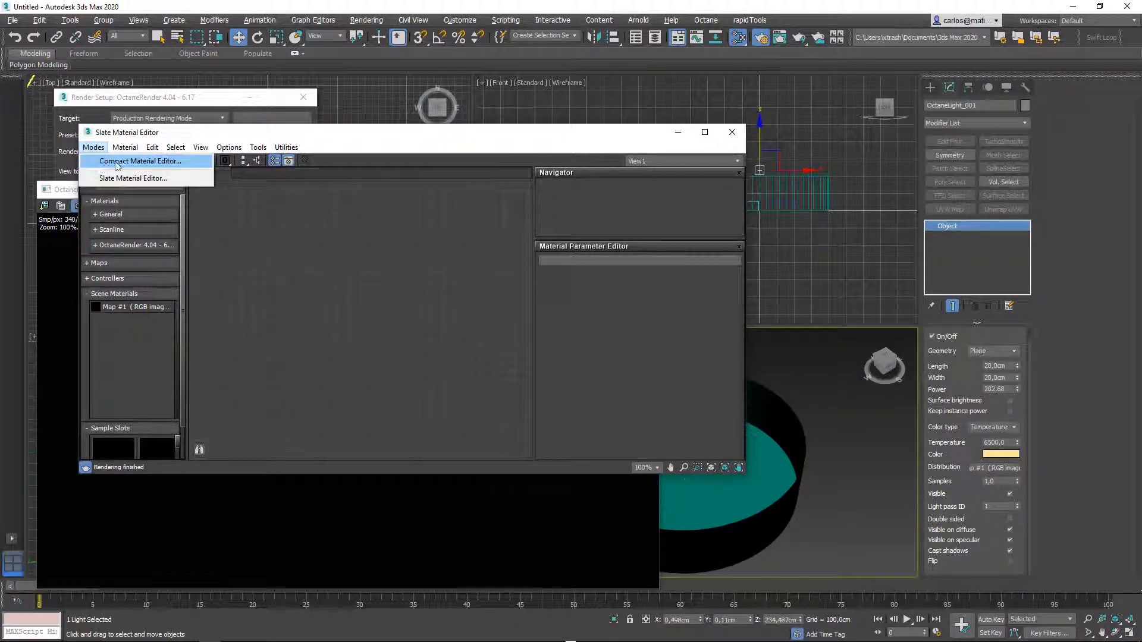
pyautogui.click(375, 151)
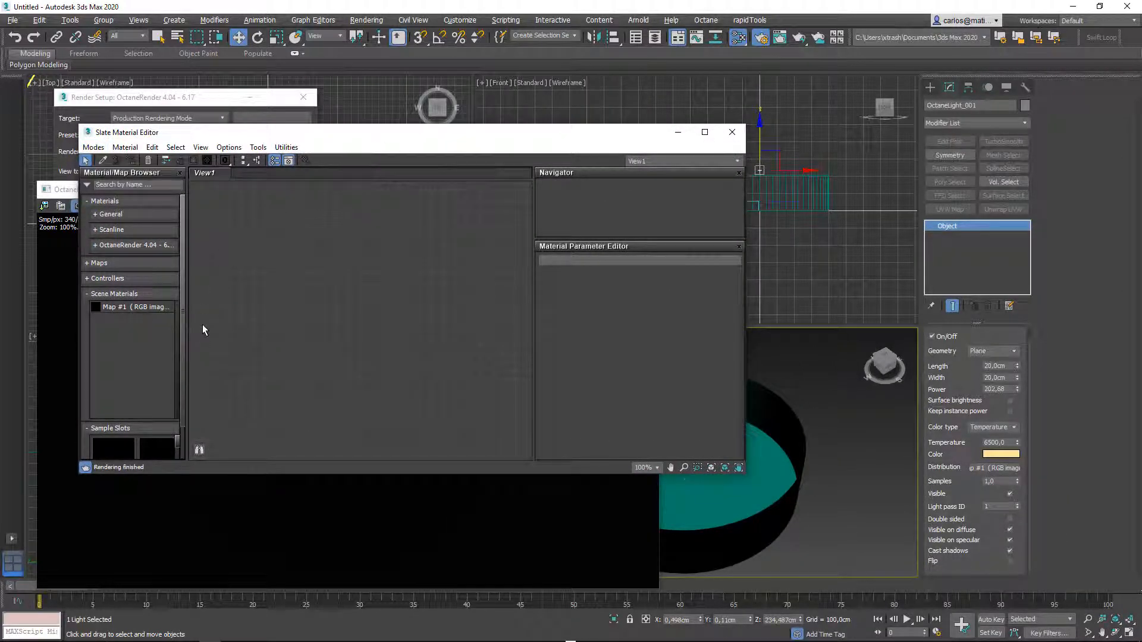
pyautogui.moveTo(999, 469); pyautogui.dragTo(300, 266)
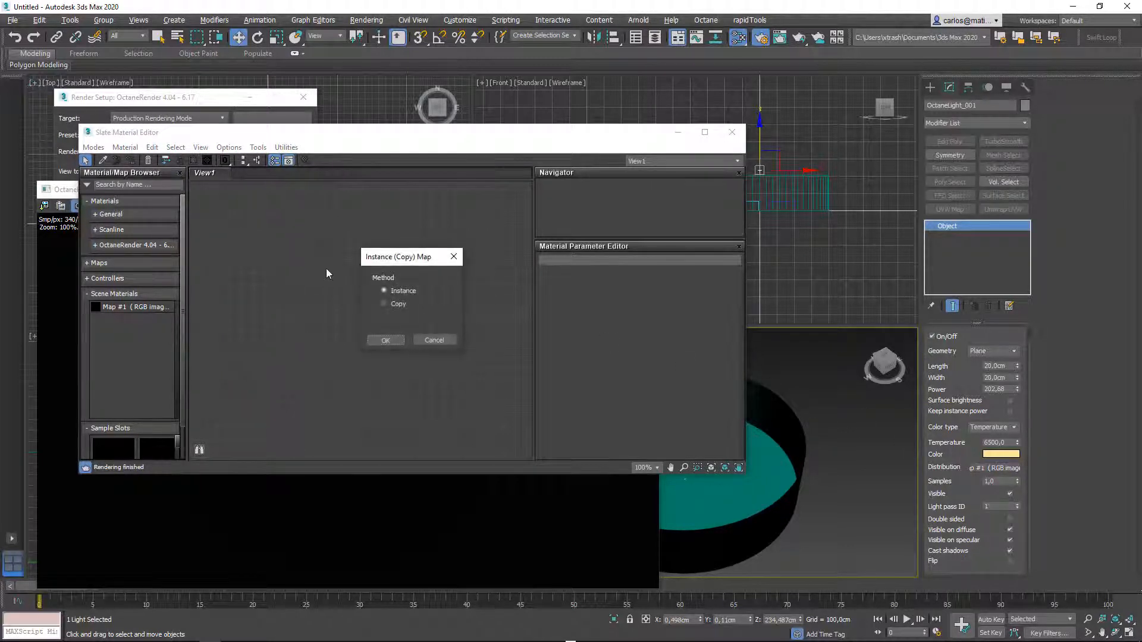
pyautogui.click(391, 342)
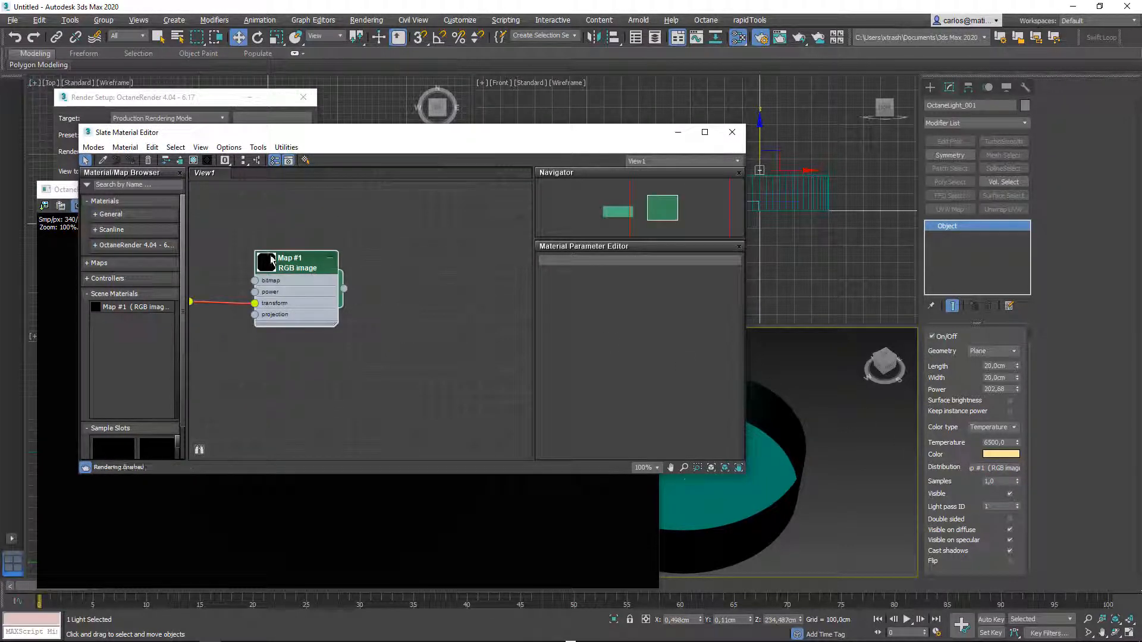
# - Arrange the RGB image and 2D transformation nodes, show the RGB image's parameters and move the editor clear of the render preview
pyautogui.moveTo(252, 218); pyautogui.dragTo(374, 224, button='middle')
pyautogui.moveTo(297, 309)
pyautogui.mouseDown()
pyautogui.moveTo(330, 304)
pyautogui.moveTo(309, 320)
pyautogui.mouseUp()
pyautogui.moveTo(422, 270); pyautogui.dragTo(409, 270)
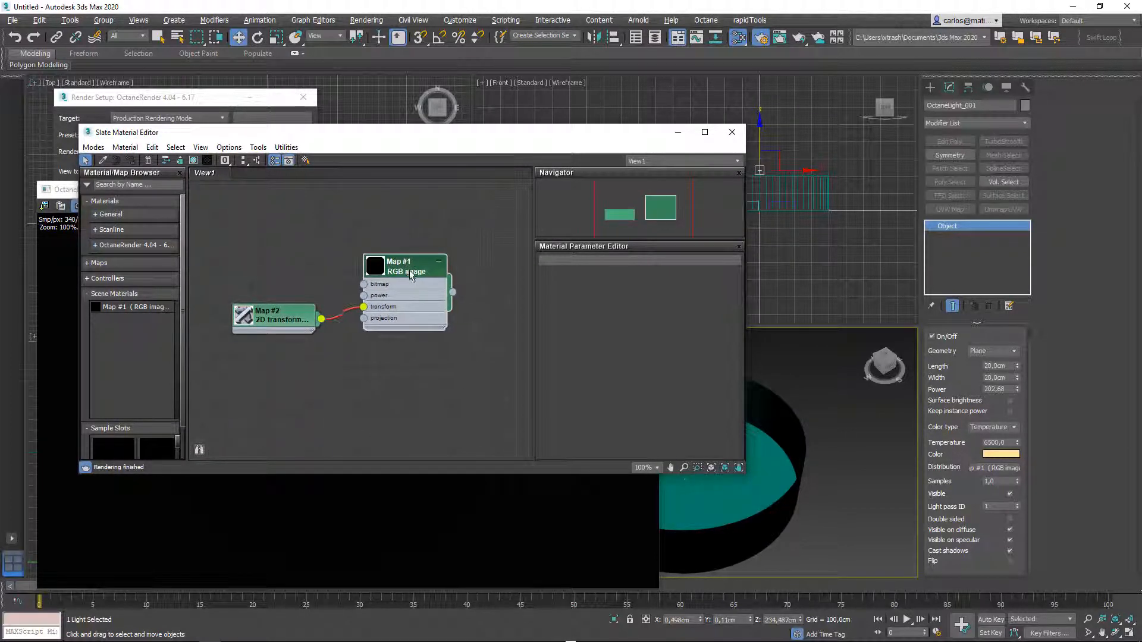
pyautogui.doubleClick(401, 269)
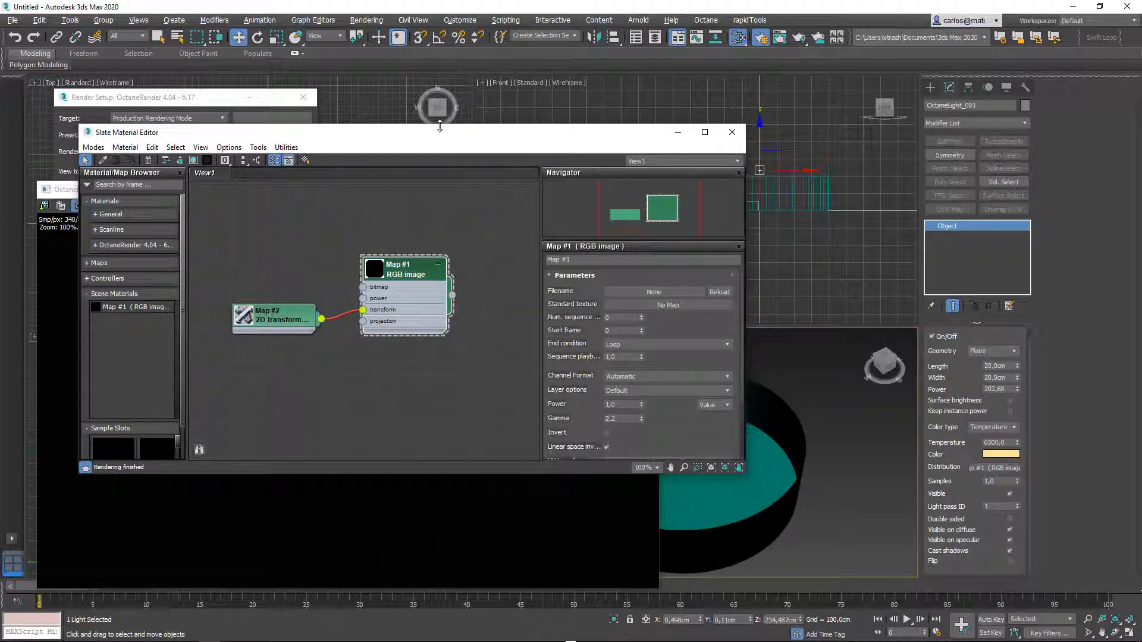
pyautogui.moveTo(440, 127); pyautogui.dragTo(721, 82)
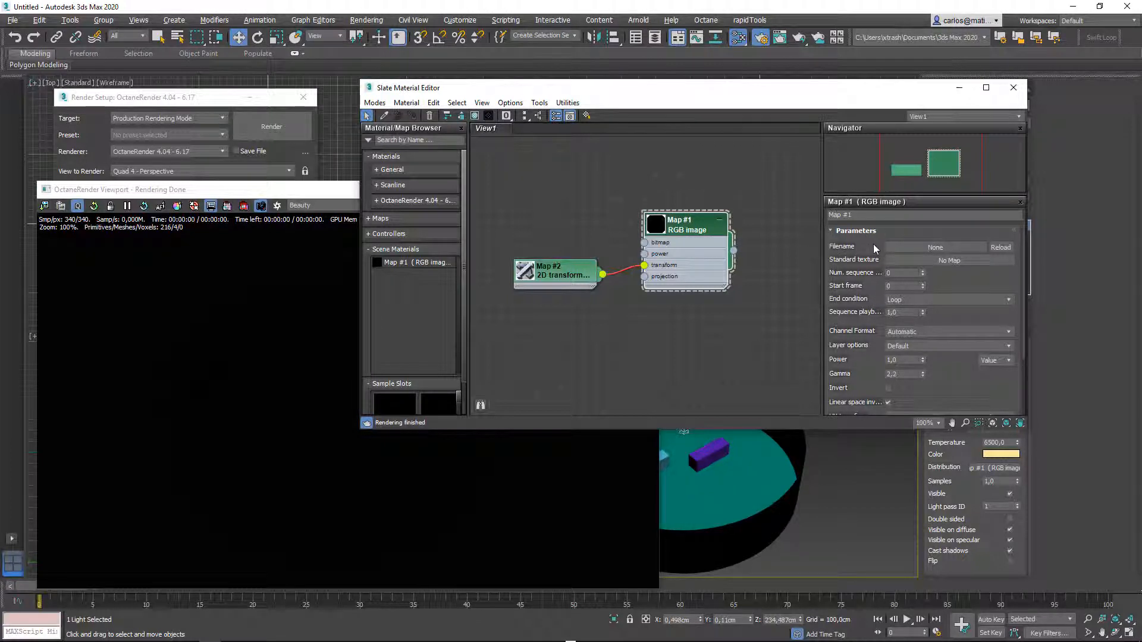
# - Browse for the RGB image's file and preview frames 0017 and 0118 of the Blob06_v2 PNG series
pyautogui.click(931, 247)
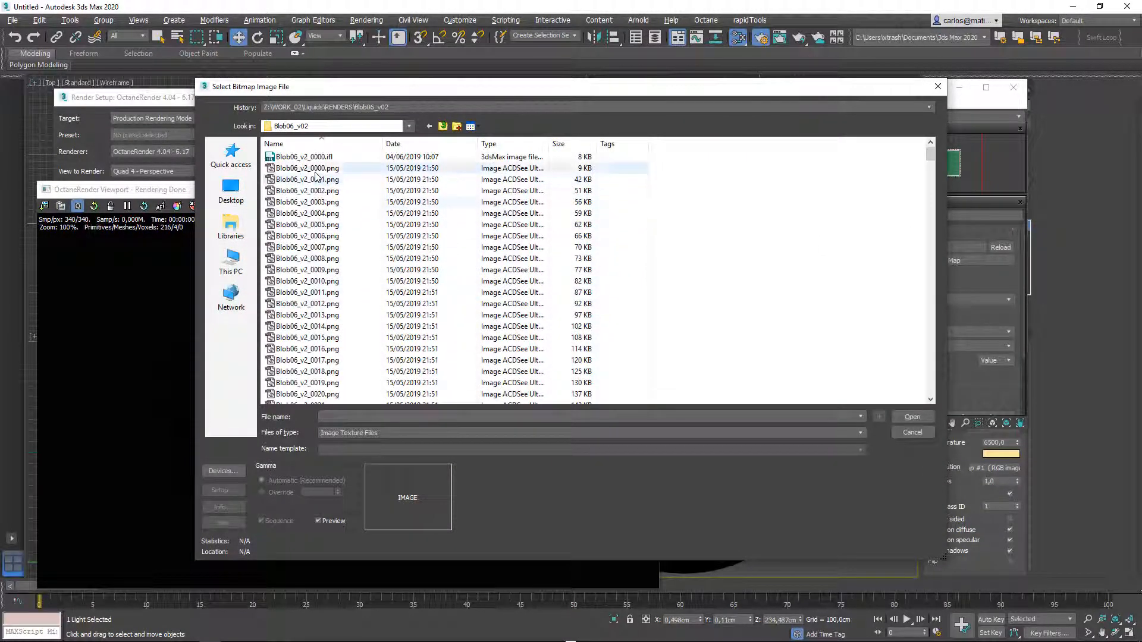
pyautogui.click(345, 360)
pyautogui.scroll(-5, 360, 329)
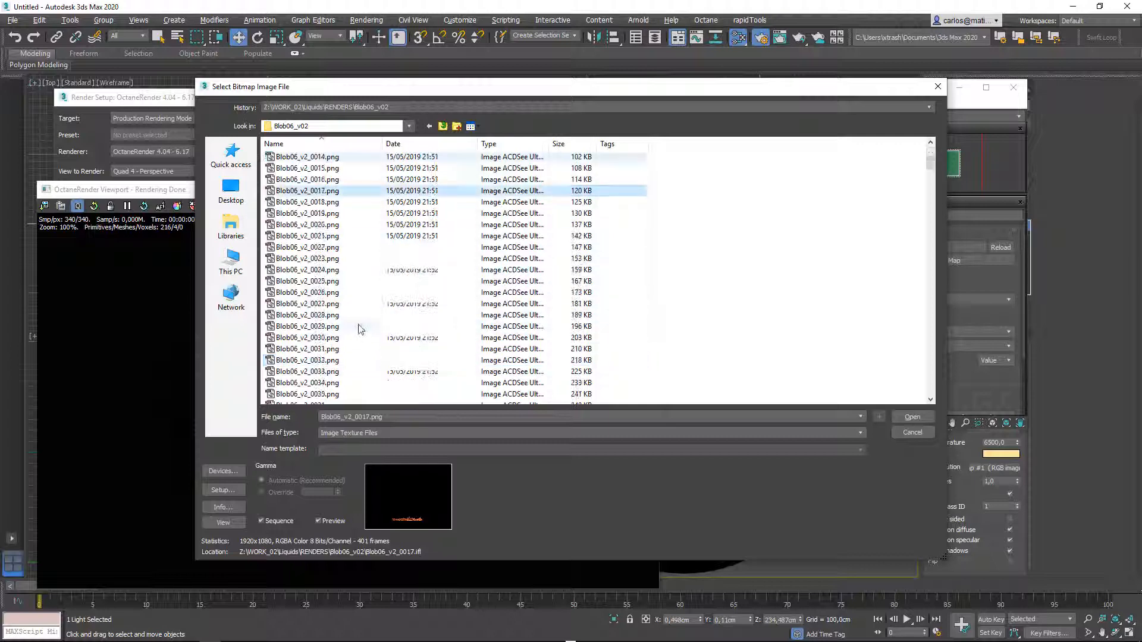
pyautogui.scroll(-20, 357, 329)
pyautogui.click(342, 326)
pyautogui.scroll(-4, 339, 327)
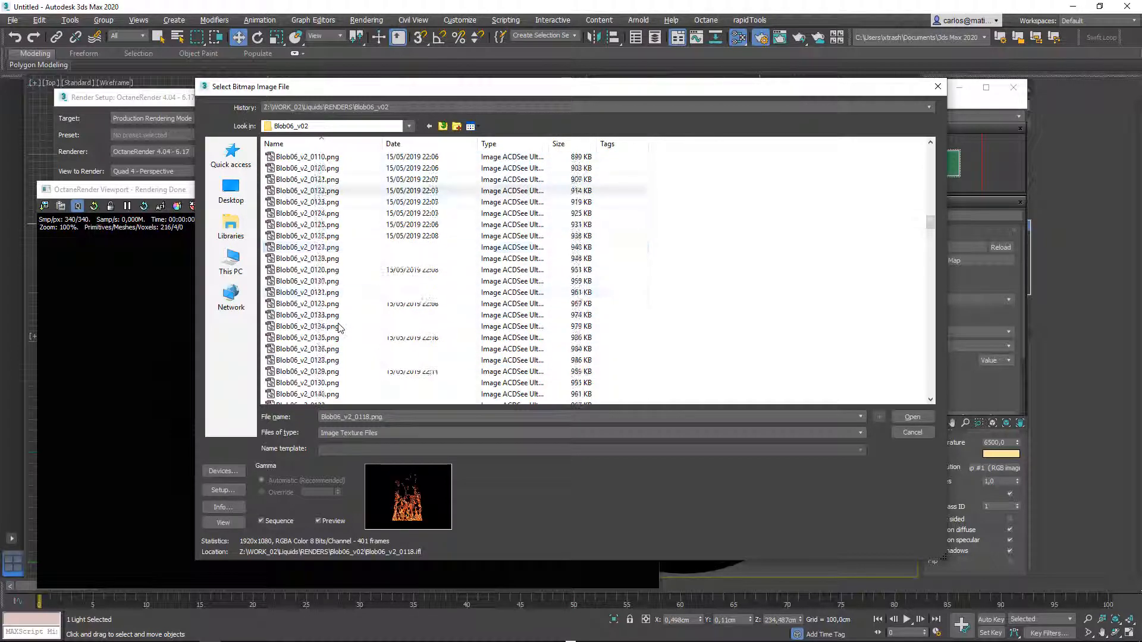
pyautogui.scroll(20, 339, 327)
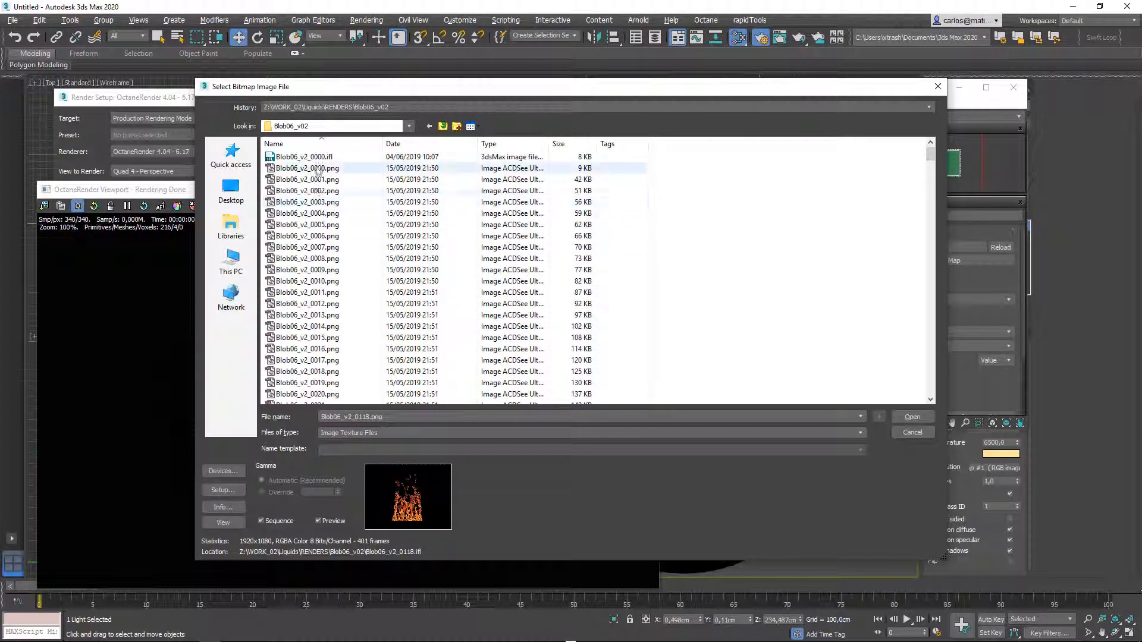
# - Load Blob06_v2_0000.png as an image sequence into the RGB image map, using frames 0 to 400
pyautogui.click(318, 170)
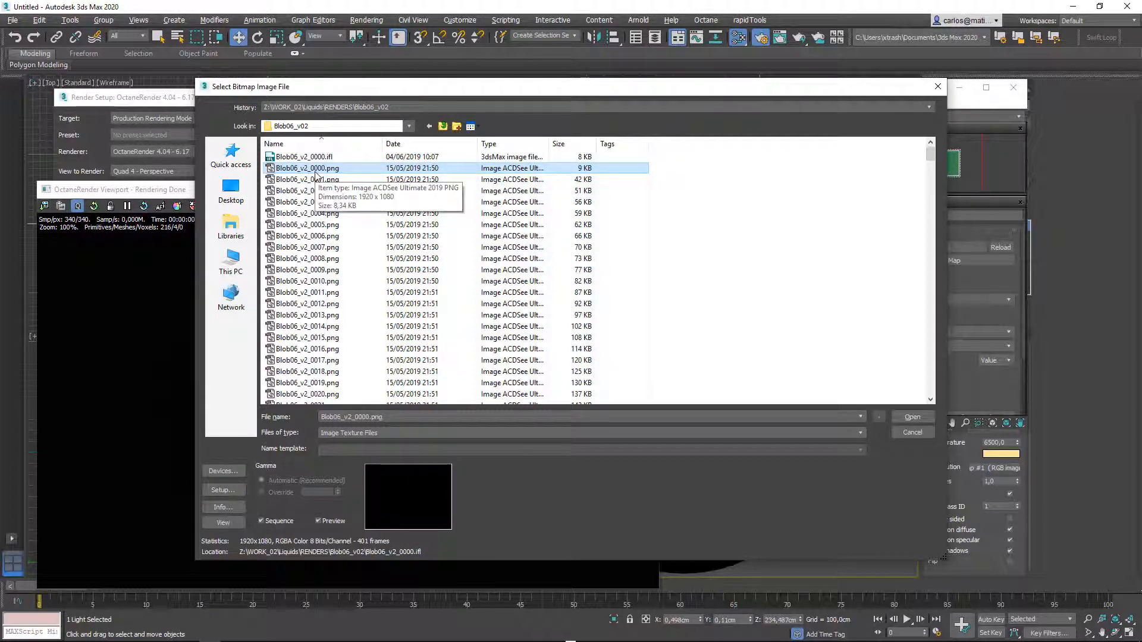
pyautogui.click(262, 522)
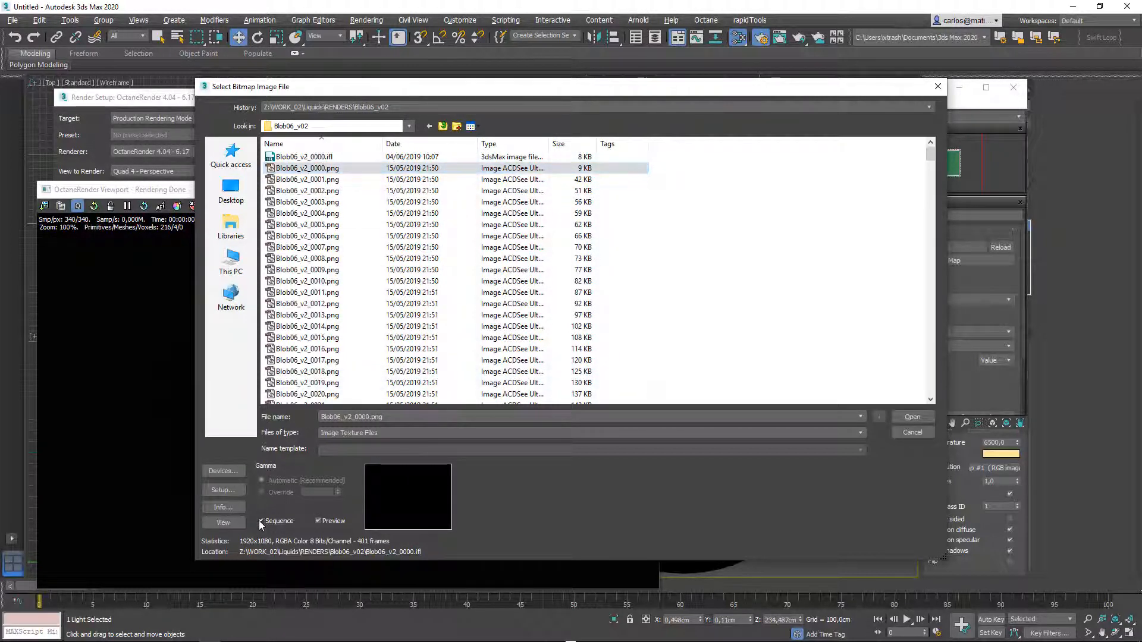
pyautogui.click(262, 522)
pyautogui.click(905, 415)
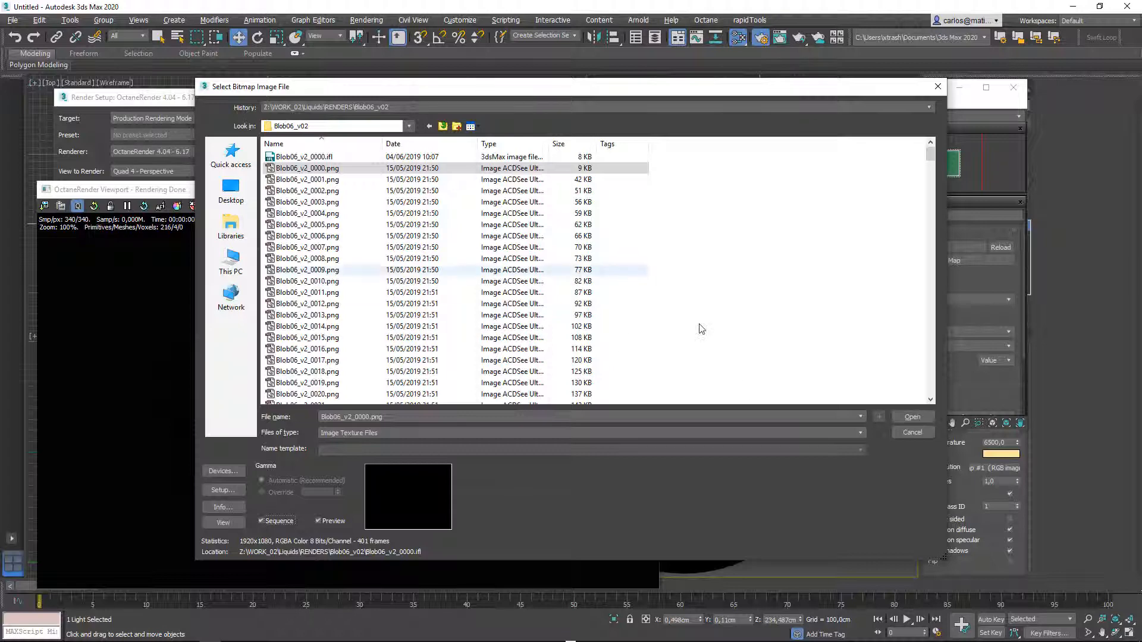
pyautogui.click(922, 417)
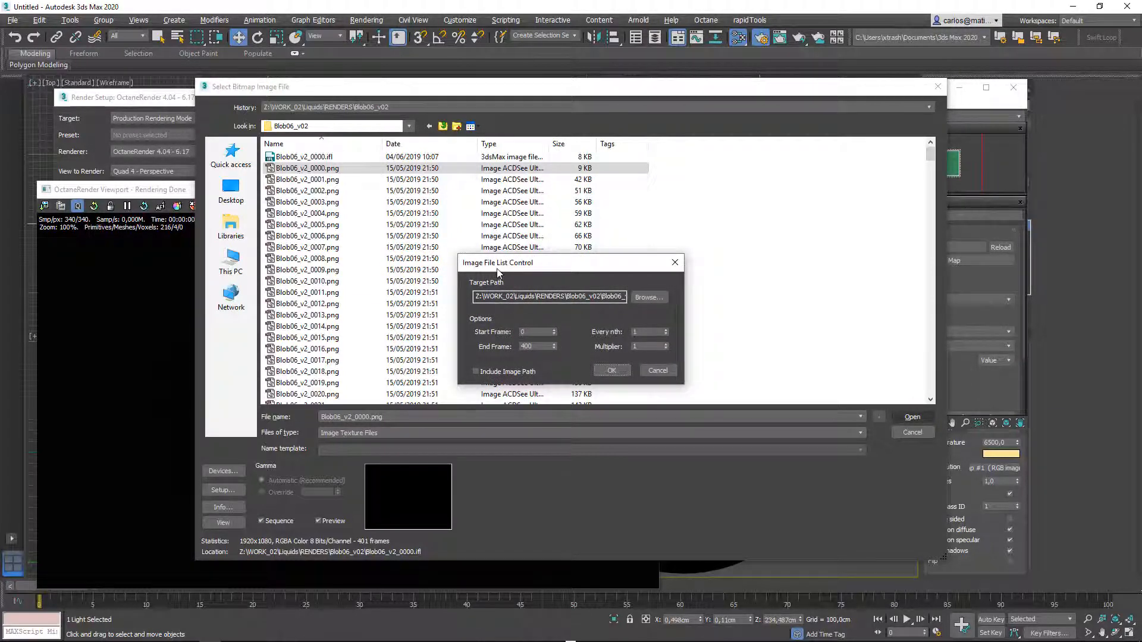
pyautogui.doubleClick(536, 332)
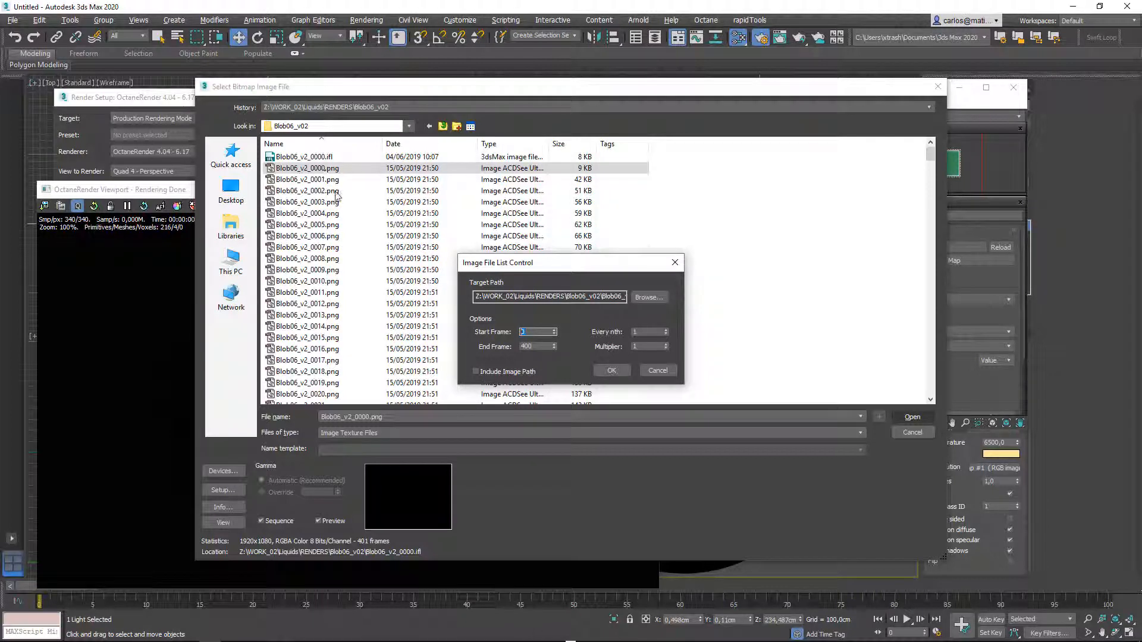
pyautogui.doubleClick(538, 348)
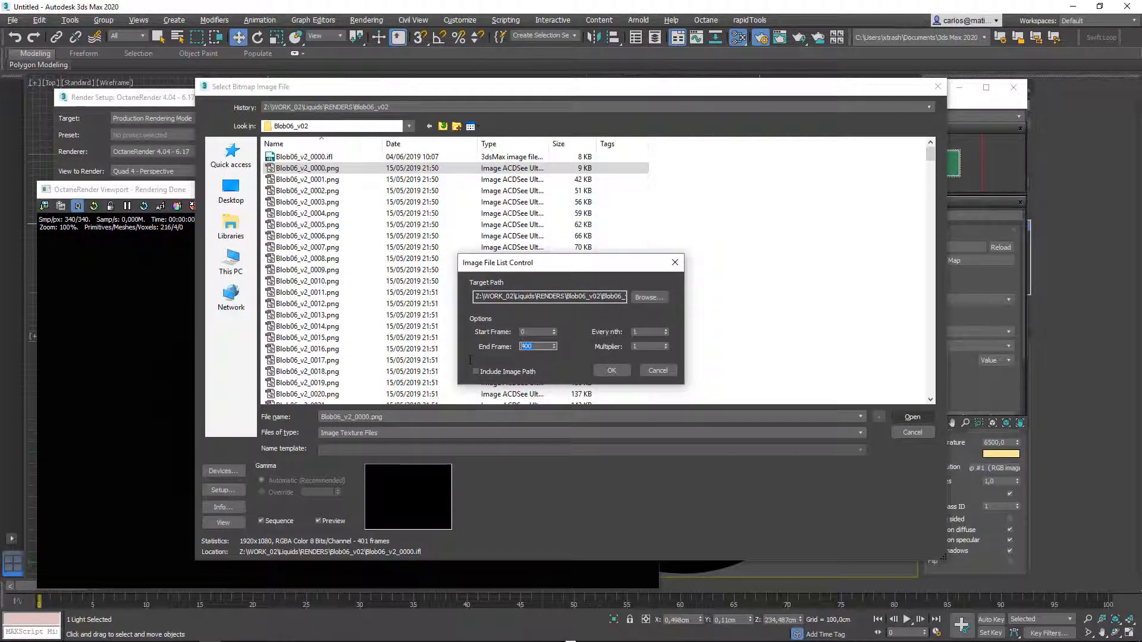
pyautogui.click(612, 371)
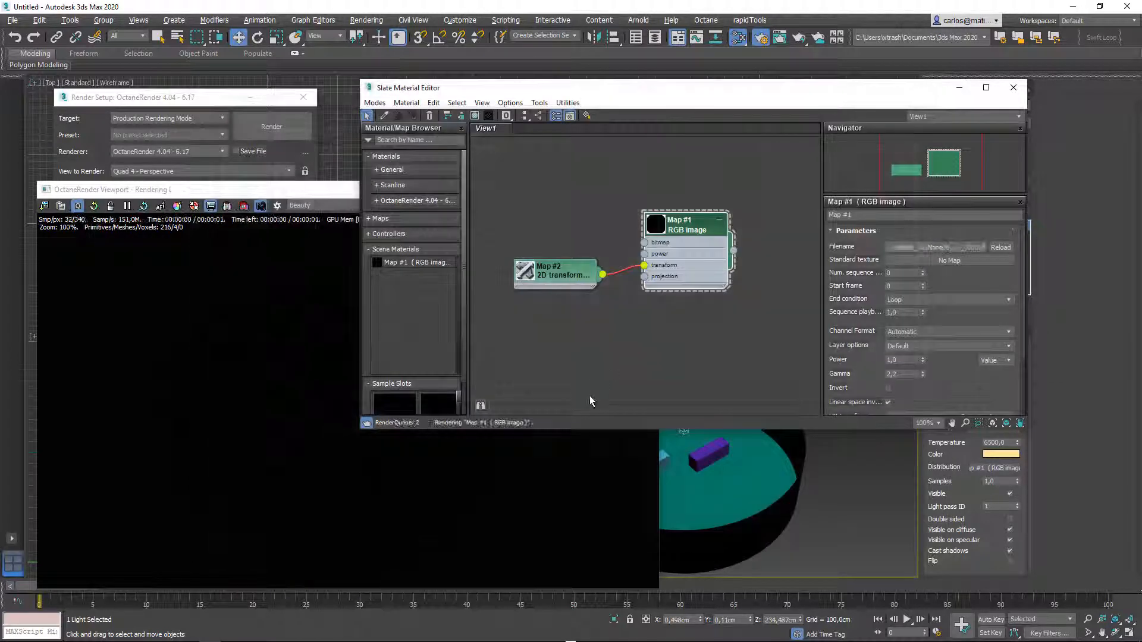
# - Preview the image sequence at frame 79, and configure the animation time to PAL with an end time of 400
pyautogui.moveTo(220, 191); pyautogui.dragTo(216, 159)
pyautogui.moveTo(69, 577); pyautogui.dragTo(886, 584)
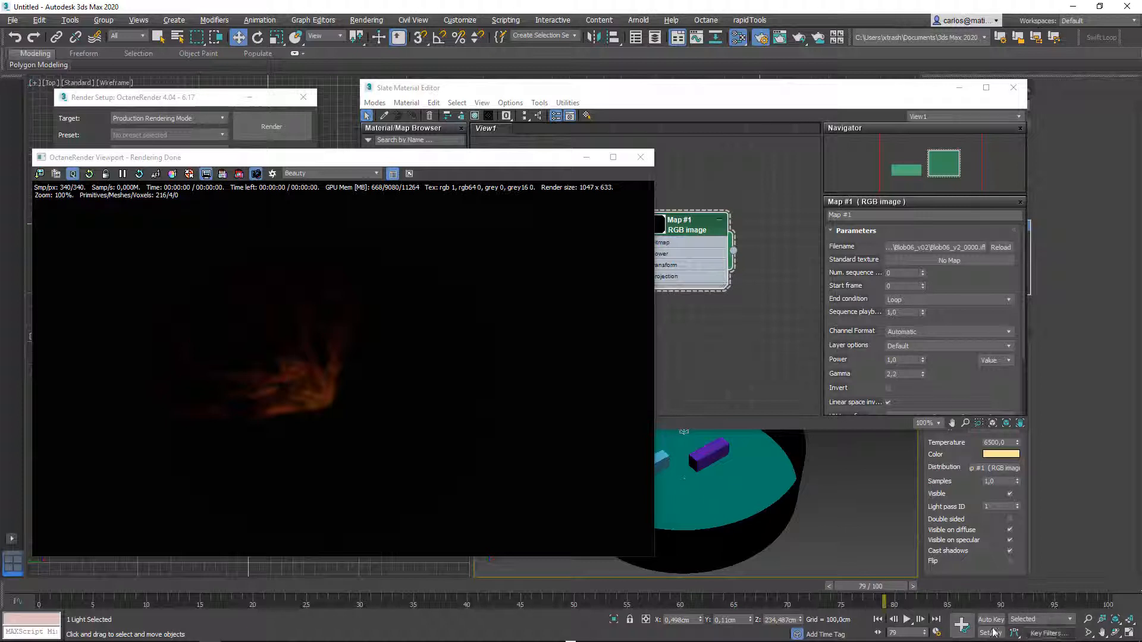
pyautogui.click(936, 633)
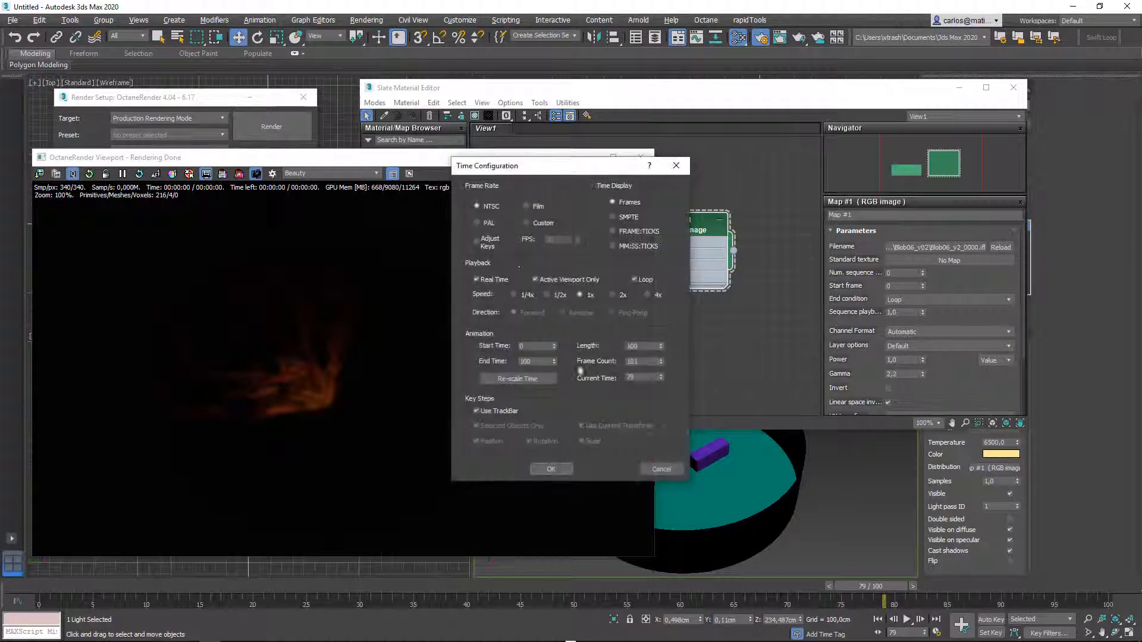
pyautogui.click(487, 223)
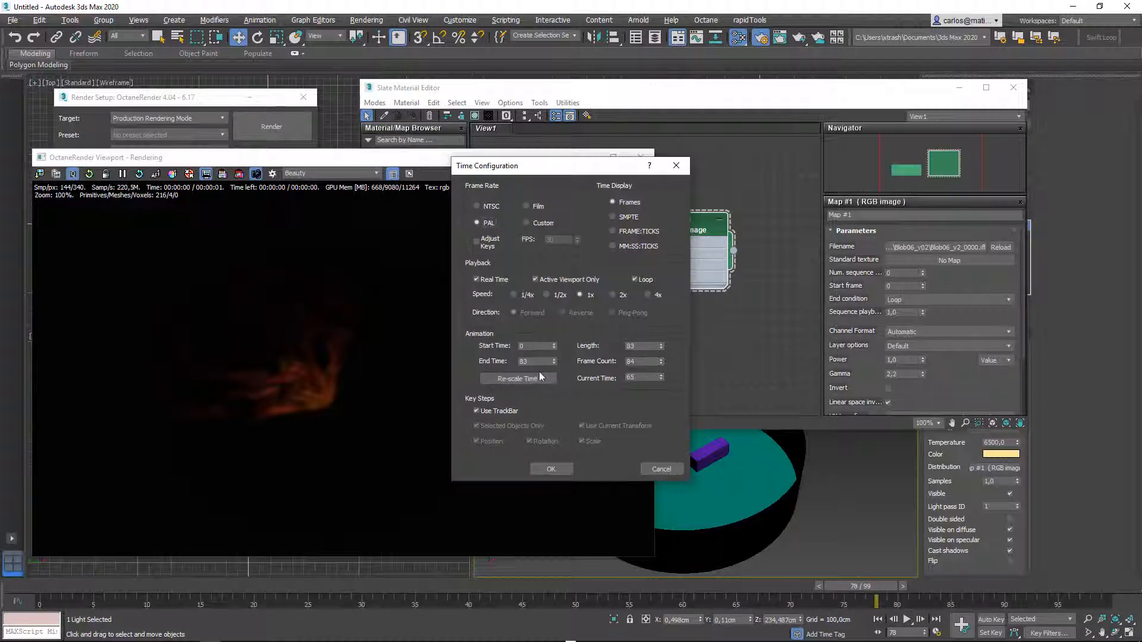
pyautogui.write('400')
pyautogui.click(551, 469)
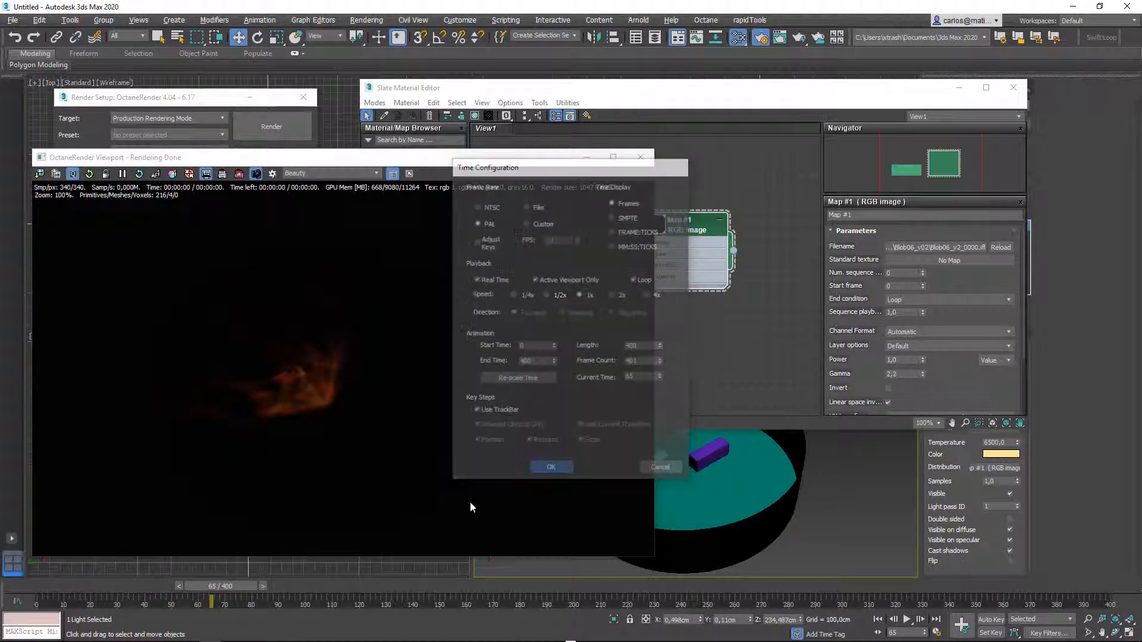
# - Scrub the timeline to frame 187, and shrink and move the Slate Material Editor clear of the Front viewport
pyautogui.moveTo(238, 595); pyautogui.dragTo(549, 600)
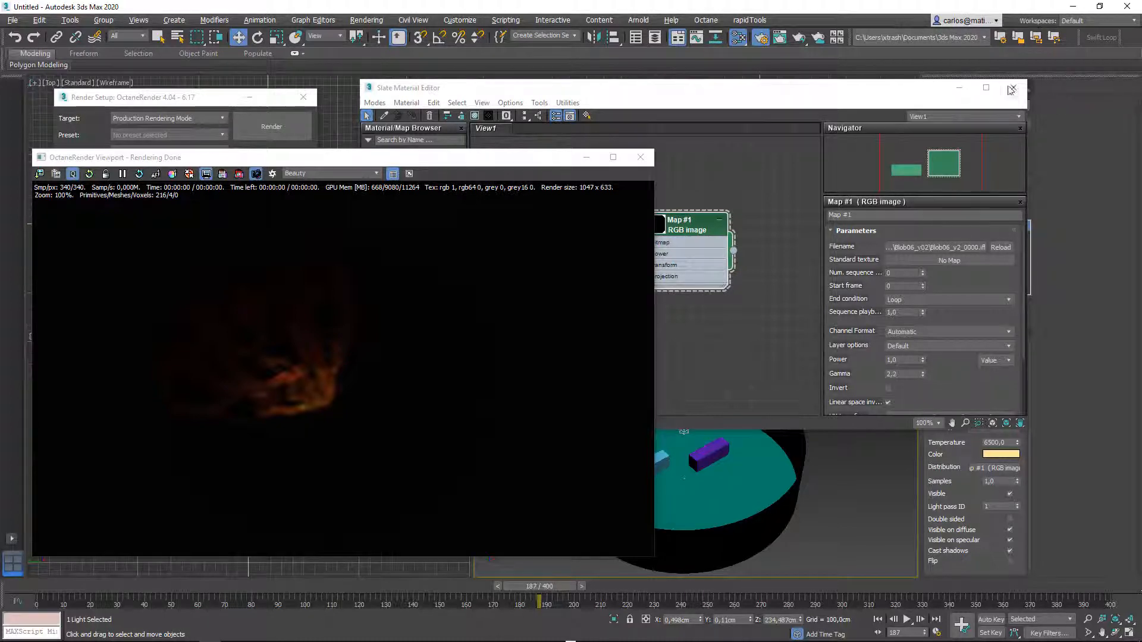
pyautogui.moveTo(915, 97); pyautogui.dragTo(813, 183)
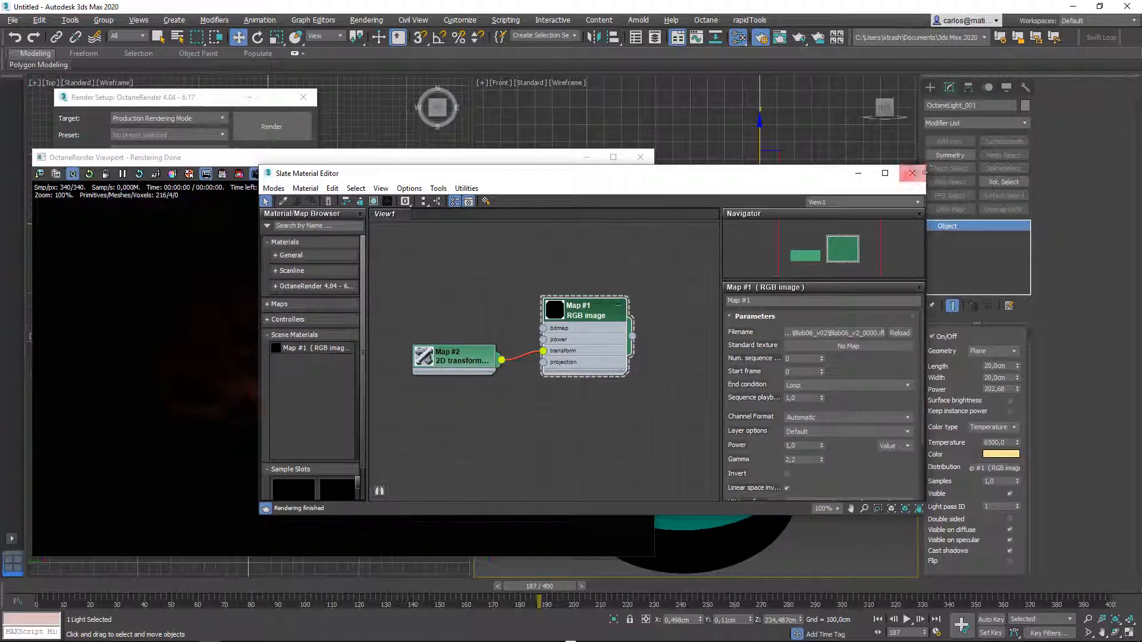
pyautogui.moveTo(926, 170); pyautogui.dragTo(714, 285)
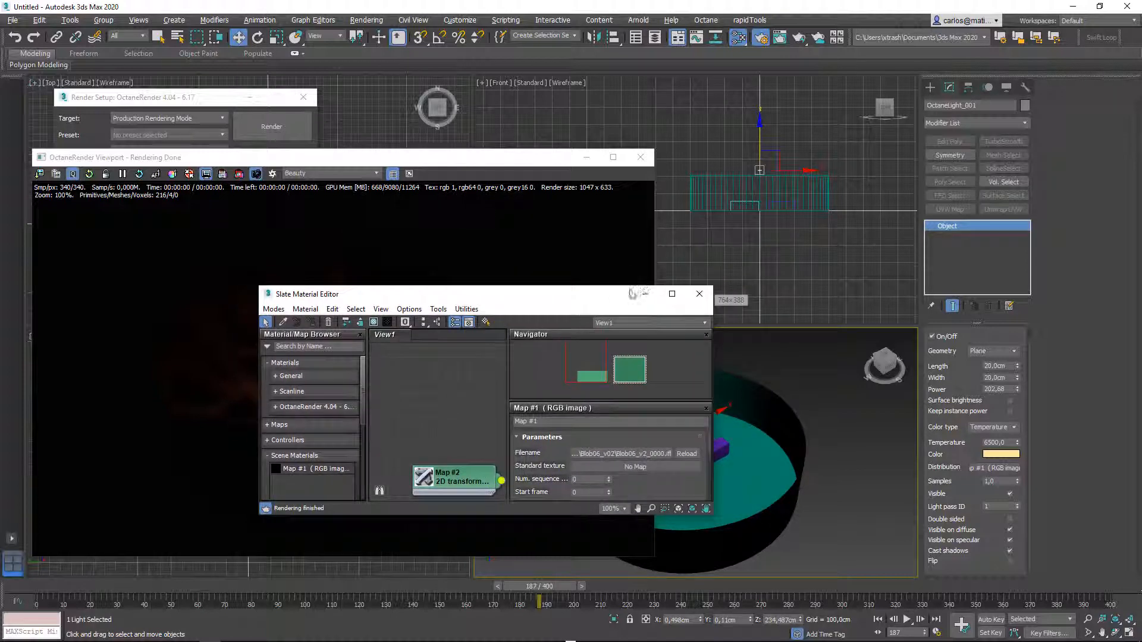
pyautogui.moveTo(625, 297); pyautogui.dragTo(800, 359)
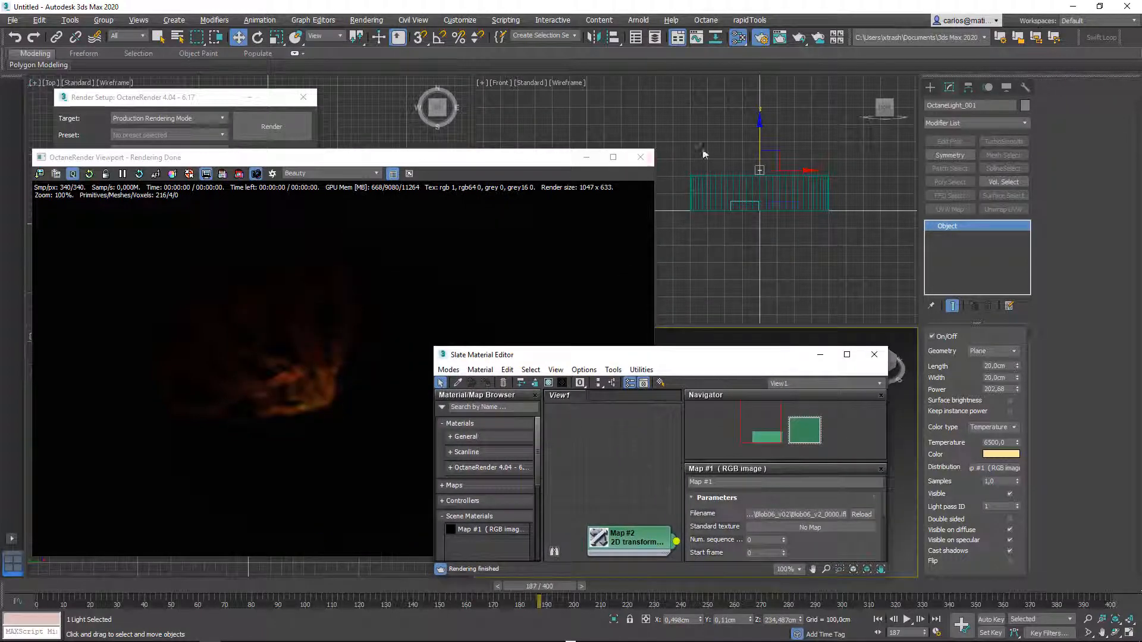
# - Lower the Octane light in the Front viewport to about X -0.9 cm and Z 114 cm, inside the cylinder
pyautogui.scroll(10, 760, 156)
pyautogui.moveTo(801, 265); pyautogui.dragTo(733, 190, button='middle')
pyautogui.moveTo(763, 183); pyautogui.dragTo(815, 184)
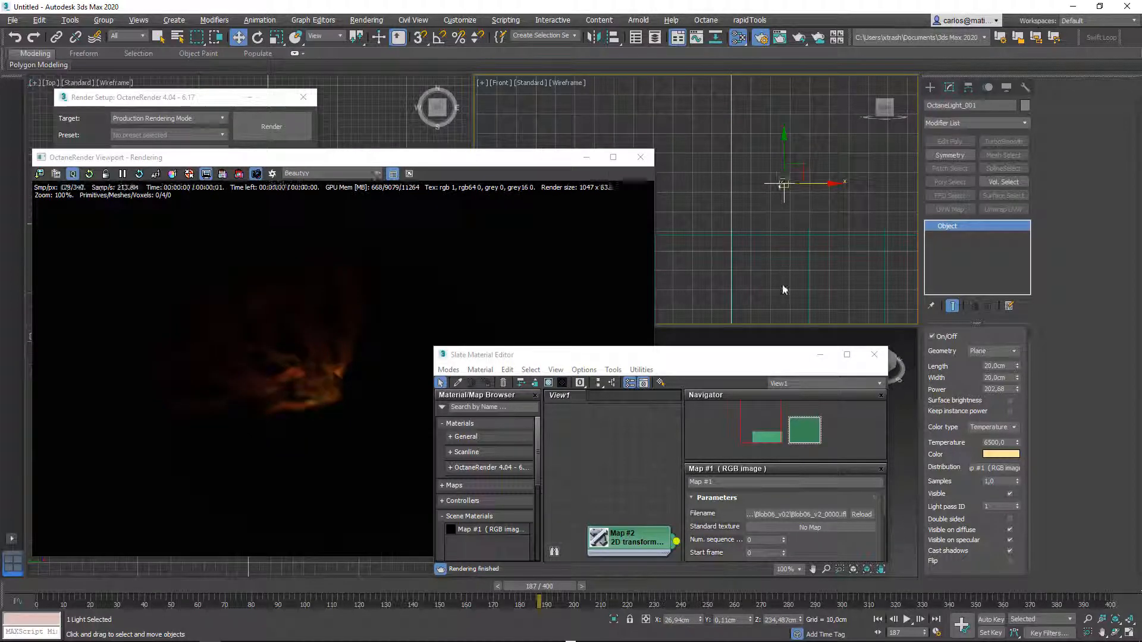
pyautogui.scroll(-8, 748, 189)
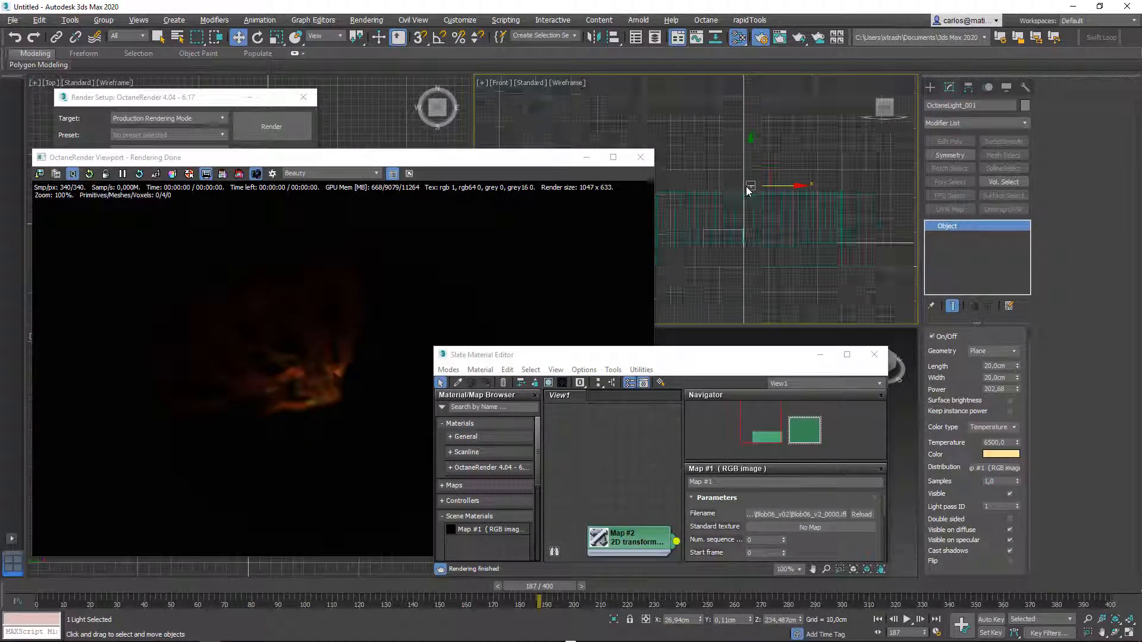
pyautogui.moveTo(748, 171); pyautogui.dragTo(759, 189)
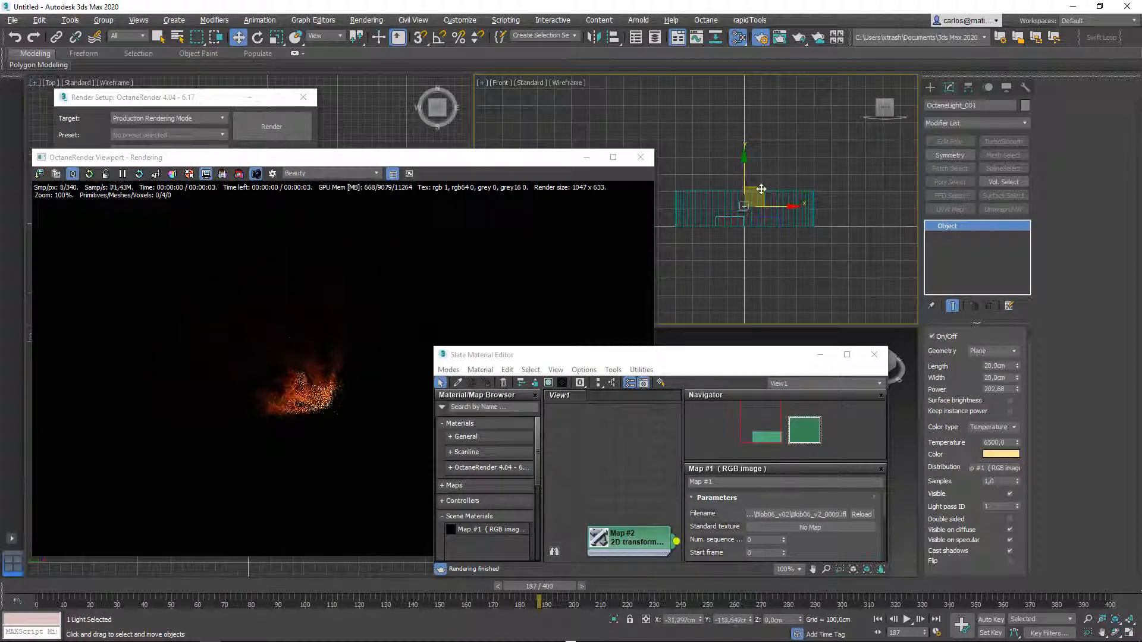
pyautogui.scroll(8, 745, 214)
pyautogui.scroll(2, 745, 214)
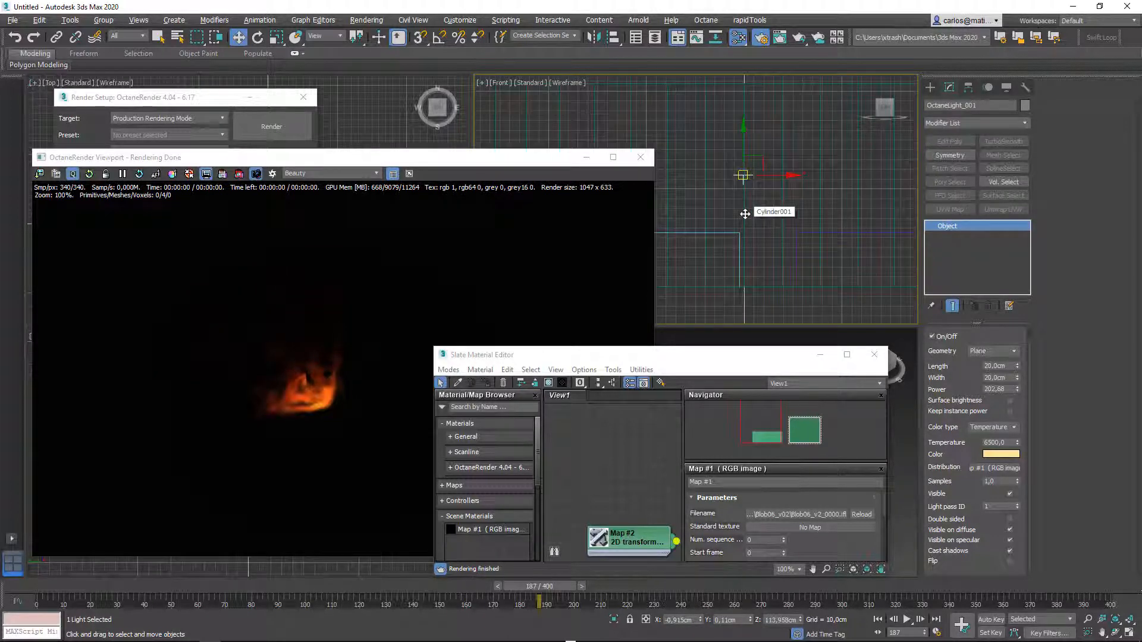
# - Close Render Setup and shrink the Octane render preview to about 599 x 284 to uncover the viewports
pyautogui.press('e')
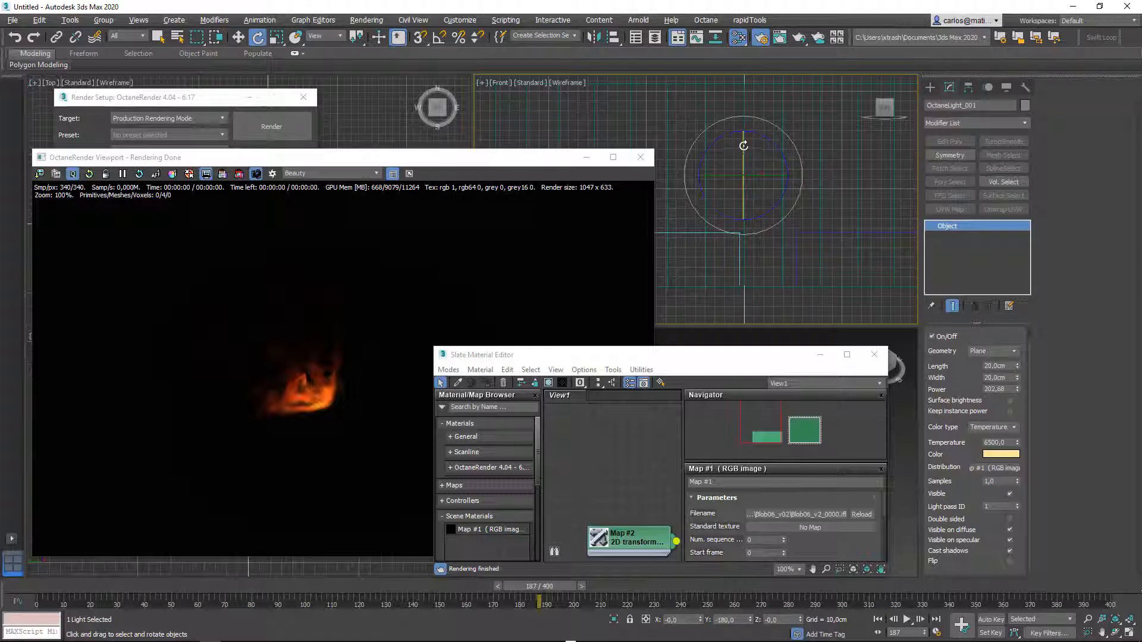
pyautogui.moveTo(407, 161); pyautogui.dragTo(419, 183)
pyautogui.click(304, 97)
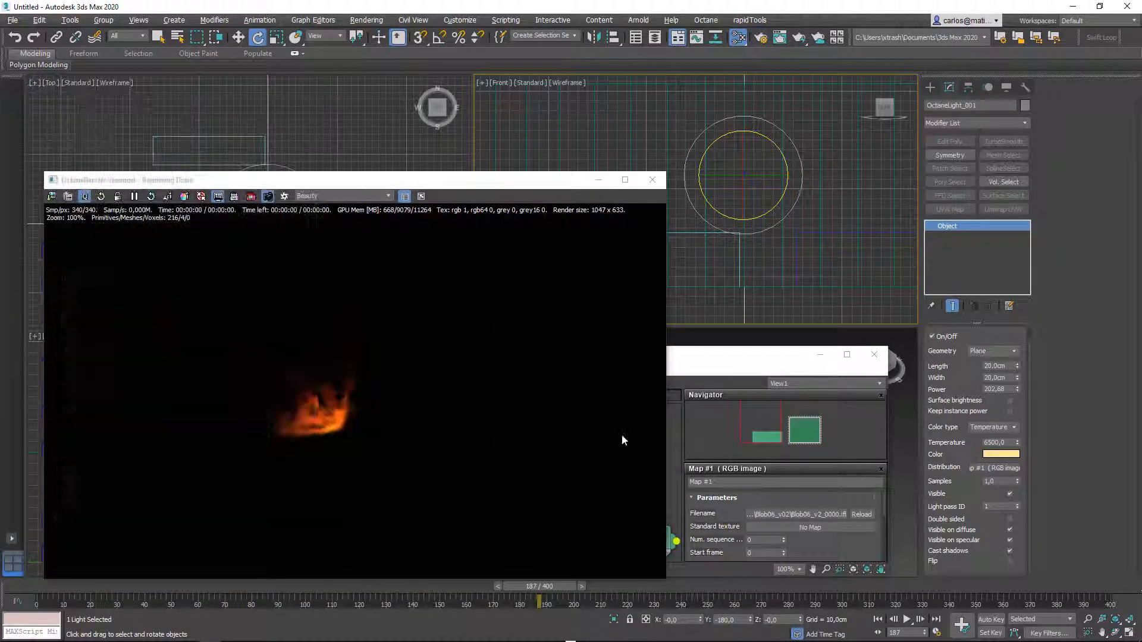
pyautogui.moveTo(666, 584); pyautogui.dragTo(397, 370)
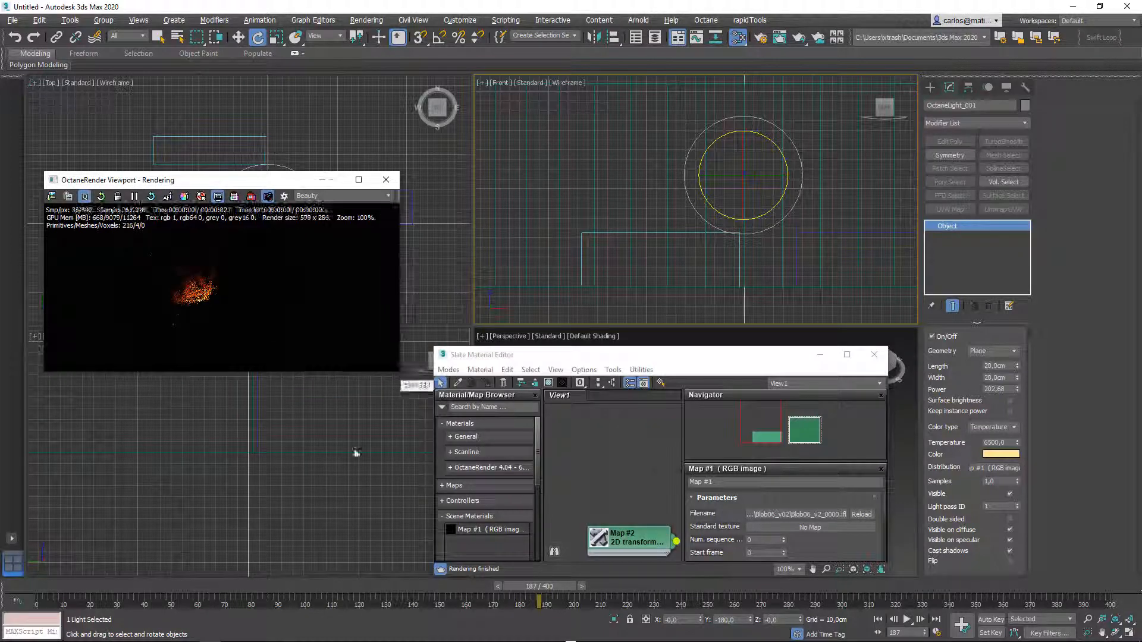
# - Turn on angle snap and rotate the light 90 degrees about its X axis so it projects horizontally
pyautogui.moveTo(299, 445); pyautogui.dragTo(282, 508, button='middle')
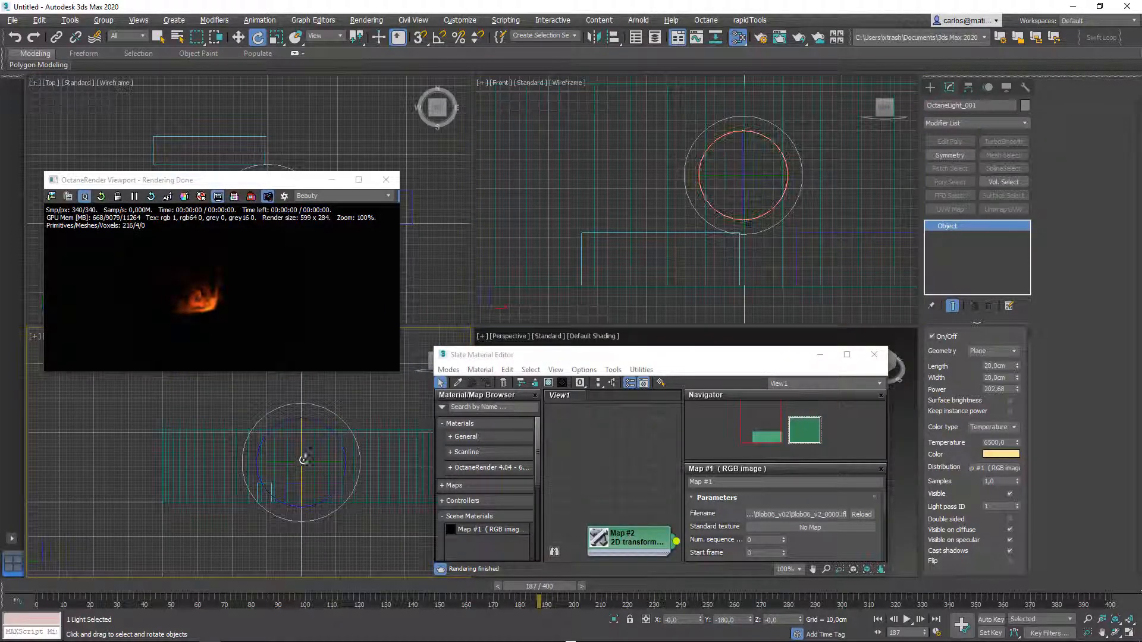
pyautogui.scroll(8, 304, 460)
pyautogui.moveTo(279, 455); pyautogui.dragTo(341, 401, button='middle')
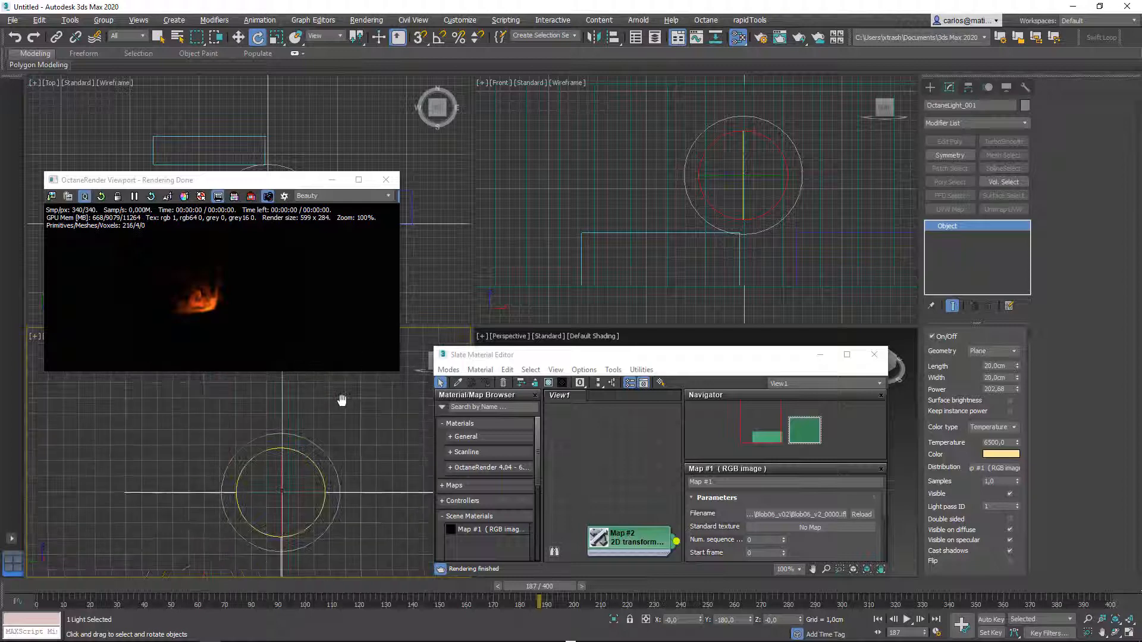
pyautogui.scroll(-9, 343, 411)
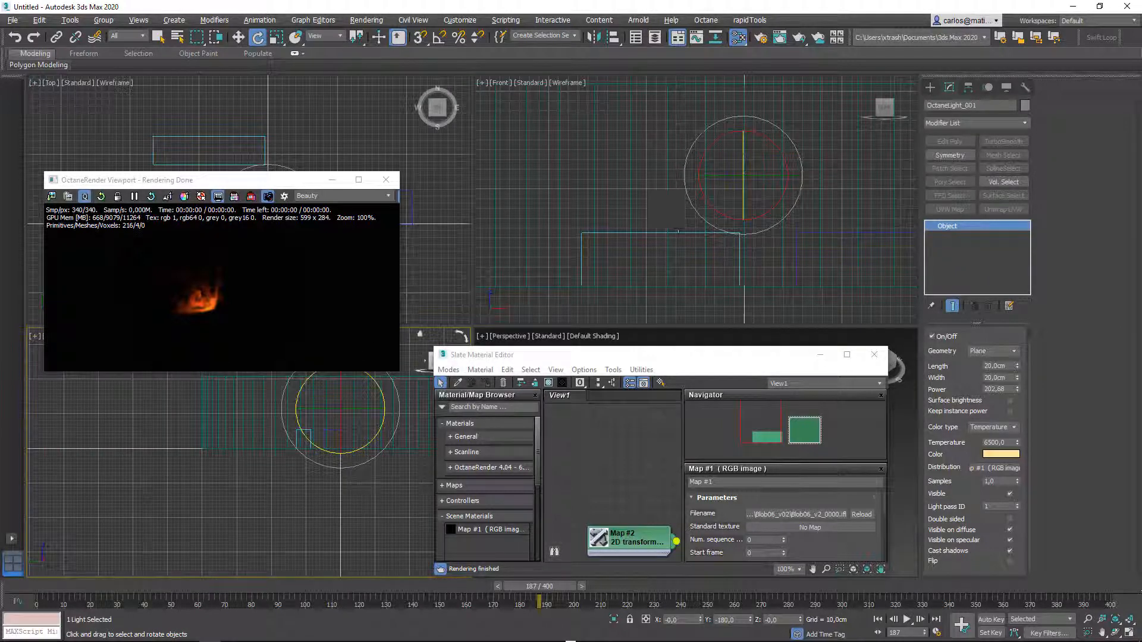
pyautogui.rightClick(745, 159)
pyautogui.moveTo(744, 151); pyautogui.dragTo(744, 225)
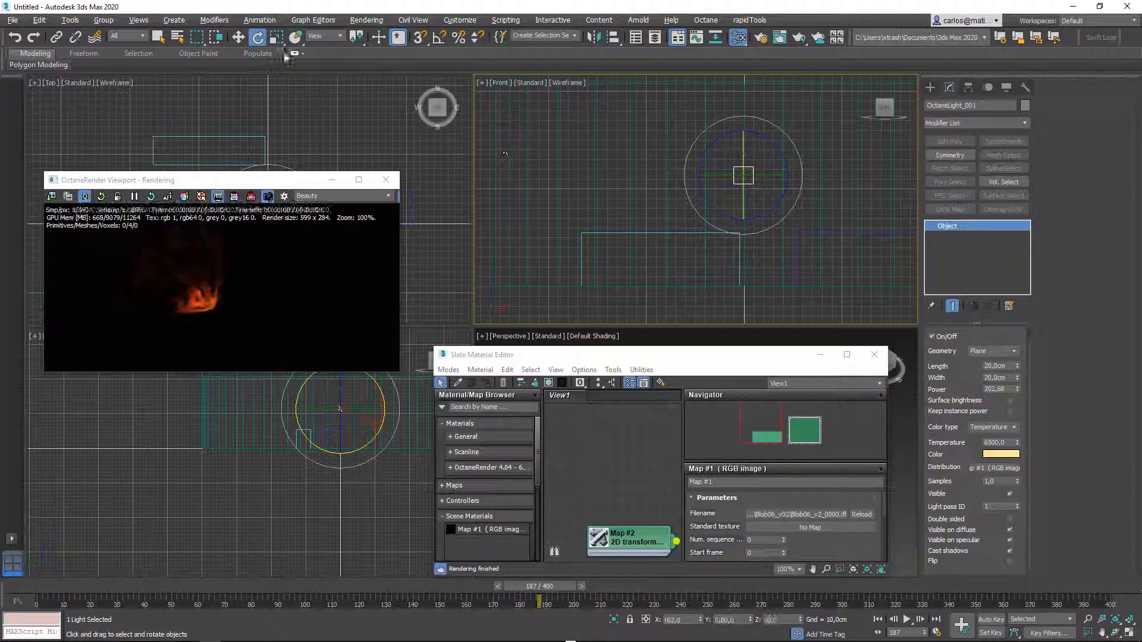
pyautogui.click(440, 37)
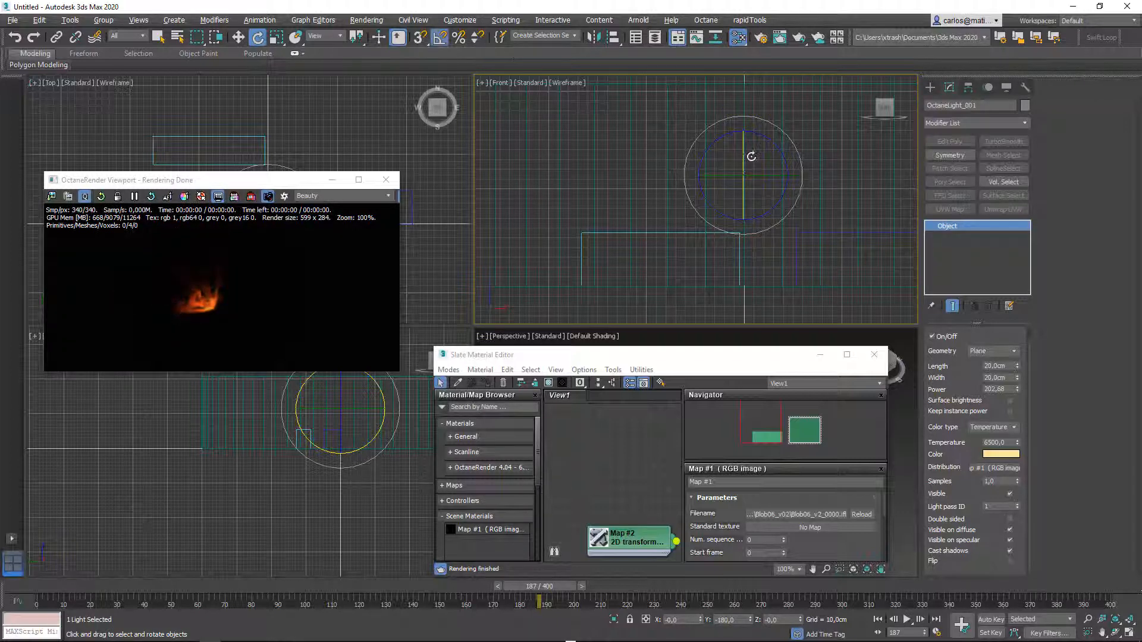
pyautogui.moveTo(745, 156)
pyautogui.mouseDown()
pyautogui.moveTo(728, 205)
pyautogui.moveTo(760, 118)
pyautogui.mouseUp()
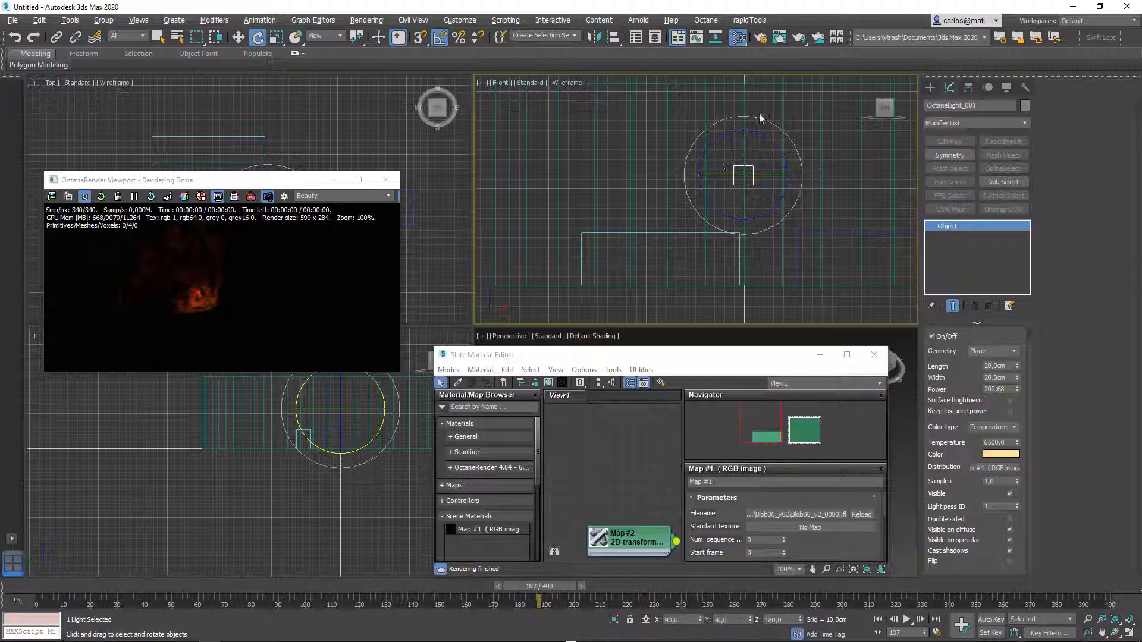
pyautogui.click(311, 433)
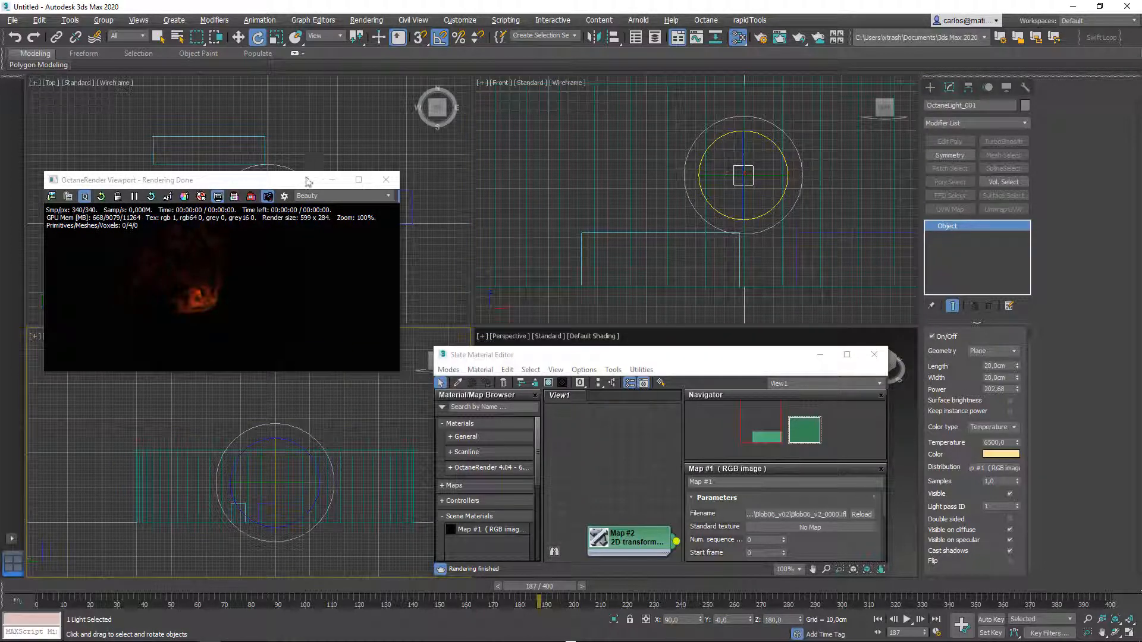
# - Move the render preview off the Top viewport and shift the light there to about X -12.2 cm, Y 8.6 cm
pyautogui.moveTo(309, 180); pyautogui.dragTo(300, 321)
pyautogui.scroll(10, 260, 223)
pyautogui.rightClick(354, 247)
pyautogui.press('w')
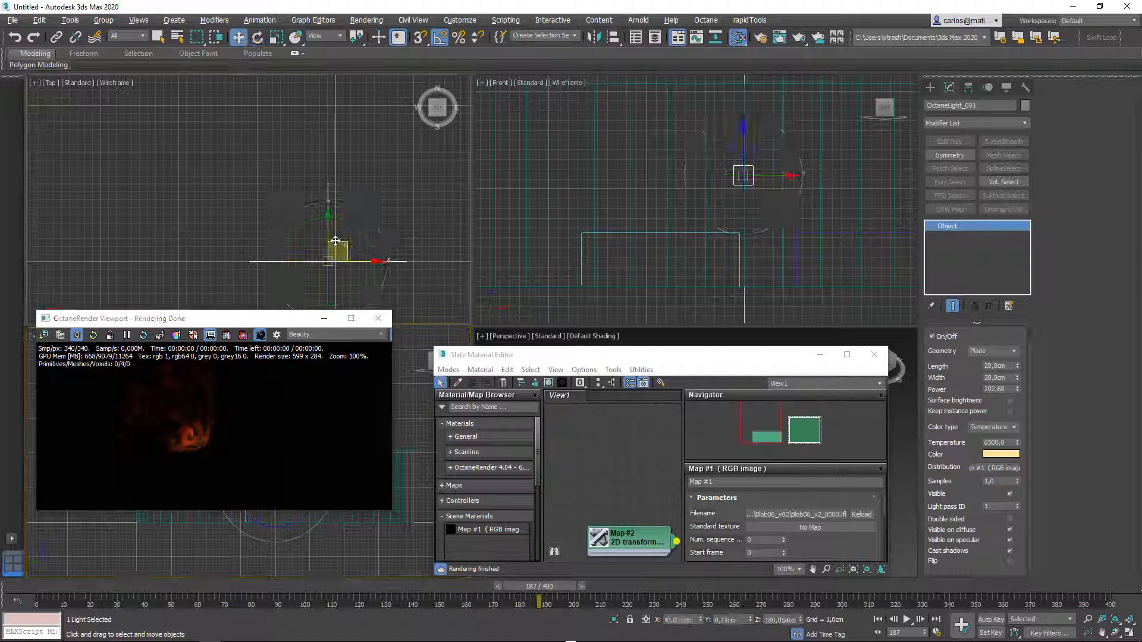
pyautogui.moveTo(331, 235); pyautogui.dragTo(260, 176)
pyautogui.scroll(-10, 261, 176)
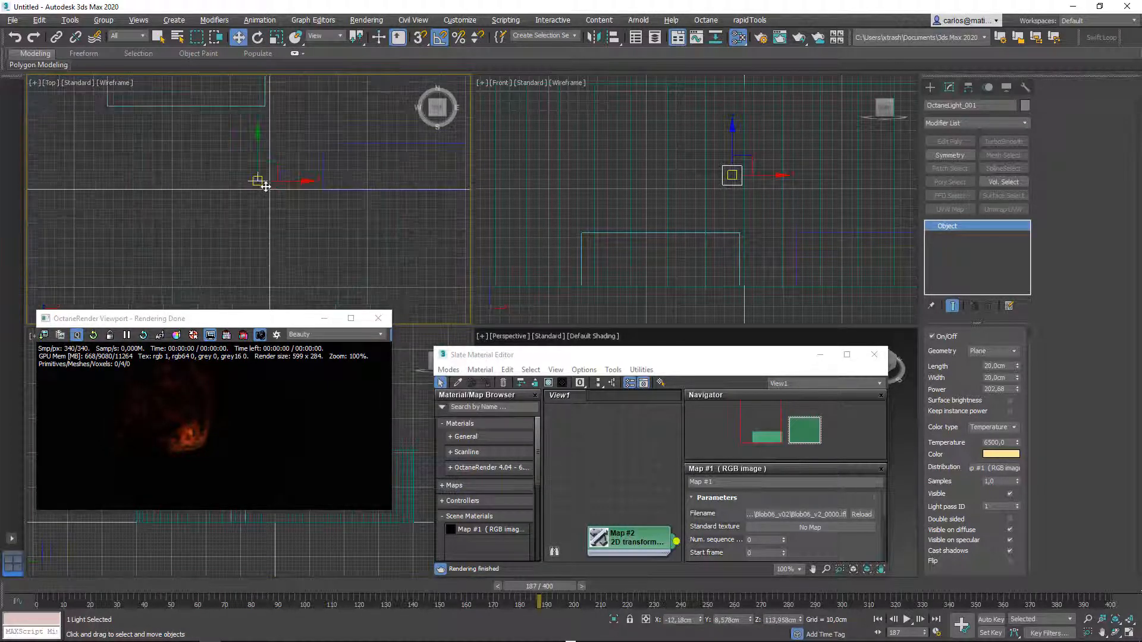
# - Examine the light's direction marker in the Top viewport with the light selected and deselected
pyautogui.moveTo(263, 204); pyautogui.dragTo(306, 254, button='middle')
pyautogui.scroll(-3, 303, 256)
pyautogui.click(291, 255)
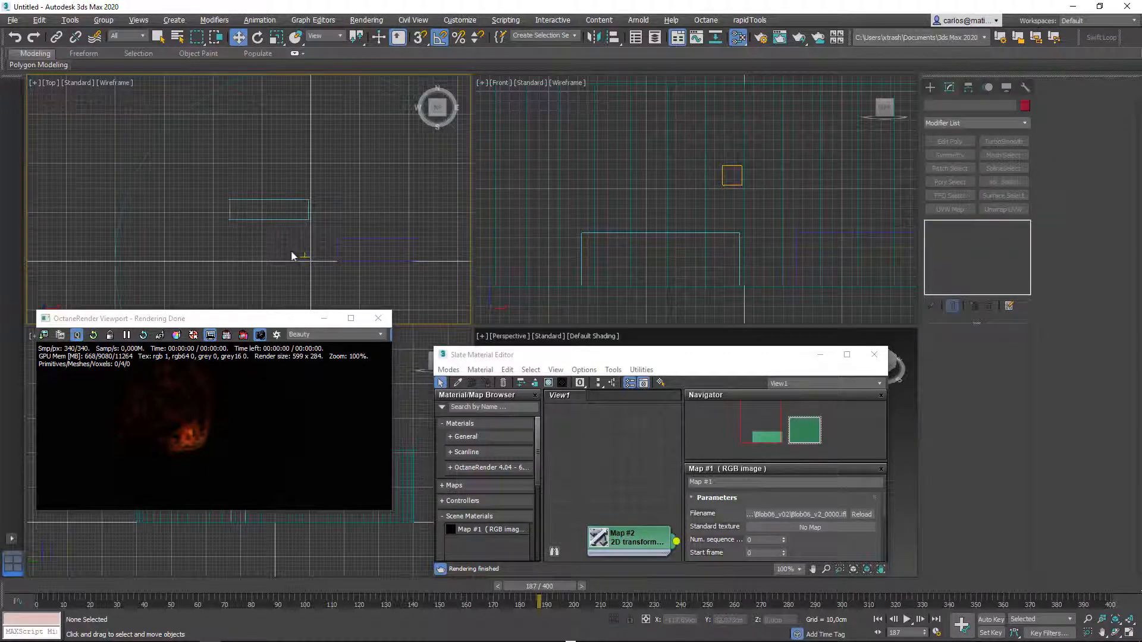
pyautogui.scroll(4, 301, 256)
pyautogui.scroll(3, 302, 256)
pyautogui.click(302, 266)
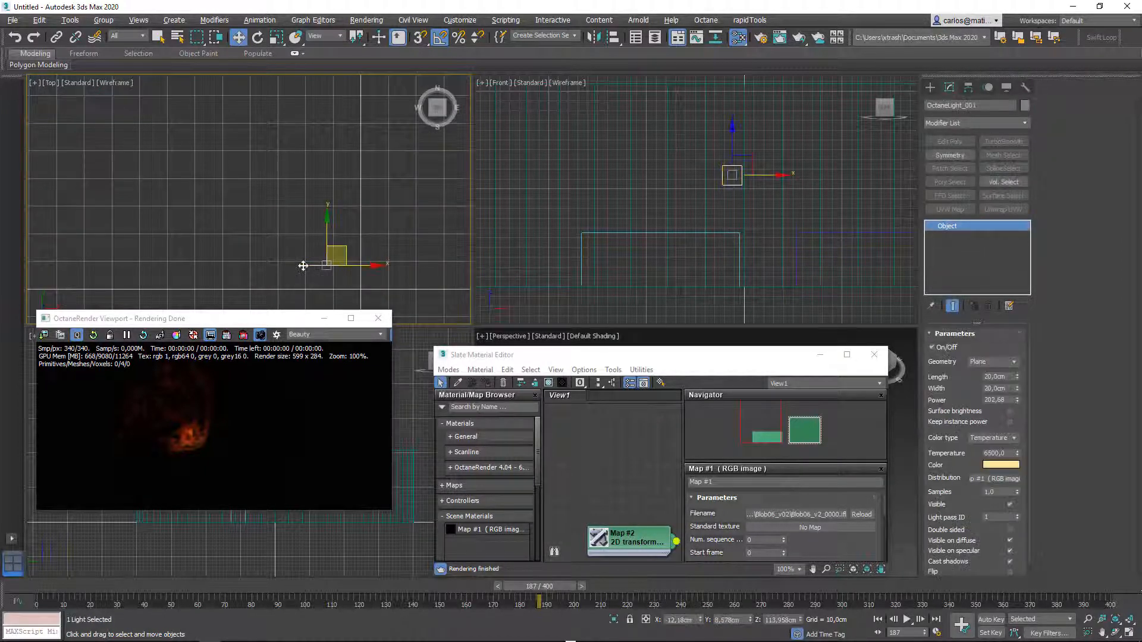
pyautogui.click(316, 246)
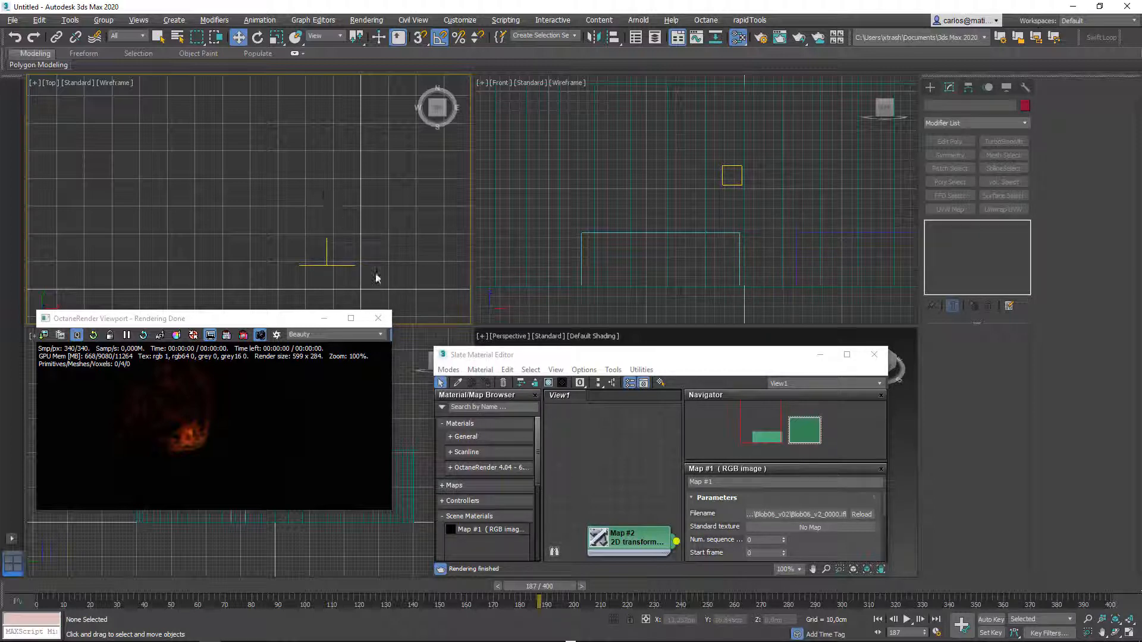
# - Move the Slate Material Editor off the Perspective viewport, make the render preview taller and reframe the view on the light and boxes
pyautogui.click(669, 341)
pyautogui.moveTo(665, 362)
pyautogui.mouseDown()
pyautogui.moveTo(824, 90)
pyautogui.moveTo(732, 117)
pyautogui.mouseUp()
pyautogui.scroll(5, 686, 451)
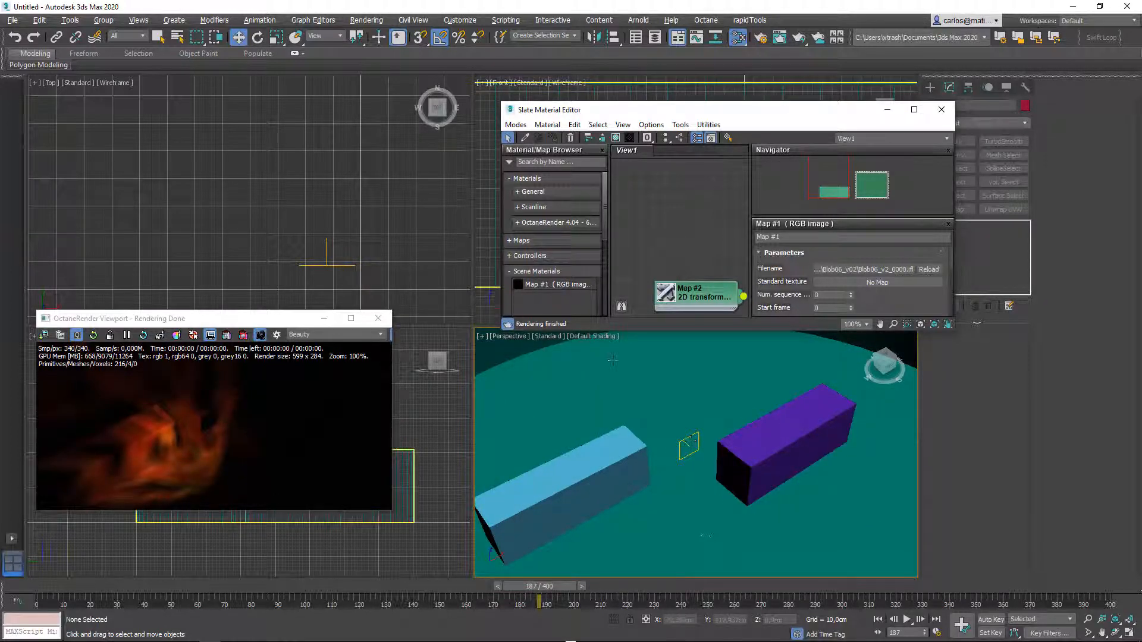
pyautogui.scroll(-5, 652, 387)
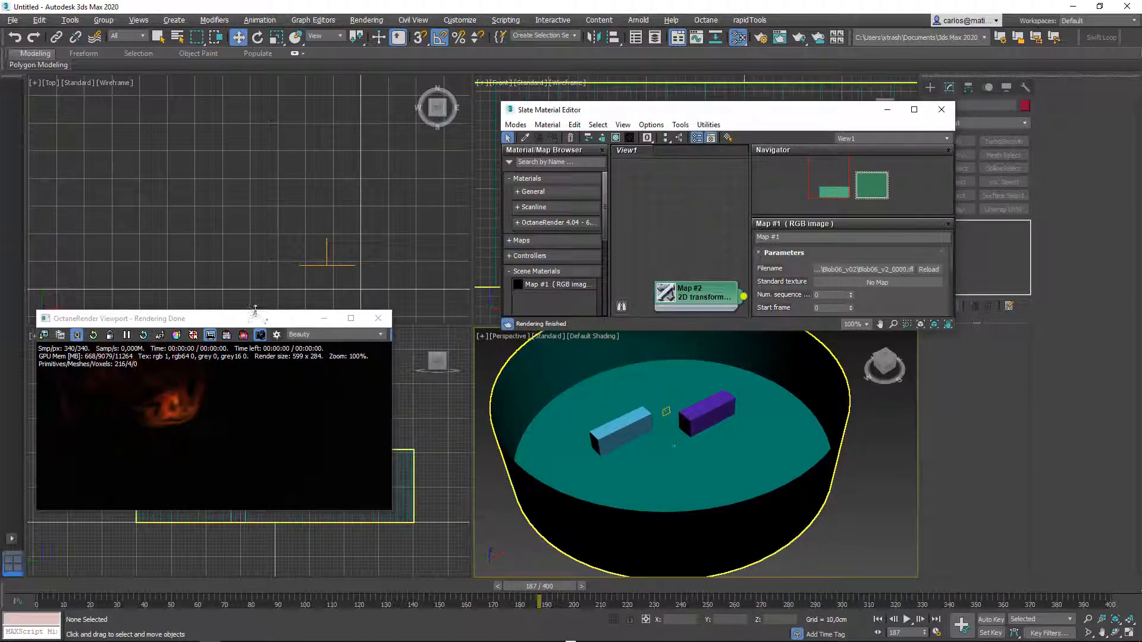
pyautogui.moveTo(254, 309); pyautogui.dragTo(255, 249)
pyautogui.moveTo(677, 464)
pyautogui.keyDown('alt'); pyautogui.mouseDown(button='middle')
pyautogui.moveTo(677, 432)
pyautogui.moveTo(668, 453)
pyautogui.mouseUp(button='middle'); pyautogui.keyUp('alt')
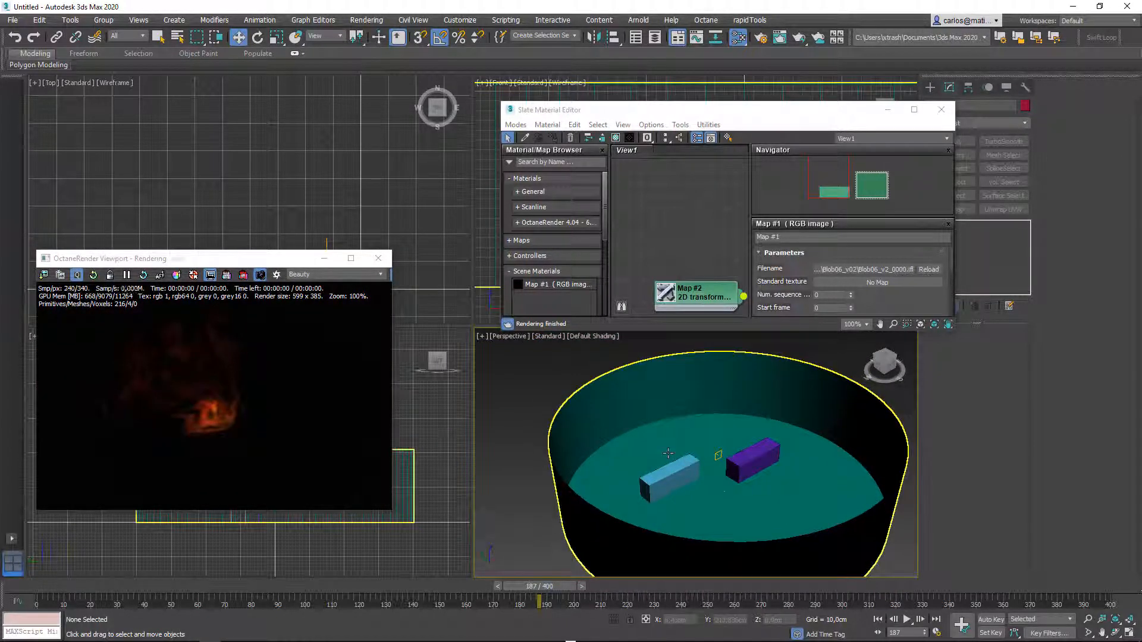
pyautogui.scroll(-3, 668, 454)
pyautogui.scroll(5, 700, 453)
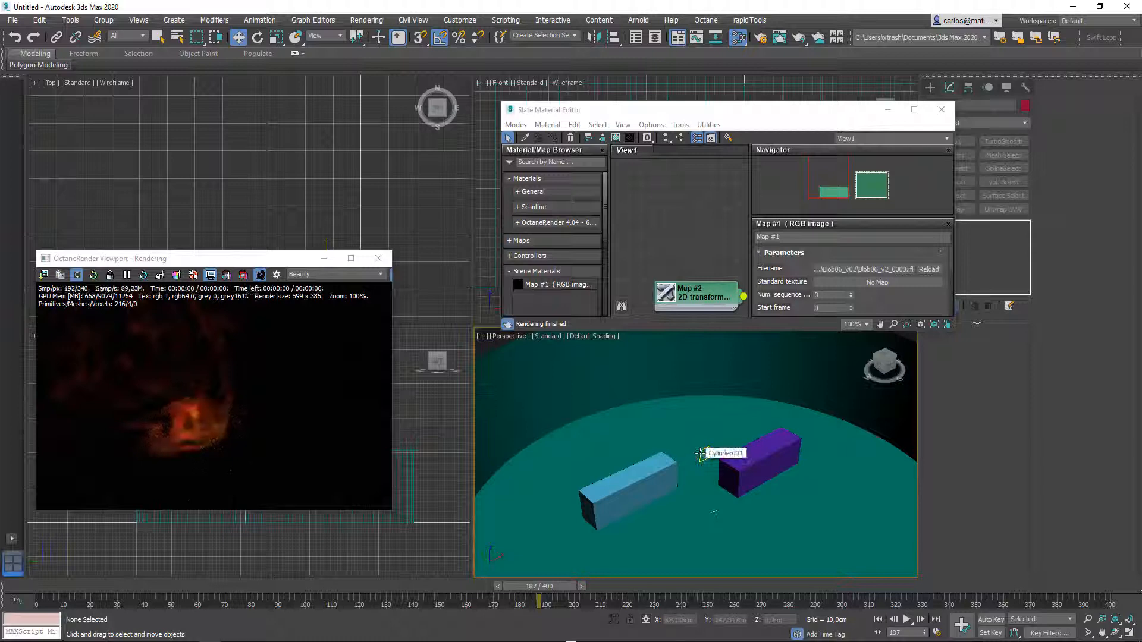
# - Select the Octane light between the two boxes and set its power to 600
pyautogui.click(702, 453)
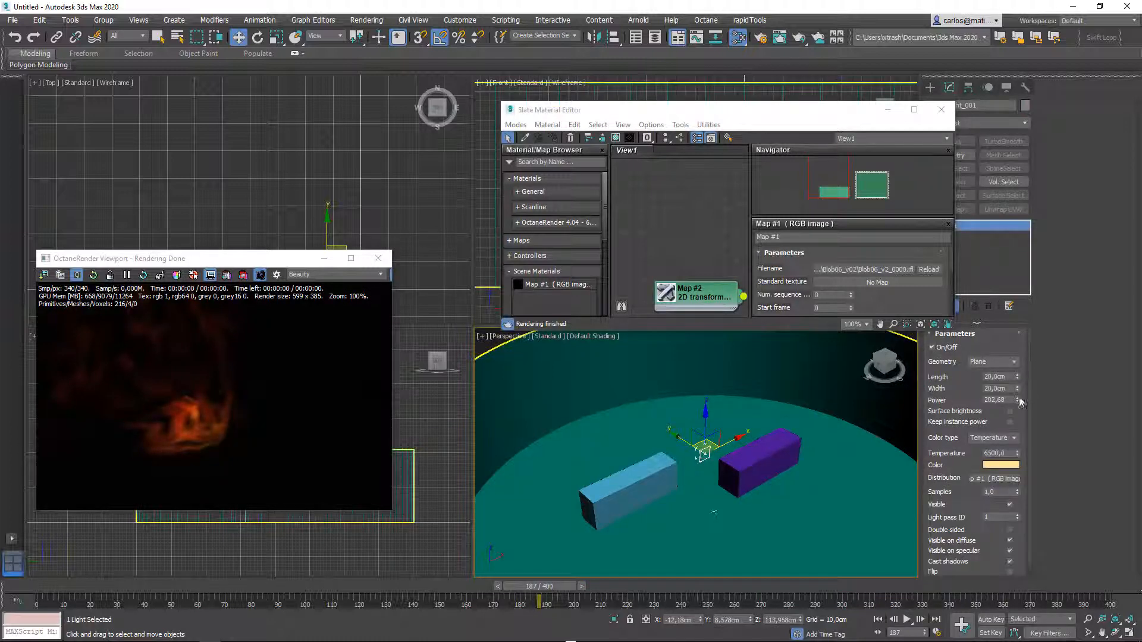
pyautogui.moveTo(1017, 345); pyautogui.dragTo(1045, 274)
pyautogui.moveTo(1005, 400); pyautogui.dragTo(904, 388)
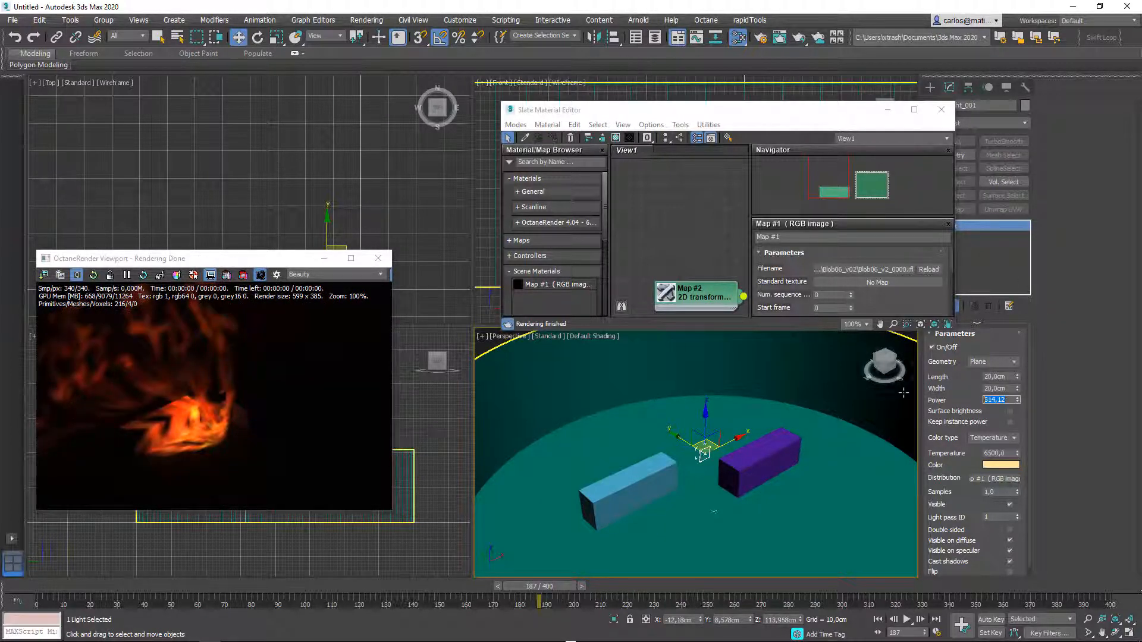
pyautogui.write('600')
pyautogui.press('Return')
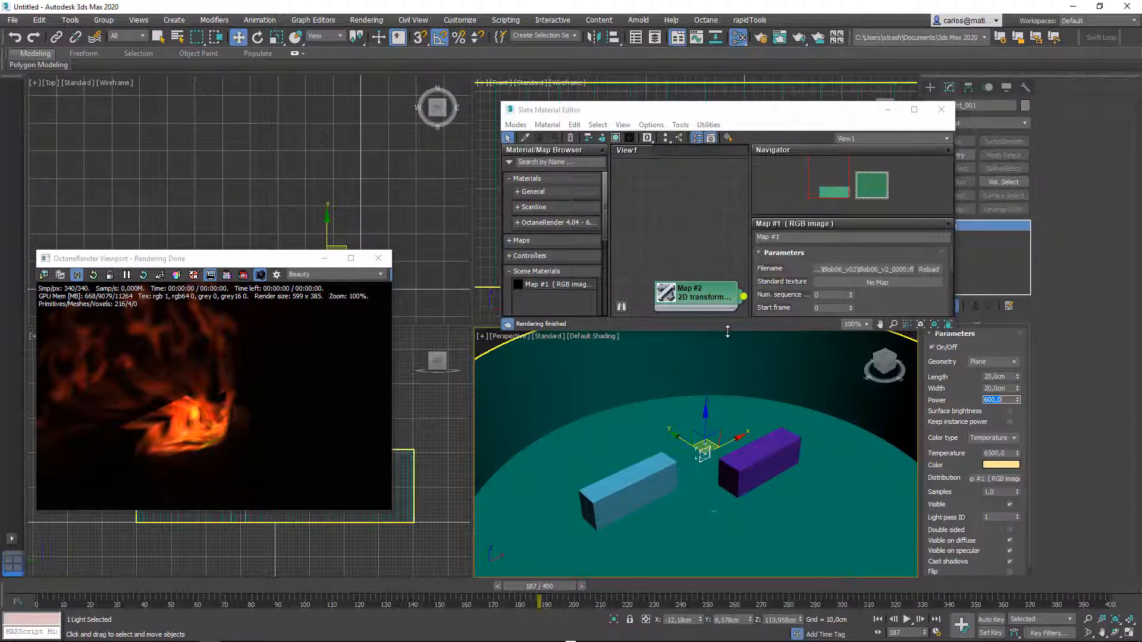
# - Make the Slate Material Editor taller, move it off the light's parameters and enlarge the light to 145.2 cm length and 364 cm width
pyautogui.moveTo(727, 330); pyautogui.dragTo(727, 373)
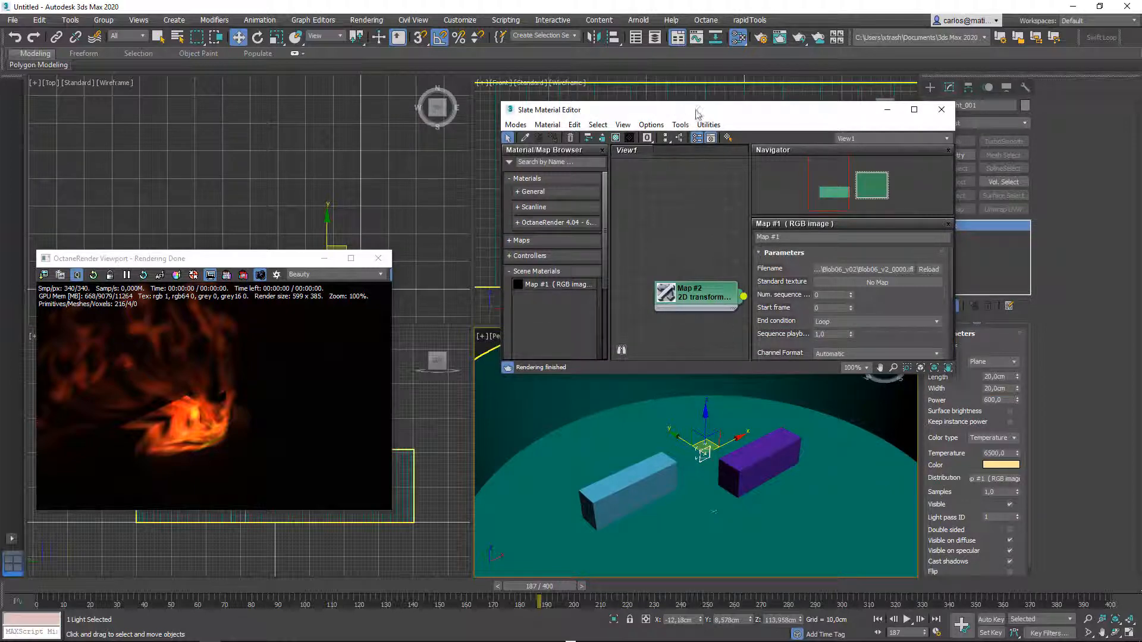
pyautogui.moveTo(698, 113); pyautogui.dragTo(624, 93)
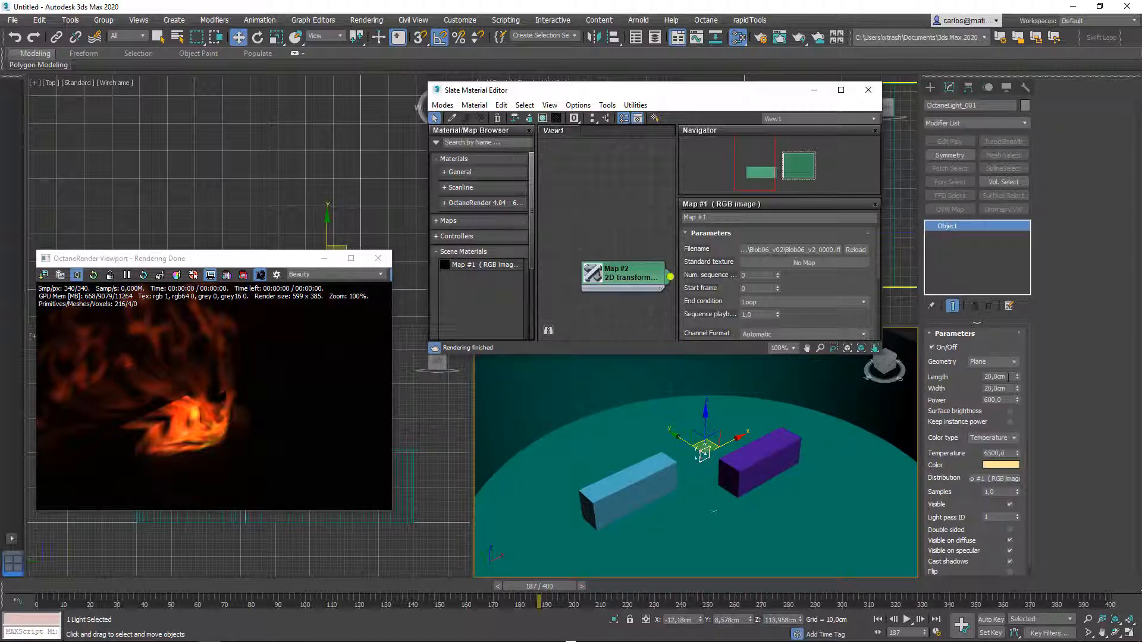
pyautogui.moveTo(1017, 381); pyautogui.dragTo(1043, 1)
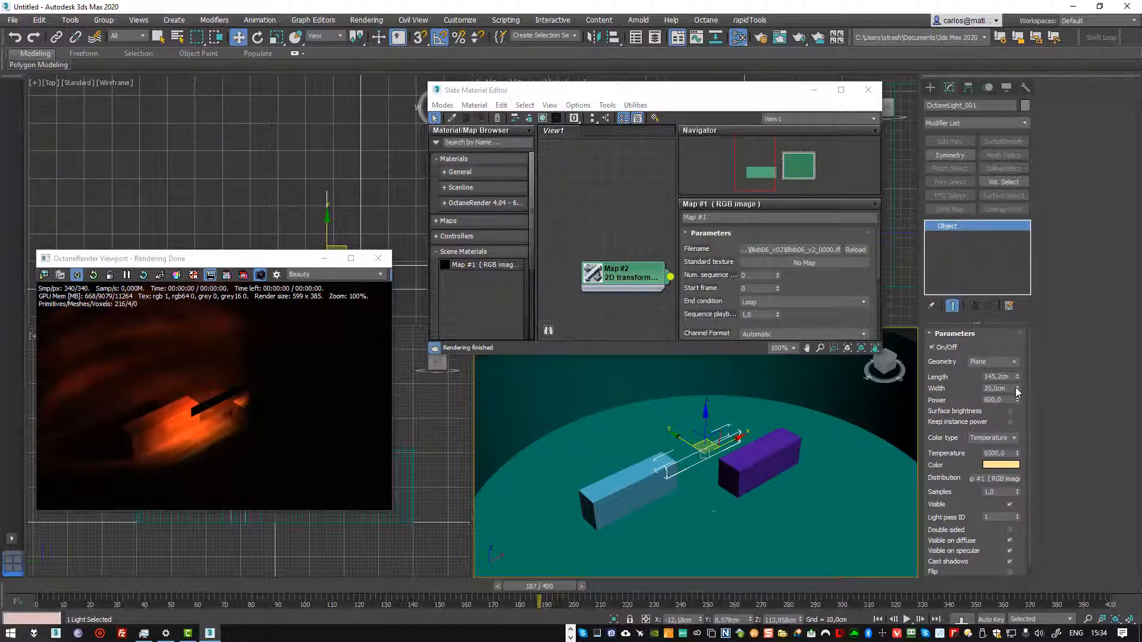
pyautogui.moveTo(1015, 388); pyautogui.dragTo(965, 36)
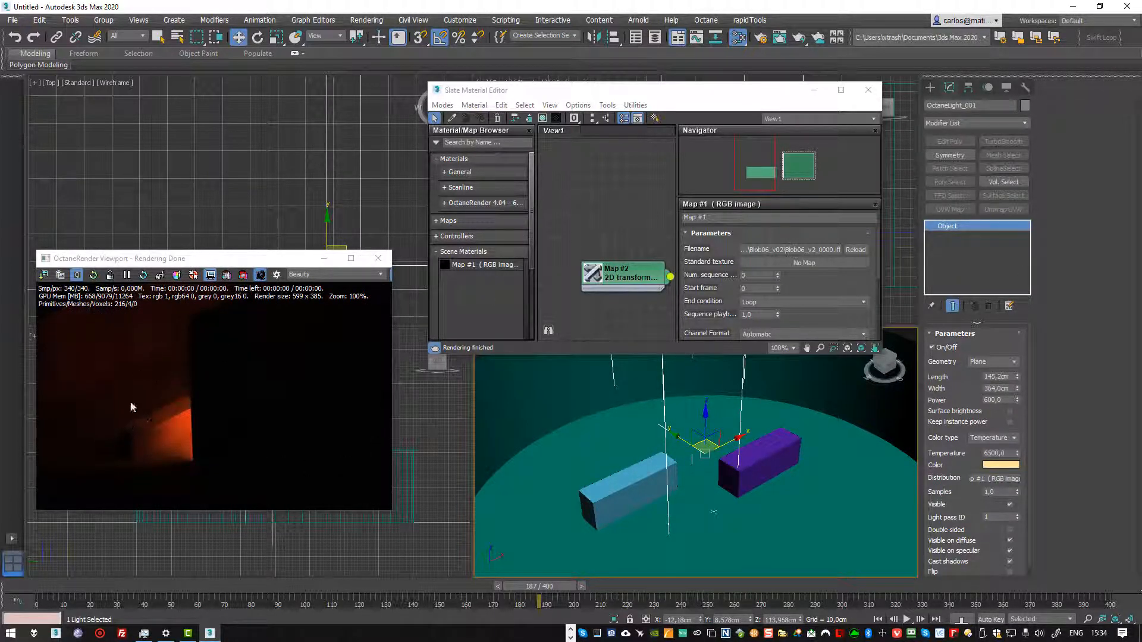
# - Set the Octane light's width and length to 0.1 cm each for a sharp projection
pyautogui.rightClick(1017, 389)
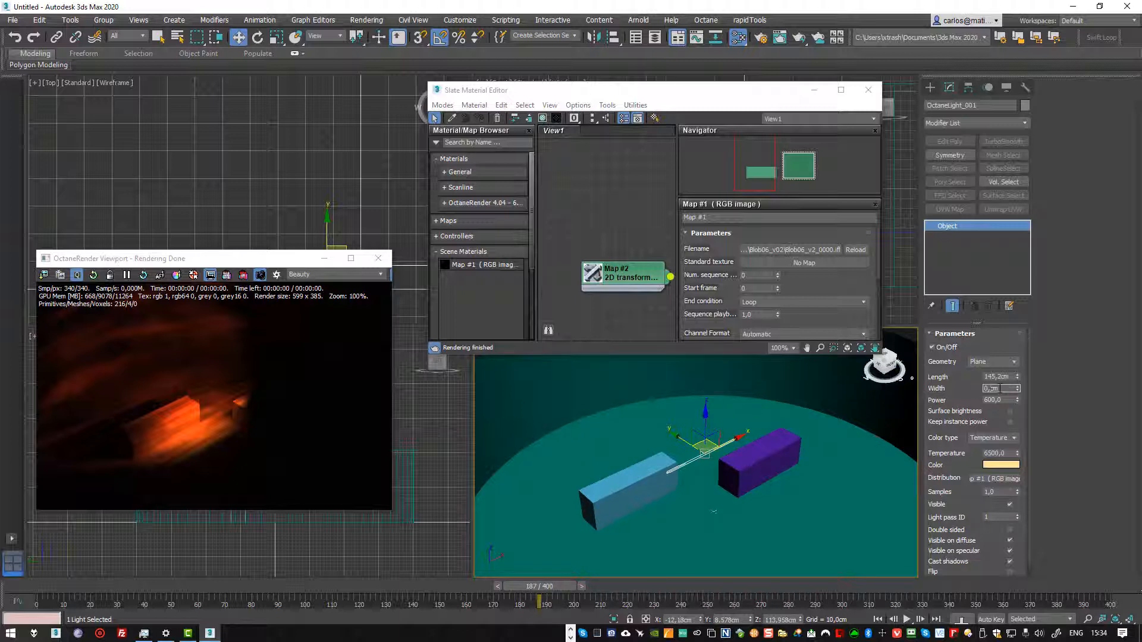
pyautogui.hotkey('shift', 'Tab')
pyautogui.write('0,1')
pyautogui.press('Return')
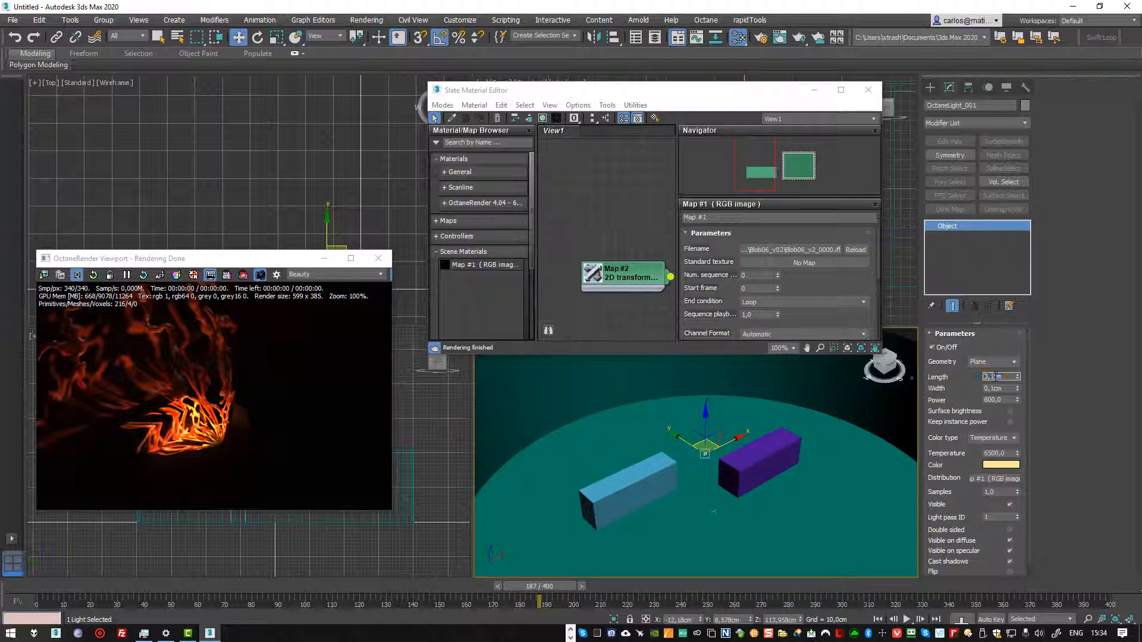
pyautogui.doubleClick(993, 377)
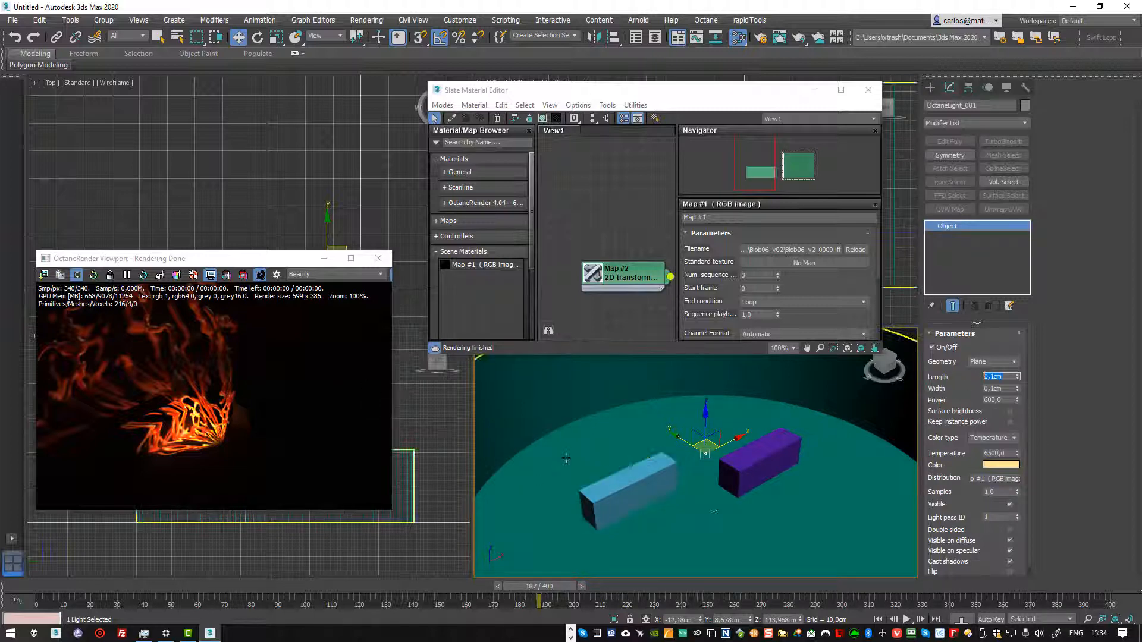
# - Widen the Slate Material Editor to show both map nodes and open the parameters of the 2D transformation node
pyautogui.scroll(-3, 567, 458)
pyautogui.moveTo(589, 387); pyautogui.dragTo(602, 443, button='middle')
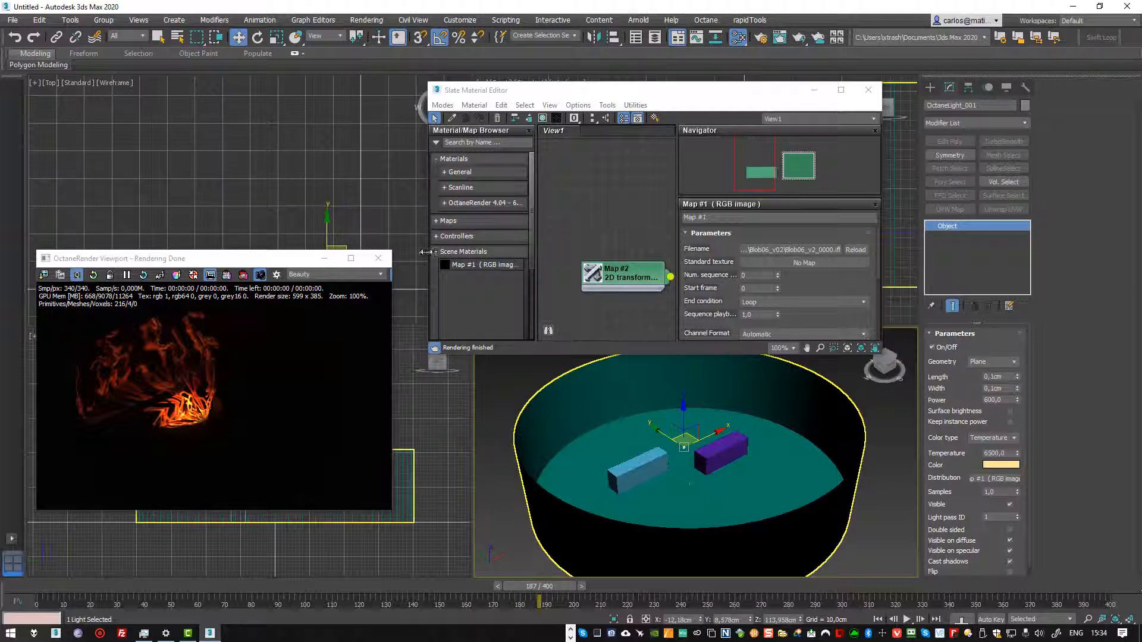
pyautogui.moveTo(425, 253); pyautogui.dragTo(320, 257)
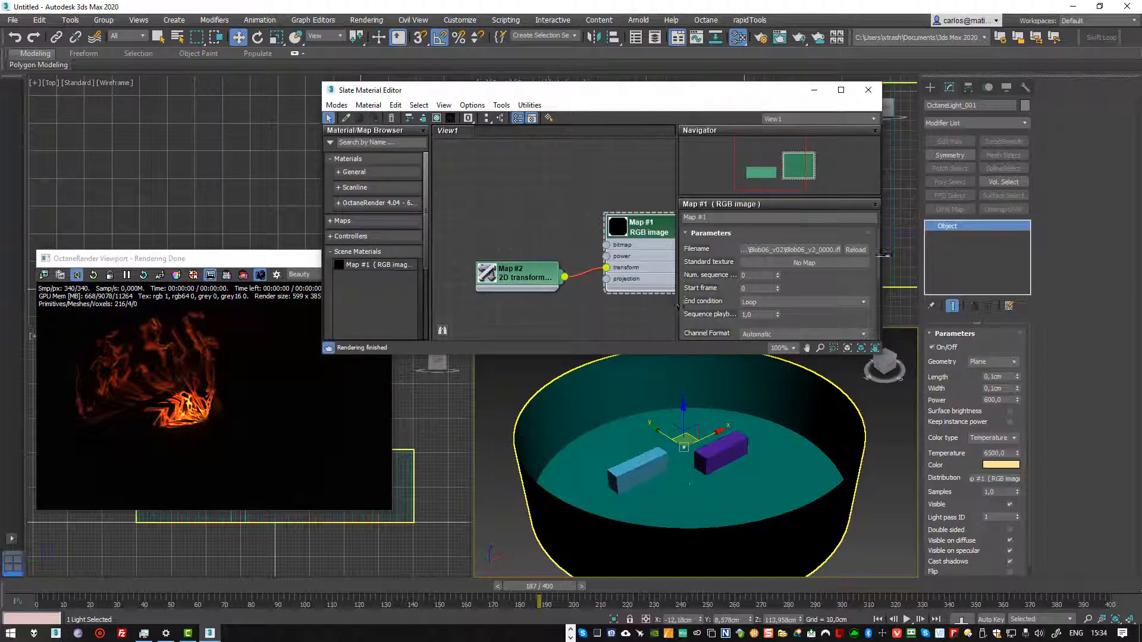
pyautogui.moveTo(881, 262); pyautogui.dragTo(945, 260)
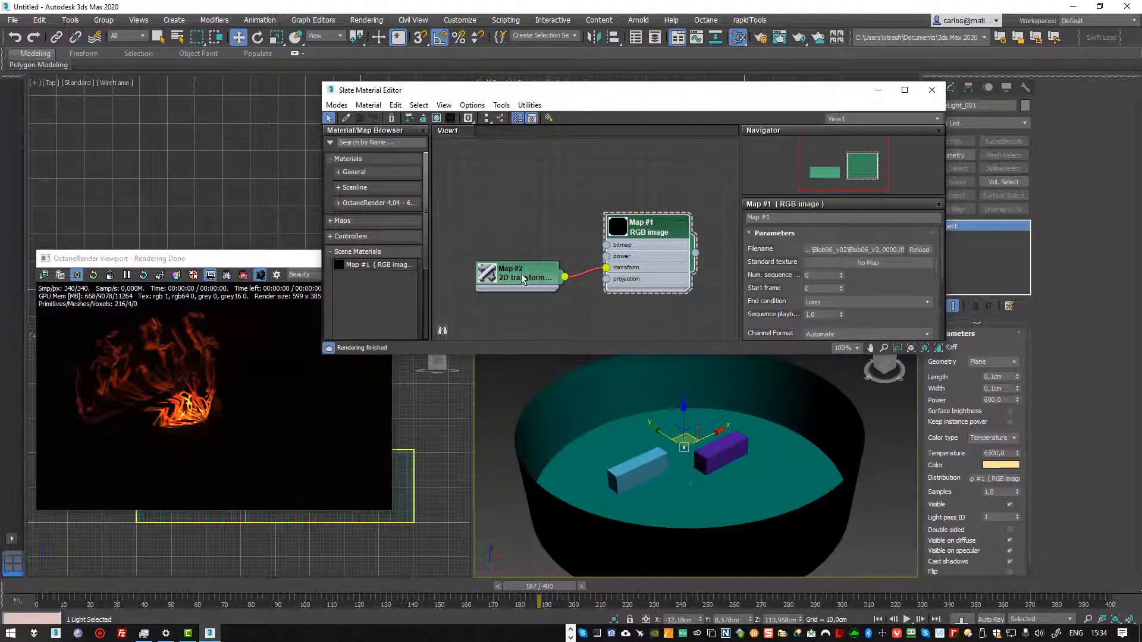
pyautogui.moveTo(521, 278); pyautogui.dragTo(511, 268)
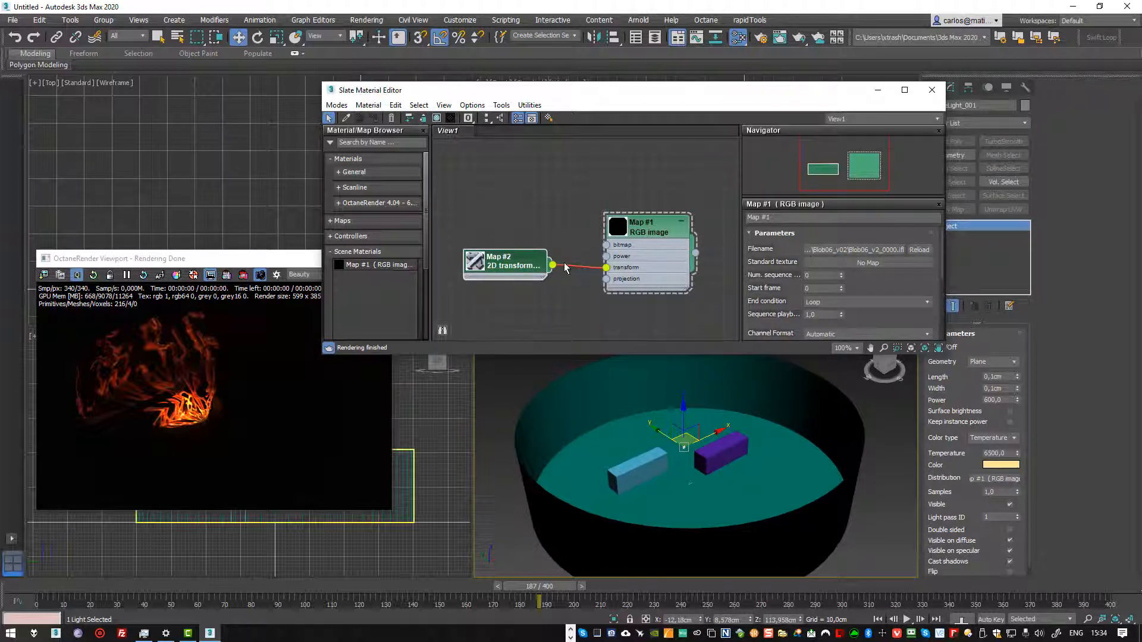
pyautogui.doubleClick(517, 268)
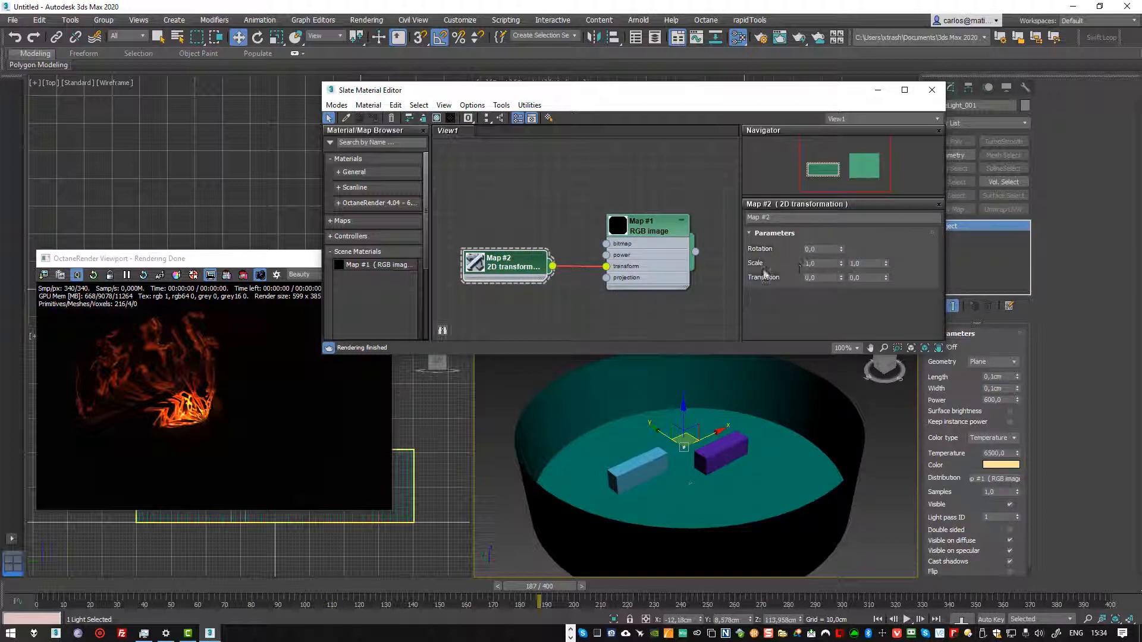
# - Reduce the 2D transformation's scale to 0.22 by 0.14 to shrink the projected image
pyautogui.doubleClick(812, 263)
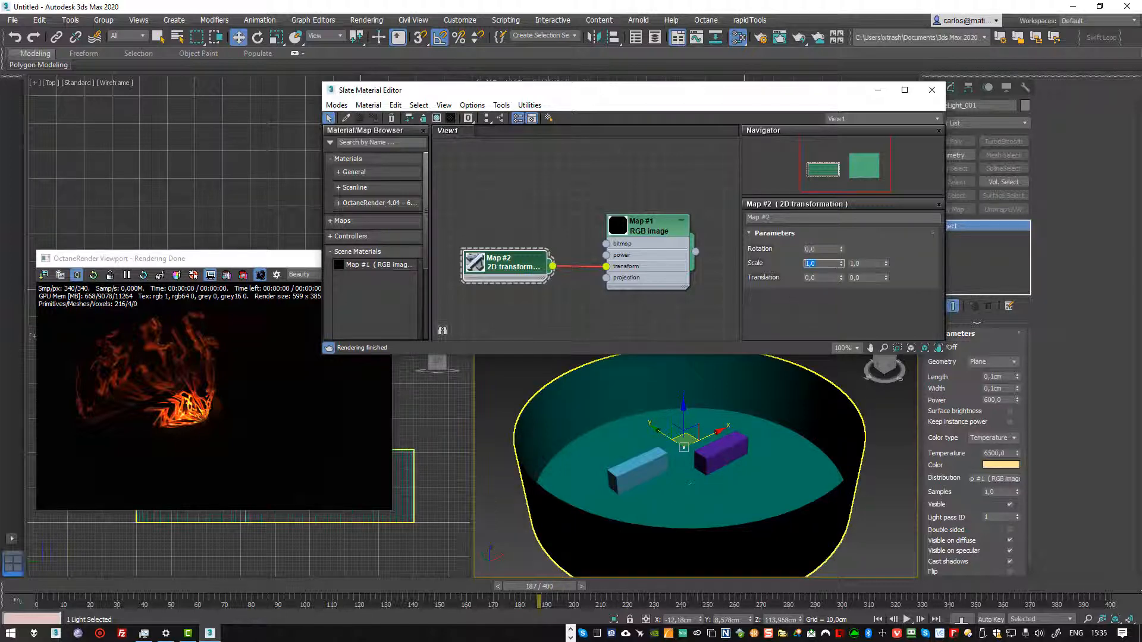
pyautogui.scroll(2, 684, 445)
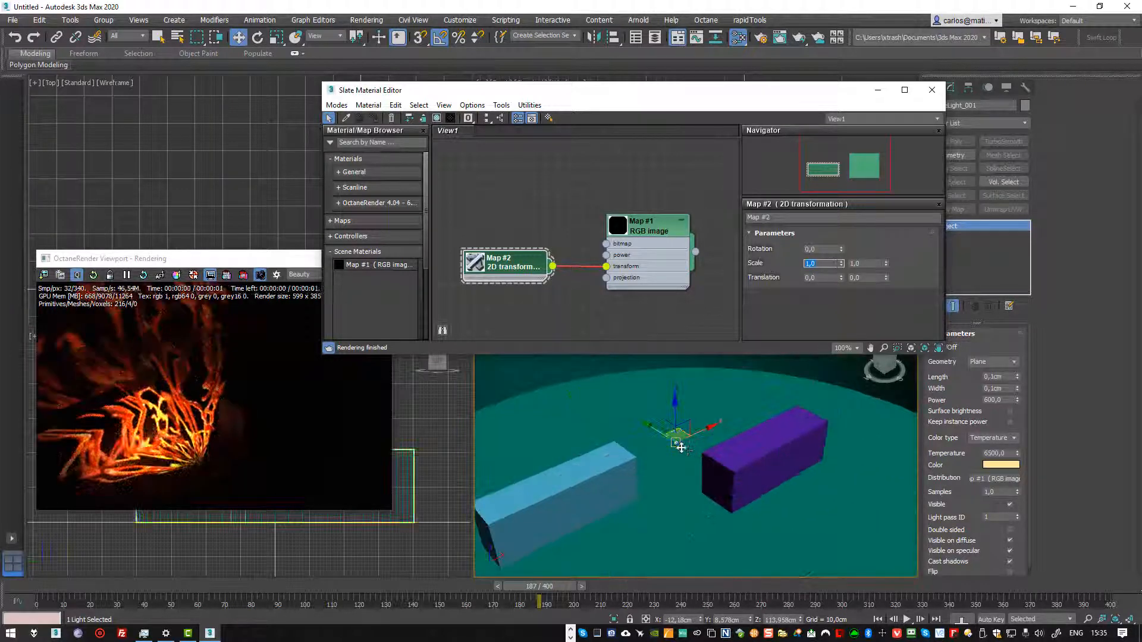
pyautogui.scroll(-1, 675, 439)
pyautogui.scroll(-3, 675, 439)
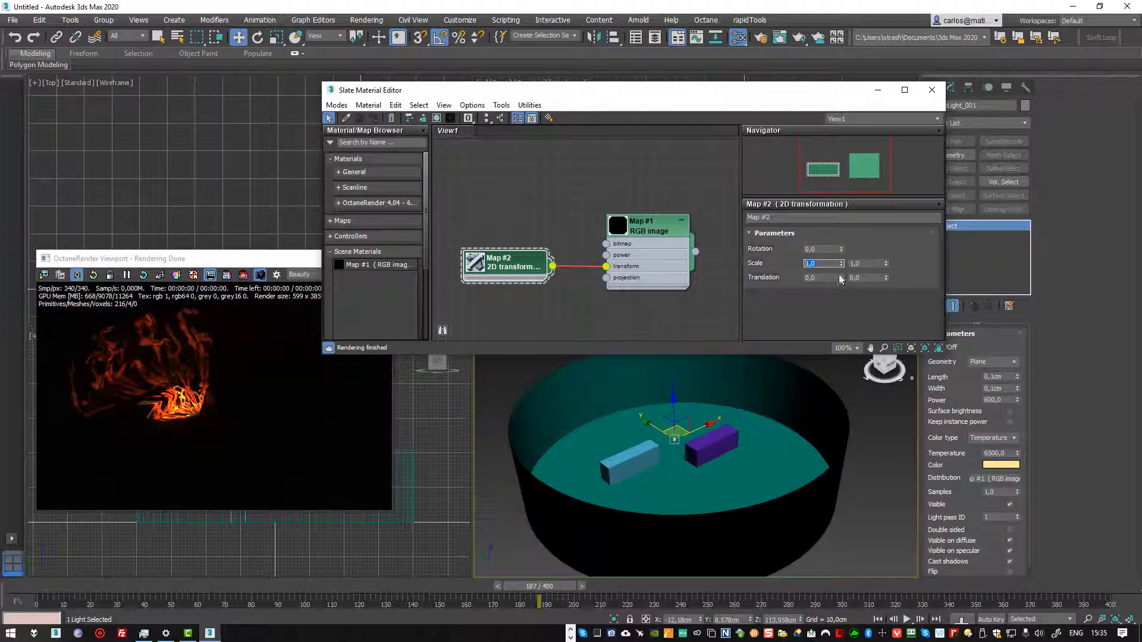
pyautogui.moveTo(842, 264); pyautogui.dragTo(850, 314)
pyautogui.moveTo(886, 263); pyautogui.dragTo(893, 313)
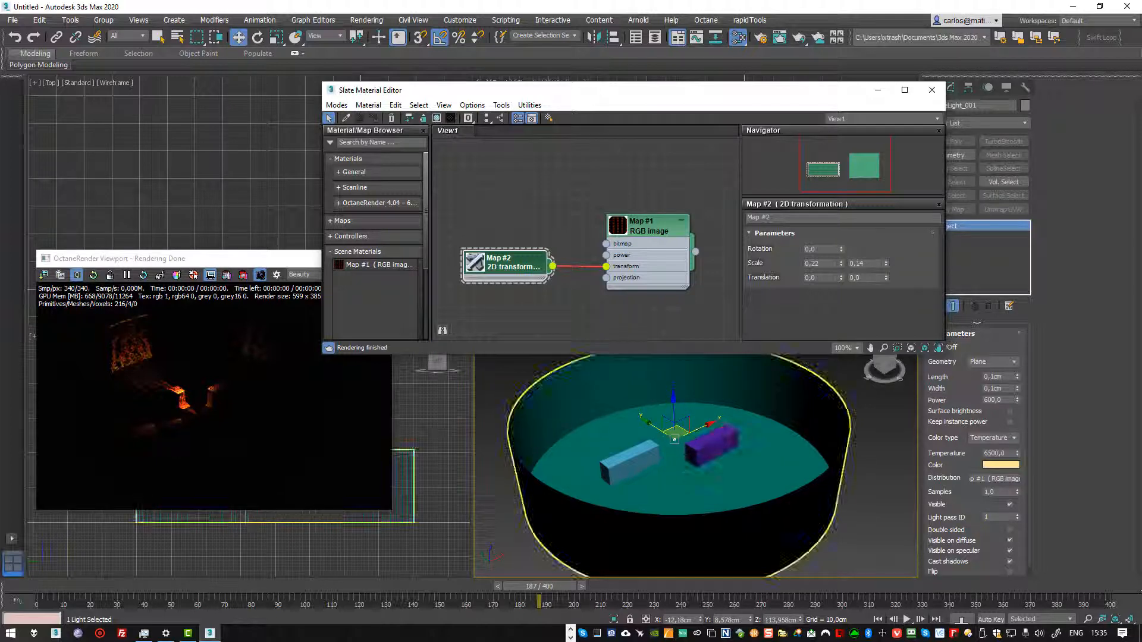
# - Examine the projection on the wall and boxes up close and from afar, moving the animation to frame 221
pyautogui.scroll(5, 684, 452)
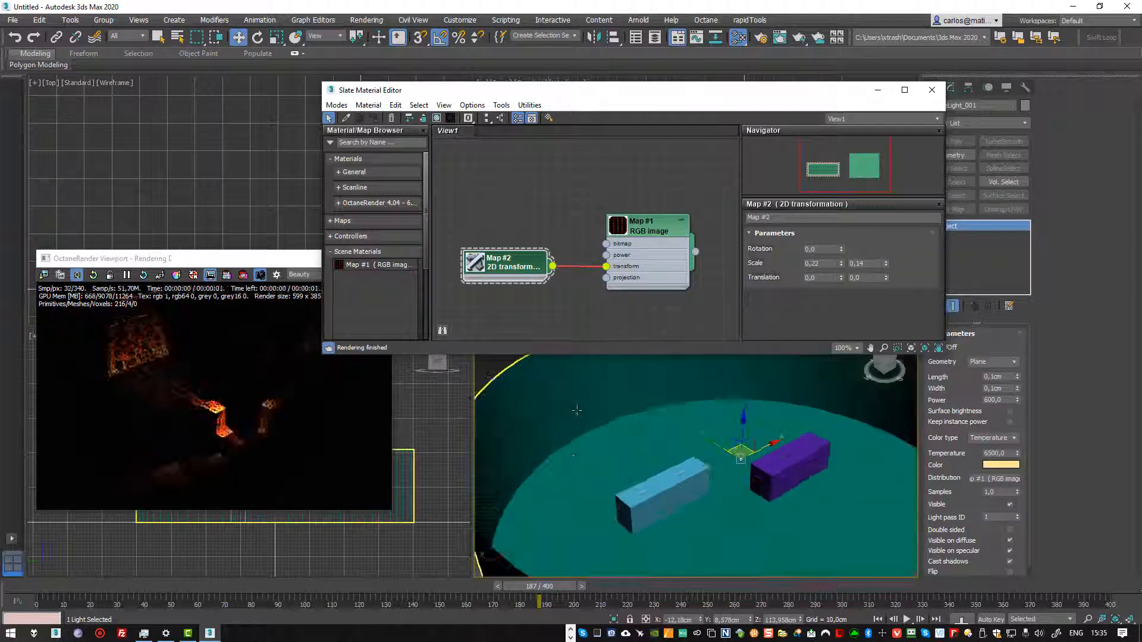
pyautogui.scroll(5, 701, 505)
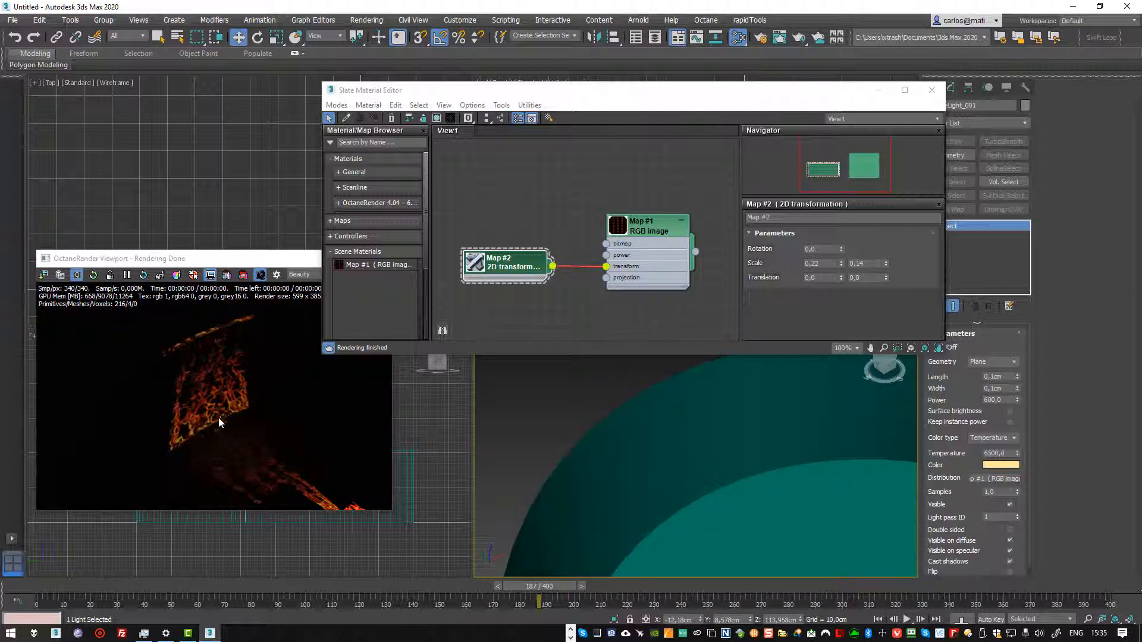
pyautogui.moveTo(154, 593); pyautogui.dragTo(628, 589)
pyautogui.press('w')
pyautogui.scroll(-5, 715, 493)
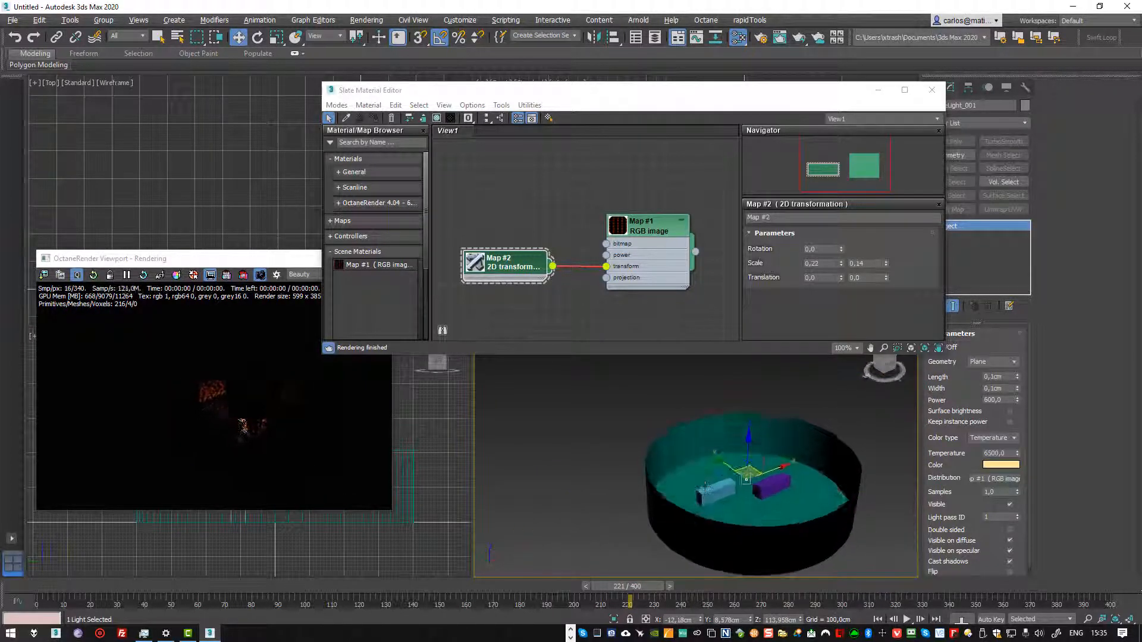
pyautogui.scroll(5, 712, 488)
pyautogui.scroll(-1, 709, 479)
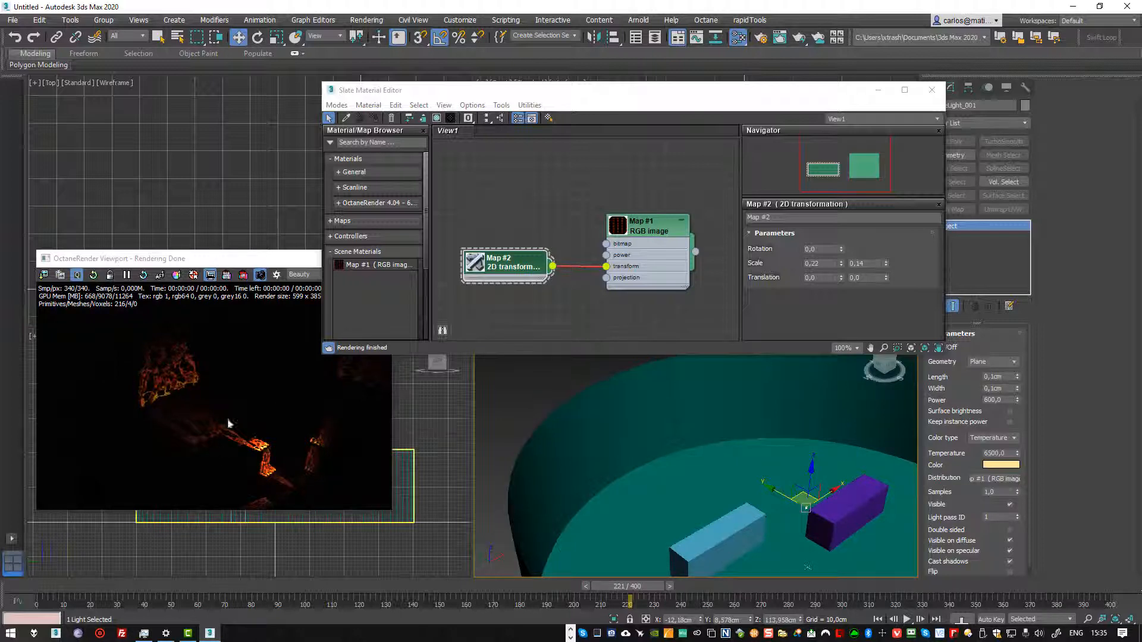
pyautogui.scroll(-5, 250, 441)
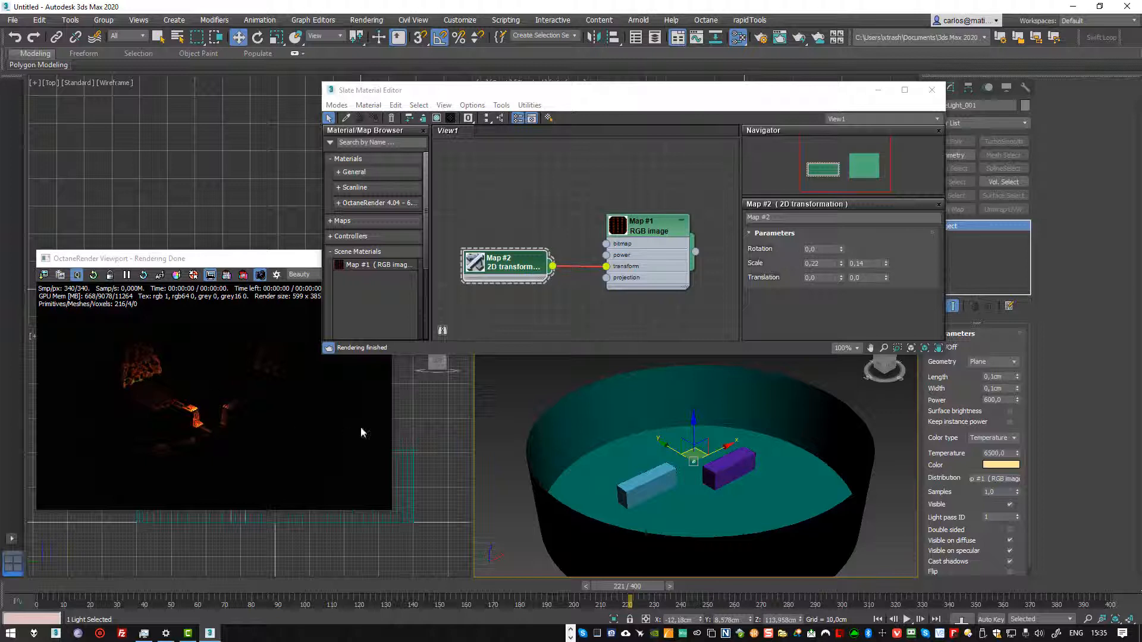
# - Open the RGB image map's parameters in a taller material editor and set its border mode to Black color after trying Mirror
pyautogui.doubleClick(639, 225)
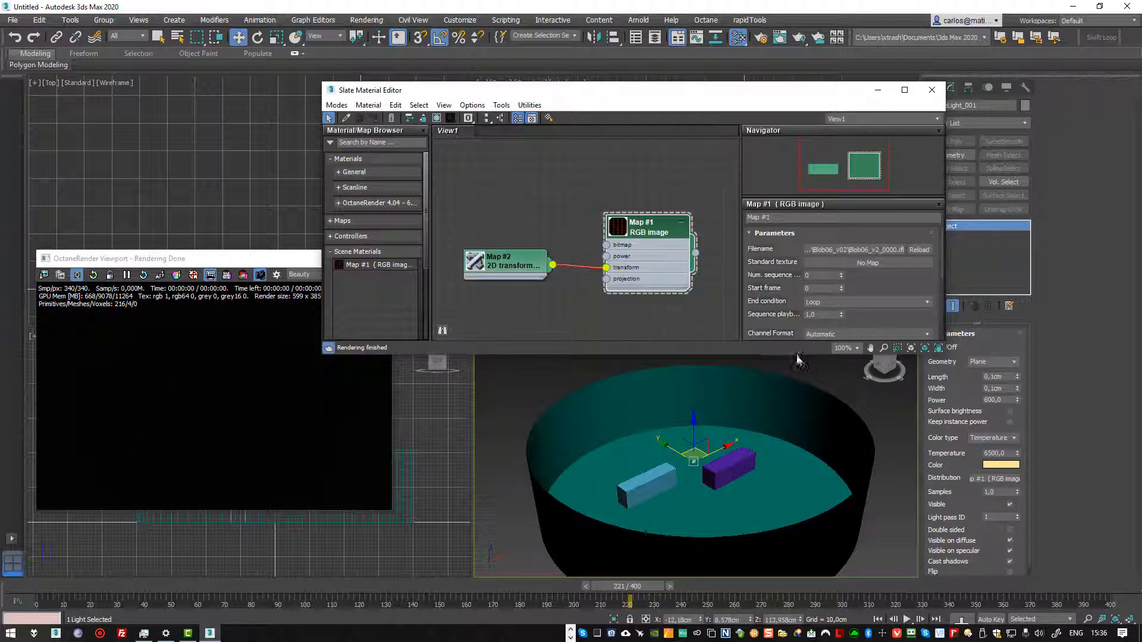
pyautogui.moveTo(801, 355); pyautogui.dragTo(801, 428)
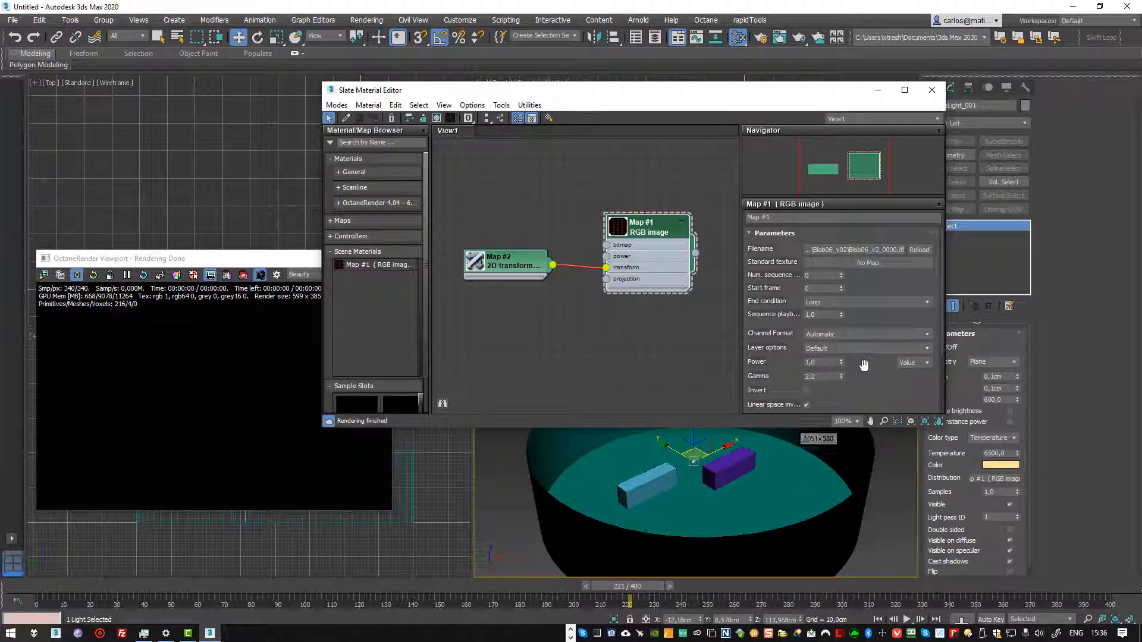
pyautogui.moveTo(870, 385); pyautogui.dragTo(871, 264)
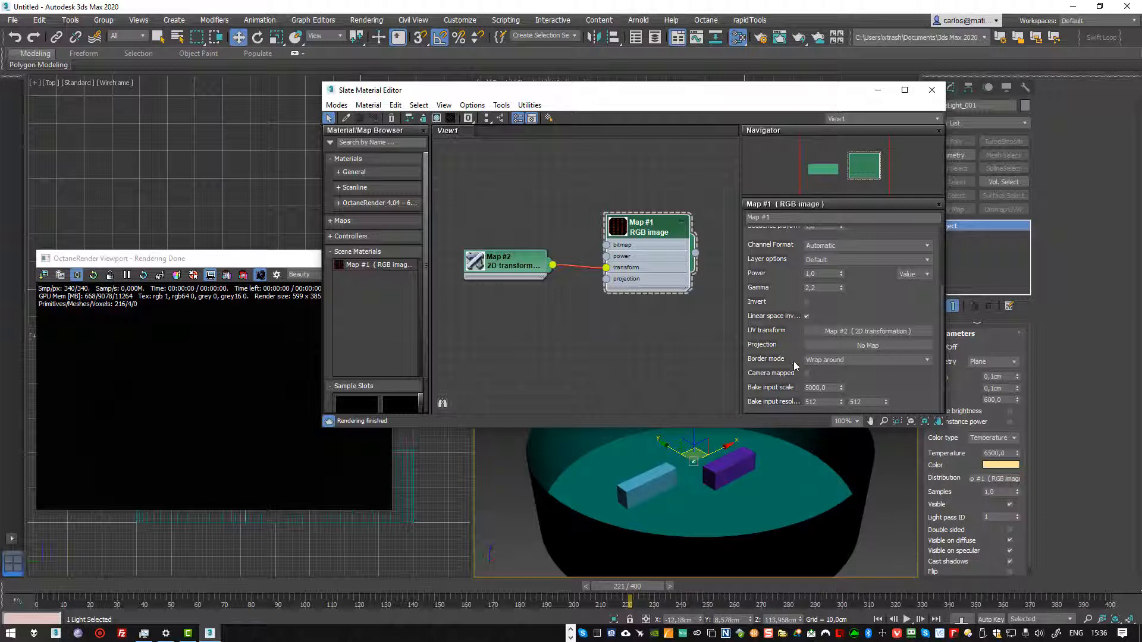
pyautogui.click(845, 359)
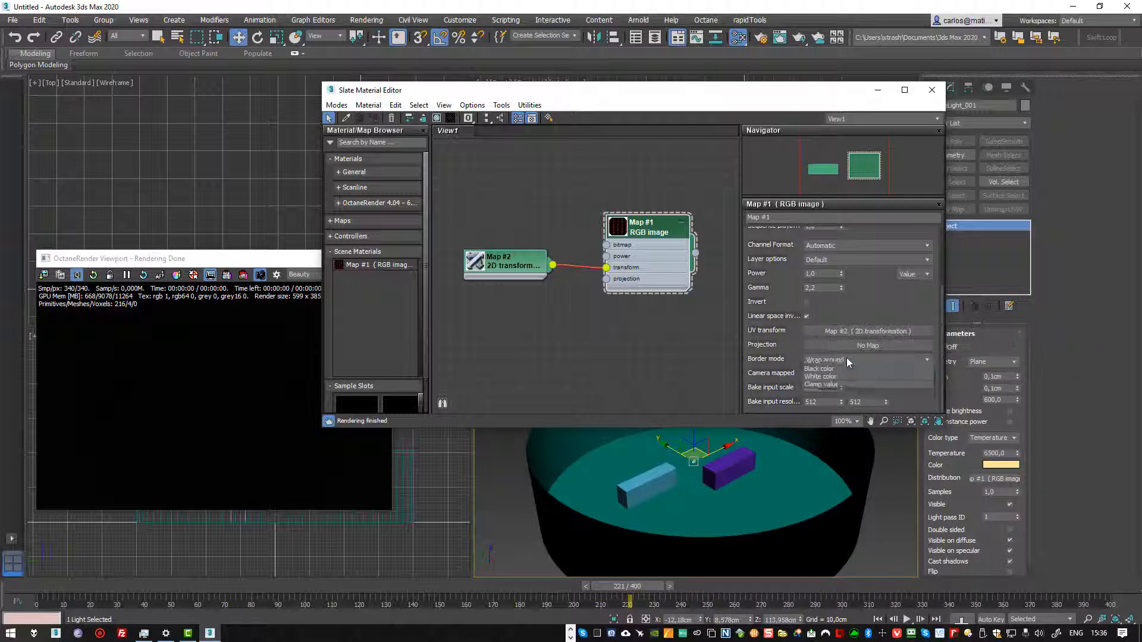
pyautogui.click(844, 379)
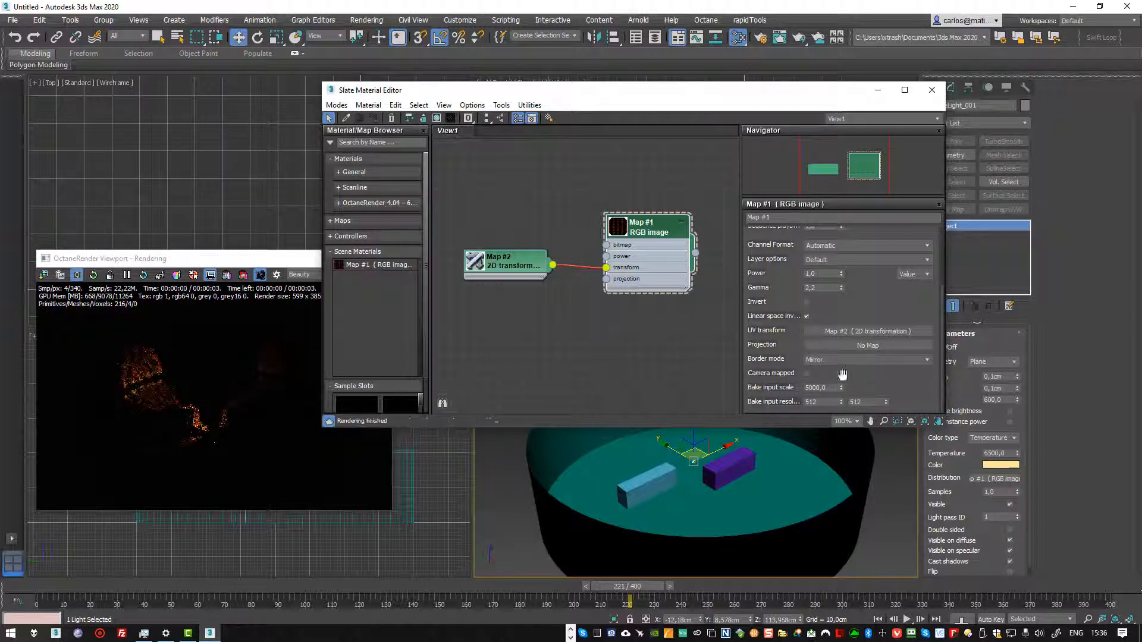
pyautogui.click(837, 359)
pyautogui.click(831, 388)
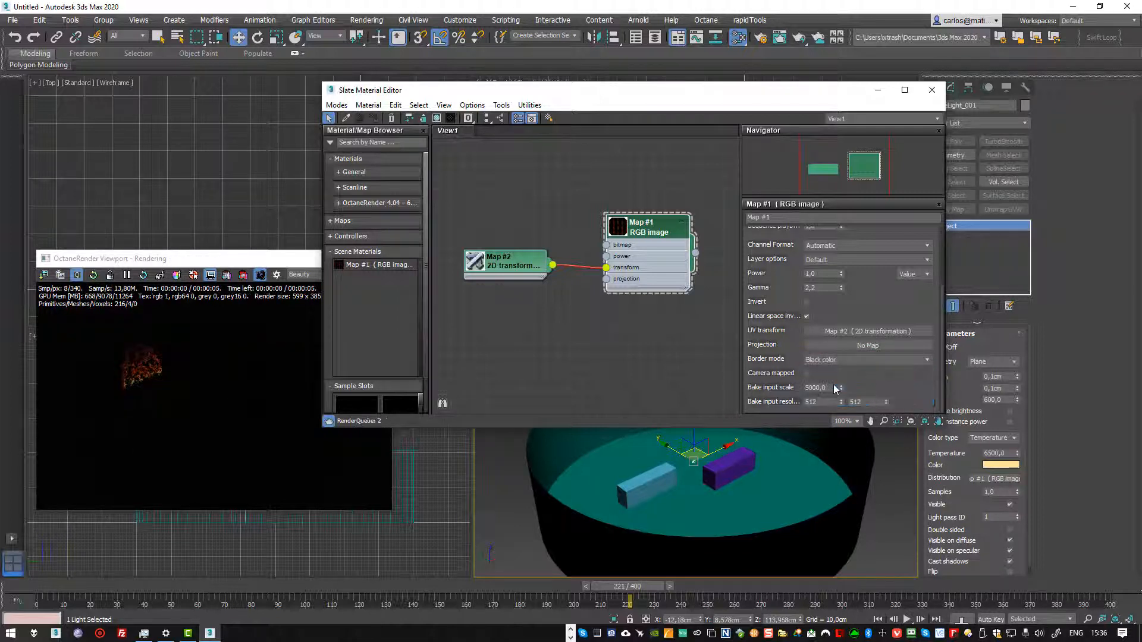
# - Try the White color border mode on the RGB image map and return it to Black color
pyautogui.click(833, 358)
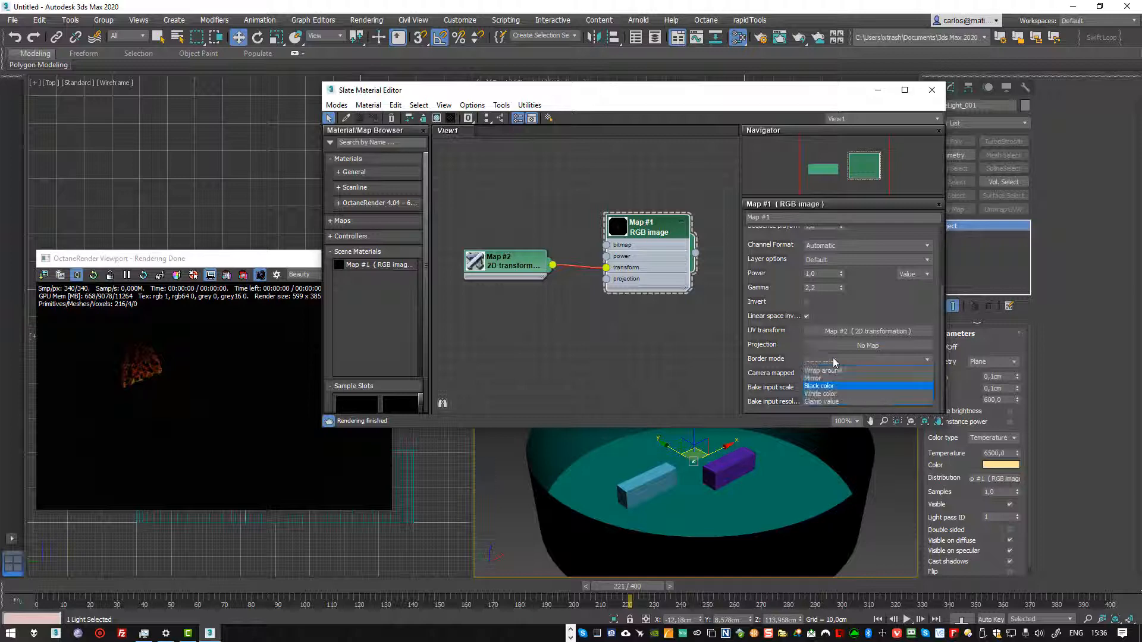
pyautogui.click(831, 396)
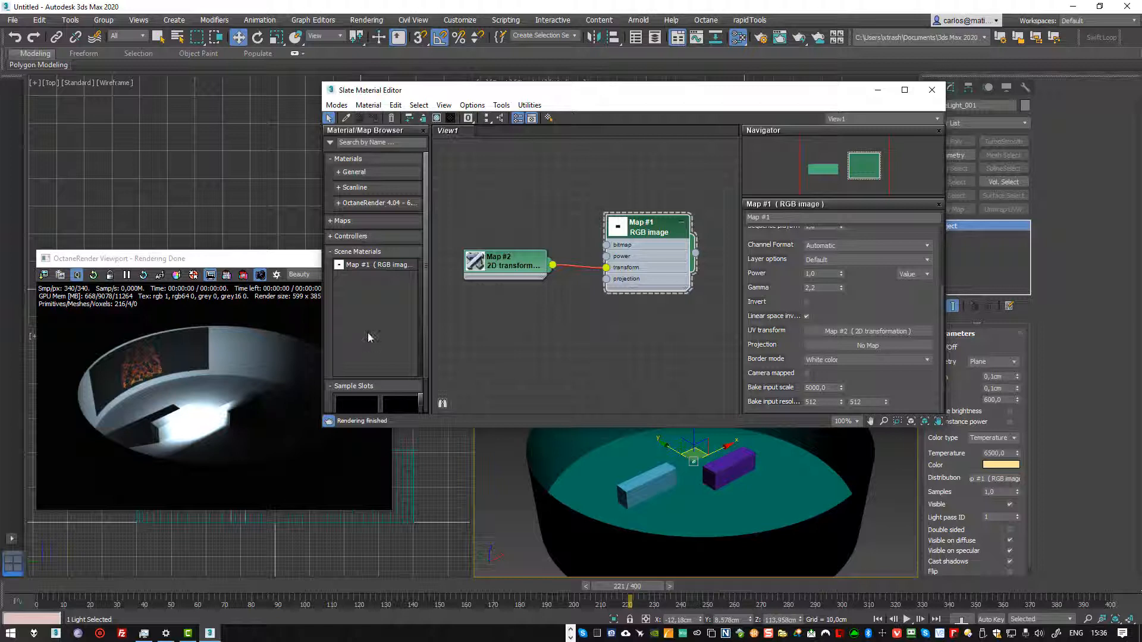
pyautogui.click(829, 360)
pyautogui.click(831, 388)
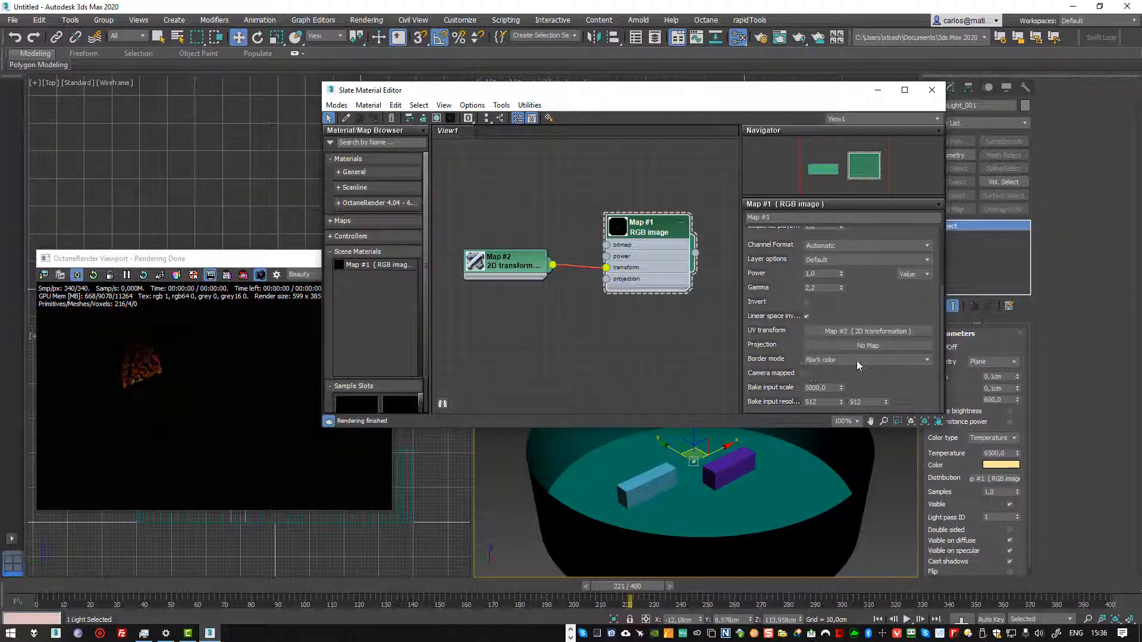
# - Set the 2D transformation's scale to 0.16 by 0.09 to match a 16:9 image
pyautogui.doubleClick(508, 271)
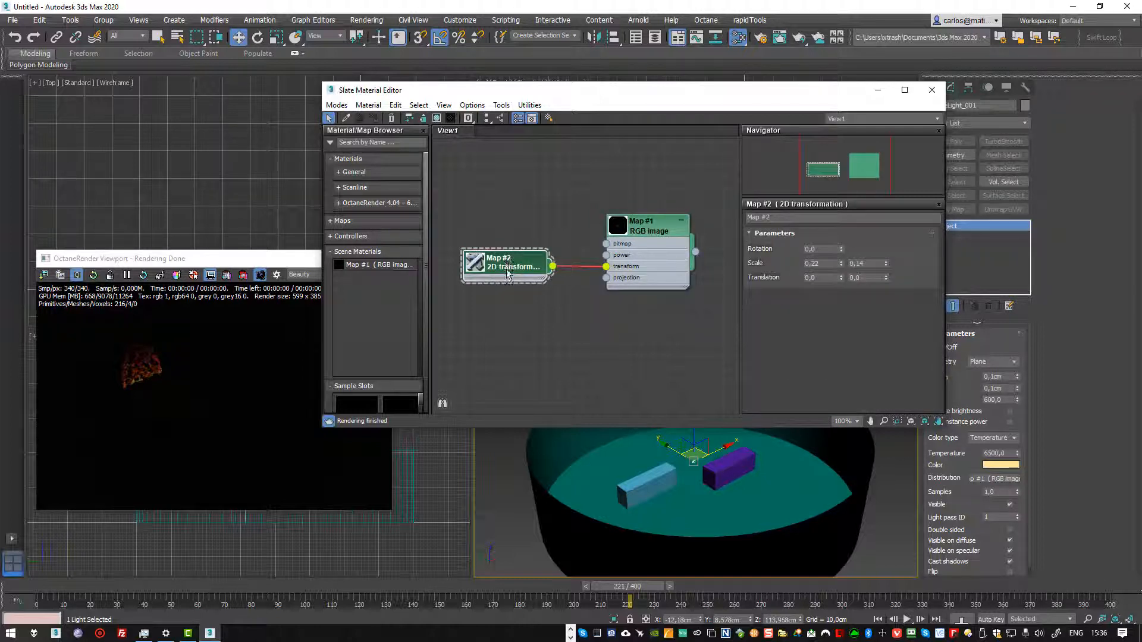
pyautogui.click(826, 265)
pyautogui.press('Tab')
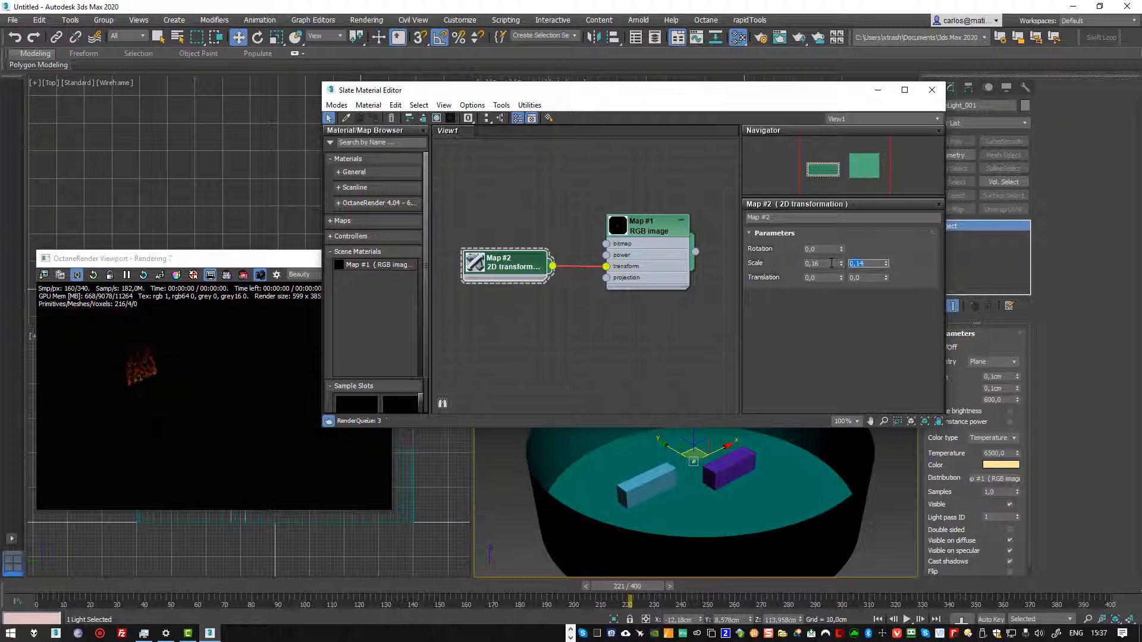
pyautogui.write('0,09')
pyautogui.press('Return')
# - Move and enlarge the render preview and raise the Octane light's power to 1638
pyautogui.moveTo(285, 258); pyautogui.dragTo(298, 221)
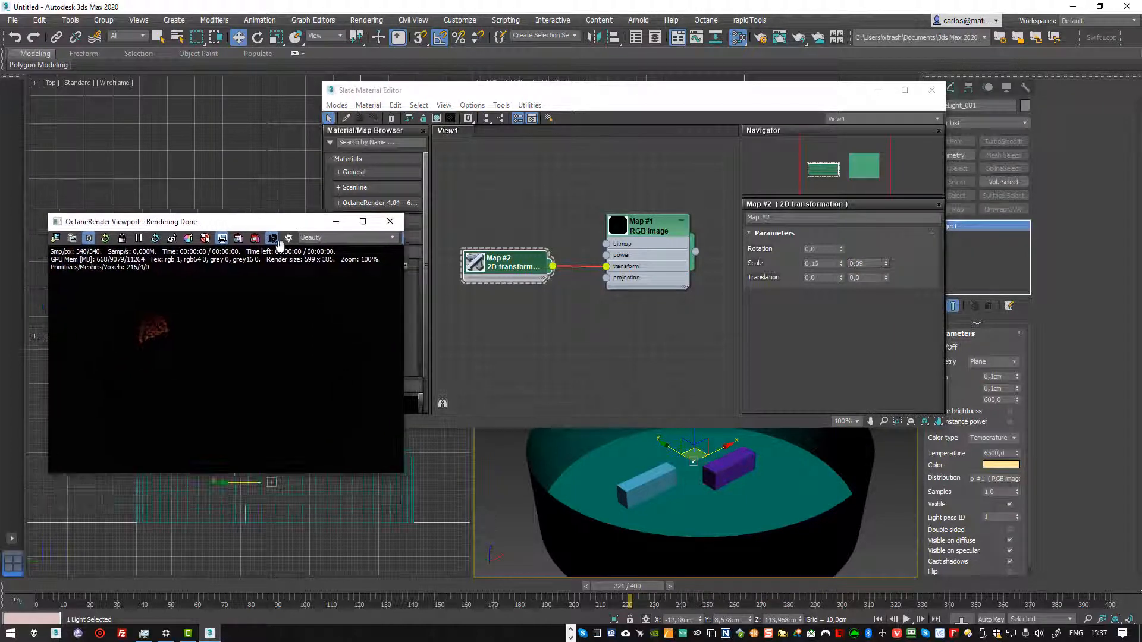
pyautogui.moveTo(405, 473); pyautogui.dragTo(426, 495)
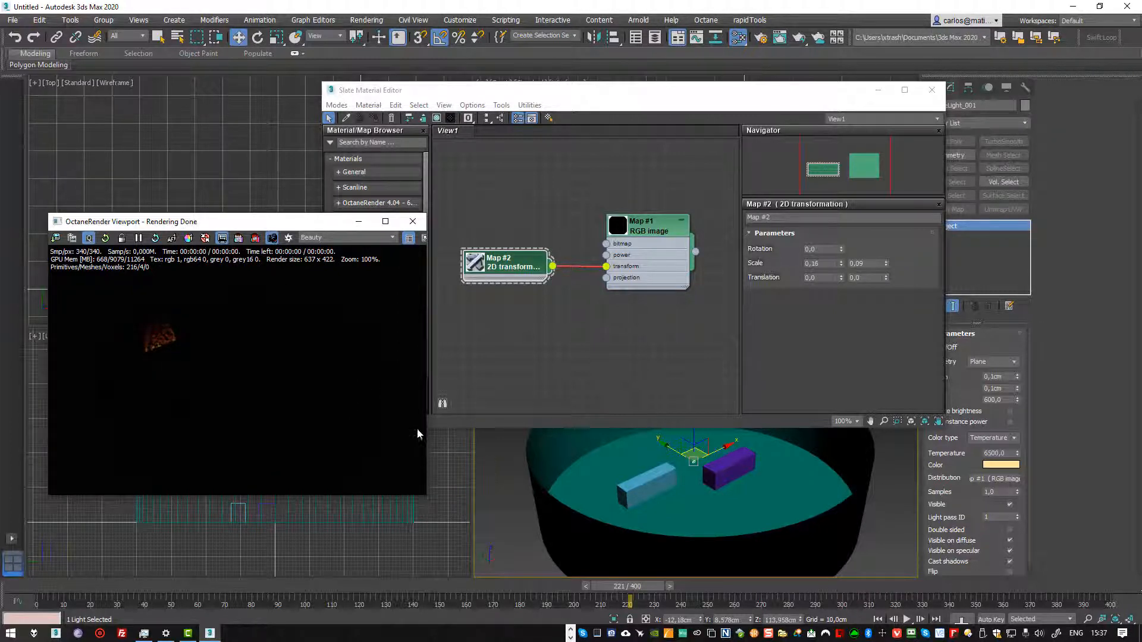
pyautogui.moveTo(1019, 401); pyautogui.dragTo(1022, 266)
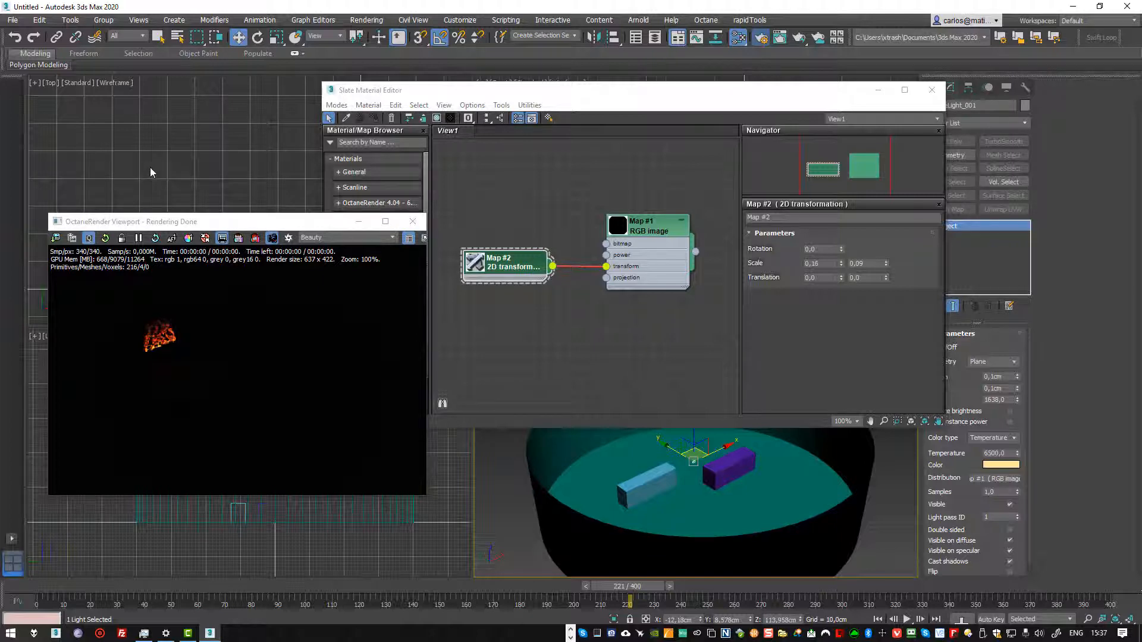
# - Enable nonlinear tone mapping in the Octane camera's imager settings and bring the render preview back to the front
pyautogui.press('F10')
pyautogui.click(124, 191)
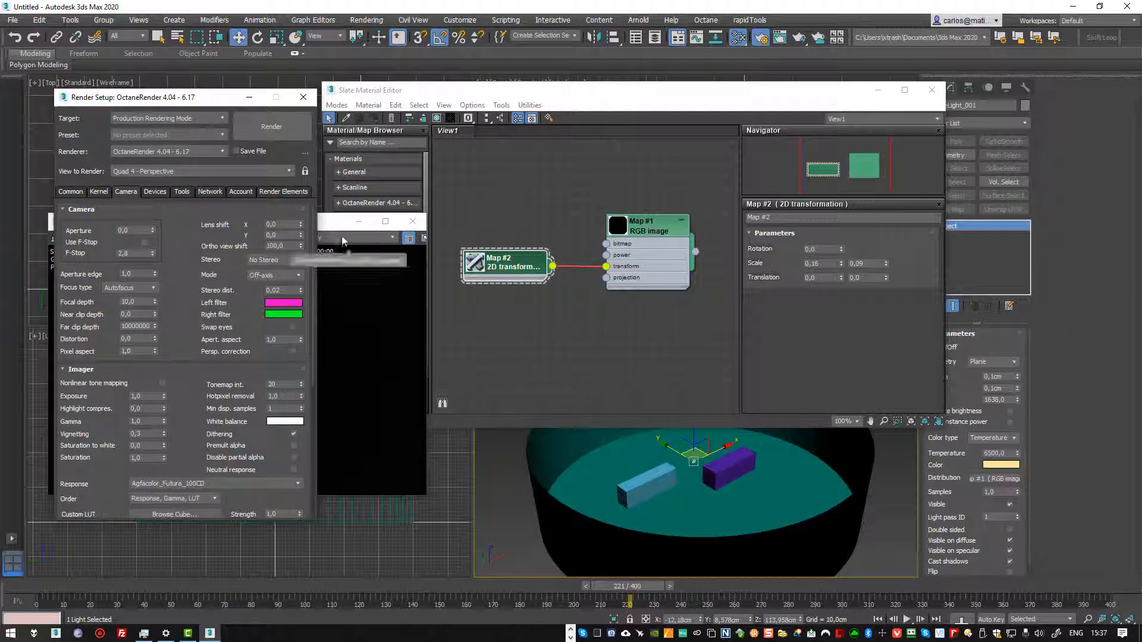
pyautogui.click(162, 384)
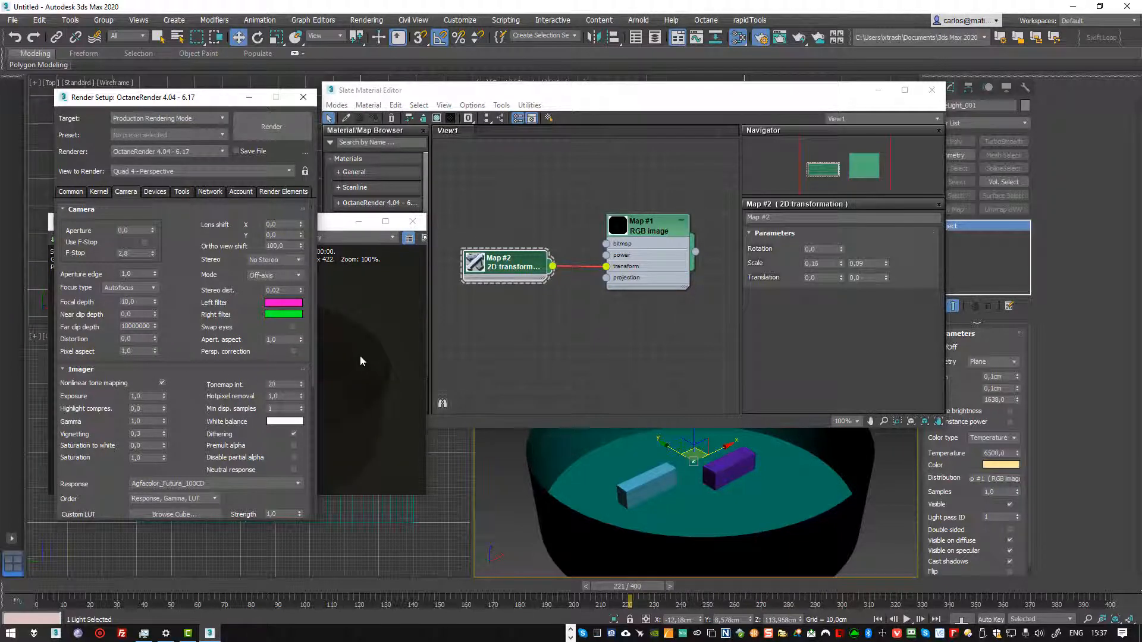
pyautogui.click(360, 361)
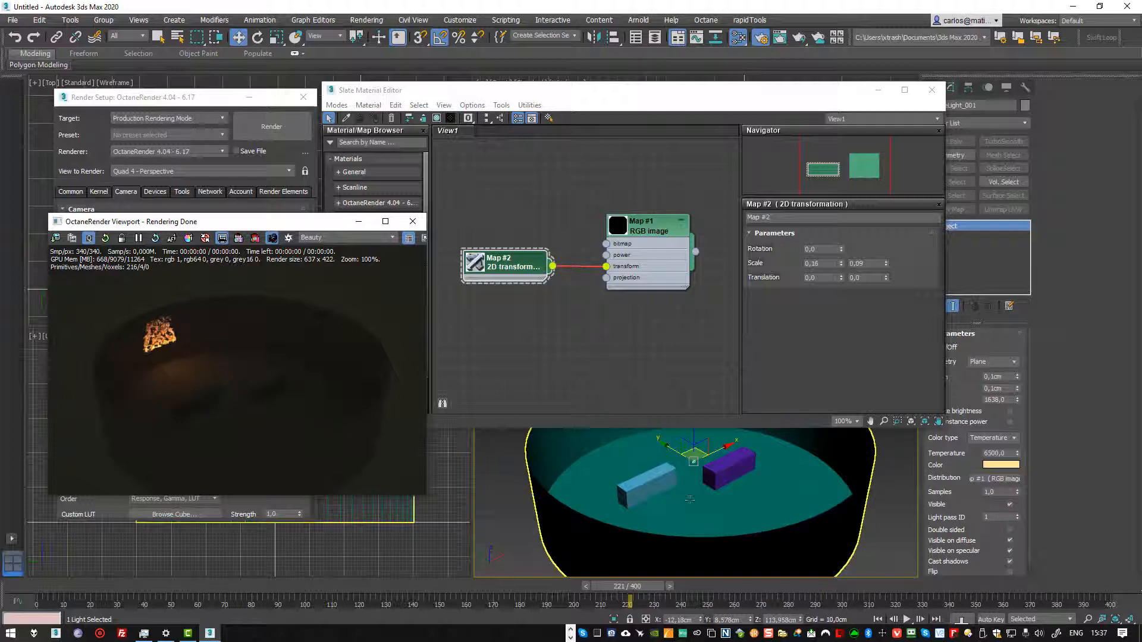
# - Set the 2D transformation's scale to 0.08 by 0.045 while viewing the projected image up close
pyautogui.keyDown('alt'); pyautogui.moveTo(689, 499); pyautogui.dragTo(659, 479, button='middle'); pyautogui.keyUp('alt')
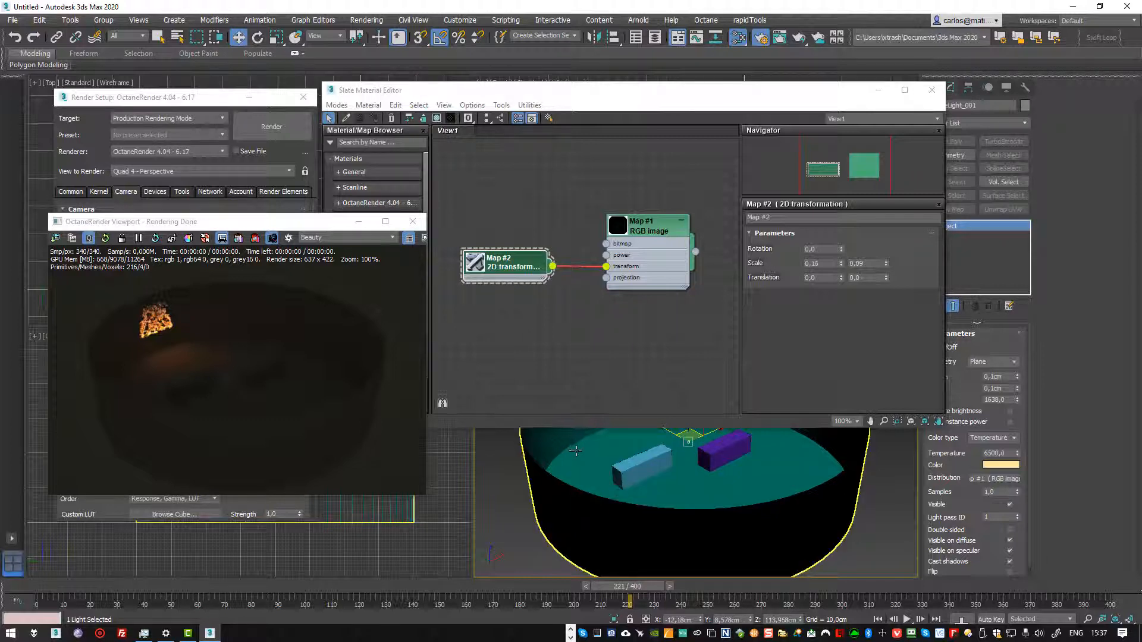
pyautogui.scroll(6, 575, 451)
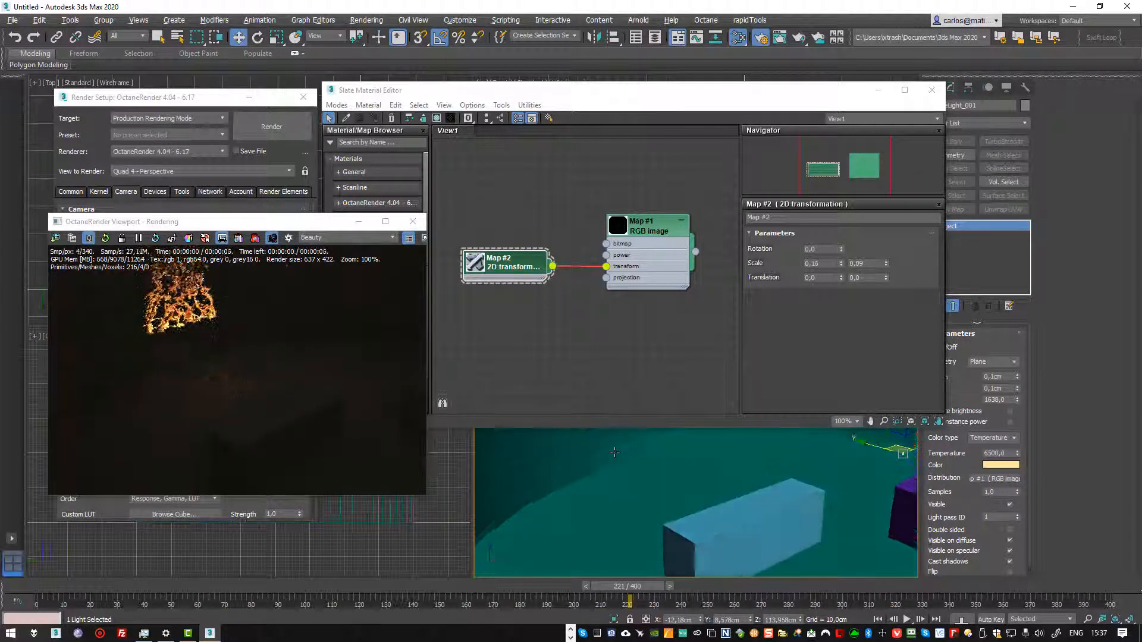
pyautogui.keyDown('alt'); pyautogui.moveTo(656, 468); pyautogui.dragTo(657, 472, button='middle'); pyautogui.keyUp('alt')
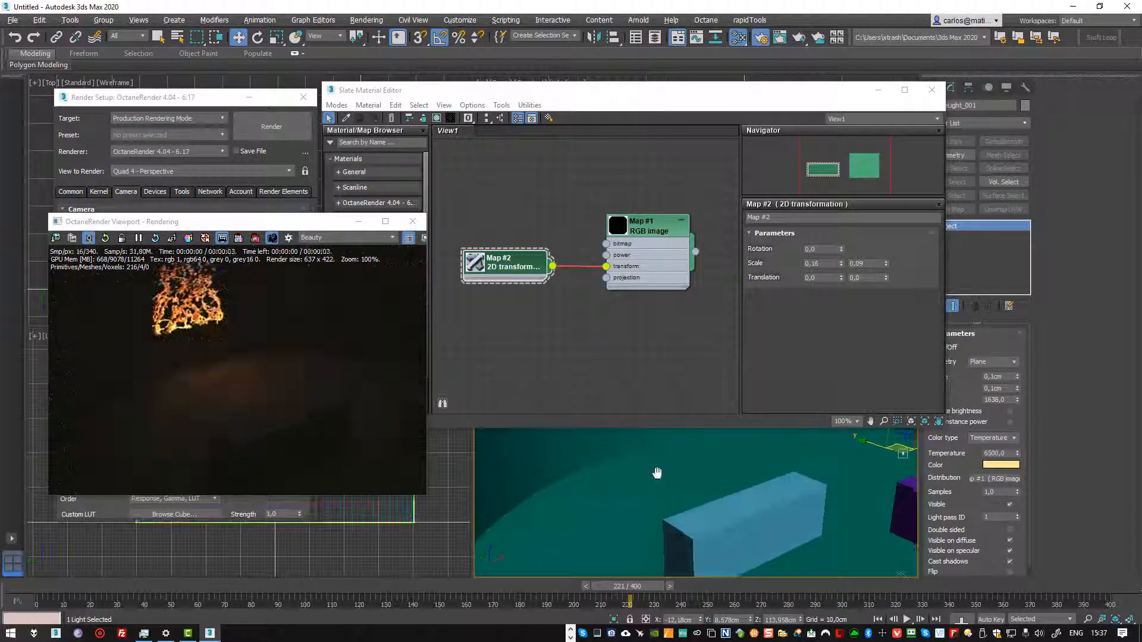
pyautogui.scroll(5, 657, 473)
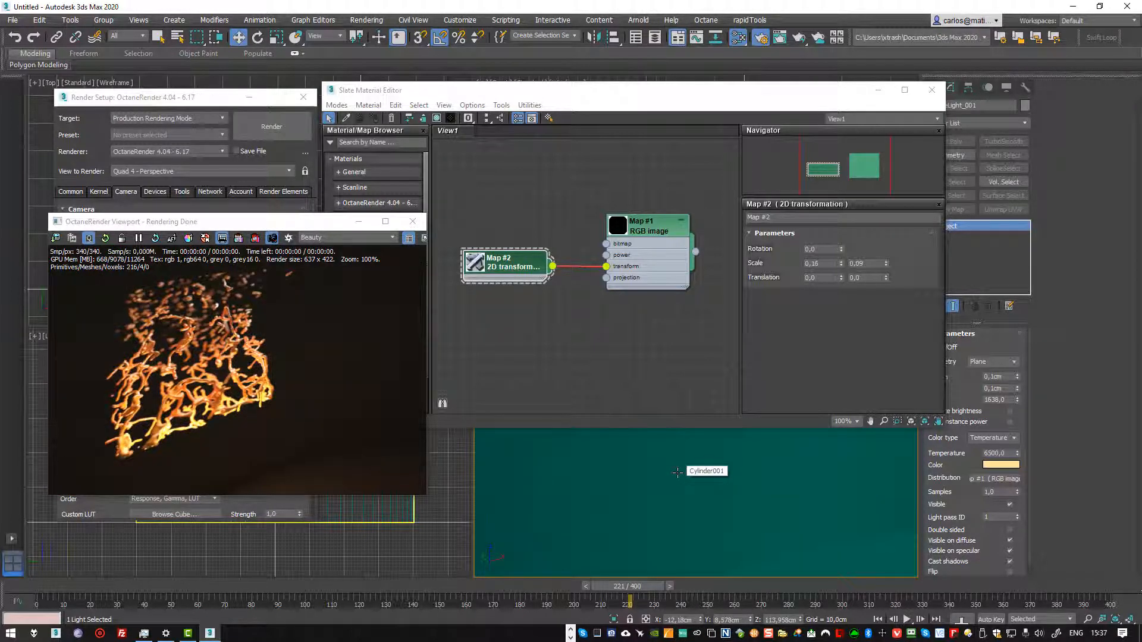
pyautogui.click(511, 264)
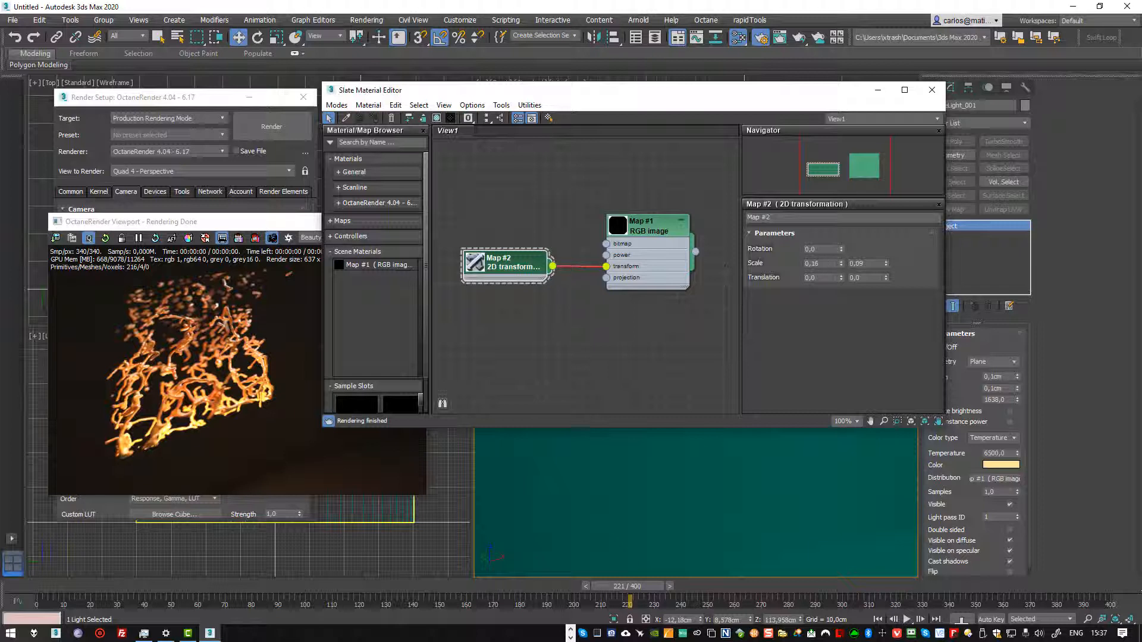
pyautogui.doubleClick(813, 263)
pyautogui.write('8')
pyautogui.press('Tab')
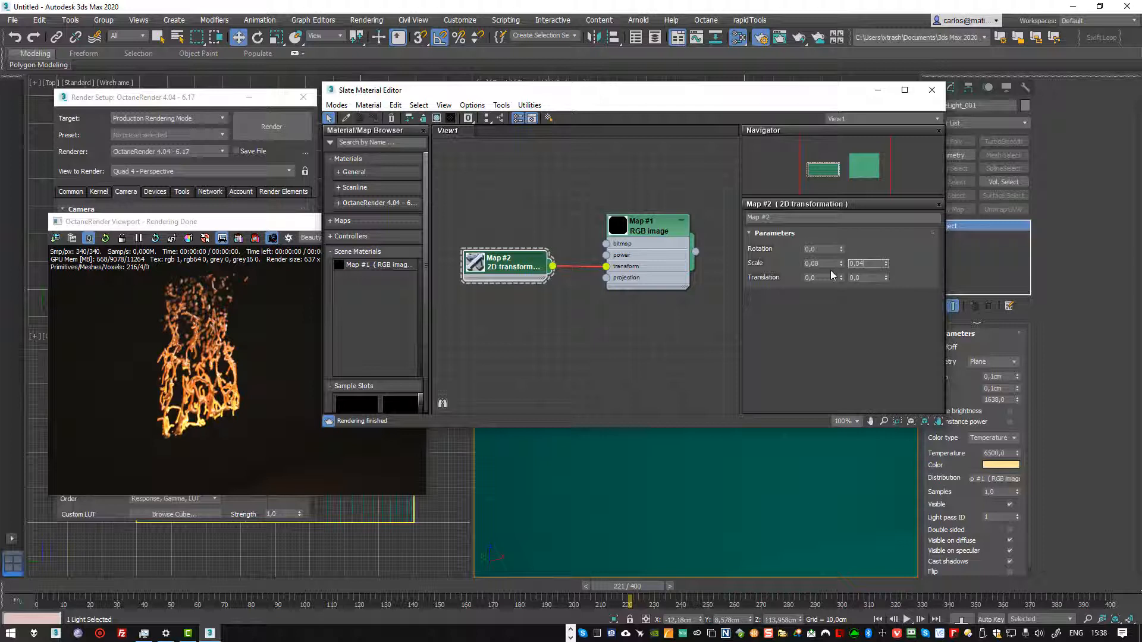
pyautogui.press('Return')
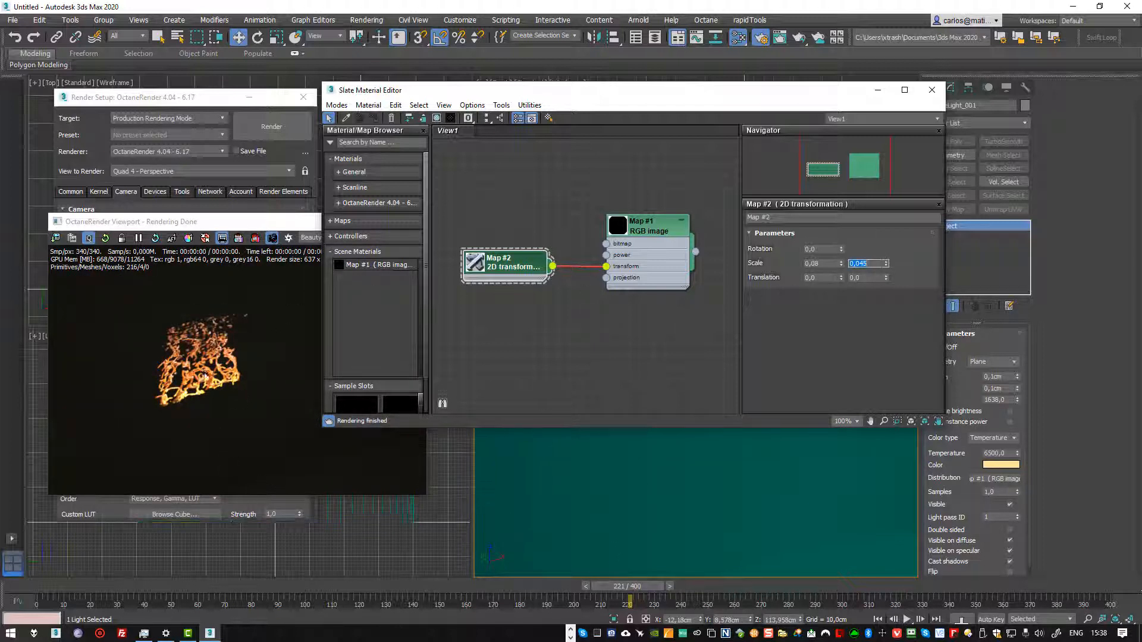
# - Shift the material editor away from the light parameters and set the Octane light's length and width to 0.01 cm
pyautogui.moveTo(845, 84); pyautogui.dragTo(768, 76)
pyautogui.scroll(-6, 887, 376)
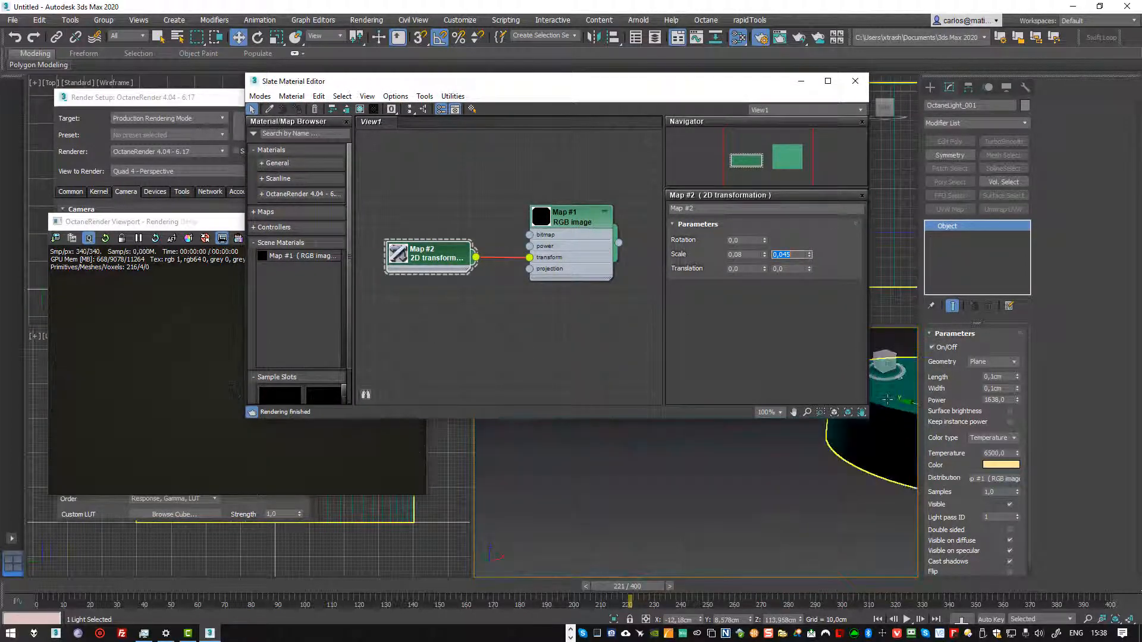
pyautogui.moveTo(887, 376); pyautogui.dragTo(747, 453, button='middle')
pyautogui.scroll(4, 747, 453)
pyautogui.scroll(3, 747, 453)
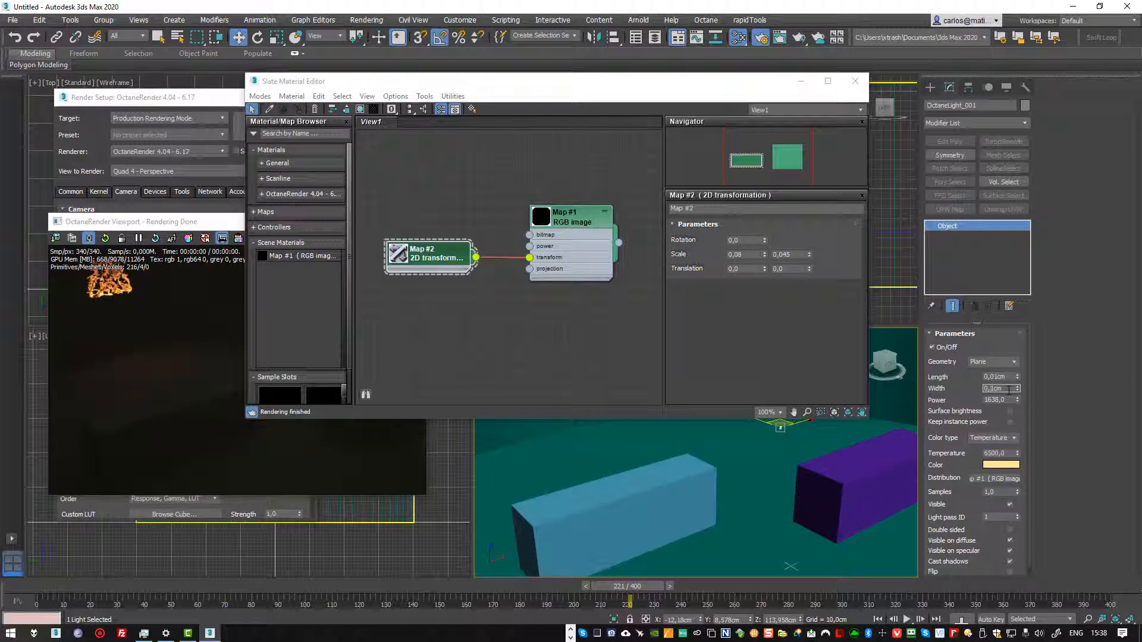
pyautogui.moveTo(590, 493); pyautogui.dragTo(628, 576, button='middle')
pyautogui.scroll(4, 617, 459)
pyautogui.moveTo(618, 459); pyautogui.dragTo(735, 534, button='middle')
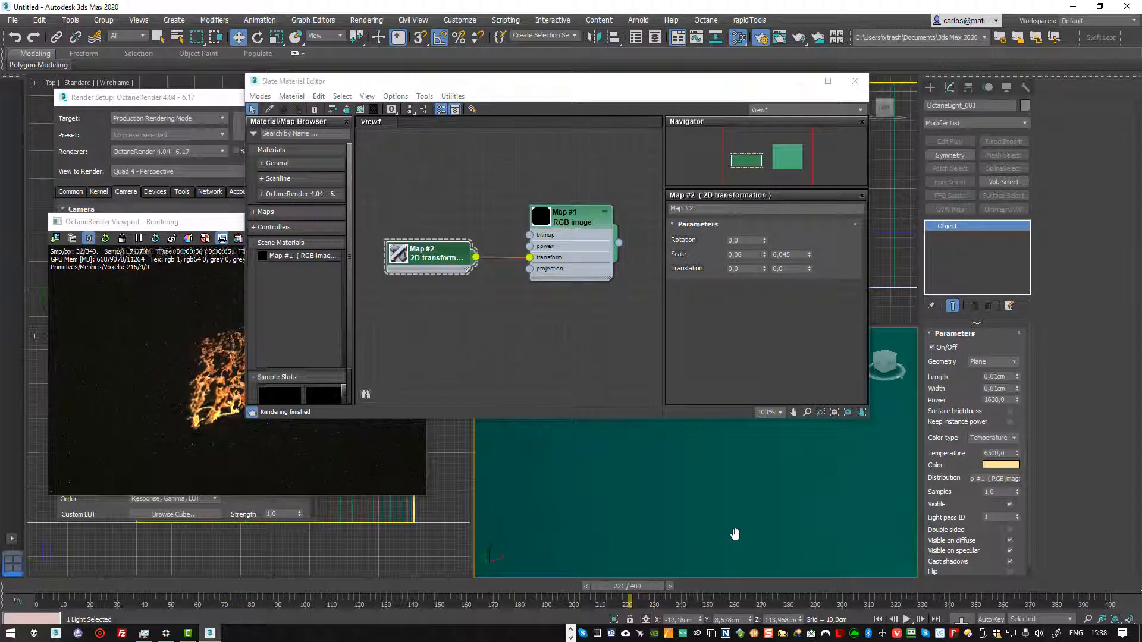
pyautogui.click(189, 392)
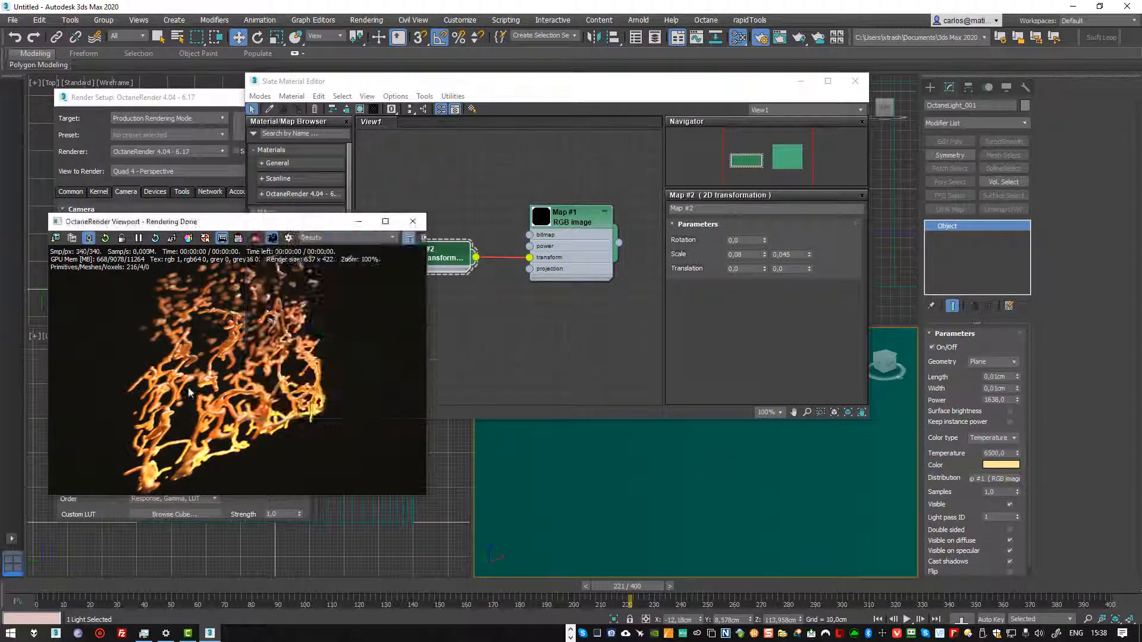
# - Return the 2D transformation's scale to 0.16 by 0.09
pyautogui.scroll(-4, 670, 464)
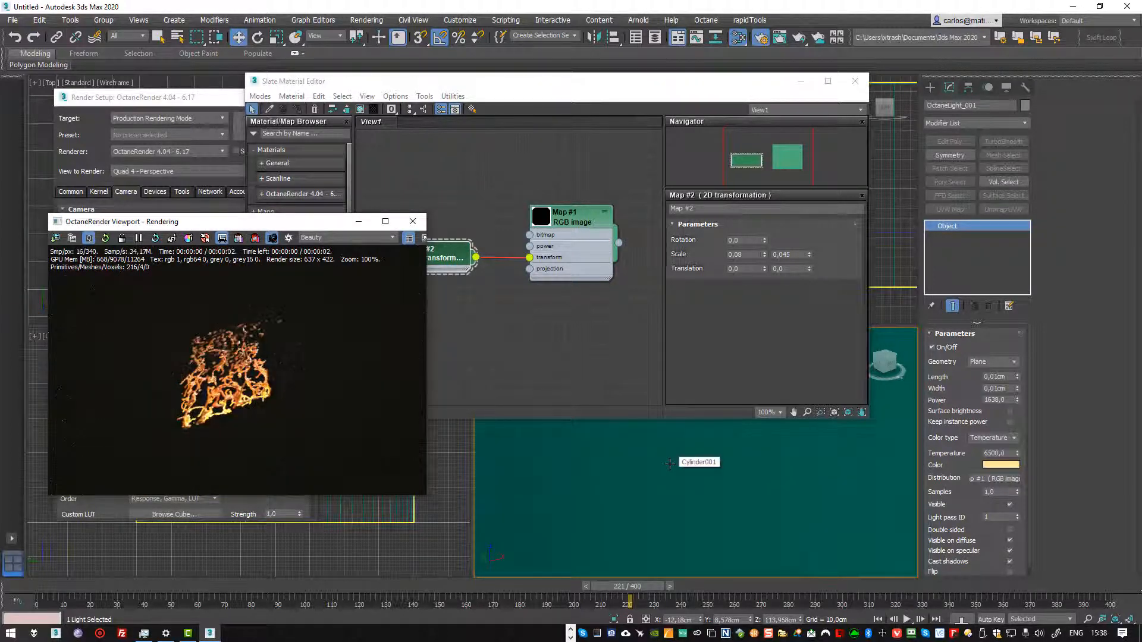
pyautogui.scroll(-3, 670, 464)
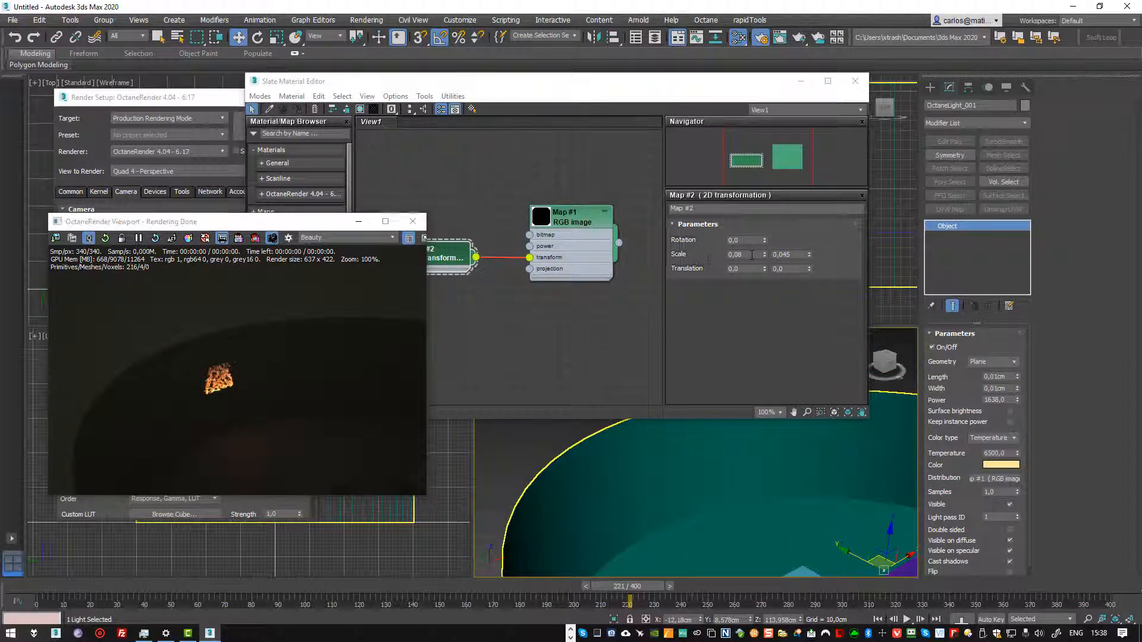
pyautogui.moveTo(752, 255); pyautogui.dragTo(706, 260)
pyautogui.write('0,1')
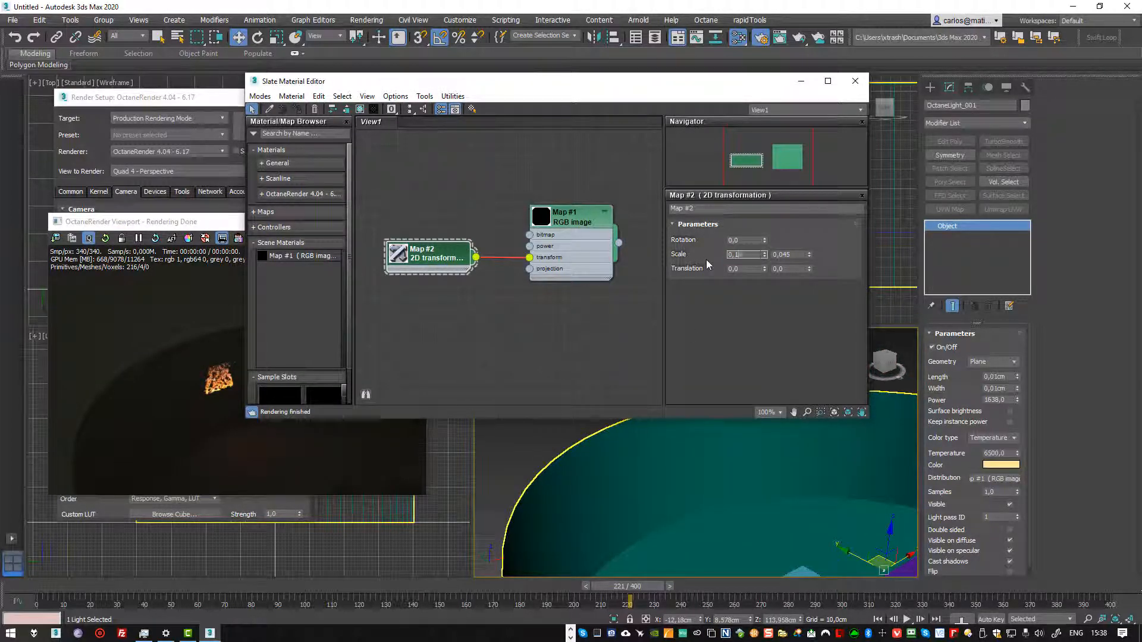
pyautogui.write('6')
pyautogui.press('Tab')
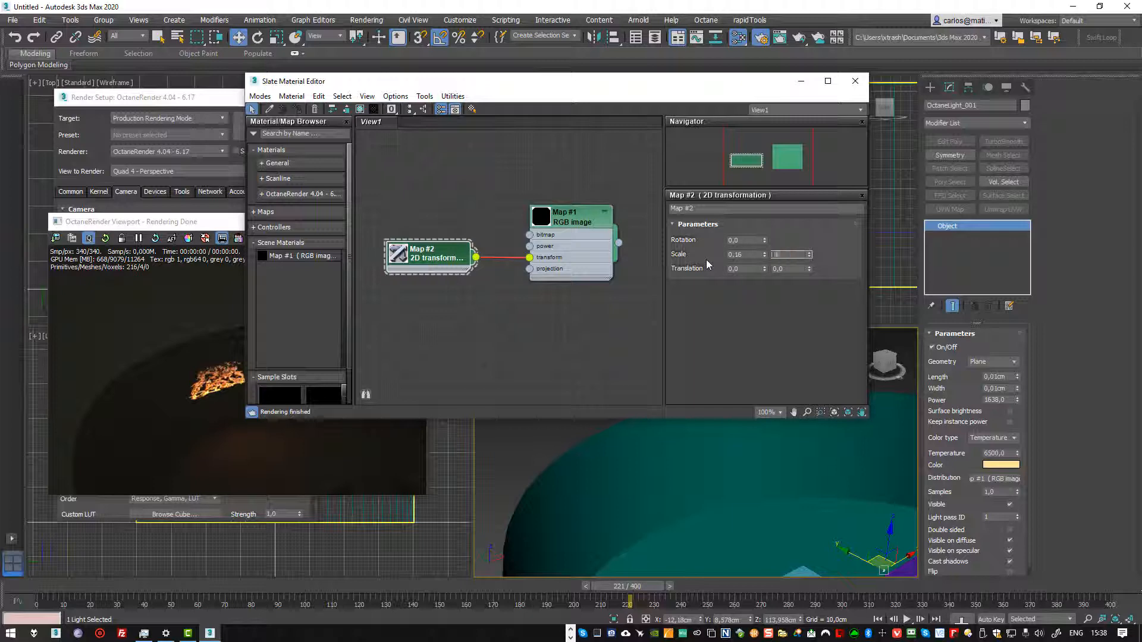
pyautogui.write(',09')
pyautogui.press('Return')
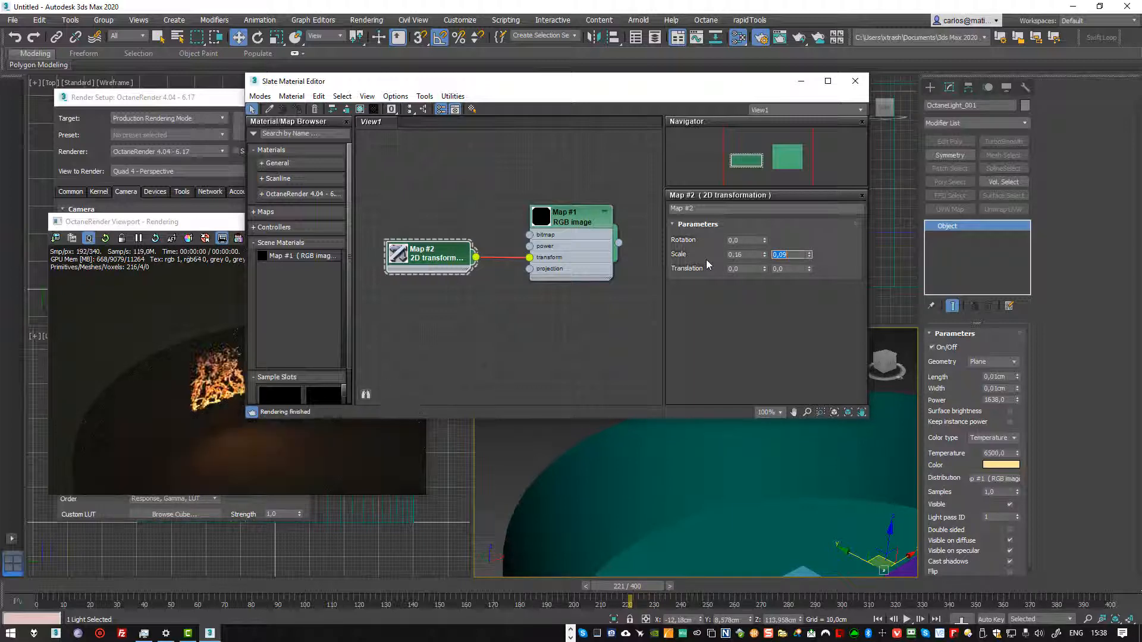
# - Move the render preview slightly and shrink the material editor so the whole perspective view is uncovered
pyautogui.moveTo(233, 223); pyautogui.dragTo(212, 225)
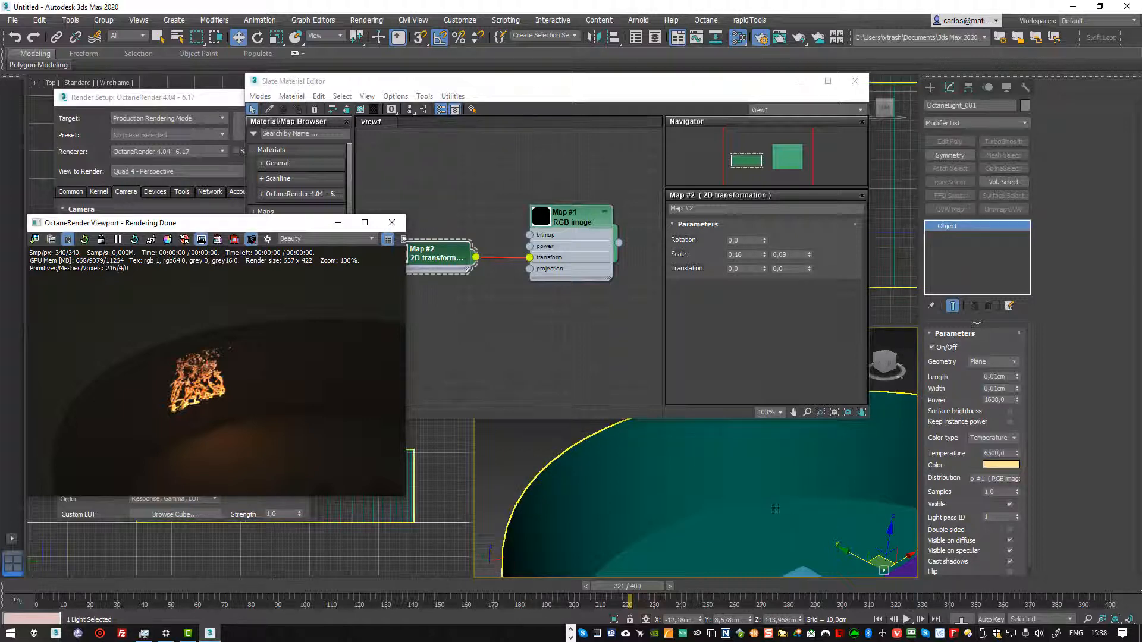
pyautogui.scroll(-8, 769, 504)
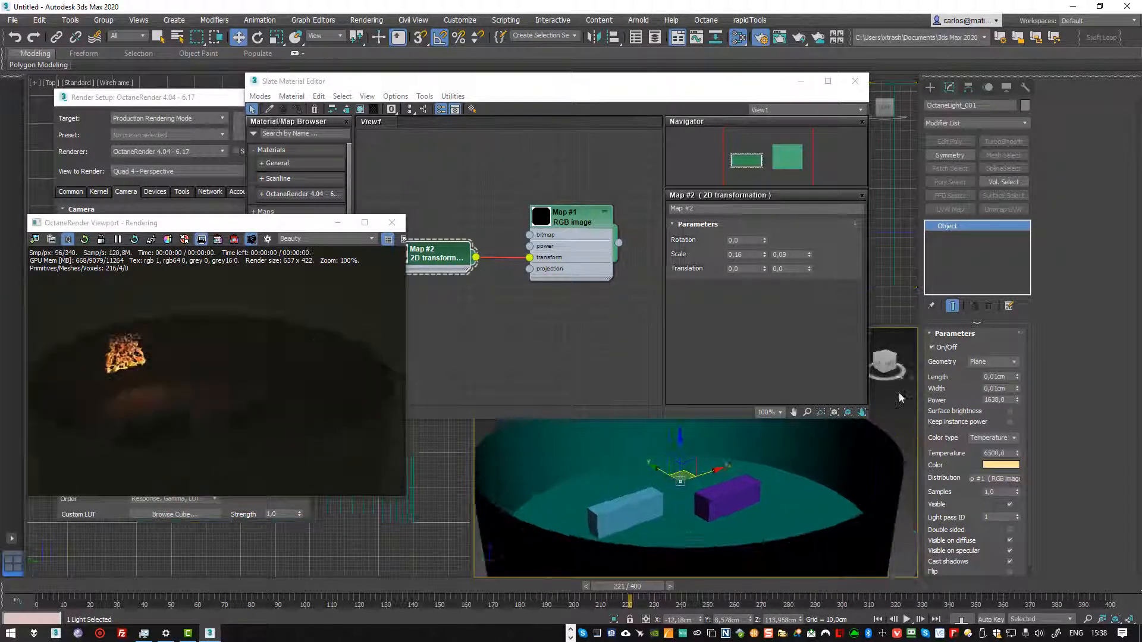
pyautogui.moveTo(870, 417); pyautogui.dragTo(779, 334)
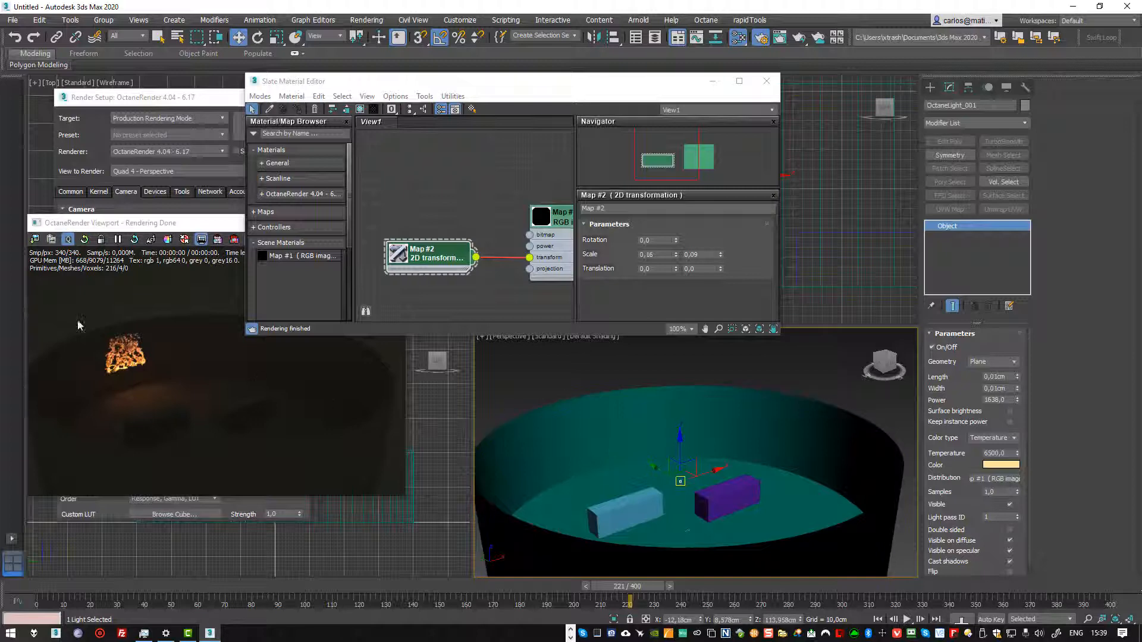
# - Rotate the Octane light horizontally inside the cylinder, enlarging the render preview to check the projection's direction
pyautogui.press('e')
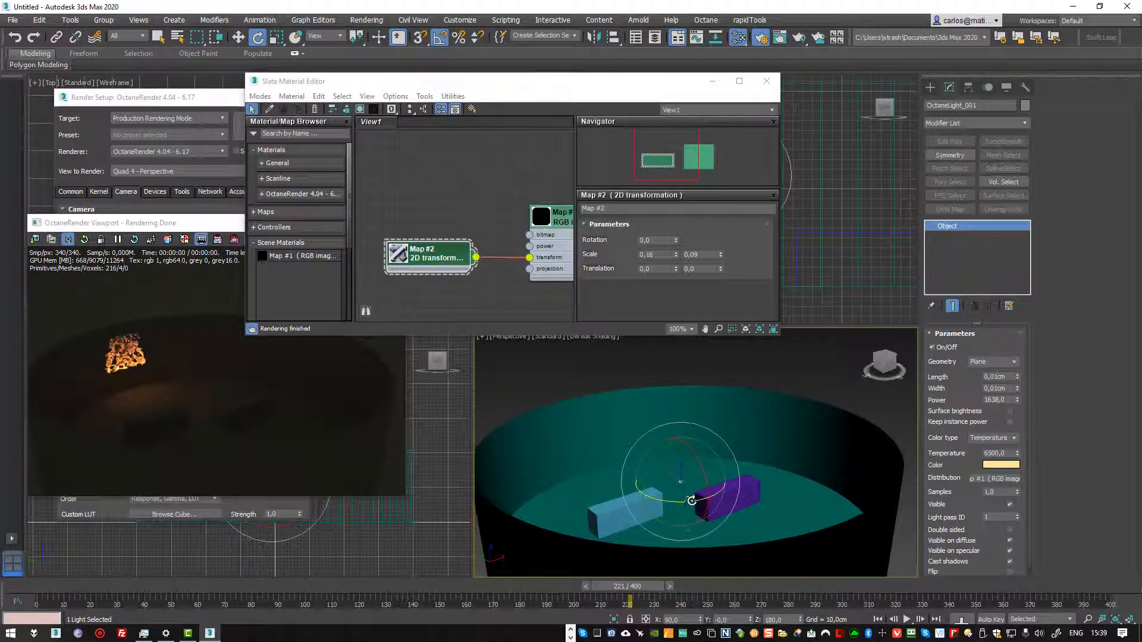
pyautogui.moveTo(692, 500); pyautogui.dragTo(641, 499)
pyautogui.click(262, 384)
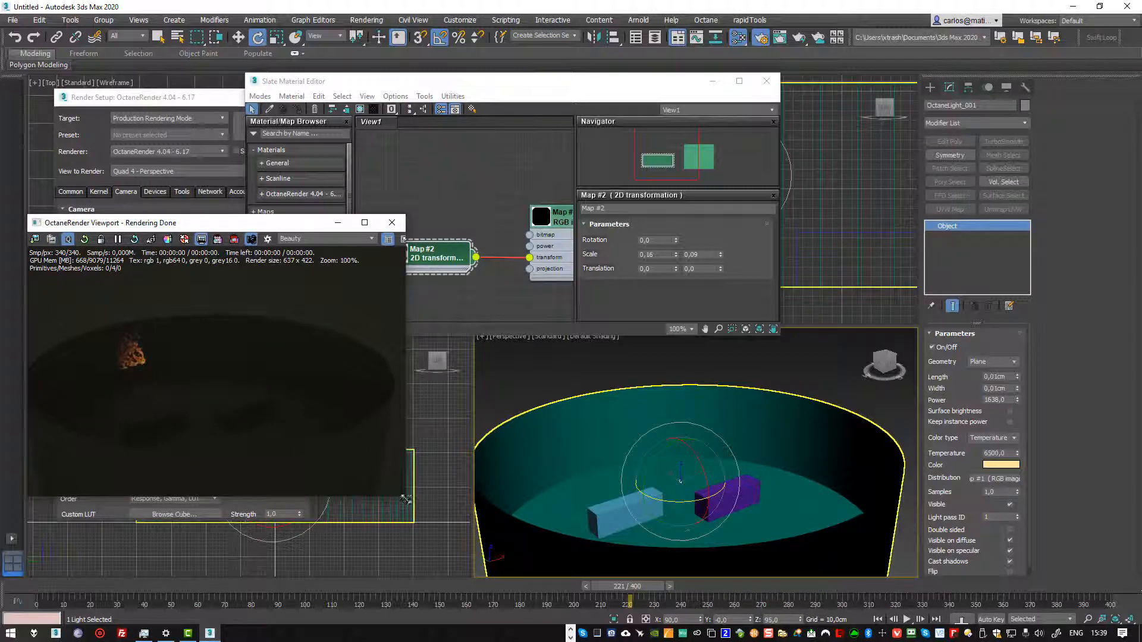
pyautogui.moveTo(404, 500); pyautogui.dragTo(541, 552)
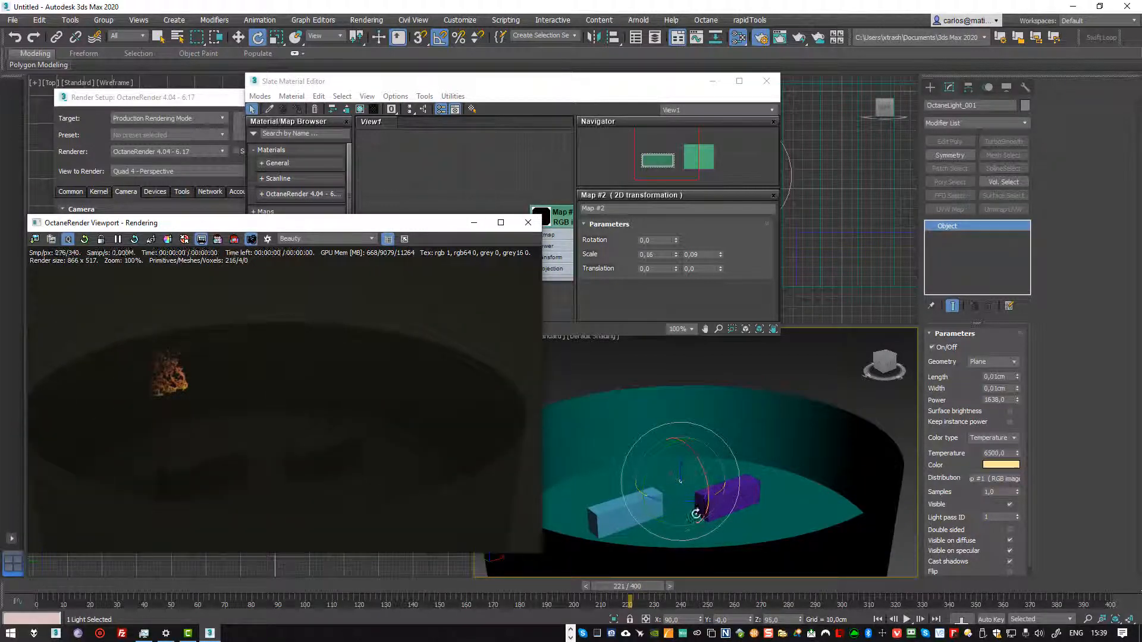
pyautogui.moveTo(699, 501); pyautogui.dragTo(728, 489)
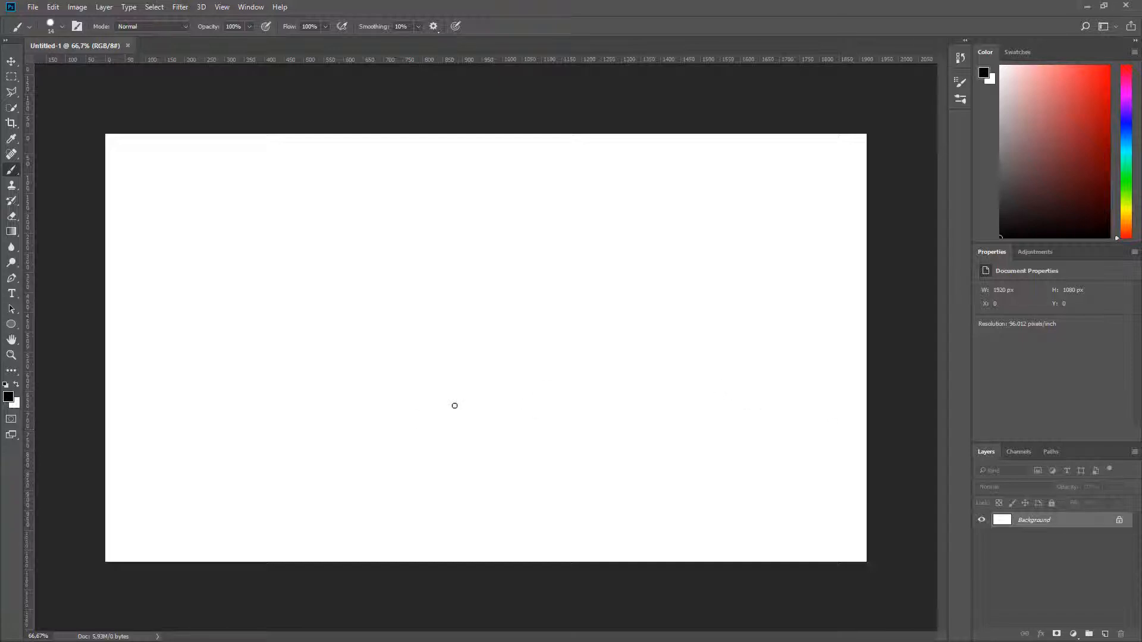
# - Switch to Photoshop and paint a wide black arch for the curved wall, undoing the first stroke and redrawing it taller
pyautogui.moveTo(227, 376)
pyautogui.mouseDown()
pyautogui.moveTo(240, 331)
pyautogui.moveTo(357, 240)
pyautogui.moveTo(637, 273)
pyautogui.moveTo(803, 430)
pyautogui.mouseUp()
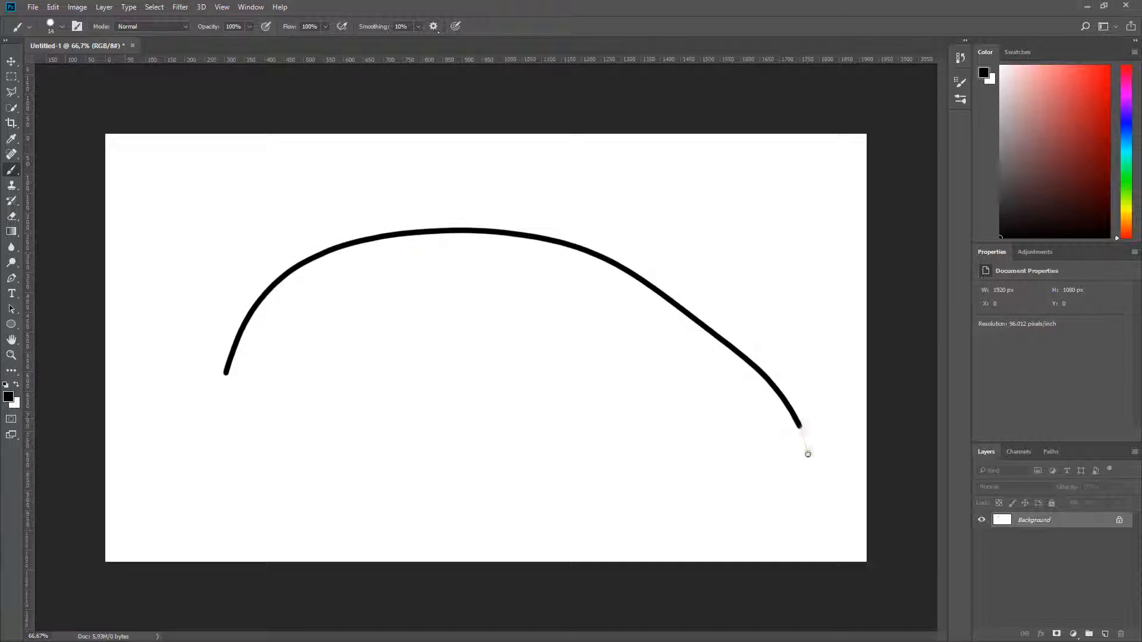
pyautogui.hotkey('ctrl', 'z')
pyautogui.moveTo(250, 365)
pyautogui.mouseDown()
pyautogui.moveTo(349, 196)
pyautogui.moveTo(640, 227)
pyautogui.moveTo(758, 430)
pyautogui.mouseUp()
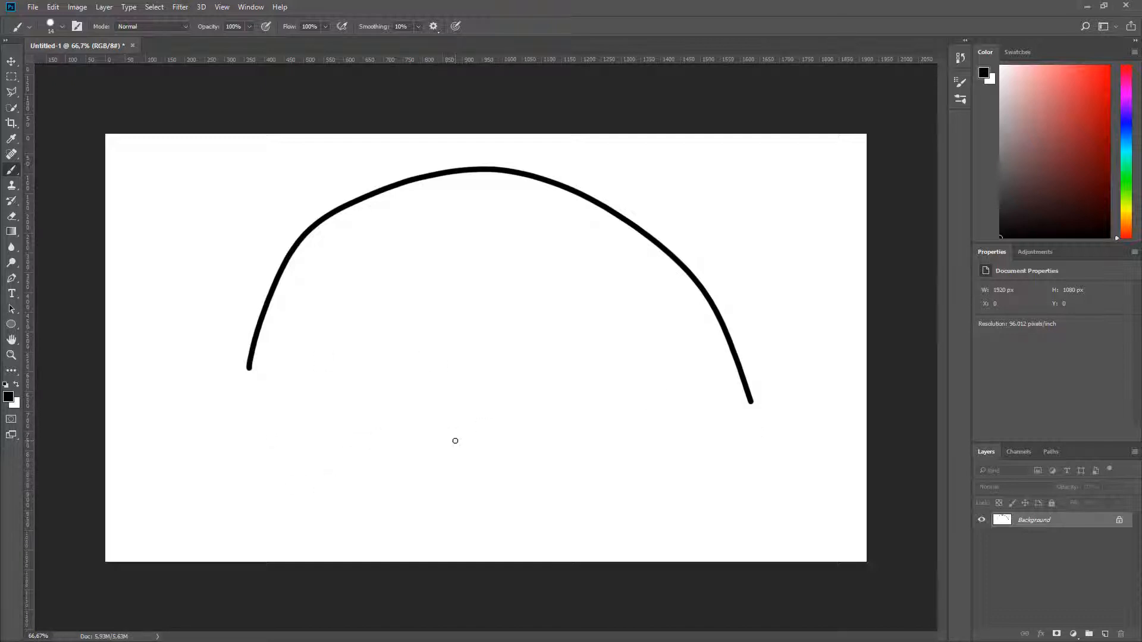
# - Paint a short horizontal light line below the arch with three arrows radiating from it, undoing a trial wavy stroke underneath
pyautogui.moveTo(455, 441); pyautogui.dragTo(518, 441)
pyautogui.moveTo(482, 435)
pyautogui.mouseDown()
pyautogui.moveTo(484, 355)
pyautogui.moveTo(472, 364)
pyautogui.moveTo(493, 363)
pyautogui.mouseUp()
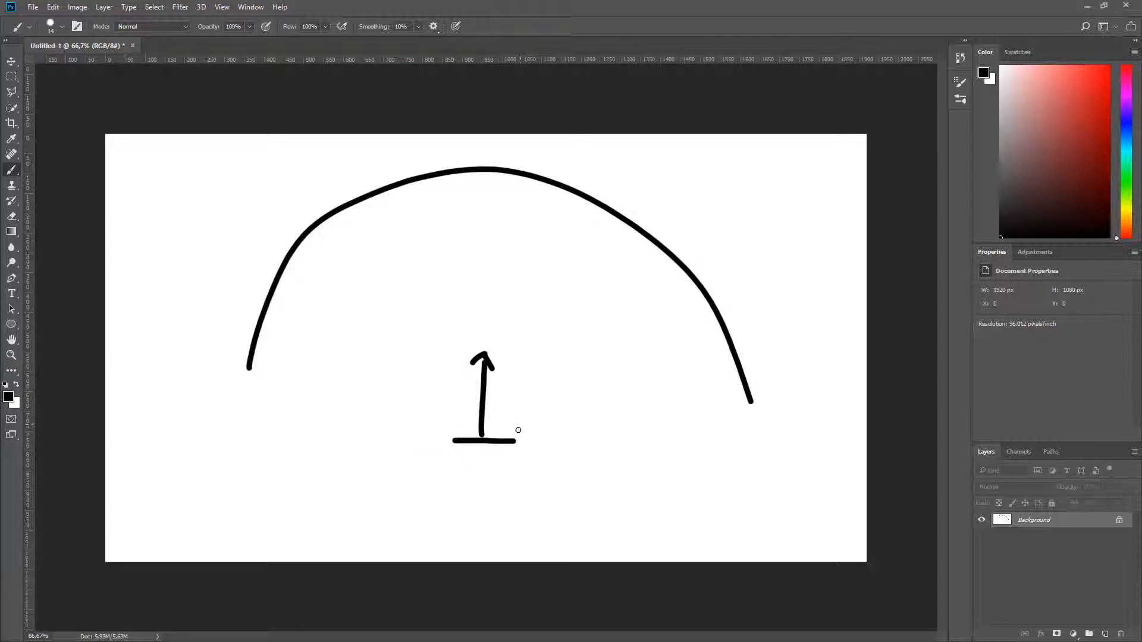
pyautogui.moveTo(508, 438)
pyautogui.mouseDown()
pyautogui.moveTo(591, 395)
pyautogui.moveTo(613, 399)
pyautogui.mouseUp()
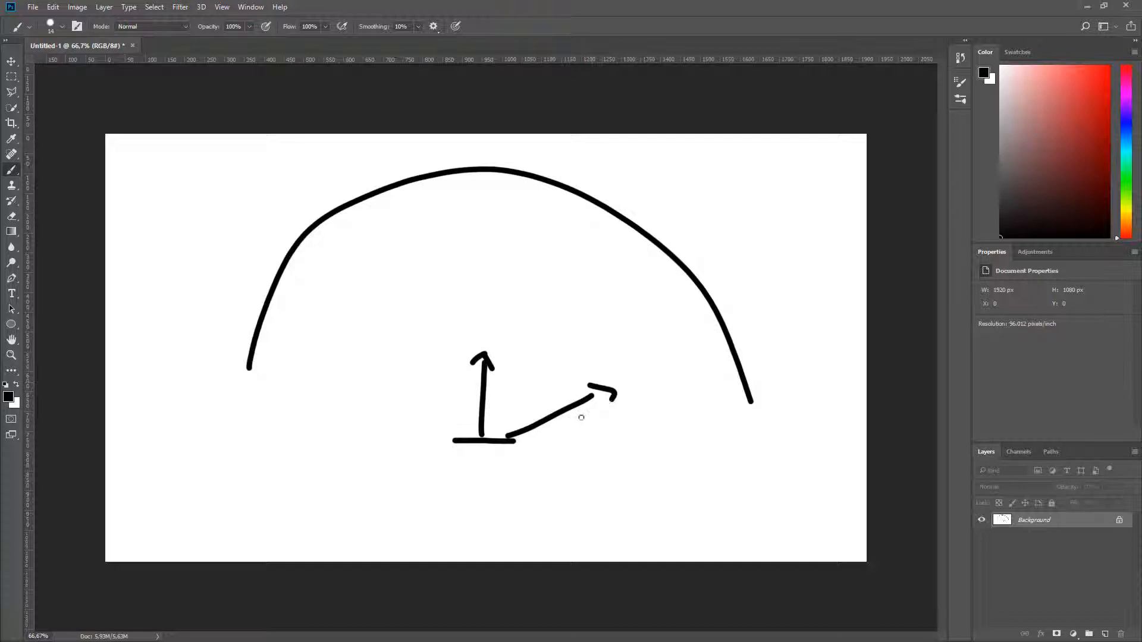
pyautogui.moveTo(454, 434)
pyautogui.mouseDown()
pyautogui.moveTo(410, 397)
pyautogui.moveTo(398, 410)
pyautogui.moveTo(433, 387)
pyautogui.mouseUp()
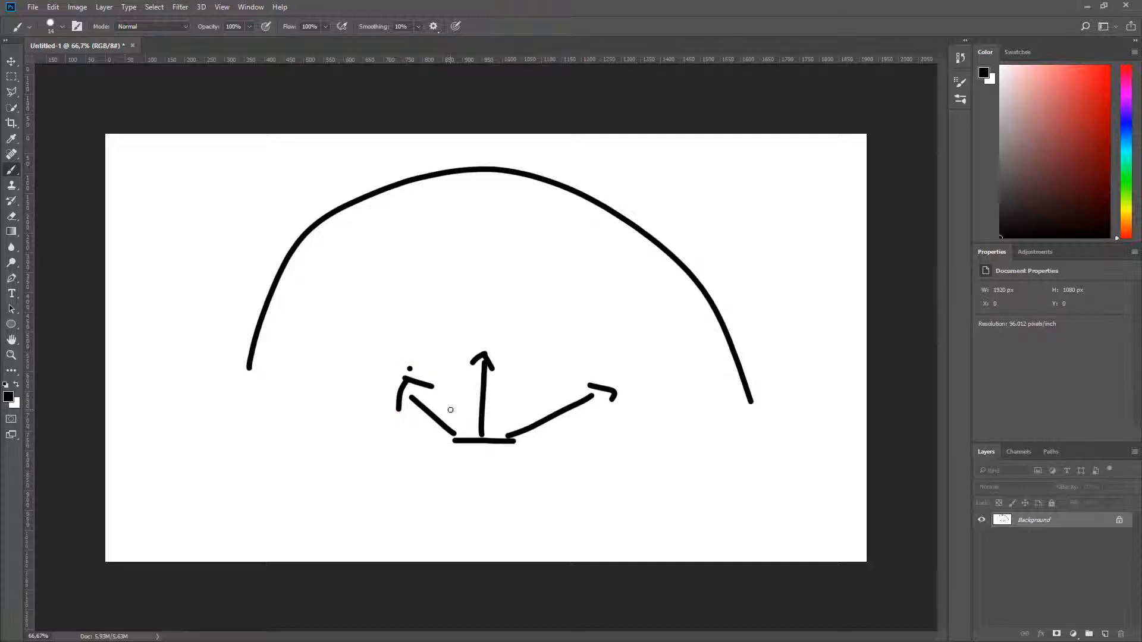
pyautogui.moveTo(418, 438)
pyautogui.mouseDown()
pyautogui.moveTo(454, 470)
pyautogui.moveTo(527, 479)
pyautogui.moveTo(614, 454)
pyautogui.mouseUp()
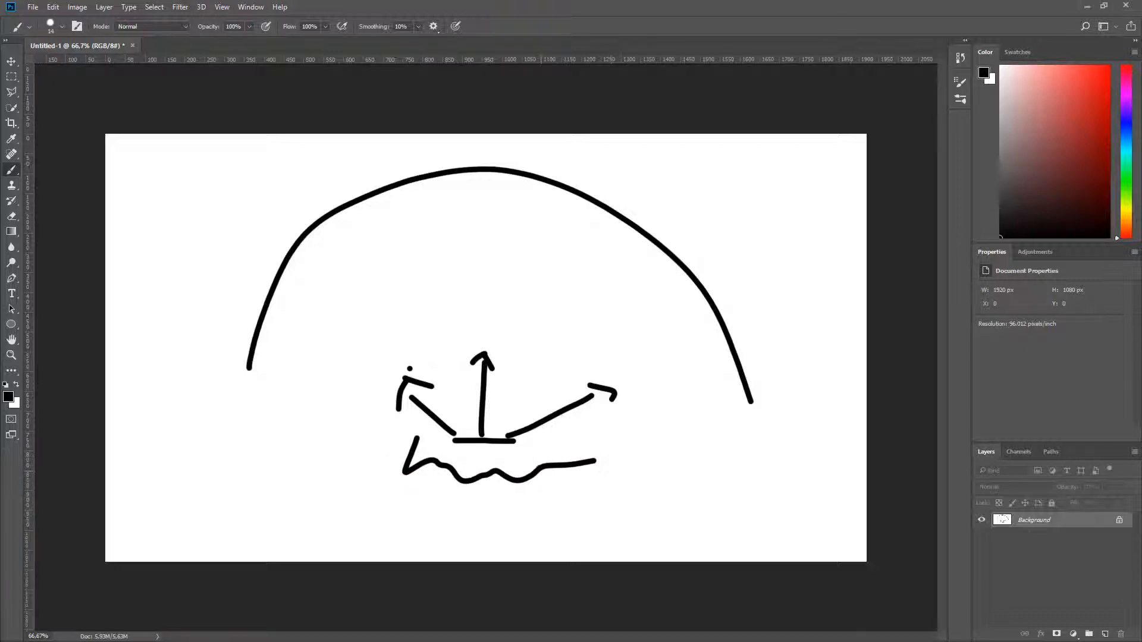
pyautogui.hotkey('ctrl', 'z')
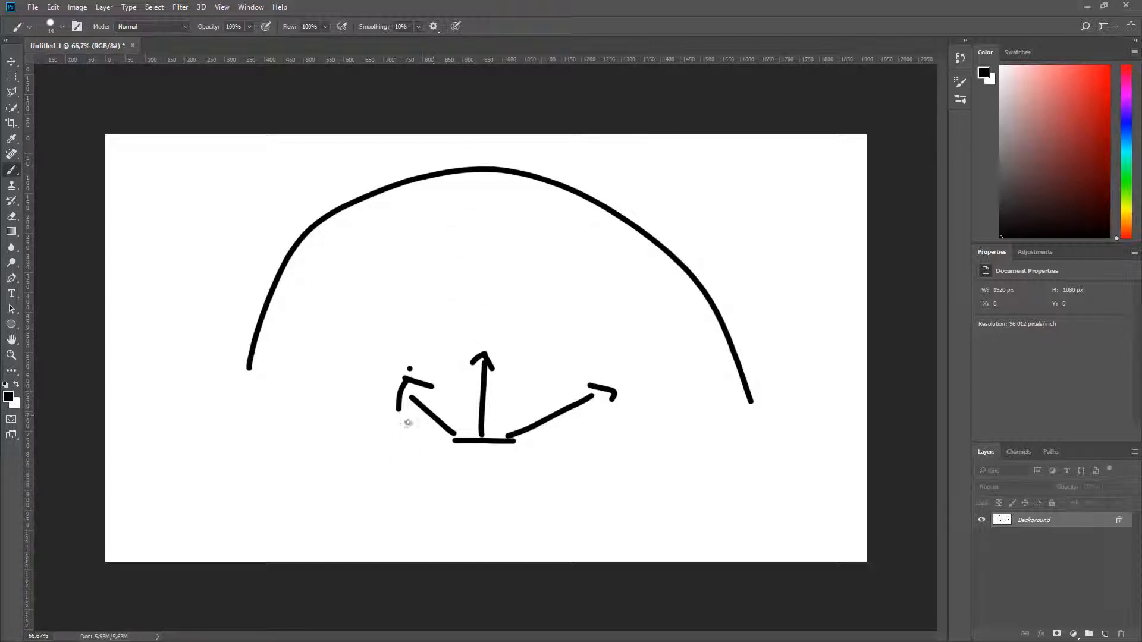
# - Change the brush's foreground color to bright red
pyautogui.click(8, 397)
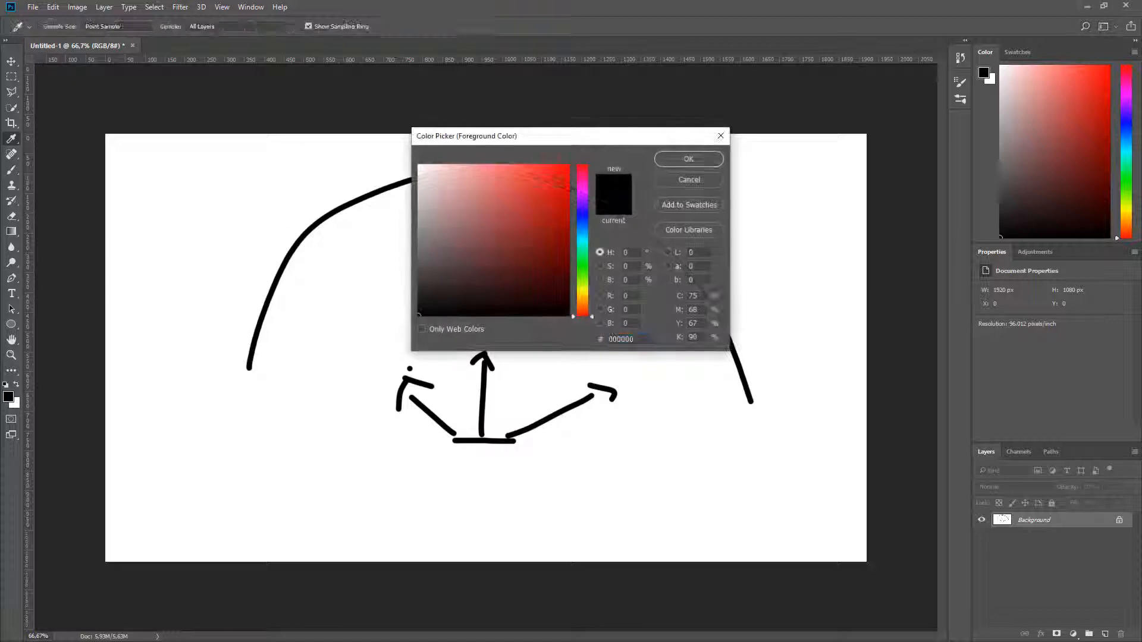
pyautogui.click(568, 167)
pyautogui.press('Return')
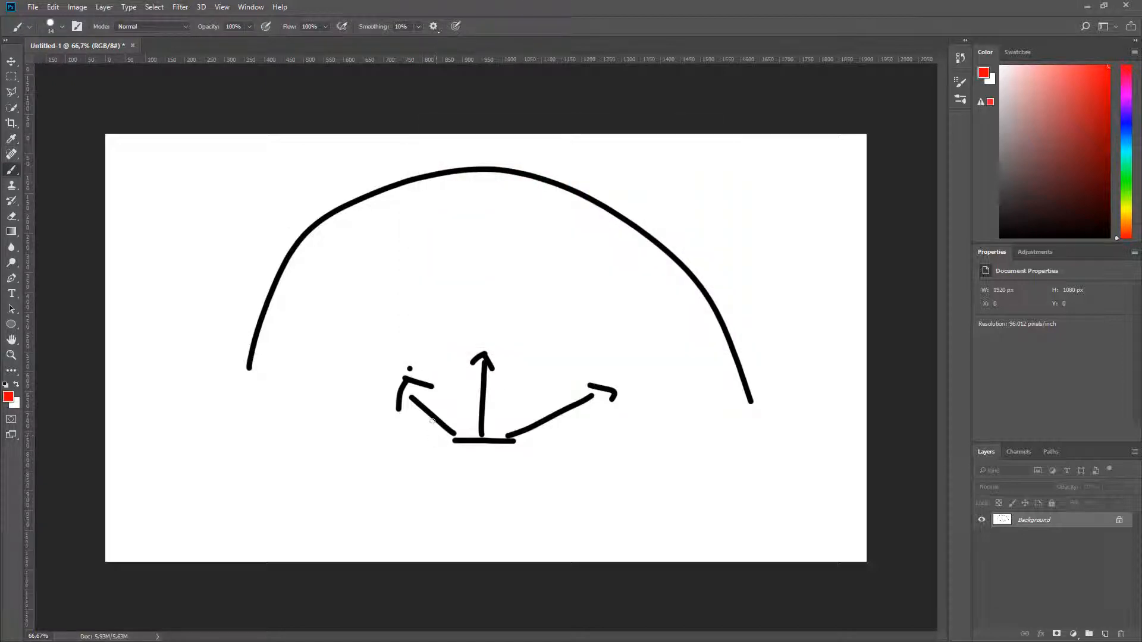
# - Paint a red horizontal line across the black arrows and three short red arrows pointing outward just beneath the arch
pyautogui.moveTo(433, 421); pyautogui.dragTo(551, 425)
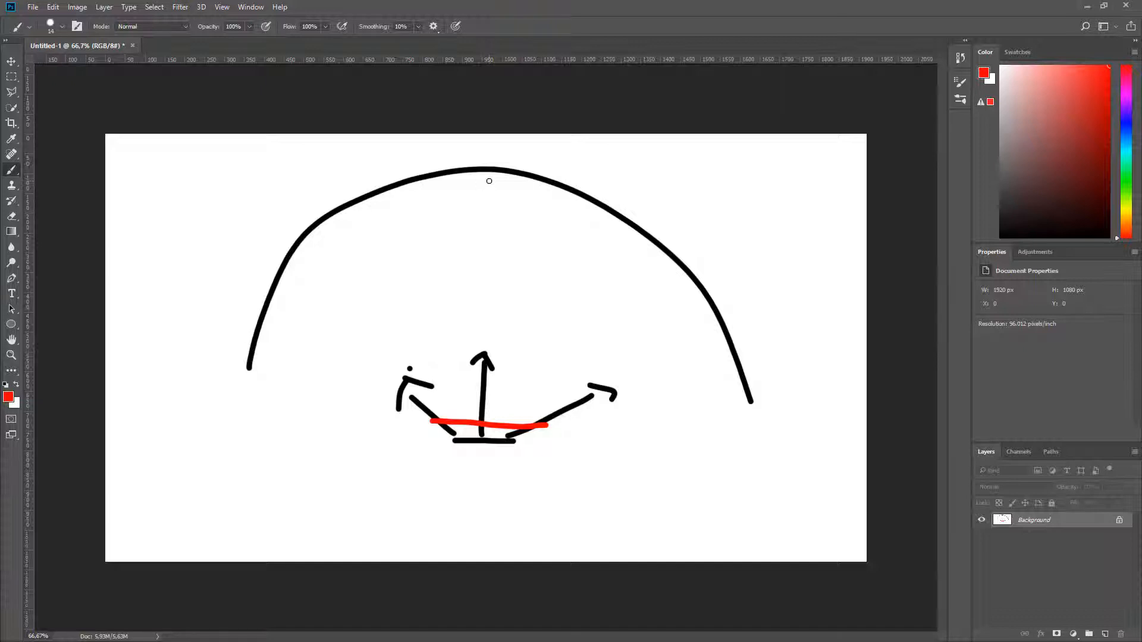
pyautogui.moveTo(489, 181)
pyautogui.mouseDown()
pyautogui.moveTo(487, 215)
pyautogui.moveTo(489, 181)
pyautogui.mouseUp()
pyautogui.moveTo(425, 198)
pyautogui.mouseDown()
pyautogui.moveTo(434, 225)
pyautogui.moveTo(421, 193)
pyautogui.moveTo(443, 203)
pyautogui.mouseUp()
pyautogui.moveTo(553, 202)
pyautogui.mouseDown()
pyautogui.moveTo(543, 219)
pyautogui.moveTo(554, 200)
pyautogui.moveTo(557, 222)
pyautogui.mouseUp()
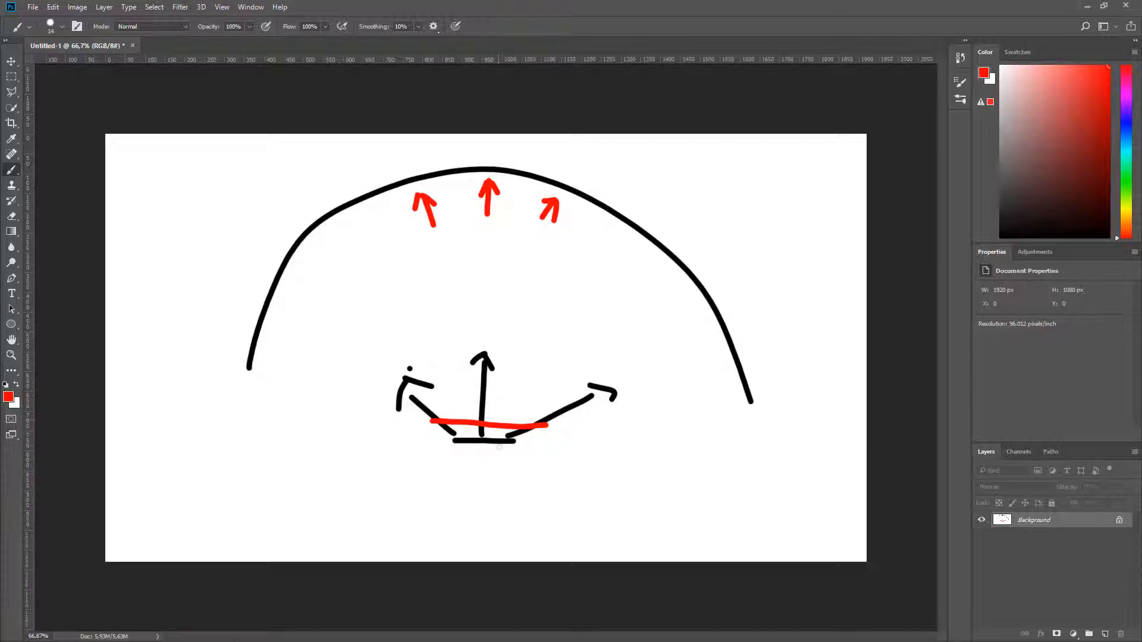
# - Switch the brush color to blue and paint a diagonal line across the light with three arrows radiating up, right and lower right
pyautogui.click(9, 397)
pyautogui.click(582, 220)
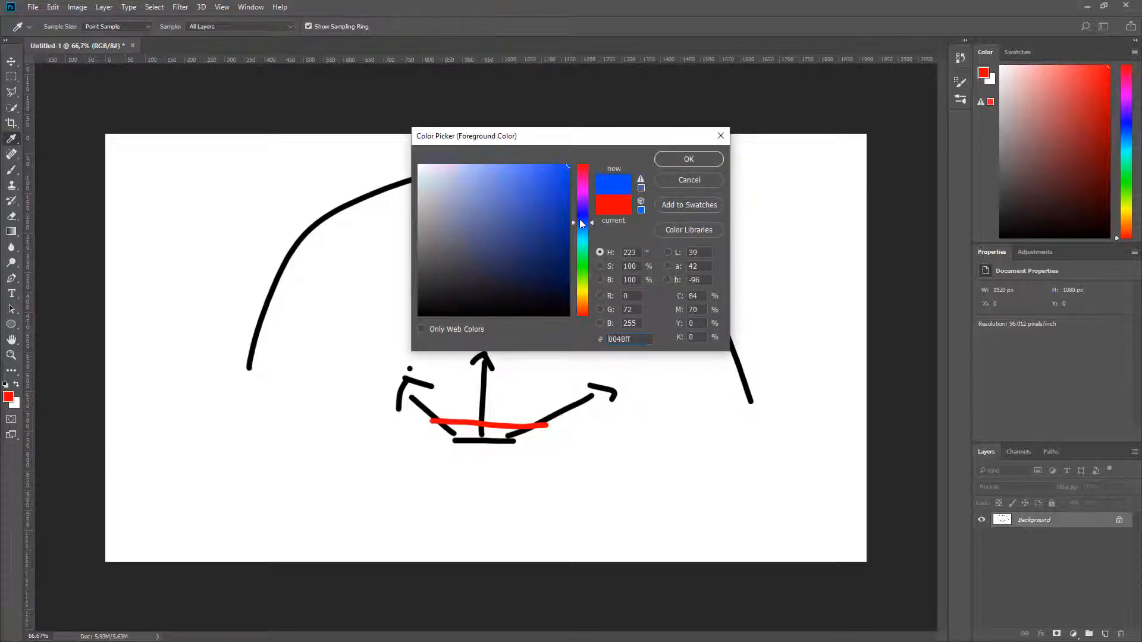
pyautogui.click(680, 161)
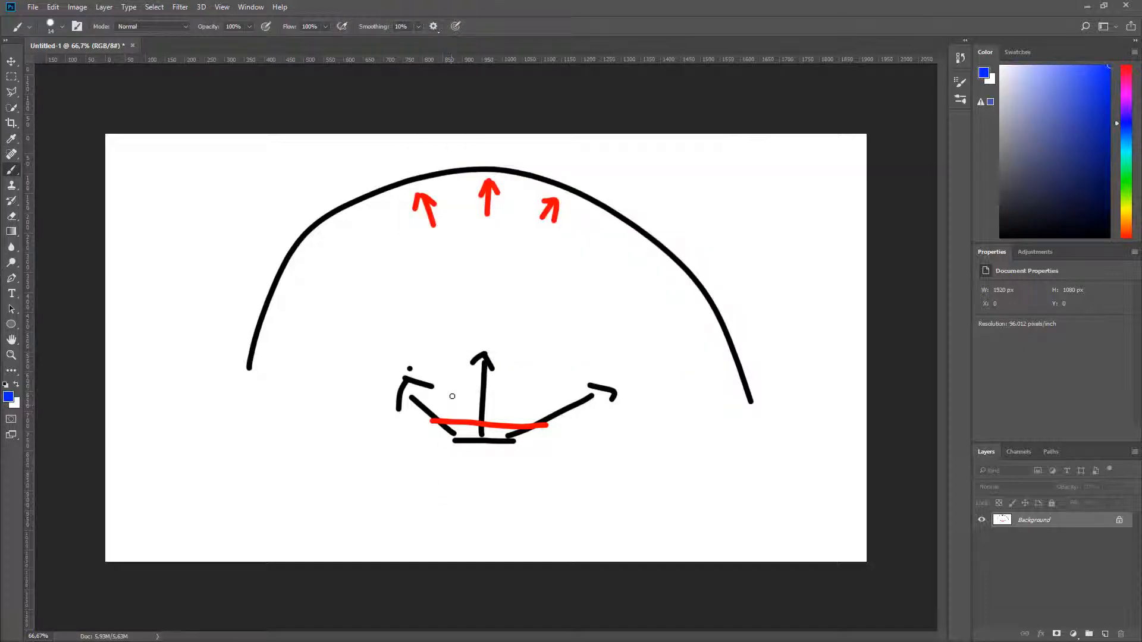
pyautogui.moveTo(452, 395); pyautogui.dragTo(527, 490)
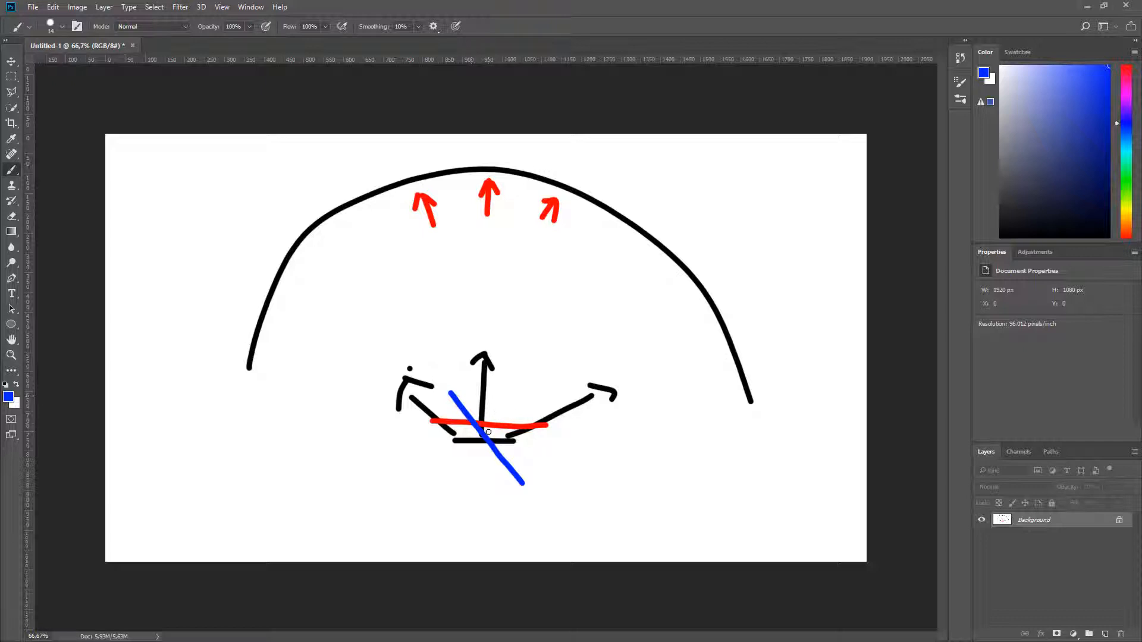
pyautogui.moveTo(488, 432)
pyautogui.mouseDown()
pyautogui.moveTo(568, 376)
pyautogui.moveTo(581, 379)
pyautogui.mouseUp()
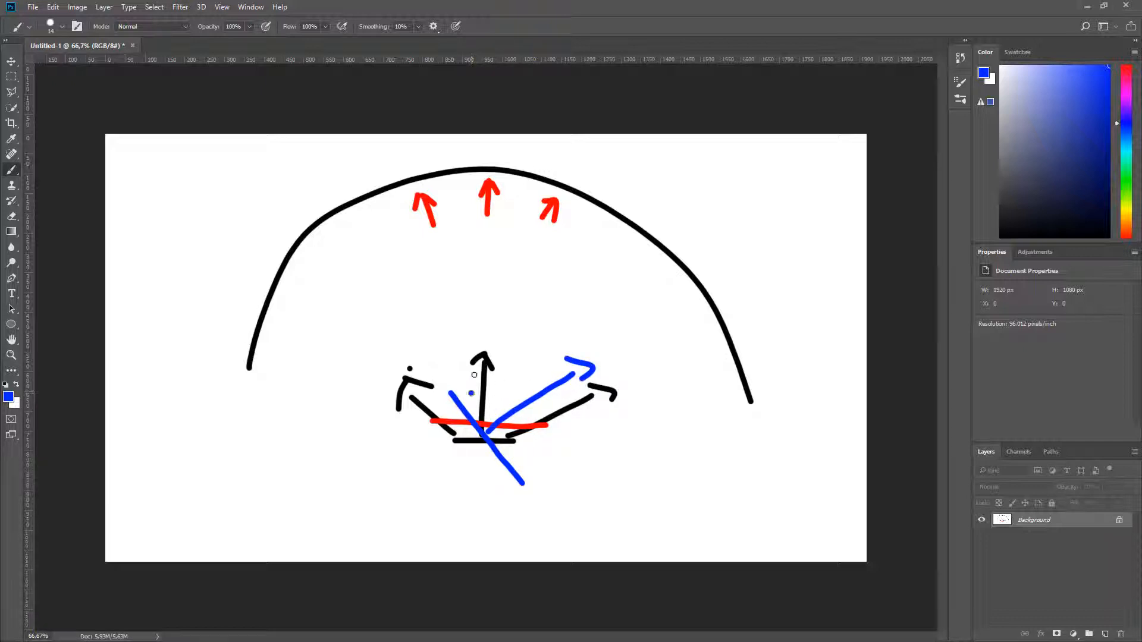
pyautogui.moveTo(471, 394)
pyautogui.mouseDown()
pyautogui.moveTo(479, 314)
pyautogui.moveTo(483, 346)
pyautogui.mouseUp()
pyautogui.moveTo(530, 461)
pyautogui.mouseDown()
pyautogui.moveTo(613, 475)
pyautogui.moveTo(578, 482)
pyautogui.mouseUp()
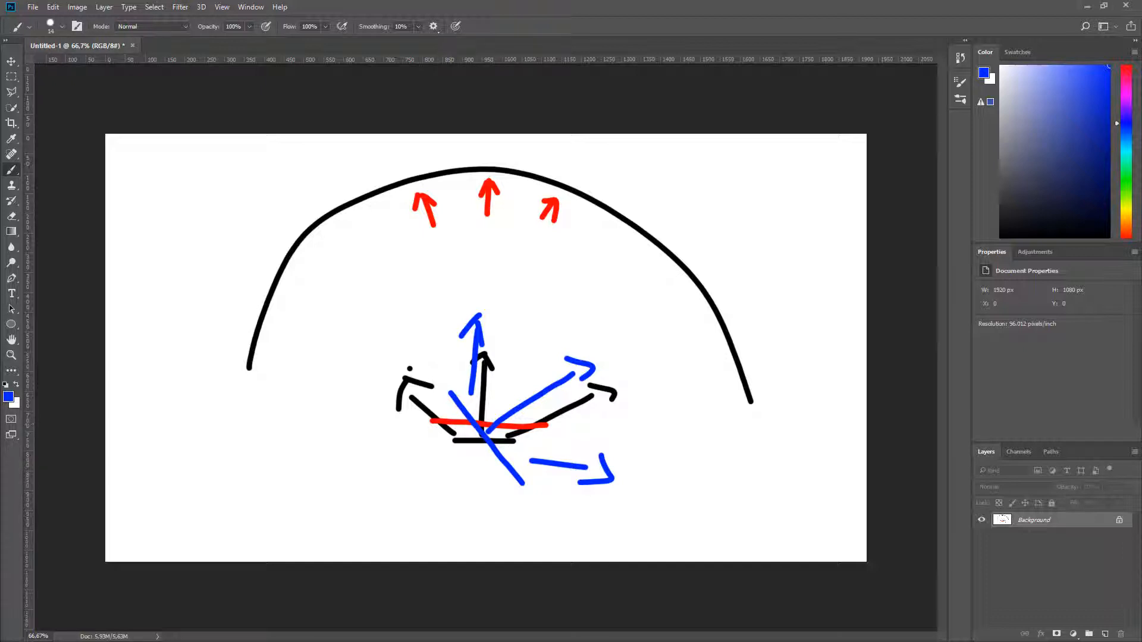
# - Change the brush color back to red, thicken and widen the red horizontal line, and paint a tall upward arrow from its middle
pyautogui.click(8, 397)
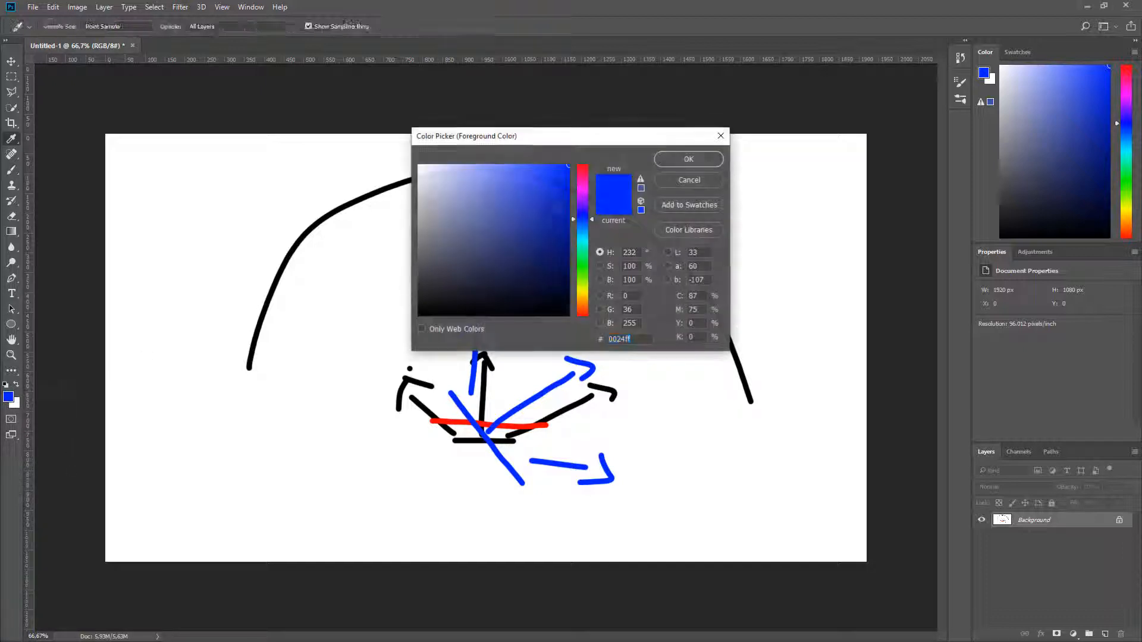
pyautogui.moveTo(582, 180); pyautogui.dragTo(582, 166)
pyautogui.click(684, 159)
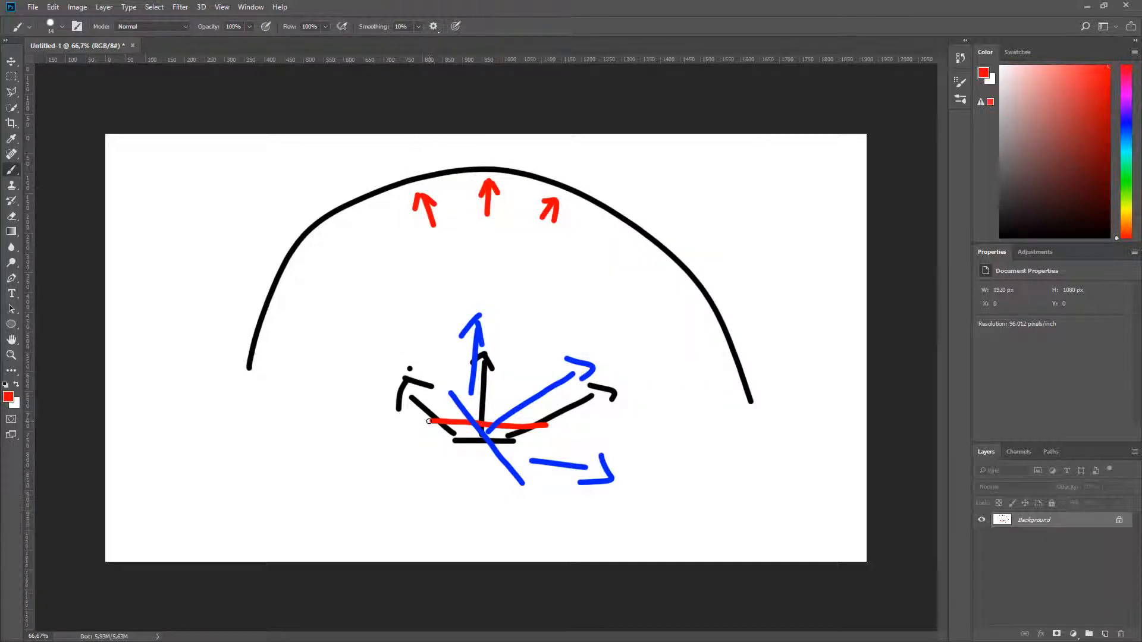
pyautogui.moveTo(418, 422)
pyautogui.mouseDown()
pyautogui.moveTo(562, 423)
pyautogui.moveTo(404, 423)
pyautogui.moveTo(468, 427)
pyautogui.mouseUp()
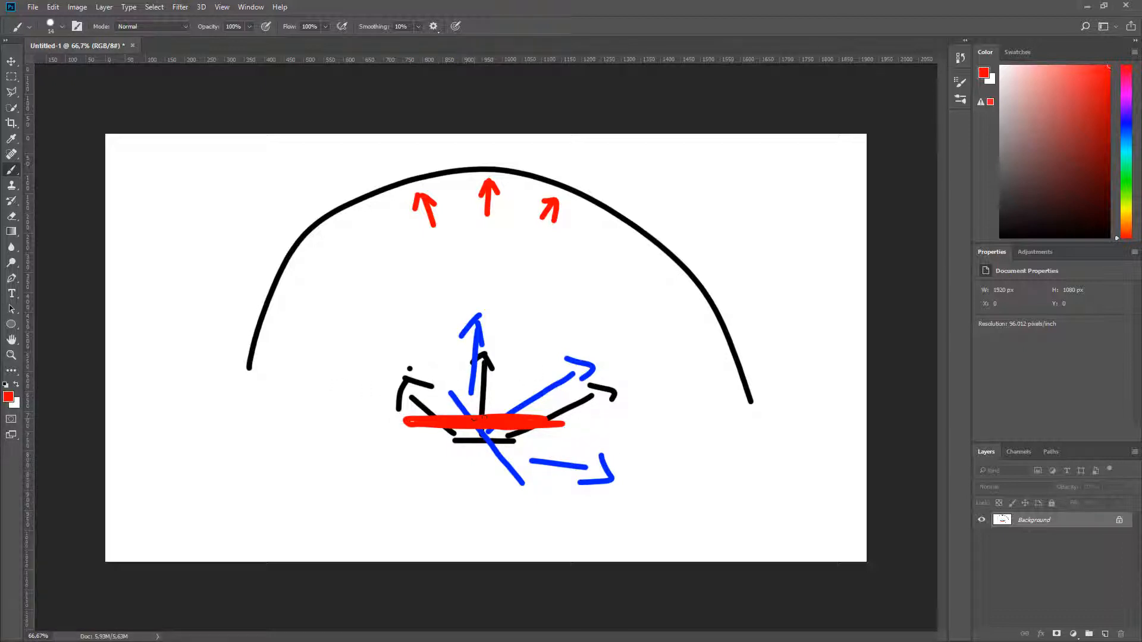
pyautogui.moveTo(482, 406)
pyautogui.mouseDown()
pyautogui.moveTo(485, 279)
pyautogui.moveTo(473, 290)
pyautogui.moveTo(505, 292)
pyautogui.mouseUp()
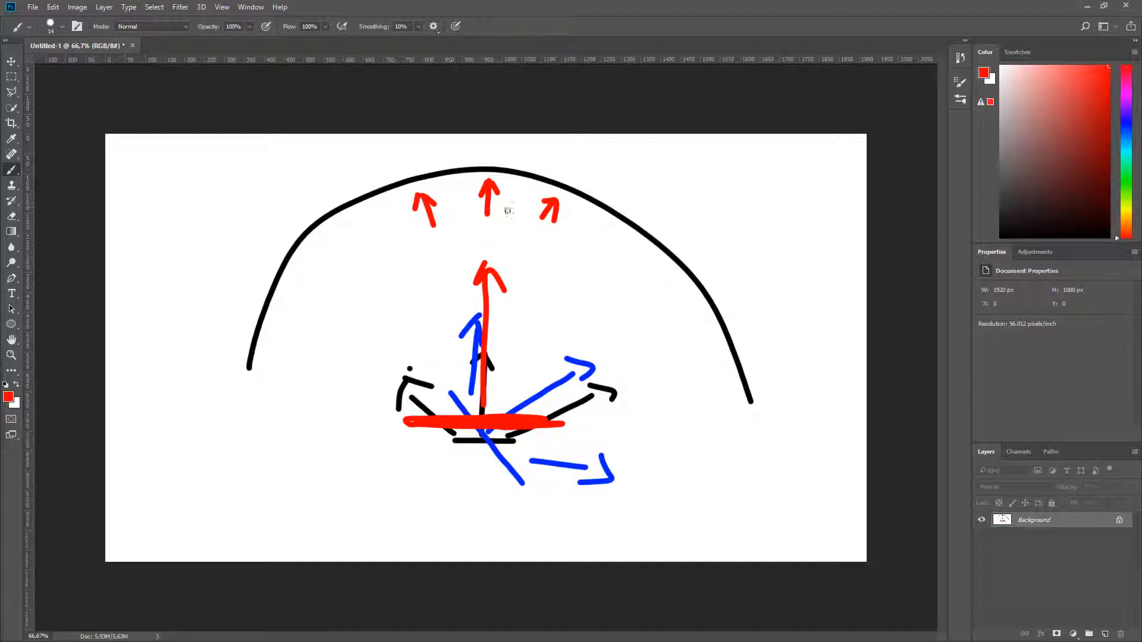
# - Set the brush color to blue and paint extra arrows fanning out in several directions above the thick red line
pyautogui.click(11, 397)
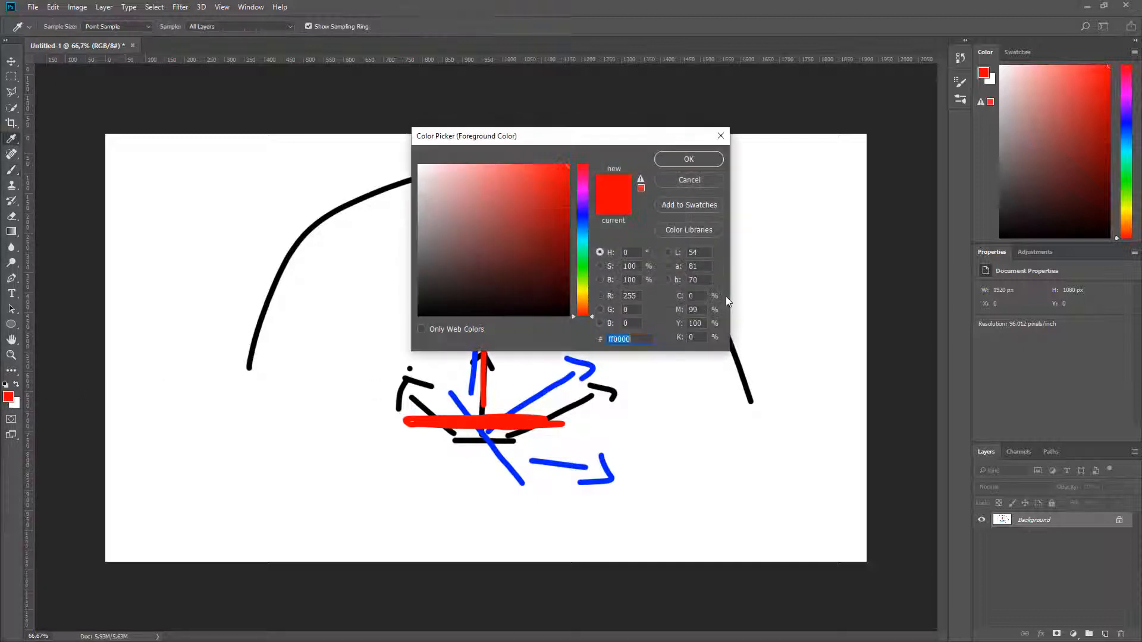
pyautogui.click(583, 214)
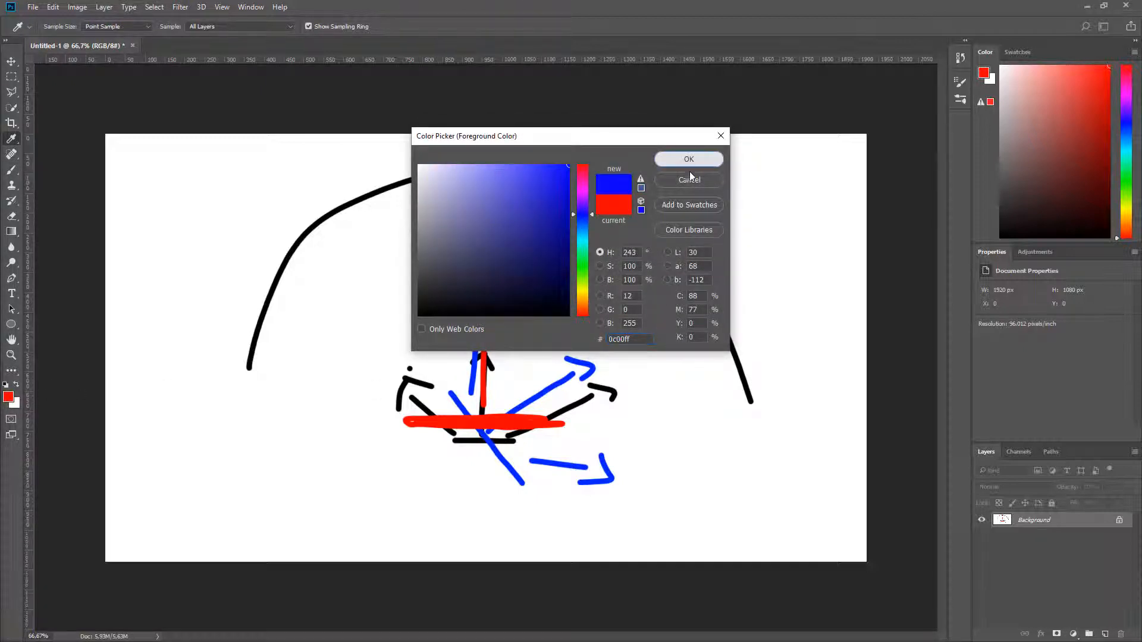
pyautogui.click(689, 160)
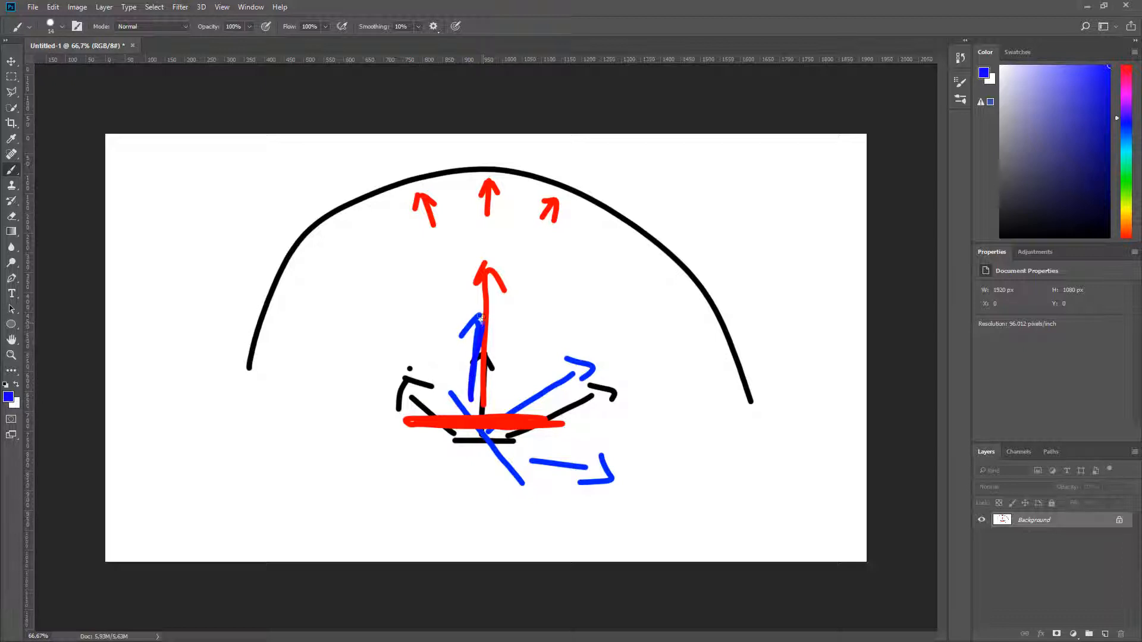
pyautogui.moveTo(464, 334)
pyautogui.mouseDown()
pyautogui.moveTo(480, 314)
pyautogui.moveTo(489, 337)
pyautogui.mouseUp()
pyautogui.moveTo(477, 396)
pyautogui.mouseDown()
pyautogui.moveTo(507, 317)
pyautogui.moveTo(543, 373)
pyautogui.mouseUp()
pyautogui.moveTo(437, 381); pyautogui.dragTo(384, 352)
pyautogui.moveTo(389, 344); pyautogui.dragTo(407, 356)
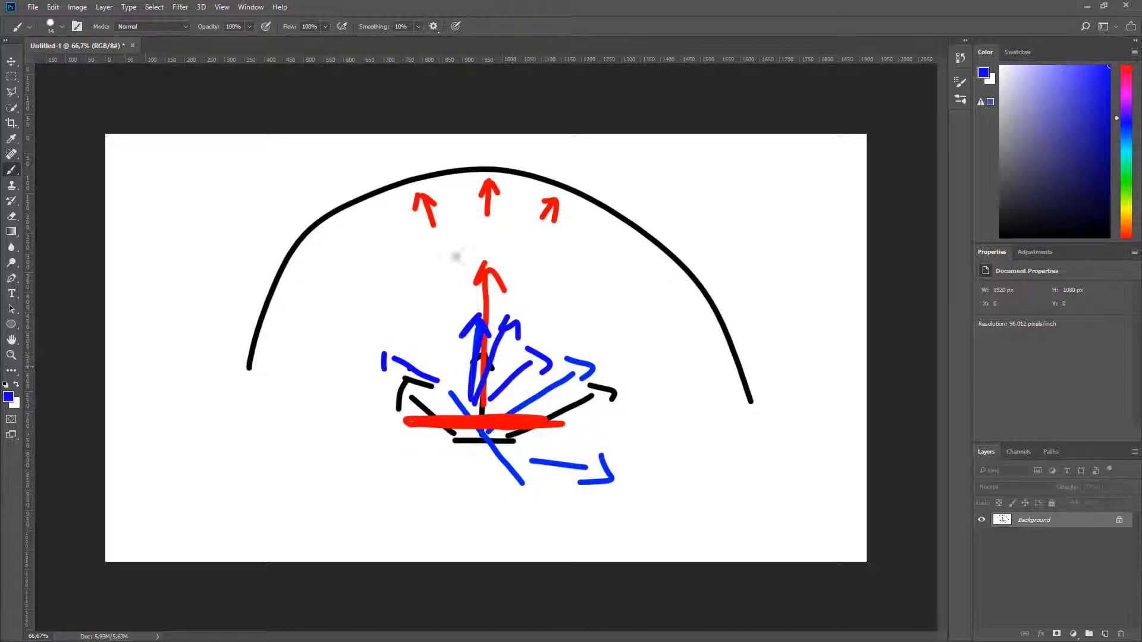
# - Switch to 3ds Max and rotate the Octane light to 90 degrees around Z, watching the projection in the render preview
pyautogui.hotkey('alt', 'Tab')
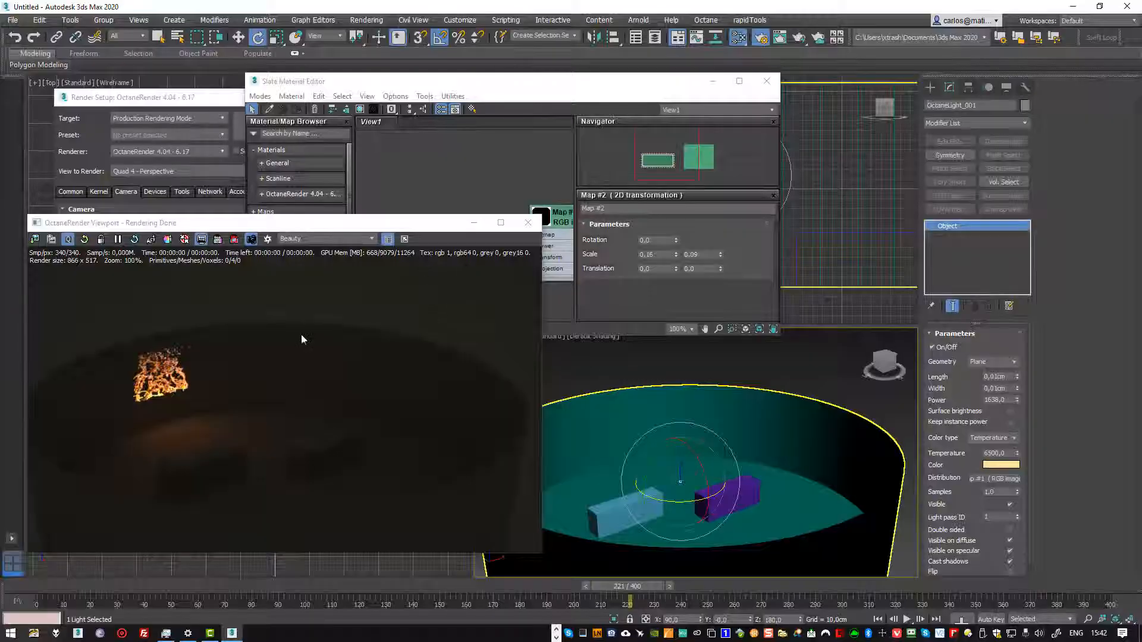
pyautogui.rightClick(691, 494)
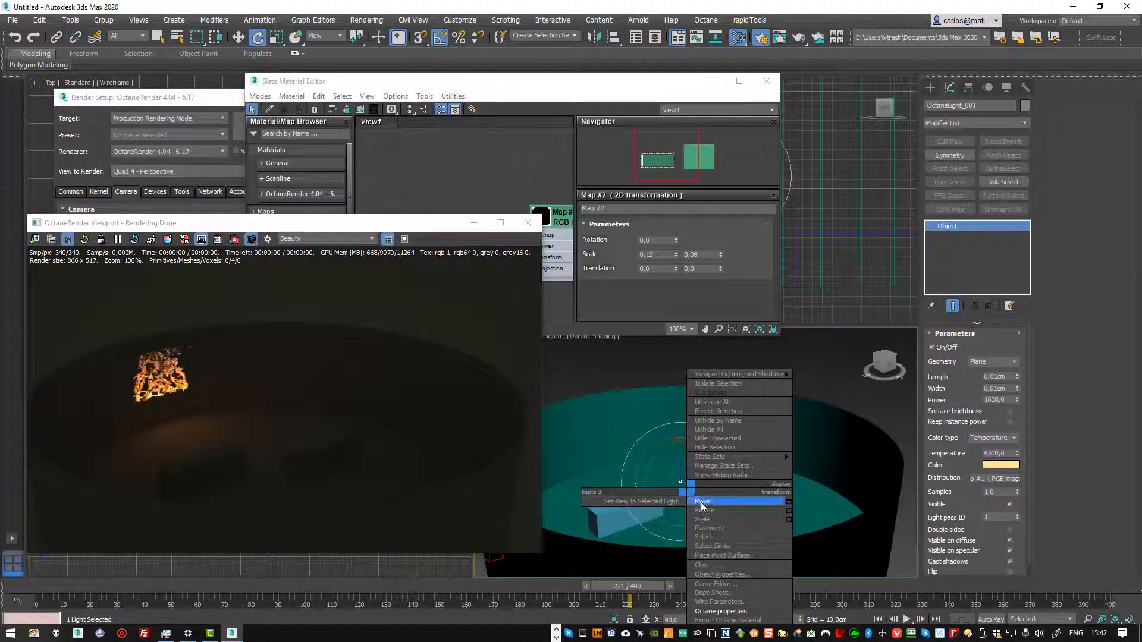
pyautogui.click(703, 519)
pyautogui.press('e')
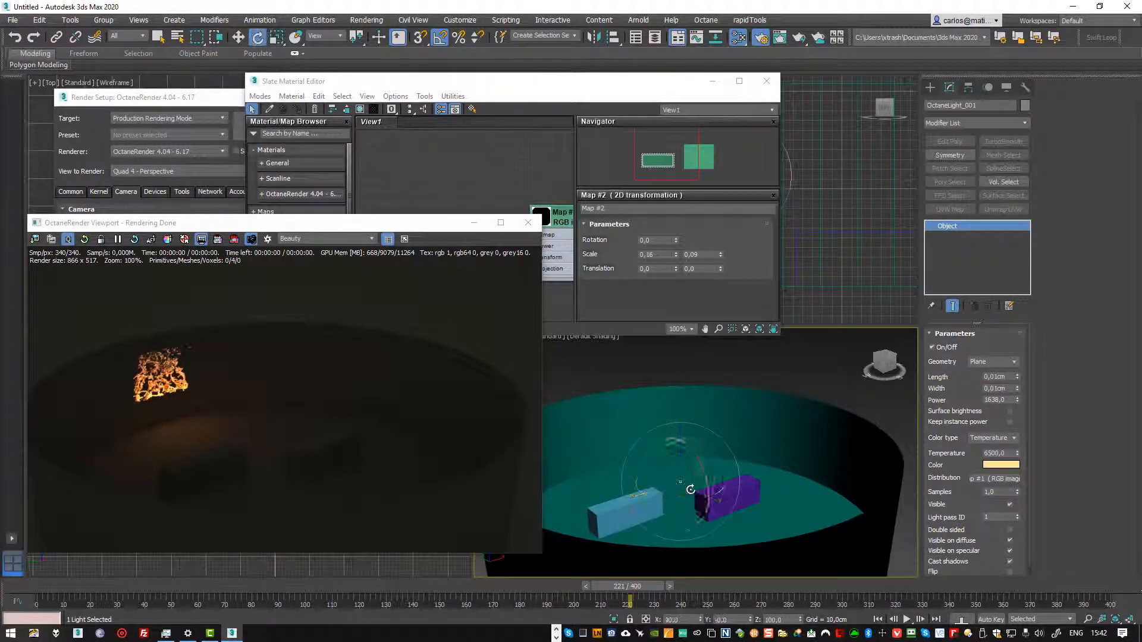
pyautogui.moveTo(699, 498); pyautogui.dragTo(637, 514)
pyautogui.moveTo(641, 514); pyautogui.dragTo(647, 515)
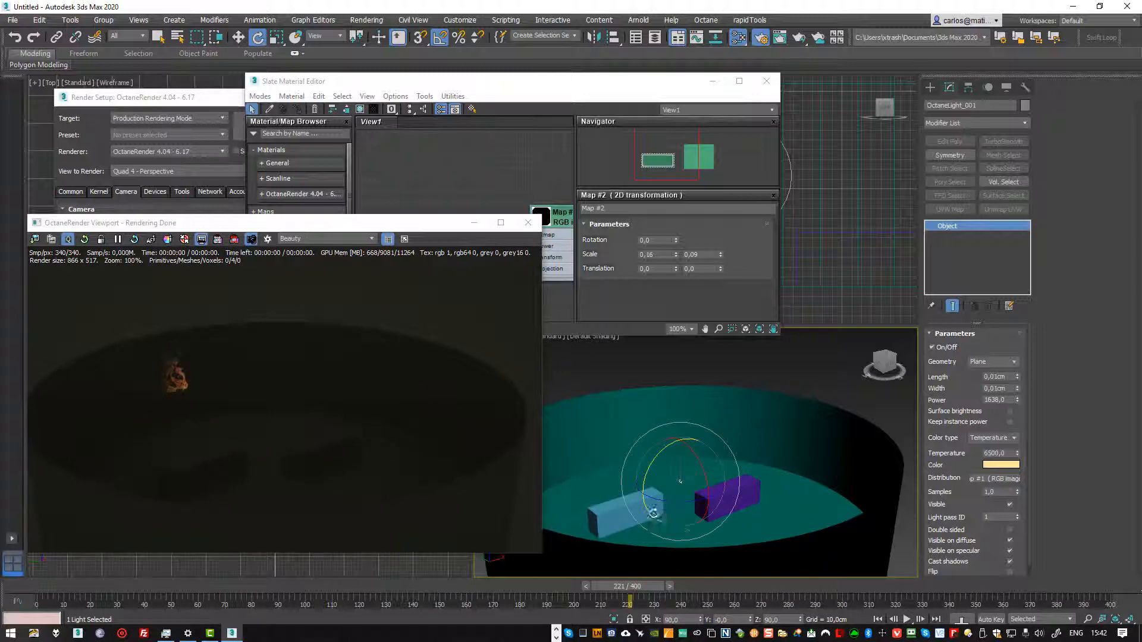
# - Rotate the Octane light back toward its previous direction and set its Z rotation to 180 degrees
pyautogui.scroll(3, 675, 485)
pyautogui.scroll(-4, 675, 486)
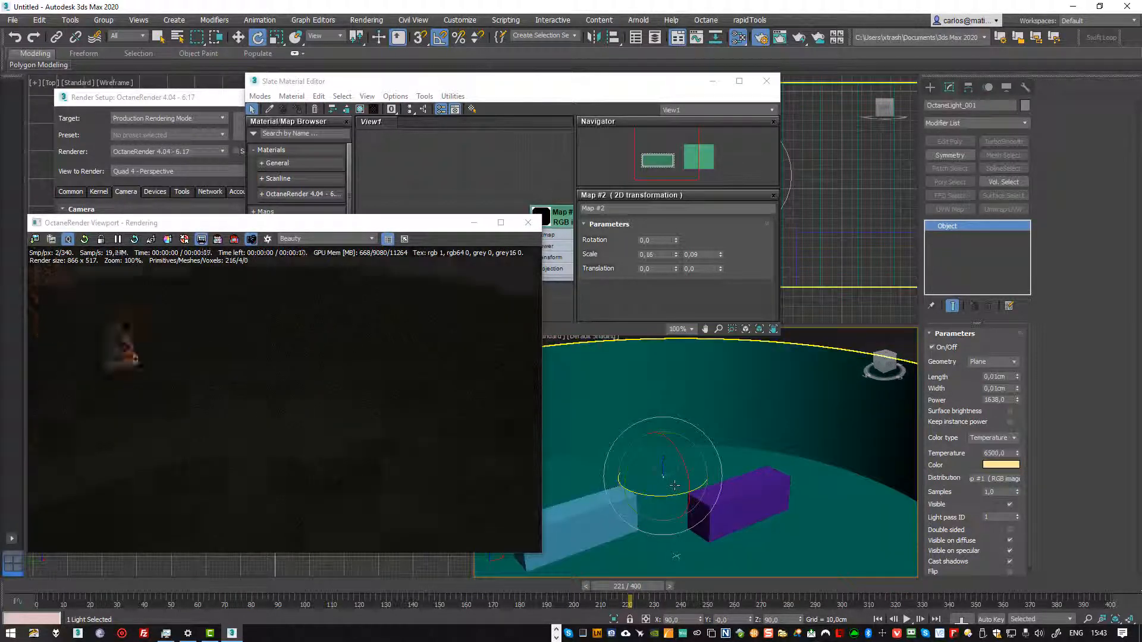
pyautogui.scroll(3, 674, 485)
pyautogui.scroll(3, 632, 458)
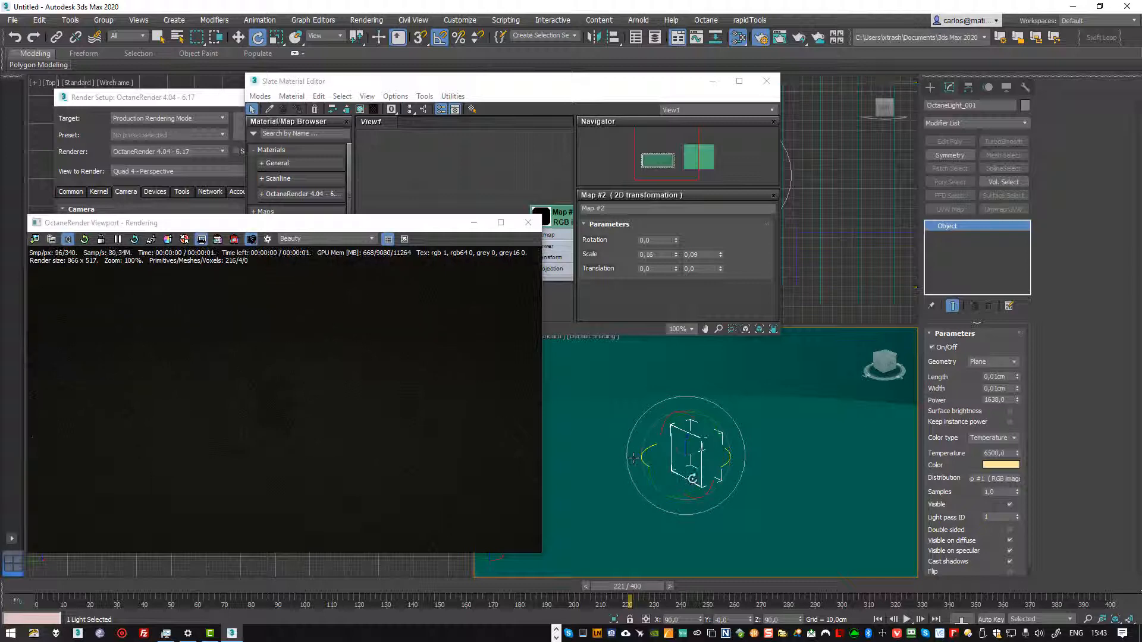
pyautogui.moveTo(724, 466); pyautogui.dragTo(767, 422)
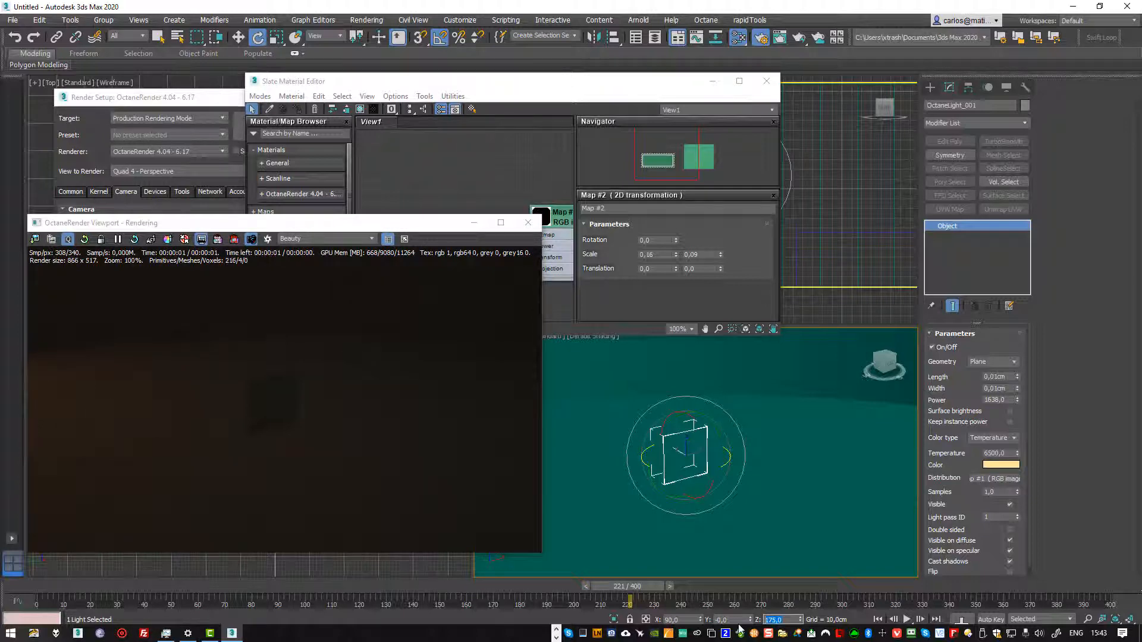
pyautogui.write('180')
pyautogui.press('Return')
pyautogui.scroll(-8, 687, 478)
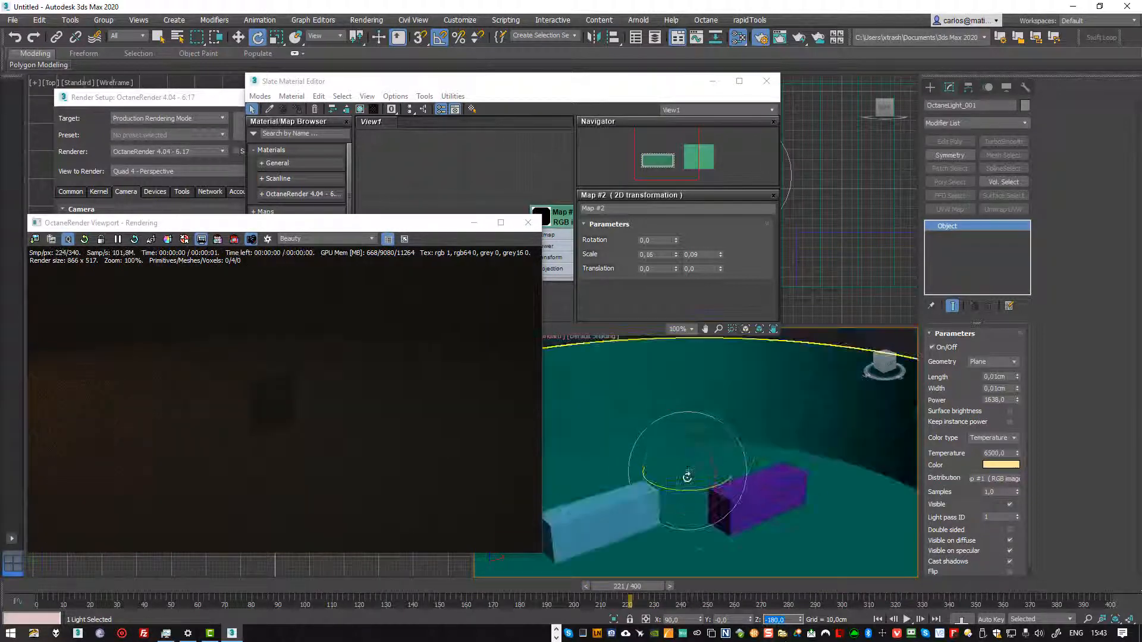
pyautogui.scroll(-3, 687, 478)
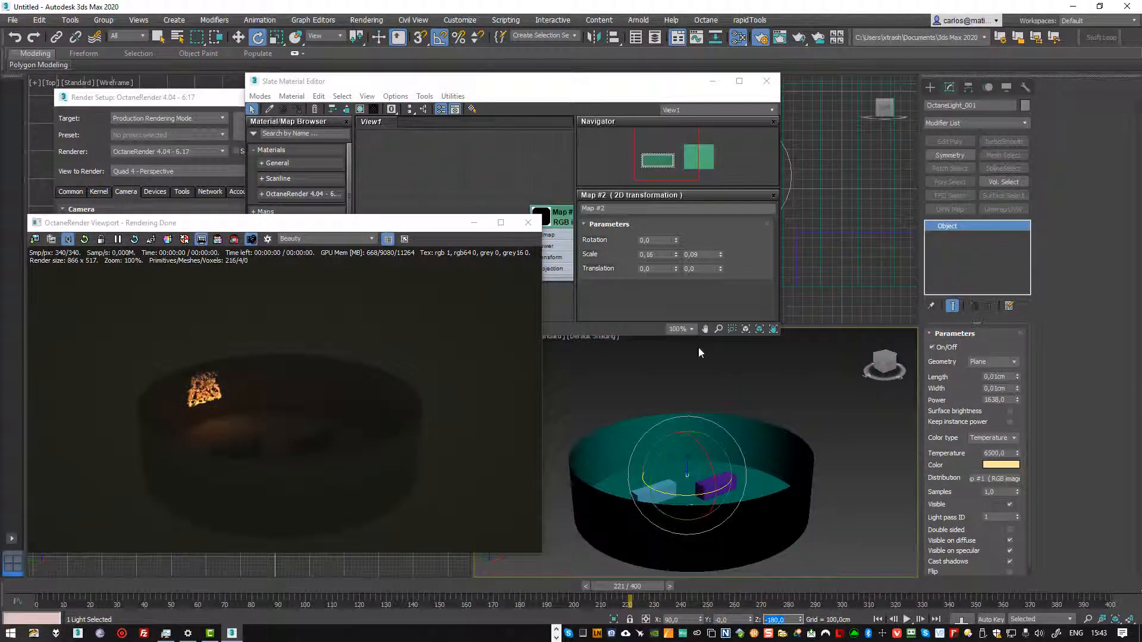
# - Enlarge the Slate Material Editor, line up the two map nodes, and show the RGB image map's projection settings
pyautogui.click(568, 153)
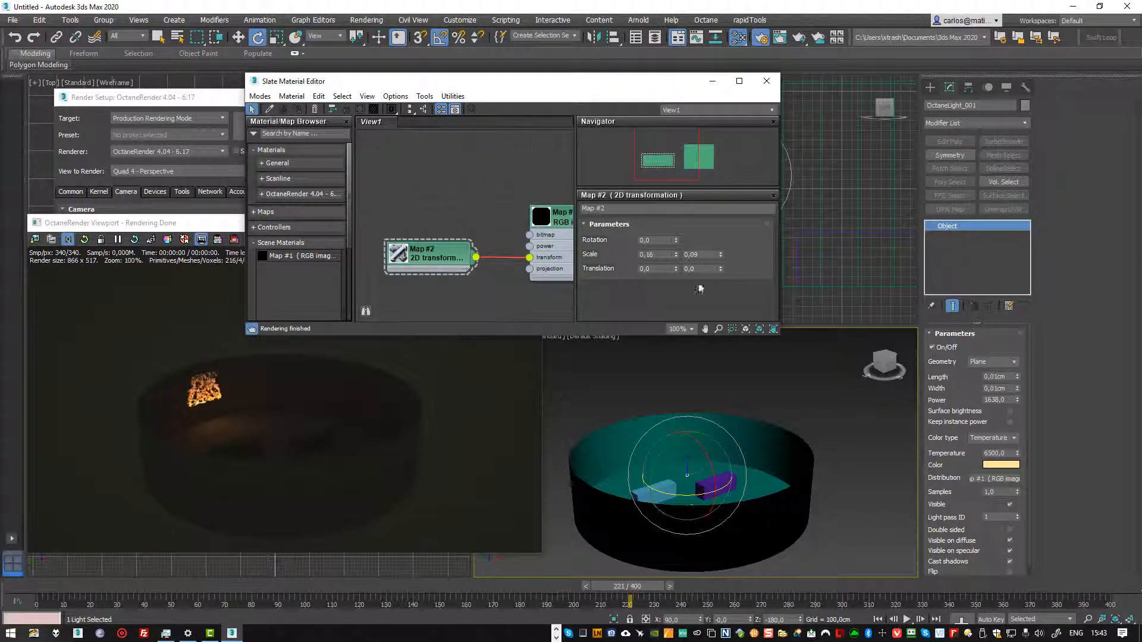
pyautogui.moveTo(780, 337); pyautogui.dragTo(881, 382)
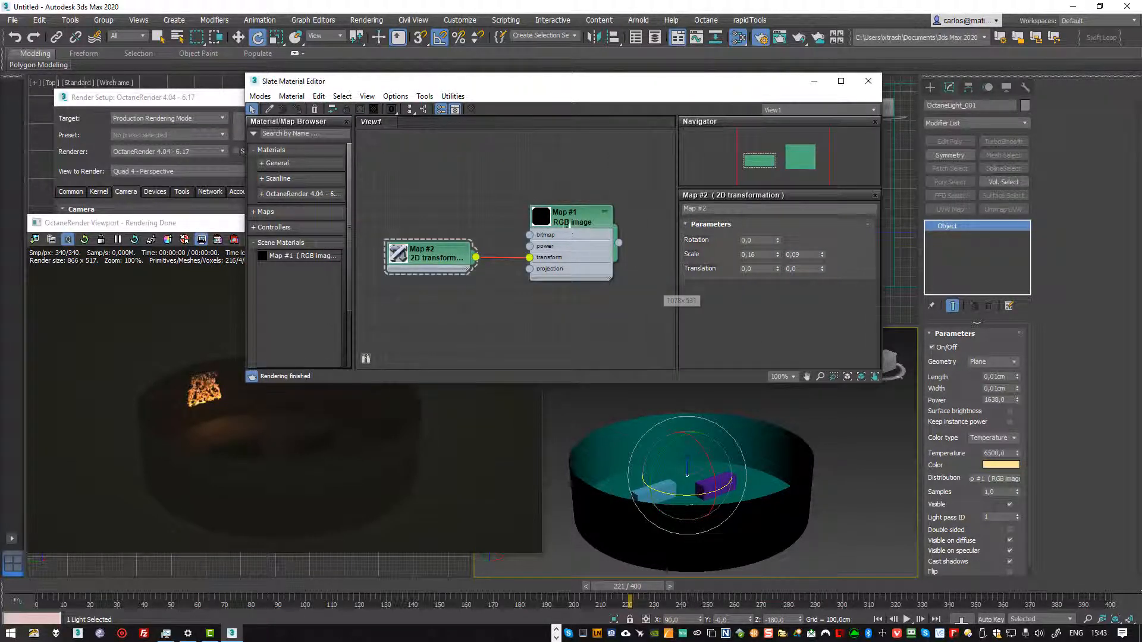
pyautogui.moveTo(571, 222); pyautogui.dragTo(569, 194)
pyautogui.doubleClick(563, 196)
pyautogui.click(631, 304)
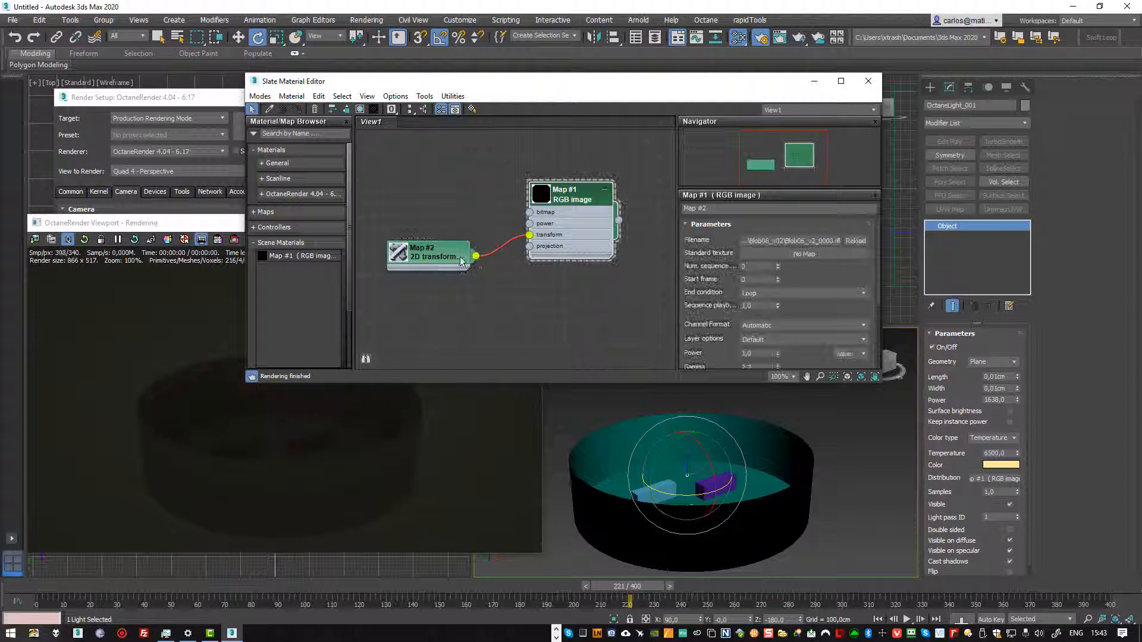
pyautogui.moveTo(452, 251); pyautogui.dragTo(463, 229)
pyautogui.scroll(-3, 798, 307)
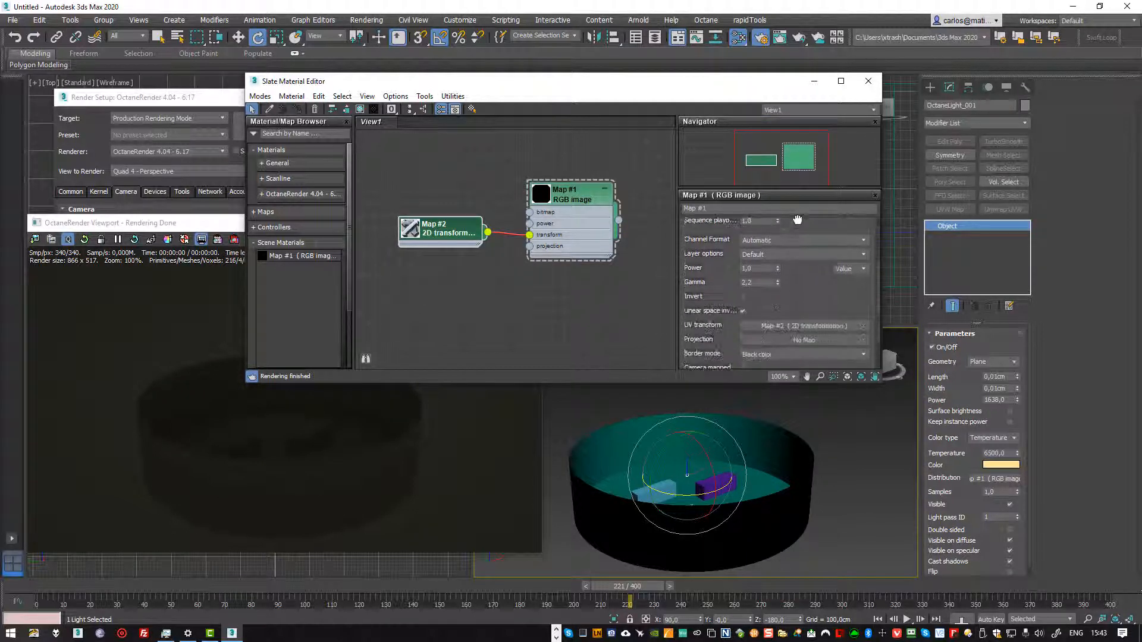
pyautogui.moveTo(778, 283); pyautogui.dragTo(794, 251)
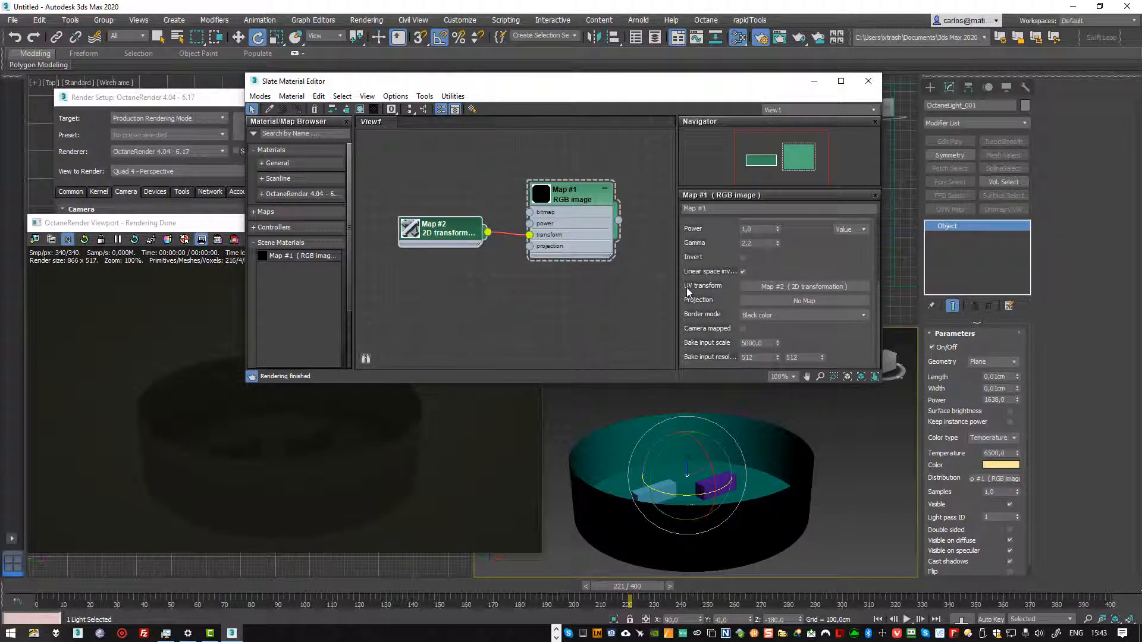
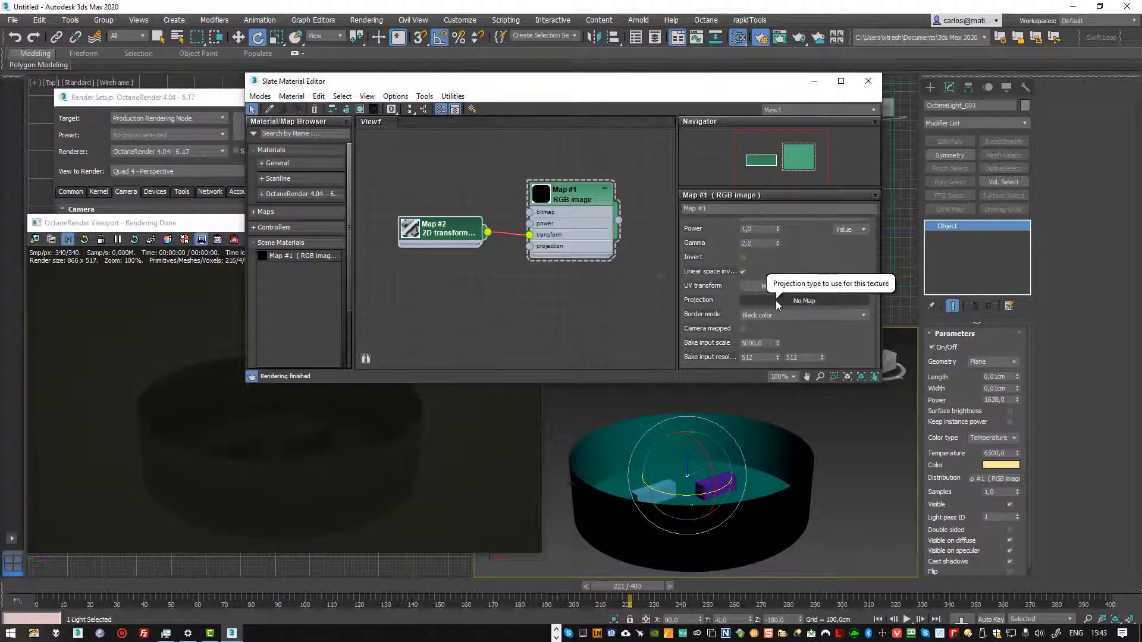
# - Assign an XYZ to UVW projection to the RGB image map and arrange its node below the 2D transformation node
pyautogui.click(790, 302)
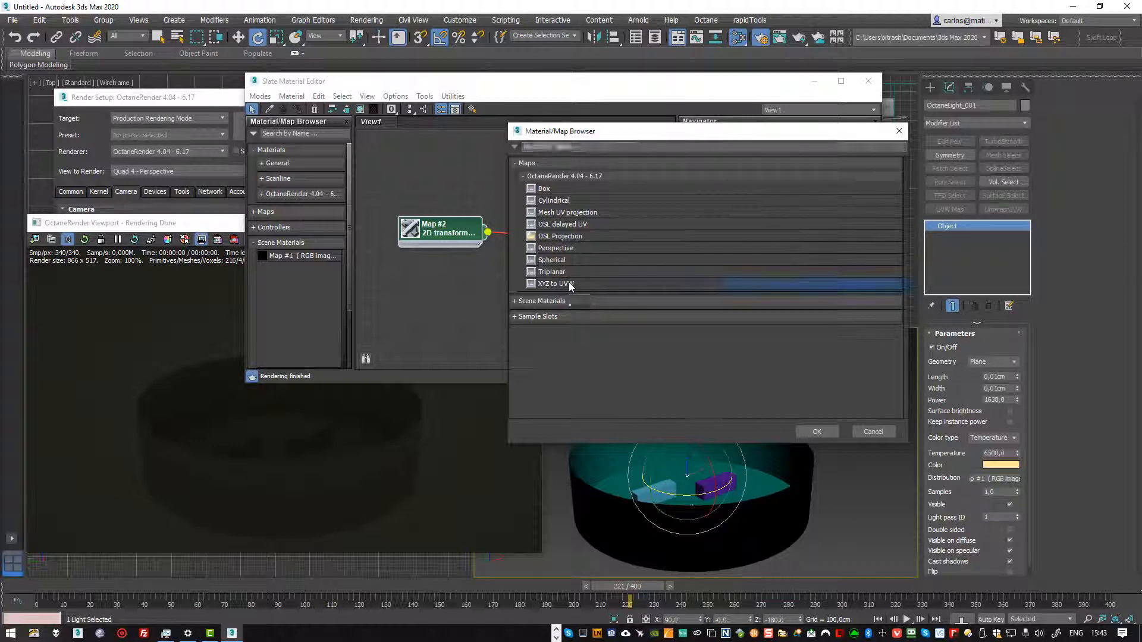
pyautogui.doubleClick(569, 284)
pyautogui.moveTo(425, 247); pyautogui.dragTo(449, 283)
pyautogui.click(449, 283)
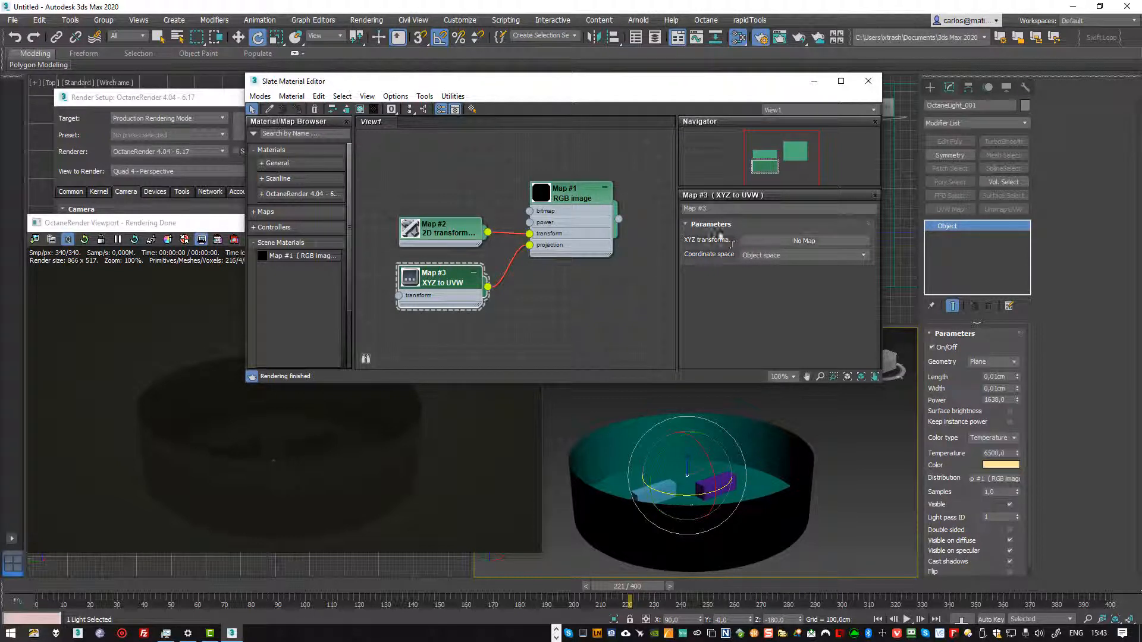
# - Keep the XYZ to UVW projection in Object space and assign a 3D transformation to its XYZ transformation
pyautogui.click(768, 257)
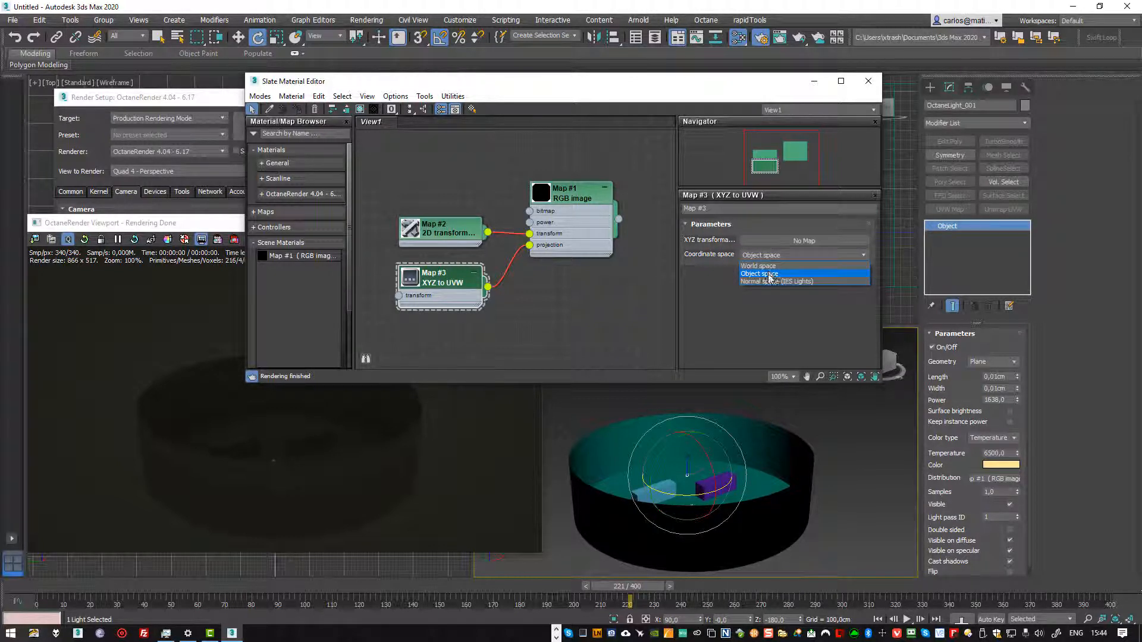
pyautogui.click(769, 275)
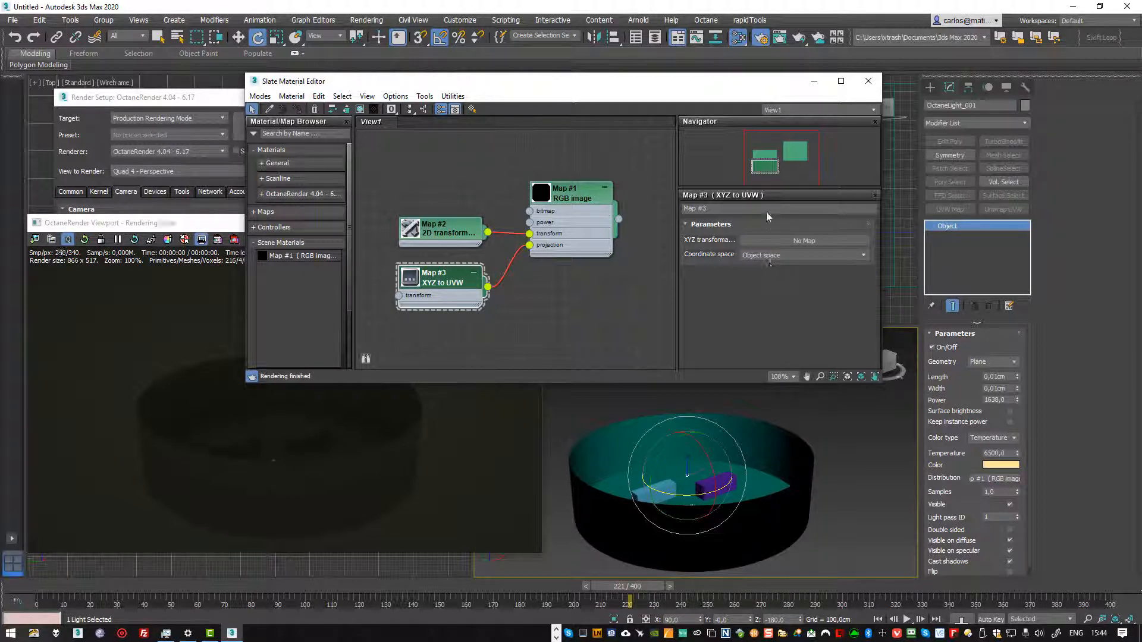
pyautogui.click(793, 241)
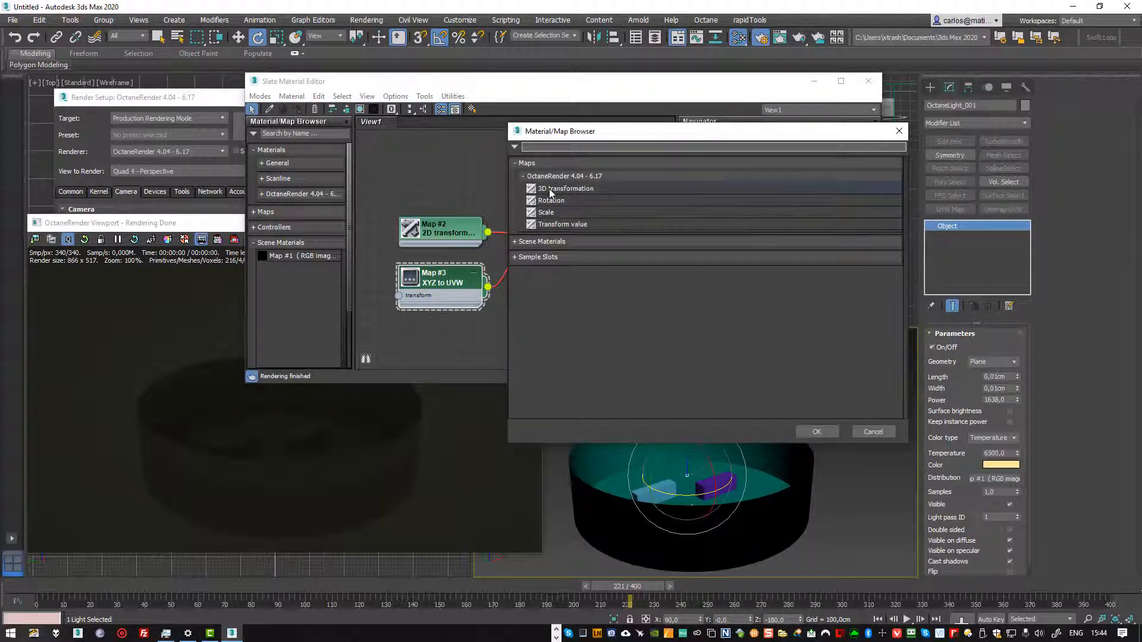
pyautogui.doubleClick(550, 189)
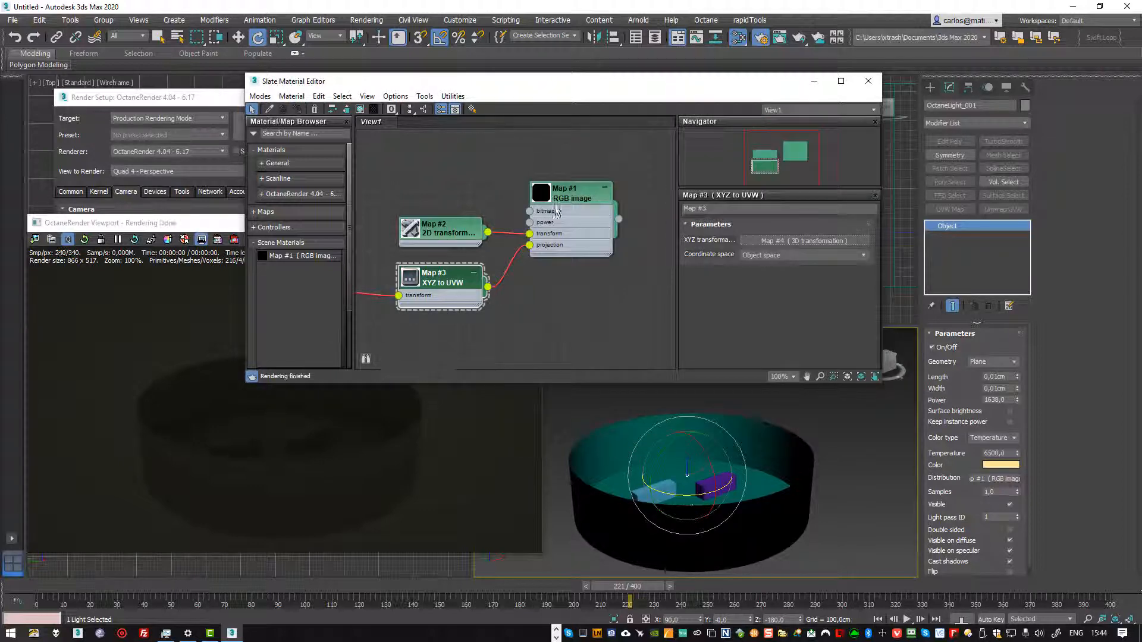
# - Move the render preview window clear of the perspective view and examine the projection around the light and boxes
pyautogui.keyDown('alt'); pyautogui.moveTo(628, 474); pyautogui.dragTo(696, 503, button='middle'); pyautogui.keyUp('alt')
pyautogui.scroll(5, 697, 502)
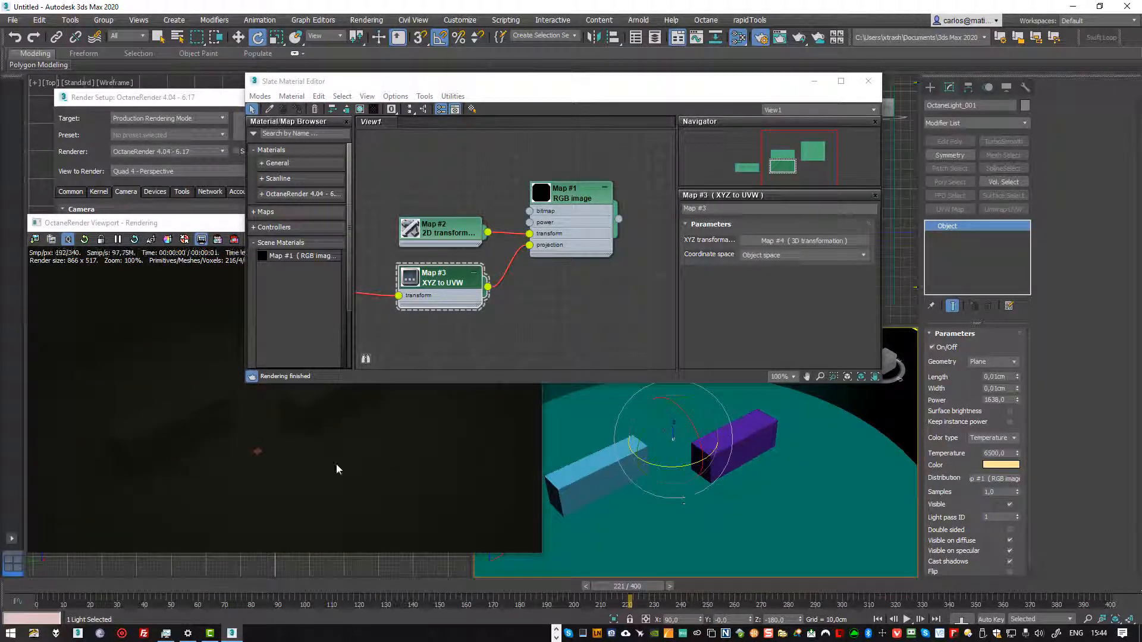
pyautogui.moveTo(230, 216); pyautogui.dragTo(213, 246)
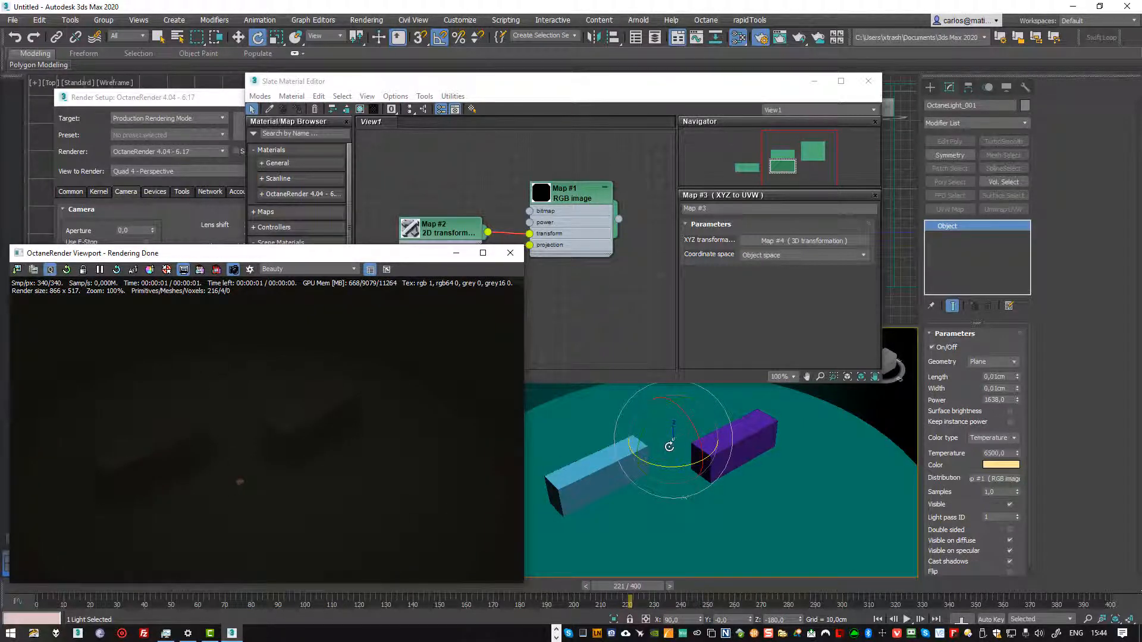
pyautogui.scroll(5, 669, 446)
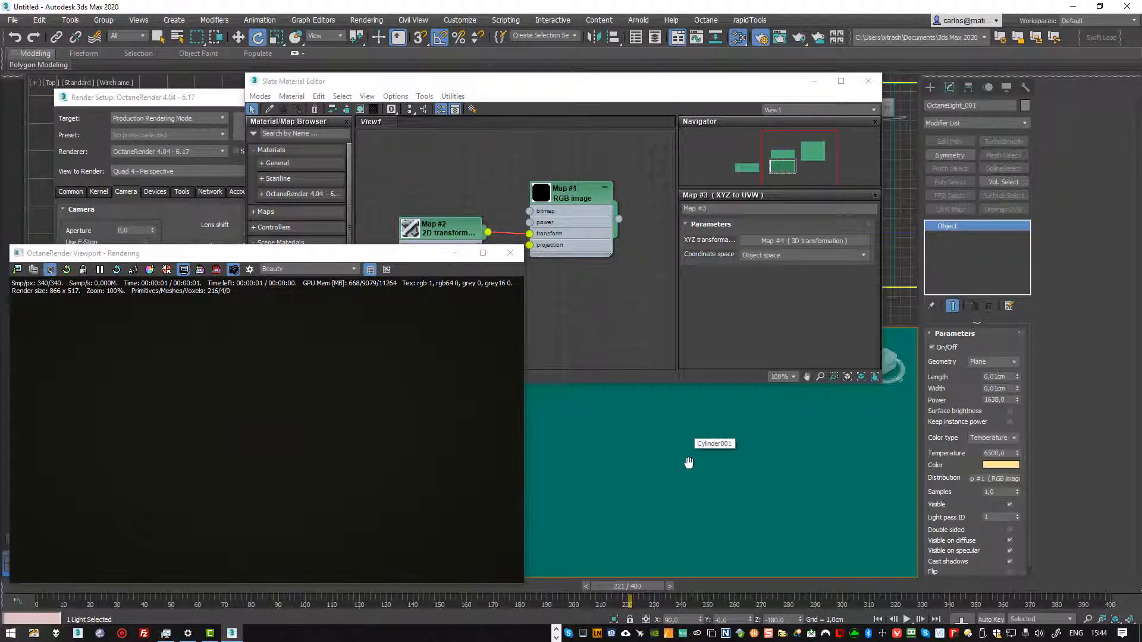
pyautogui.scroll(-4, 690, 455)
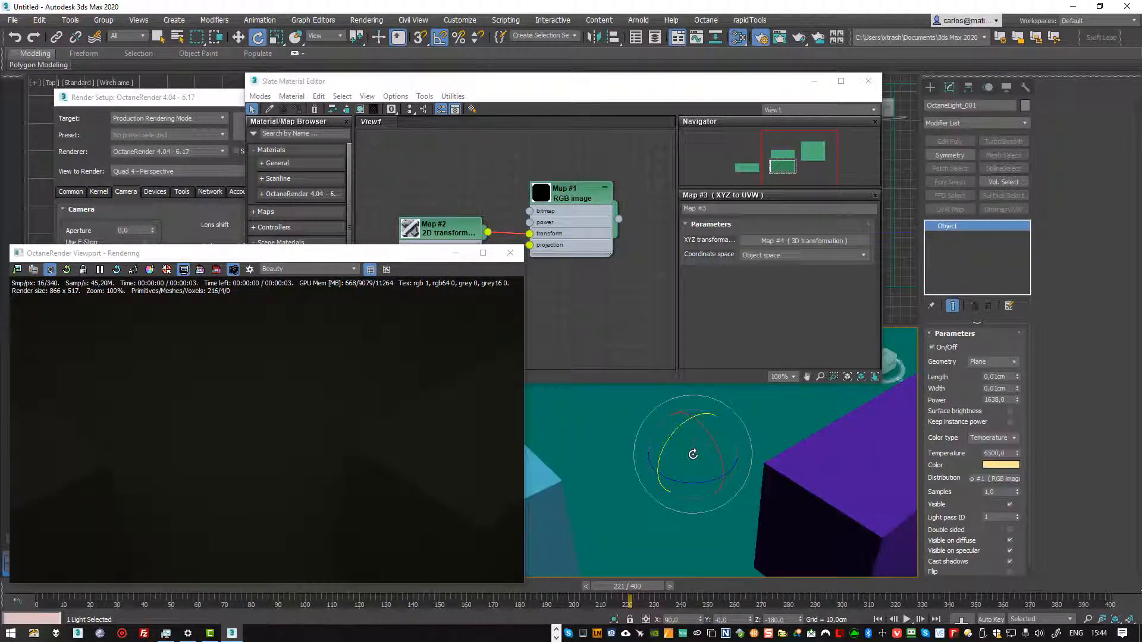
pyautogui.scroll(-5, 693, 455)
pyautogui.scroll(5, 699, 467)
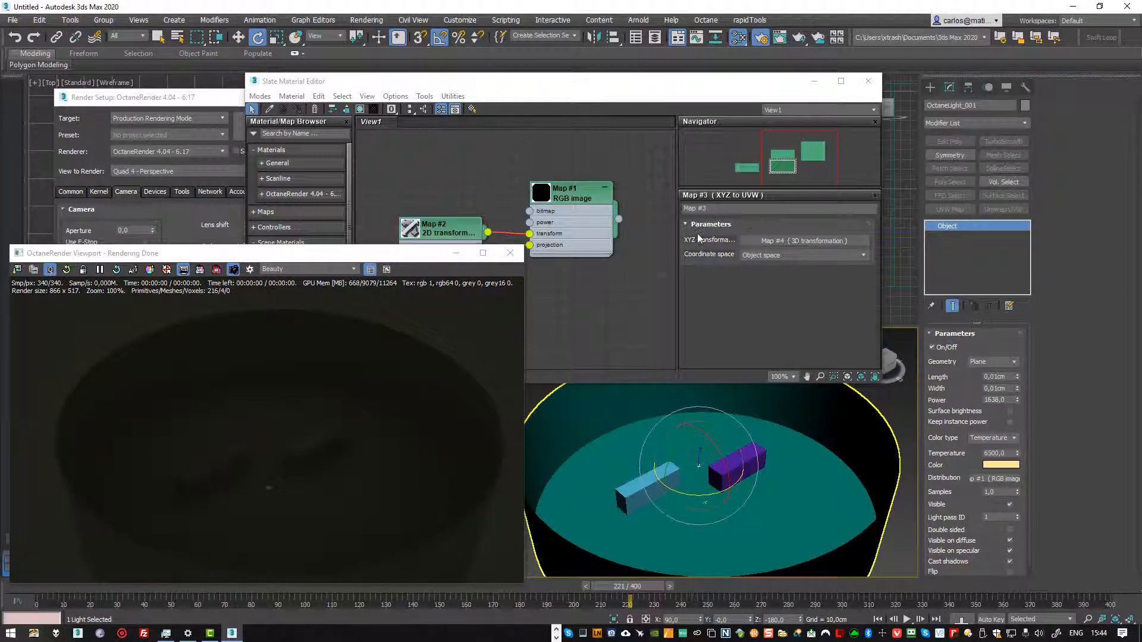
# - Show the 3D transformation node's parameters and set its first rotation value to -90
pyautogui.click(454, 168)
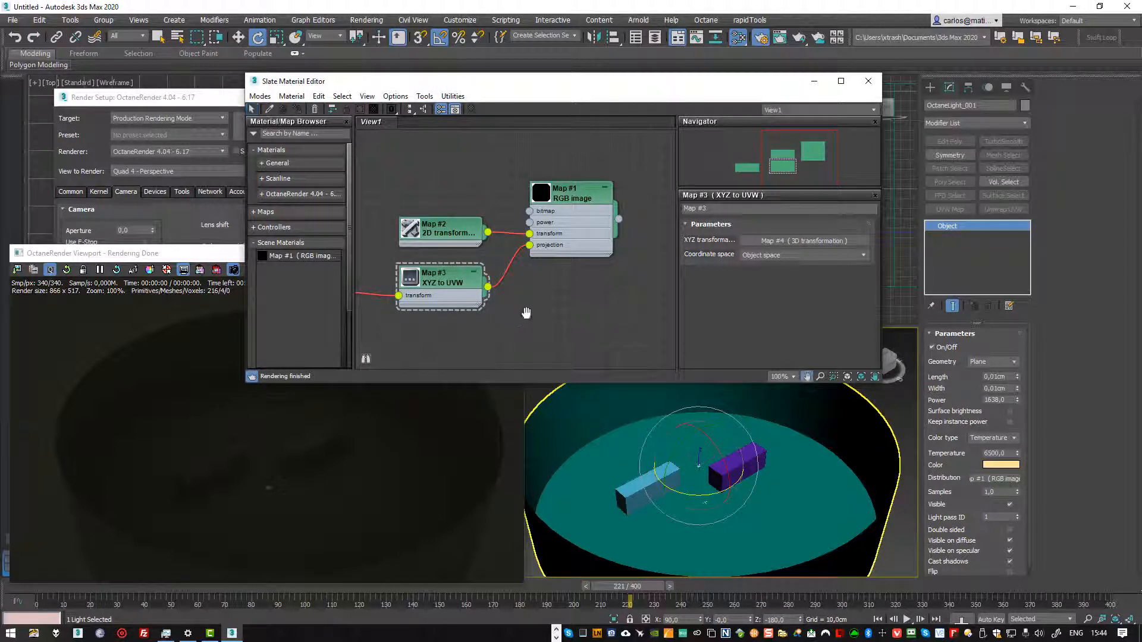
pyautogui.moveTo(526, 313); pyautogui.dragTo(615, 311, button='middle')
pyautogui.moveTo(399, 292); pyautogui.dragTo(427, 292)
pyautogui.doubleClick(427, 291)
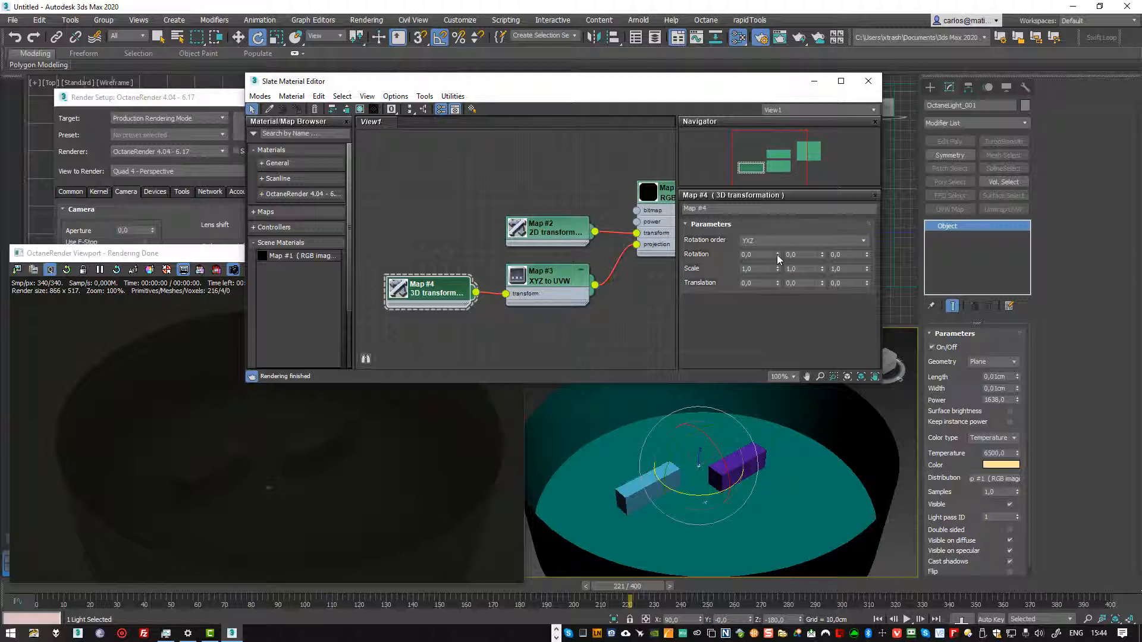
pyautogui.moveTo(778, 256); pyautogui.dragTo(777, 220)
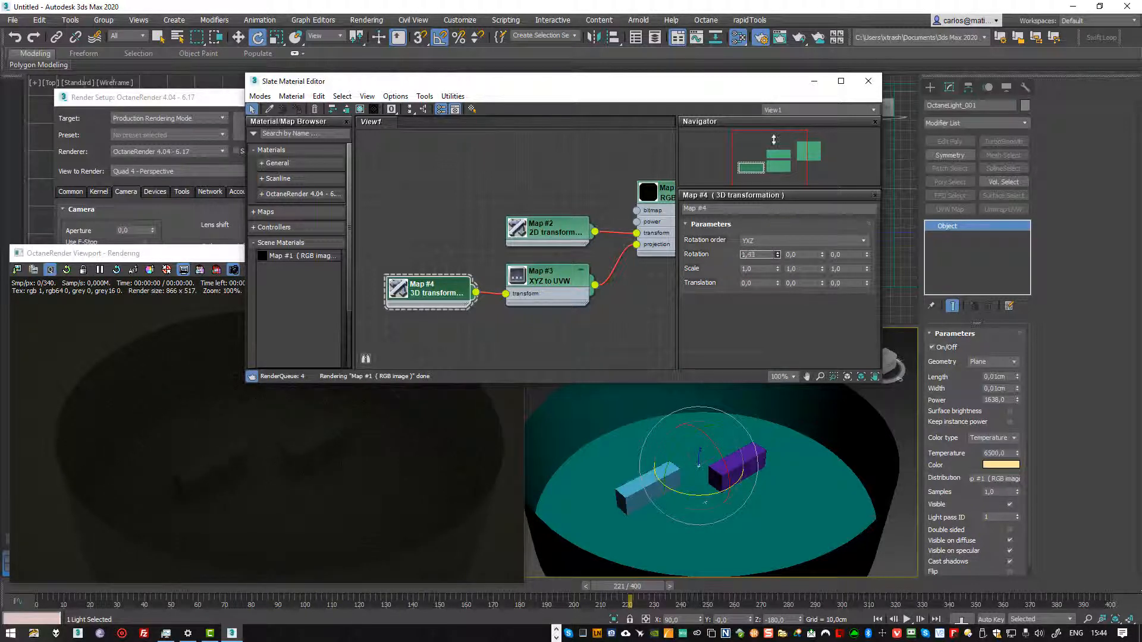
pyautogui.moveTo(771, 509); pyautogui.dragTo(834, 442)
pyautogui.moveTo(812, 538); pyautogui.dragTo(789, 235)
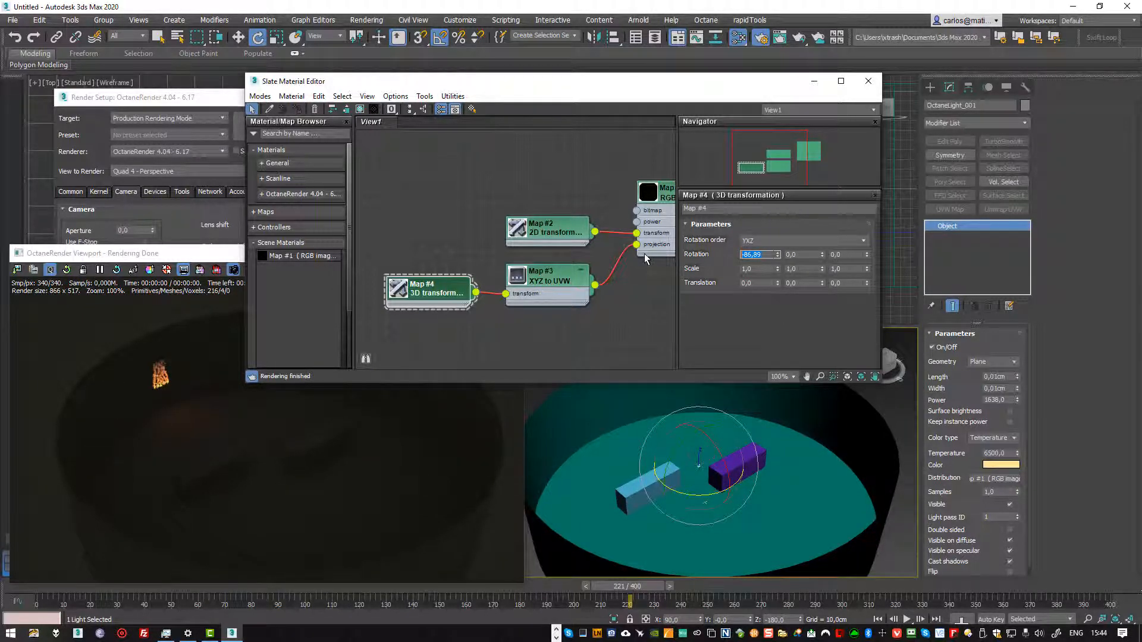
pyautogui.press('Return')
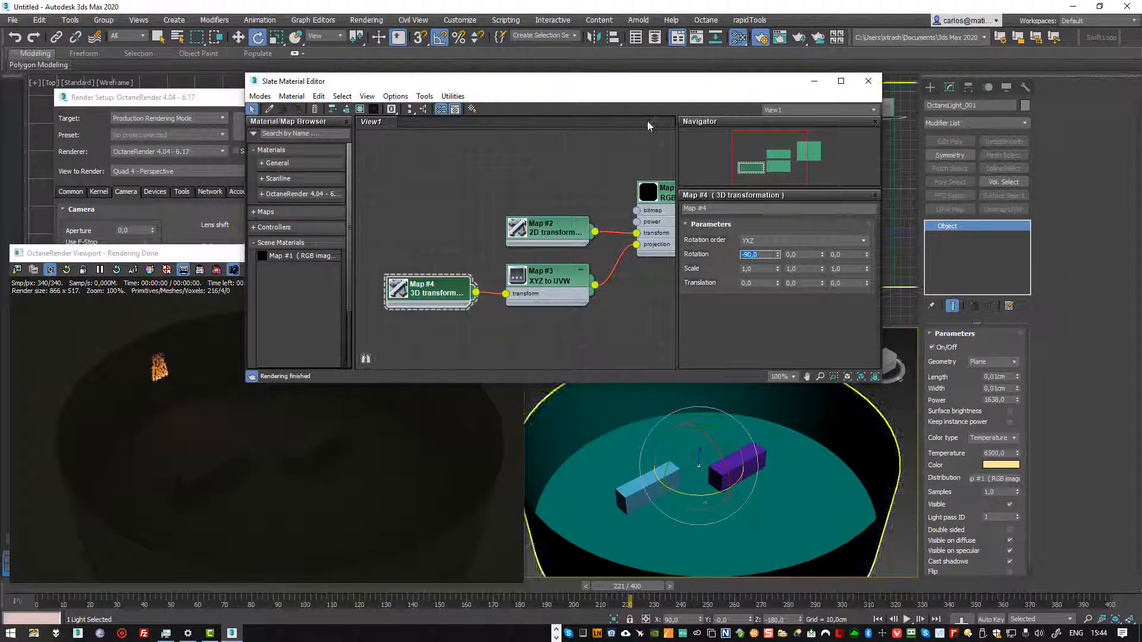
# - Shrink the Slate Material Editor to uncover the perspective viewport
pyautogui.moveTo(884, 383); pyautogui.dragTo(765, 333)
pyautogui.moveTo(709, 486)
pyautogui.mouseDown()
pyautogui.moveTo(662, 495)
pyautogui.moveTo(713, 498)
pyautogui.moveTo(703, 498)
pyautogui.moveTo(726, 467)
pyautogui.moveTo(720, 444)
pyautogui.moveTo(728, 479)
pyautogui.mouseUp()
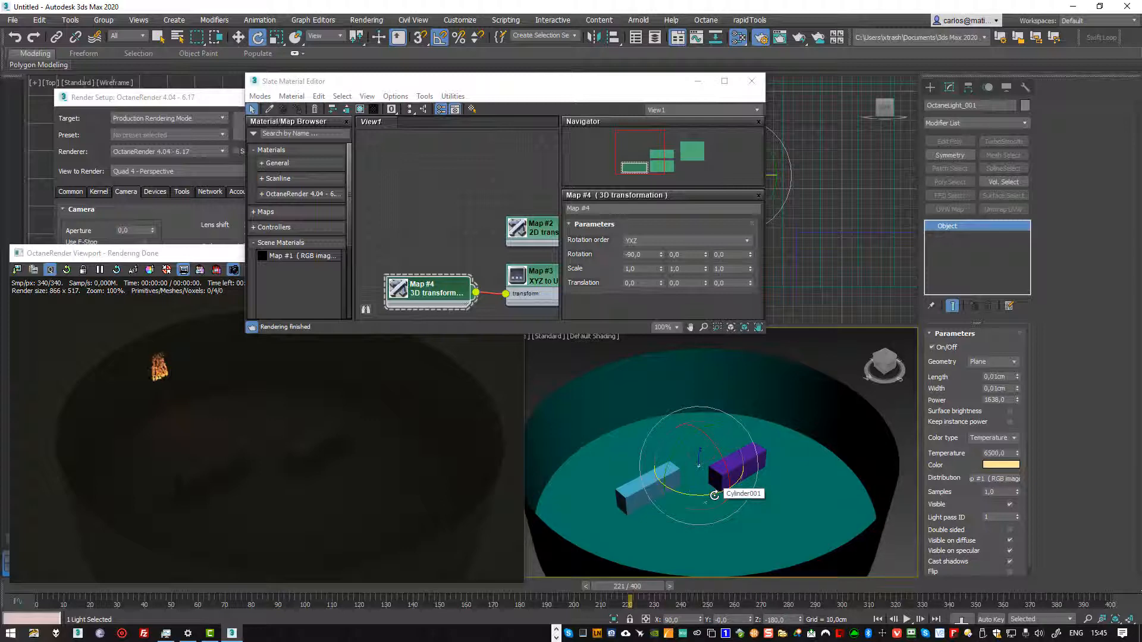
pyautogui.moveTo(718, 492)
pyautogui.mouseDown()
pyautogui.moveTo(671, 489)
pyautogui.moveTo(714, 480)
pyautogui.mouseUp()
# - Move the Octane light along Y away from the lit wall to about -364 cm, and back to about 108 cm
pyautogui.press('w')
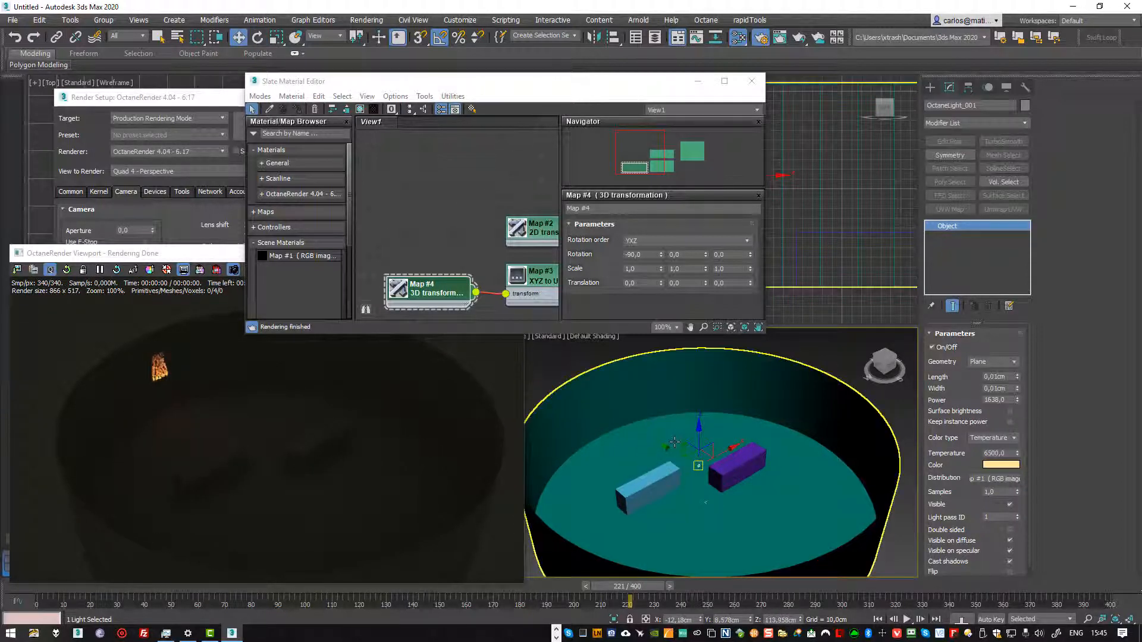
pyautogui.moveTo(672, 445); pyautogui.dragTo(789, 560)
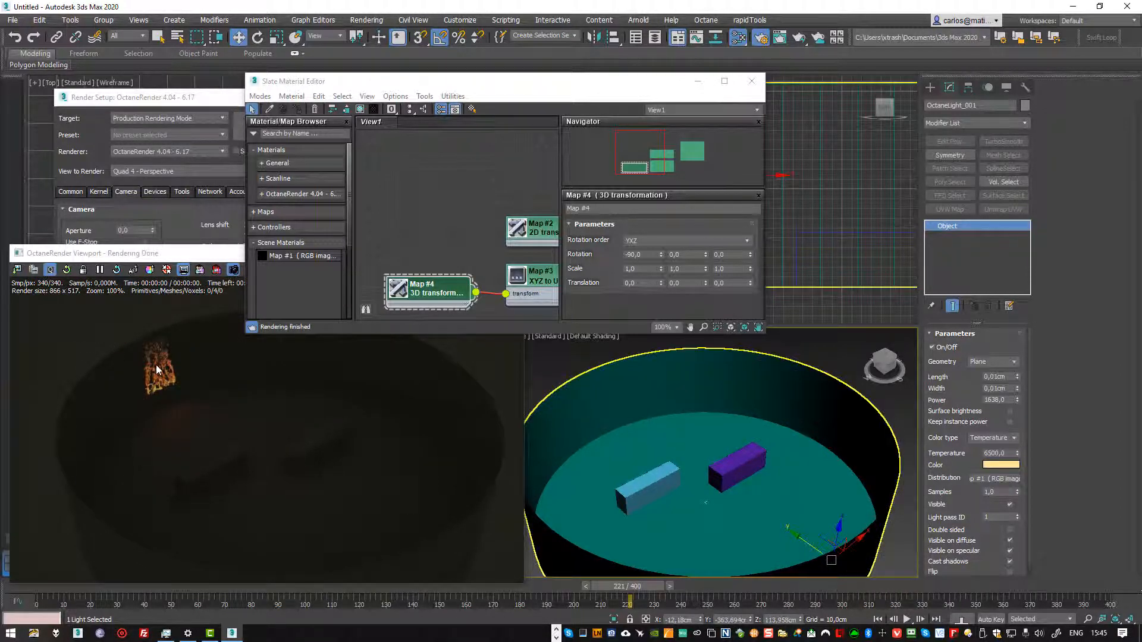
pyautogui.scroll(3, 642, 386)
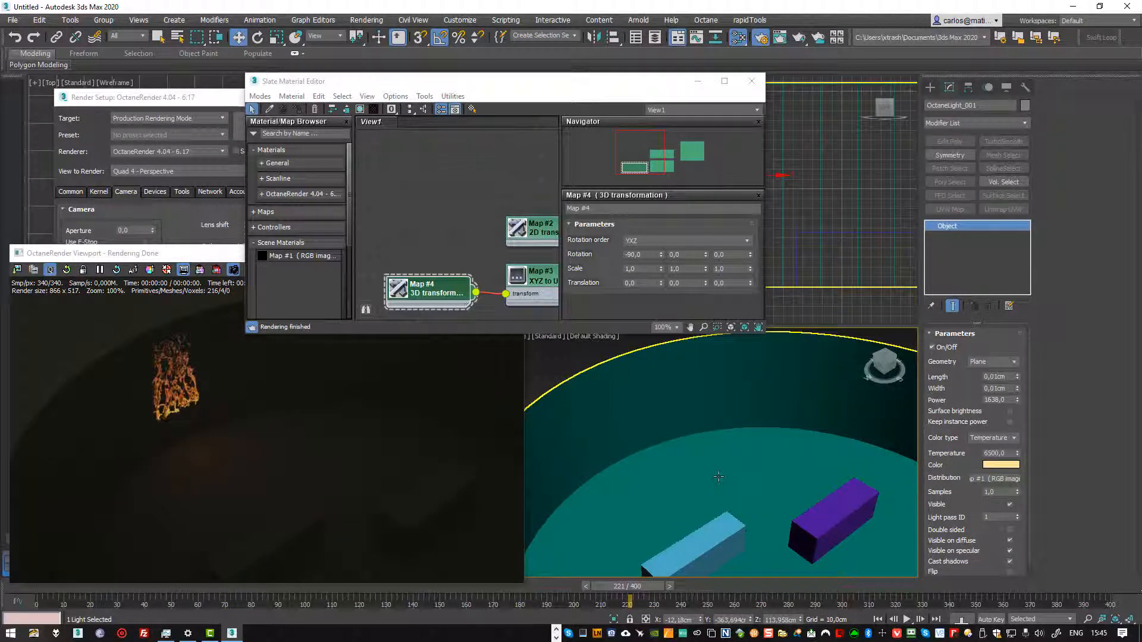
pyautogui.scroll(-3, 732, 482)
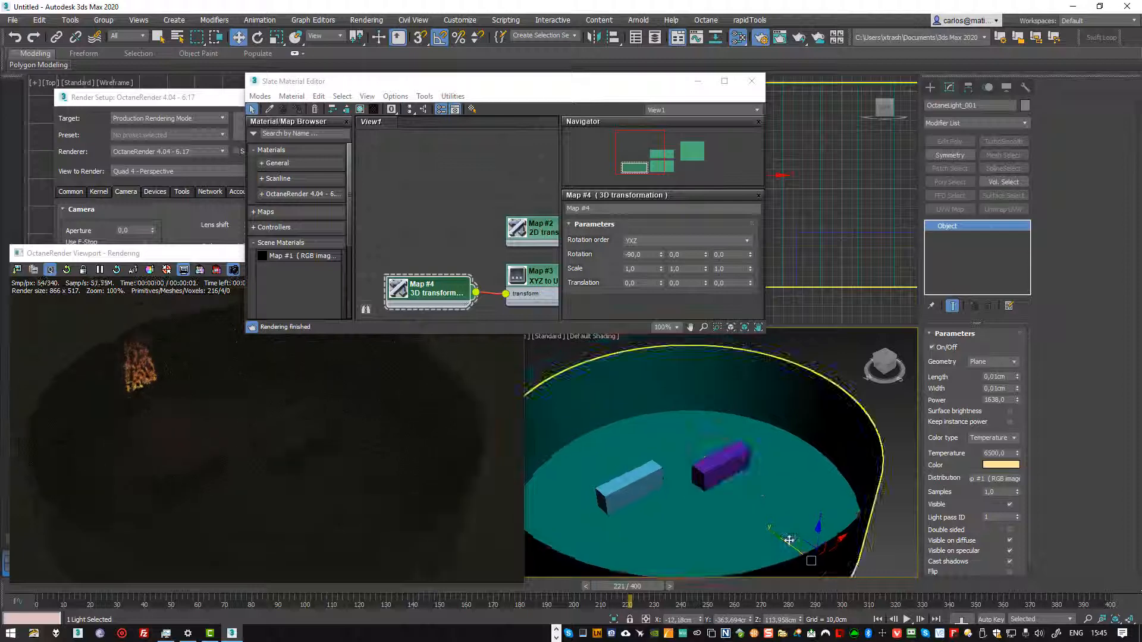
pyautogui.moveTo(788, 541); pyautogui.dragTo(653, 443)
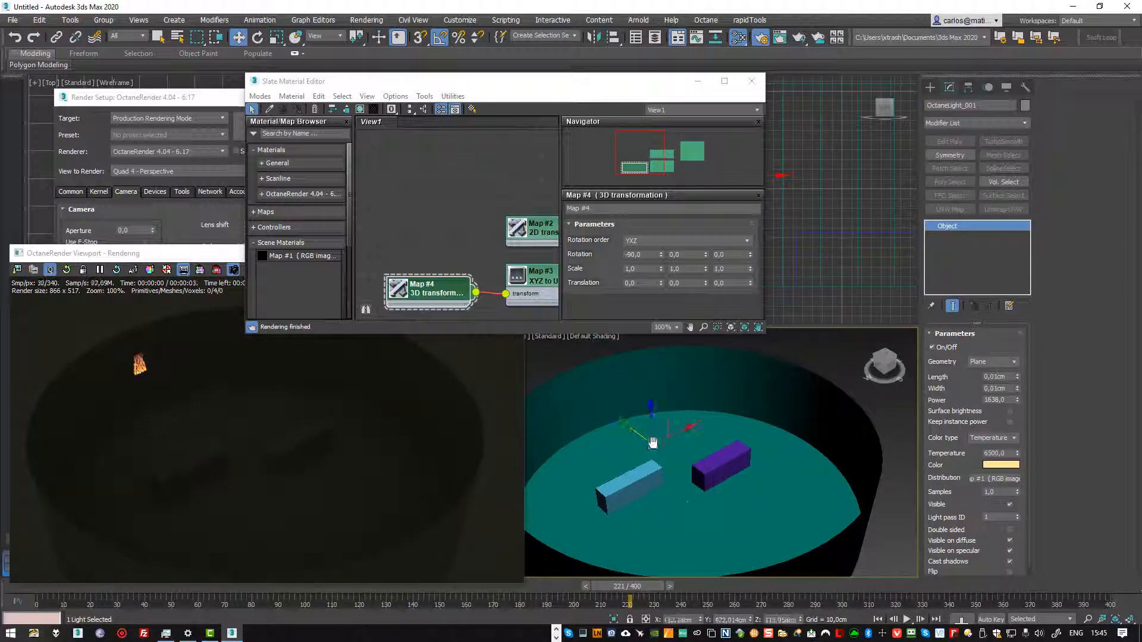
pyautogui.moveTo(653, 443); pyautogui.dragTo(735, 462, button='middle')
# - Set the 3D transformation's scale to 2 on all three axes
pyautogui.doubleClick(642, 269)
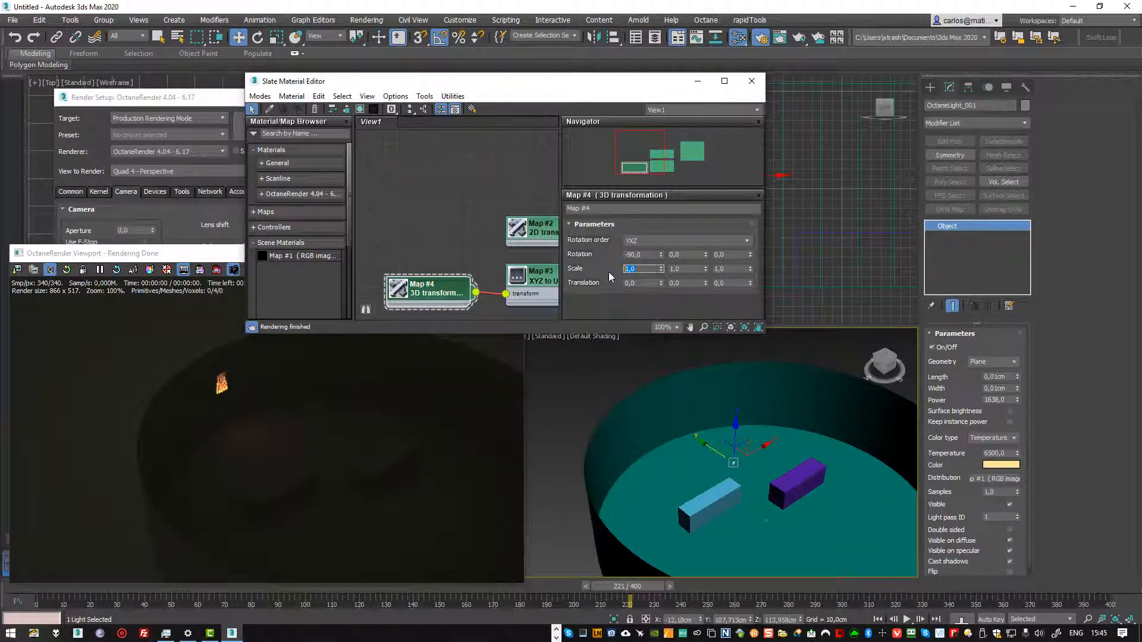
pyautogui.write('2')
pyautogui.press('Tab')
pyautogui.write('2')
pyautogui.press('Tab')
pyautogui.write('2')
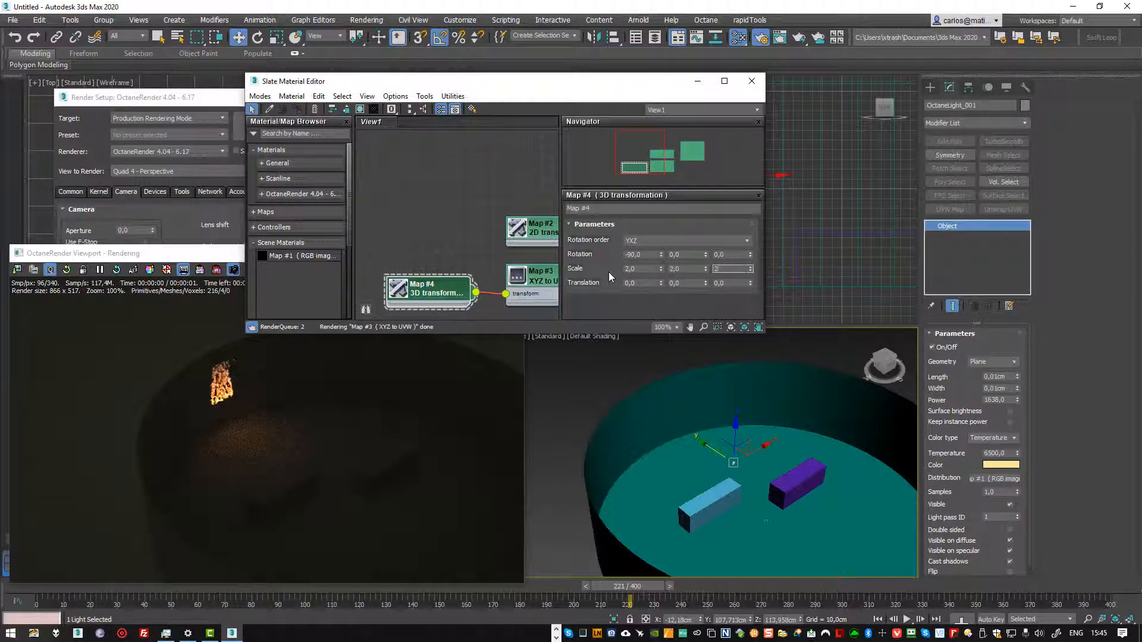
pyautogui.press('Tab')
# - Set the 3D transformation's scale to 4 on all three axes
pyautogui.hotkey('shift', 'Tab')
pyautogui.hotkey('shift', 'Tab')
pyautogui.hotkey('shift', 'Tab')
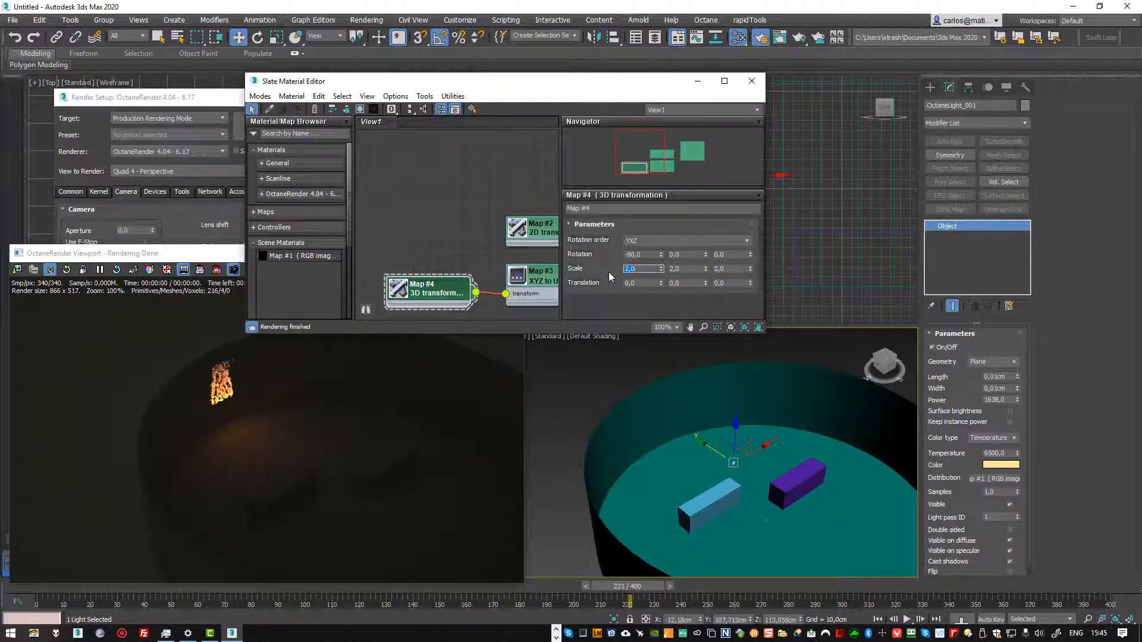
pyautogui.write('4')
pyautogui.press('Tab')
pyautogui.write('4')
pyautogui.press('Tab')
pyautogui.write('4')
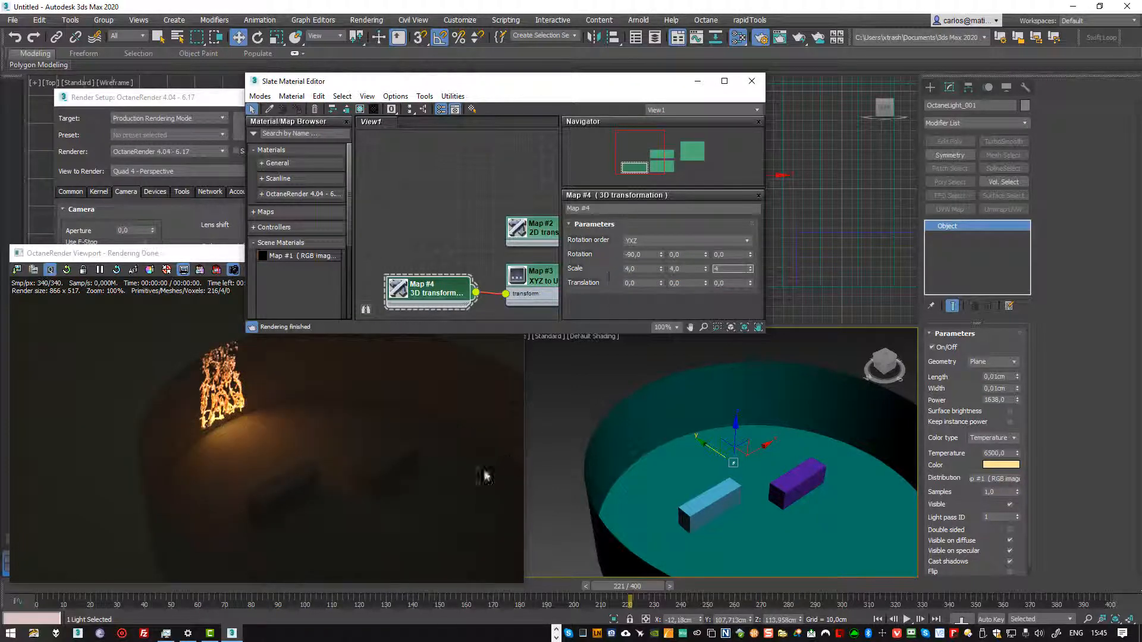
pyautogui.press('Tab')
# - Move the time slider to frame 197 and compare the parameters of the 2D and 3D transformation nodes
pyautogui.moveTo(138, 588); pyautogui.dragTo(566, 591)
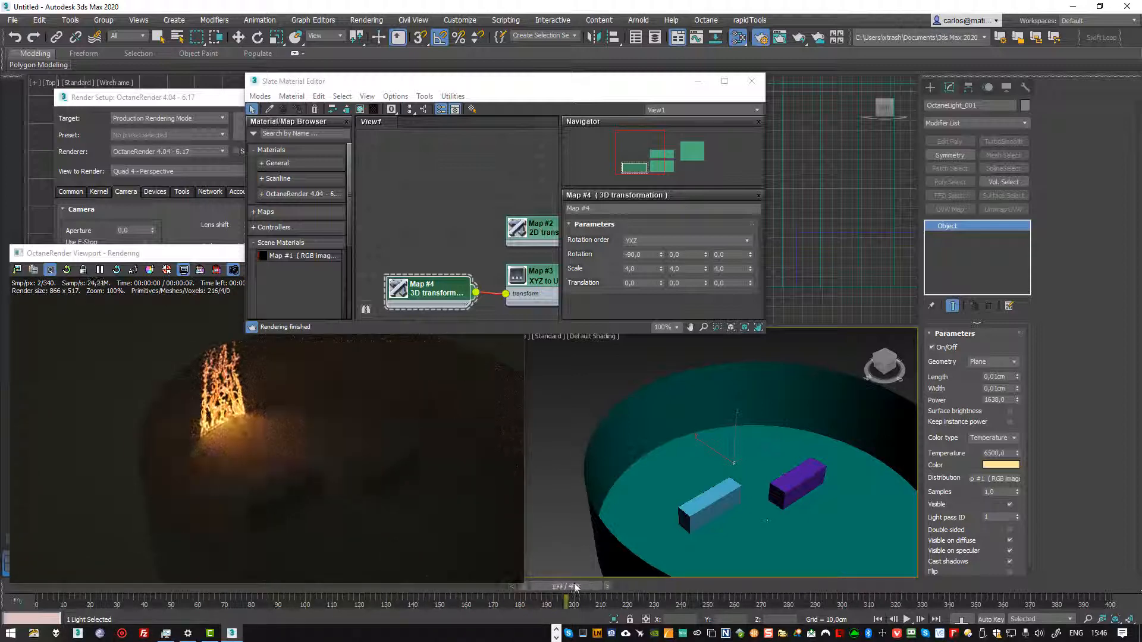
pyautogui.press('w')
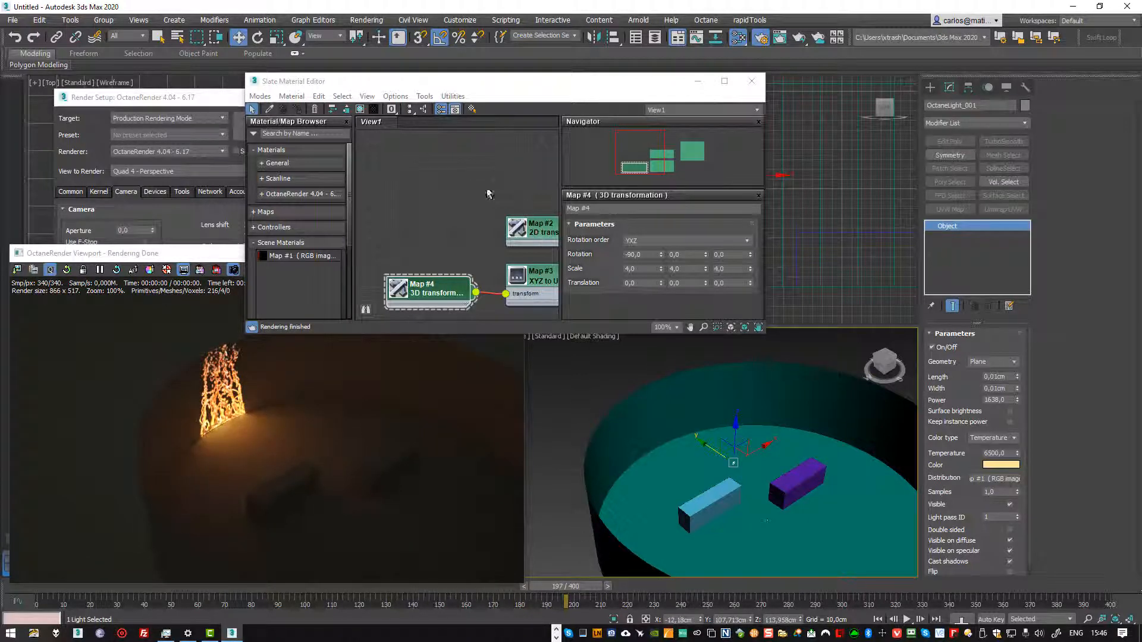
pyautogui.moveTo(477, 191); pyautogui.dragTo(388, 159, button='middle')
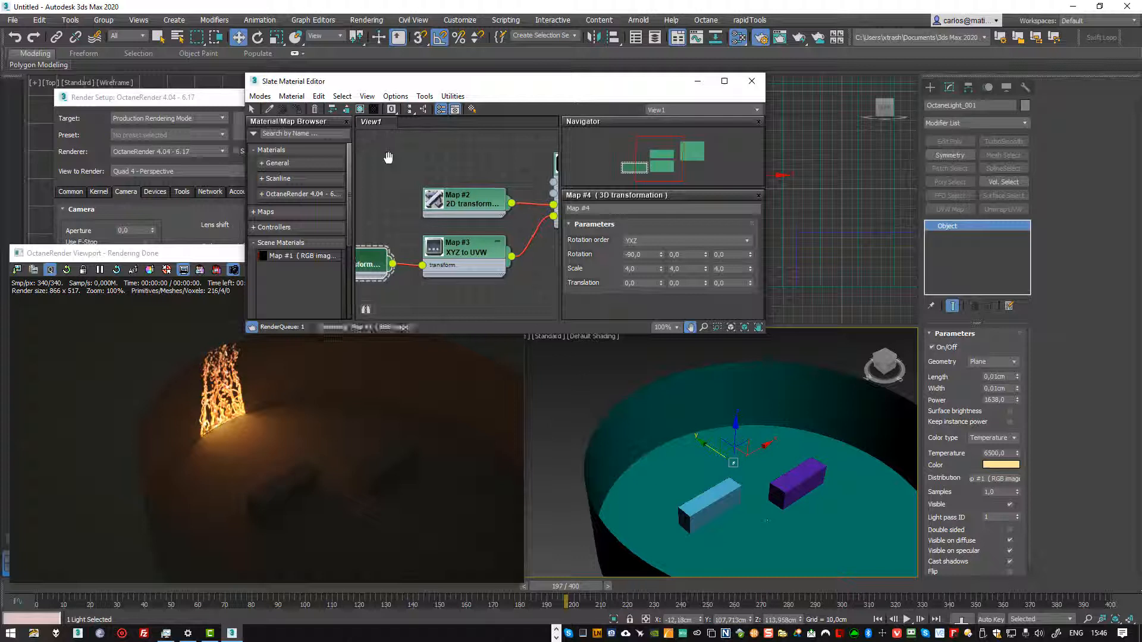
pyautogui.click(462, 207)
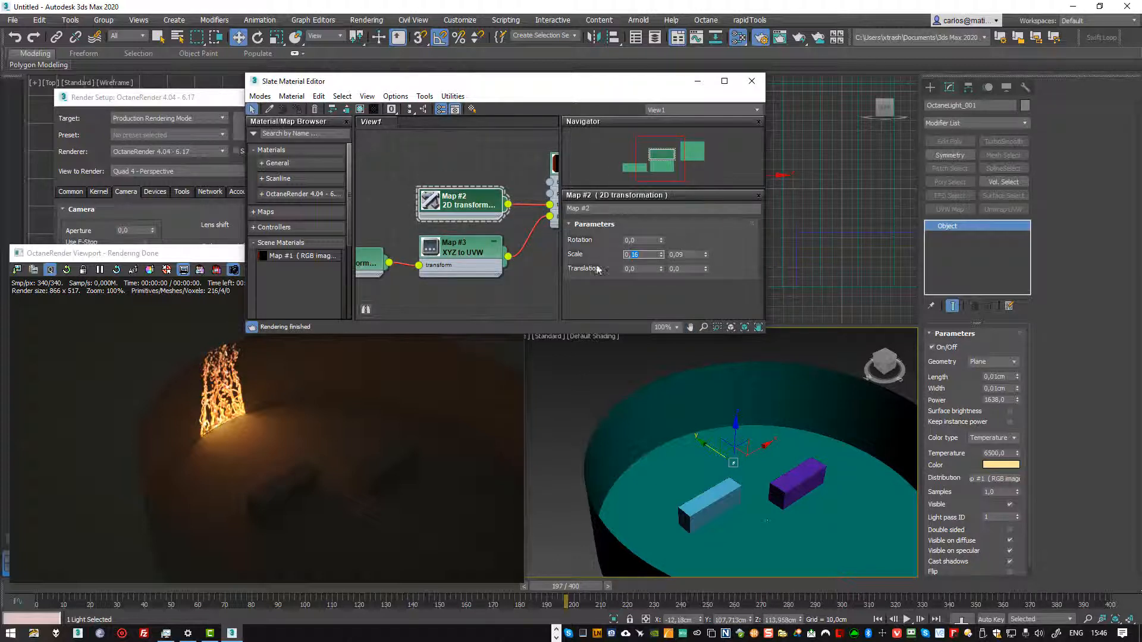
pyautogui.moveTo(413, 232); pyautogui.dragTo(461, 217, button='middle')
pyautogui.click(405, 250)
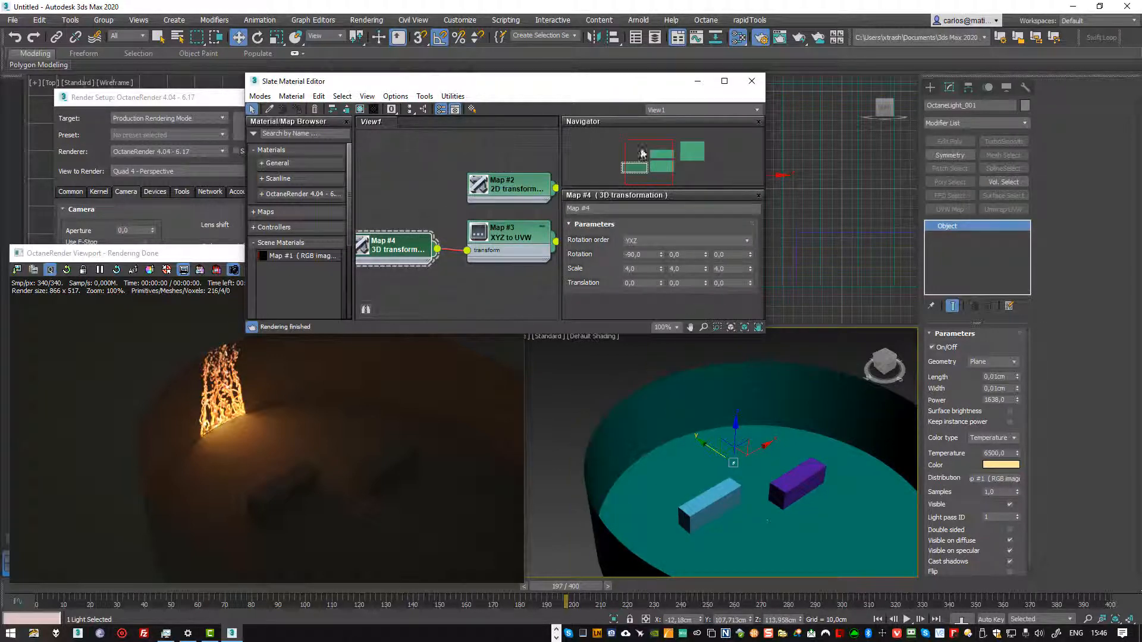
# - Move the Slate Material Editor aside to uncover the wireframe viewport and bring the light into view there
pyautogui.moveTo(640, 84); pyautogui.dragTo(456, 84)
pyautogui.scroll(-2, 701, 217)
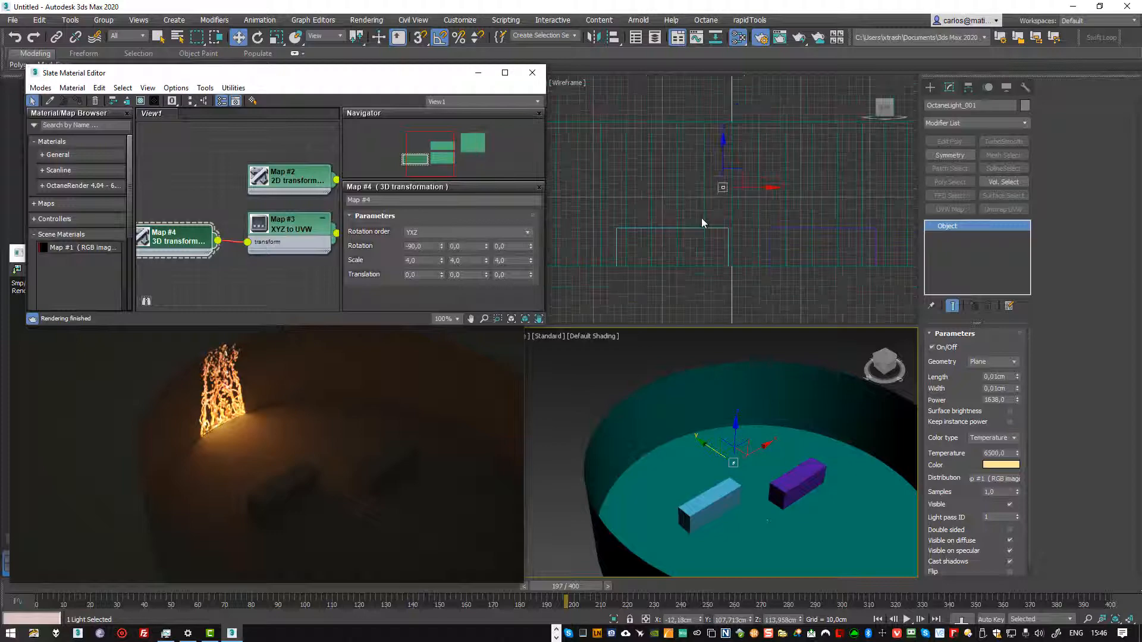
pyautogui.moveTo(664, 229); pyautogui.dragTo(698, 255, button='middle')
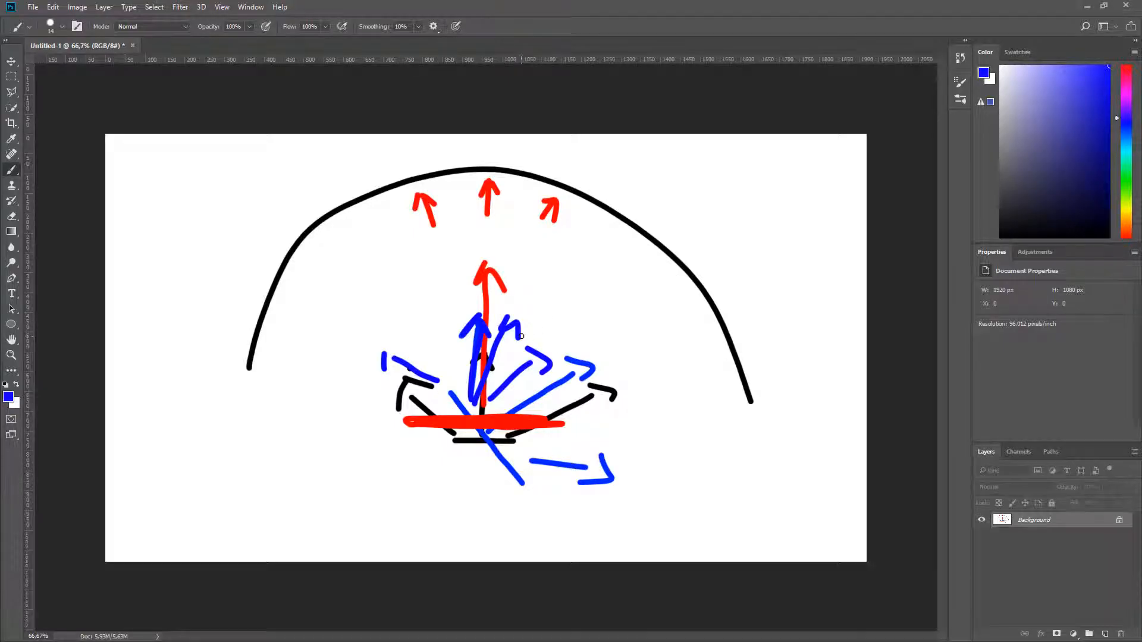
# - In a new blank Photoshop document, sketch a vertical blue wall and an upper projector with beams reaching both ends of the wall
pyautogui.hotkey('ctrl', 'n')
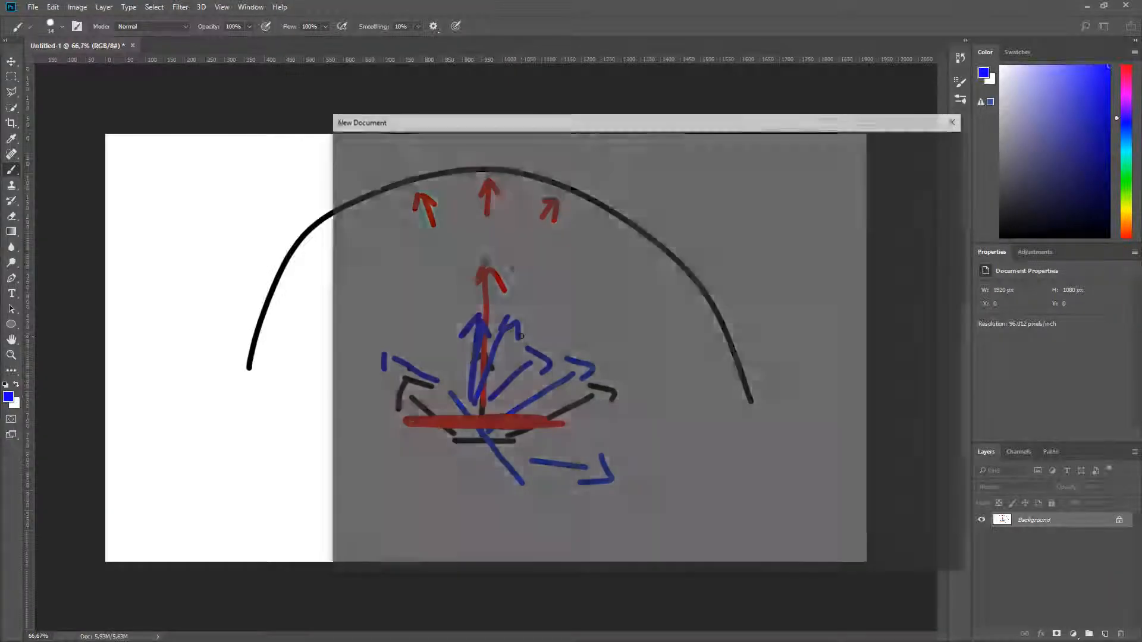
pyautogui.press('Return')
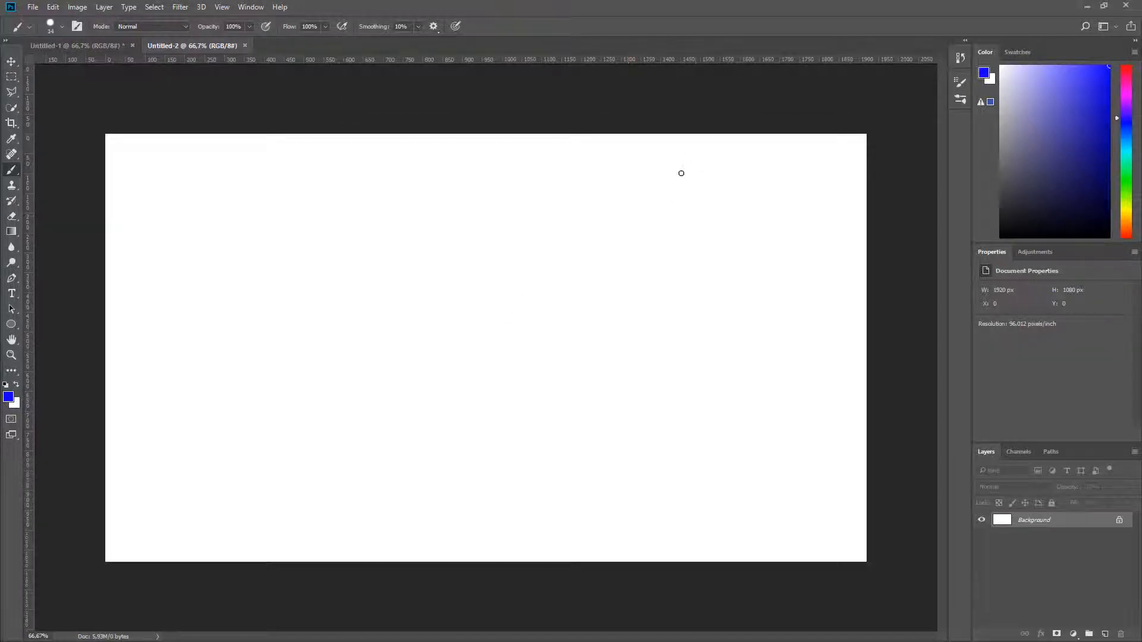
pyautogui.moveTo(672, 159); pyautogui.dragTo(677, 207)
pyautogui.moveTo(672, 157)
pyautogui.mouseDown()
pyautogui.moveTo(773, 159)
pyautogui.moveTo(708, 209)
pyautogui.moveTo(681, 208)
pyautogui.mouseUp()
pyautogui.moveTo(203, 299); pyautogui.dragTo(208, 509)
pyautogui.moveTo(684, 176)
pyautogui.mouseDown()
pyautogui.moveTo(647, 169)
pyautogui.moveTo(656, 198)
pyautogui.mouseUp()
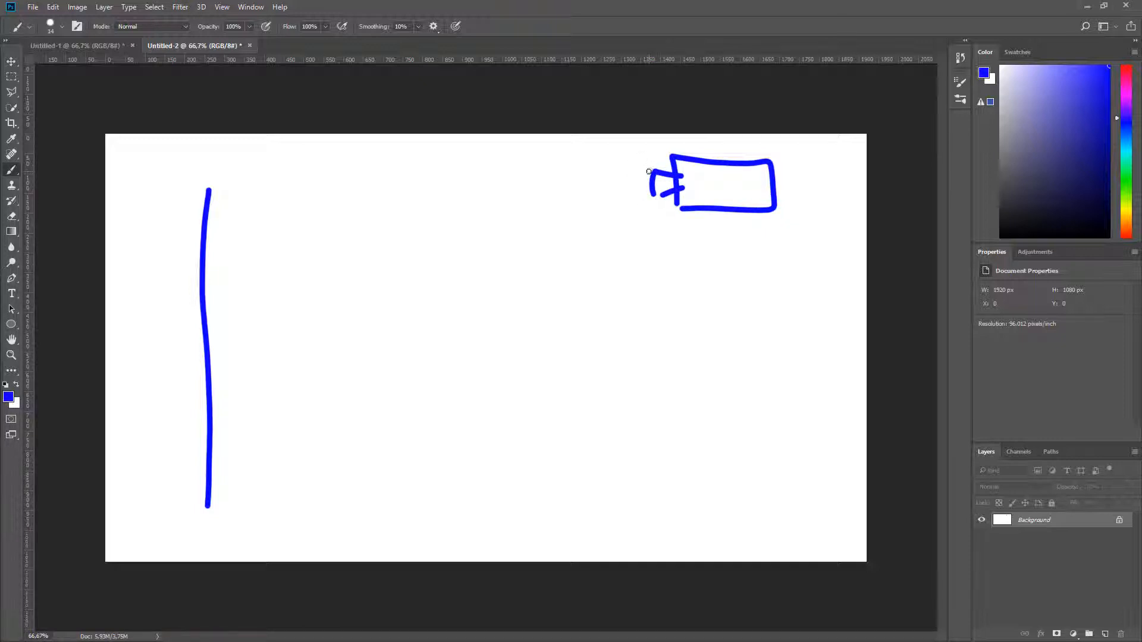
pyautogui.moveTo(649, 171); pyautogui.dragTo(211, 186)
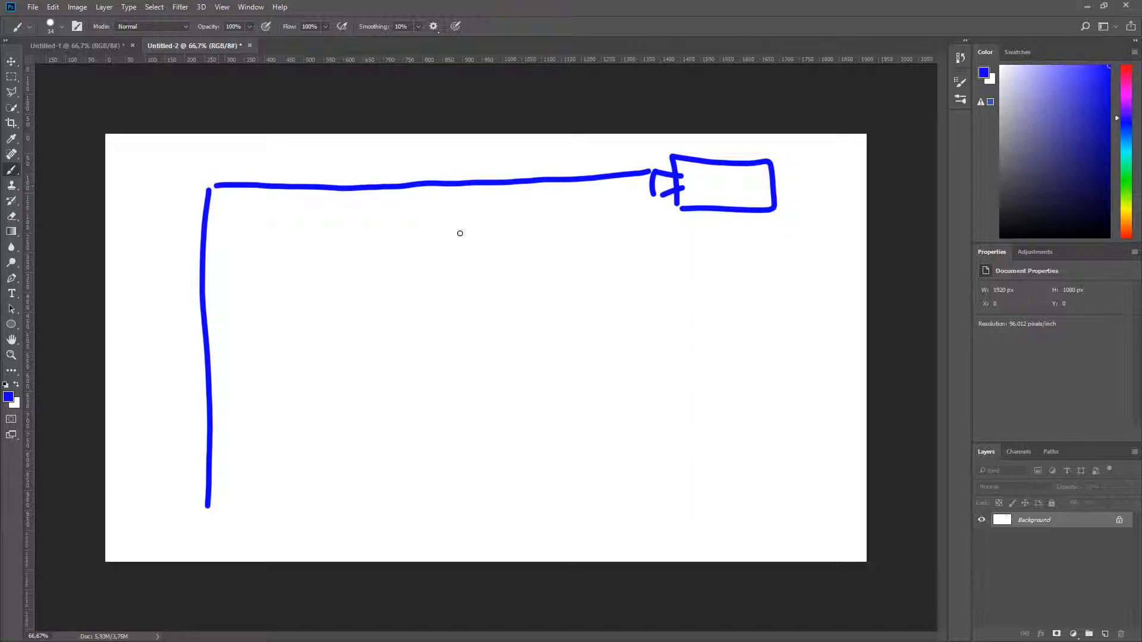
pyautogui.moveTo(651, 202)
pyautogui.mouseDown()
pyautogui.moveTo(531, 301)
pyautogui.moveTo(198, 512)
pyautogui.mouseUp()
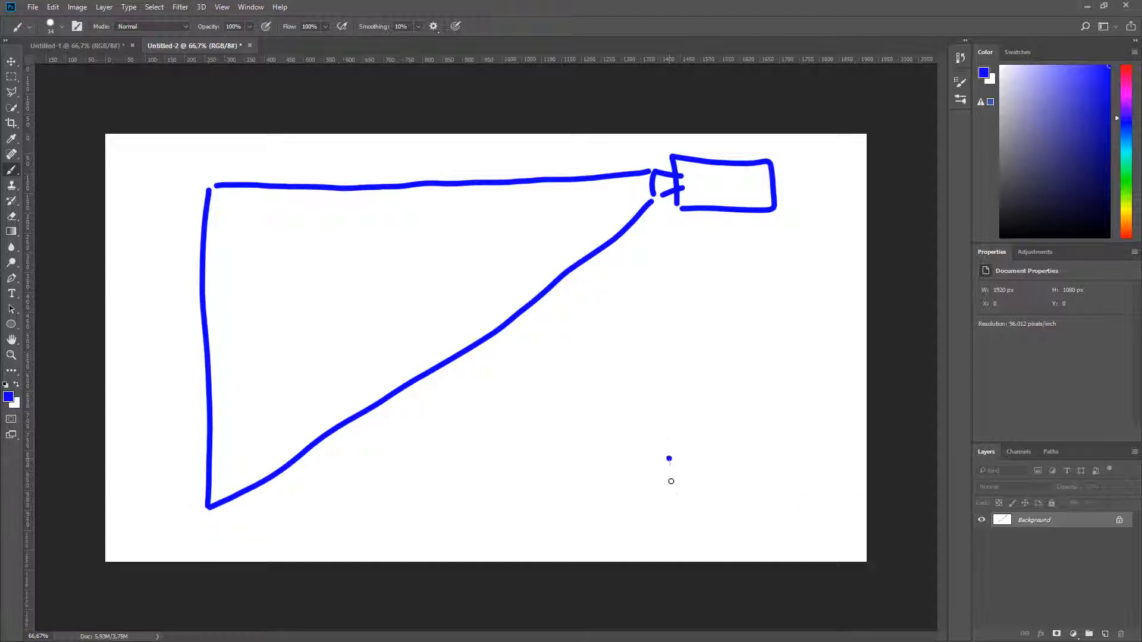
# - Sketch a second projector below the first, with beams running to the lower and upper ends of the wall
pyautogui.moveTo(671, 481); pyautogui.dragTo(675, 499)
pyautogui.moveTo(668, 455)
pyautogui.mouseDown()
pyautogui.moveTo(773, 459)
pyautogui.moveTo(730, 503)
pyautogui.moveTo(686, 504)
pyautogui.mouseUp()
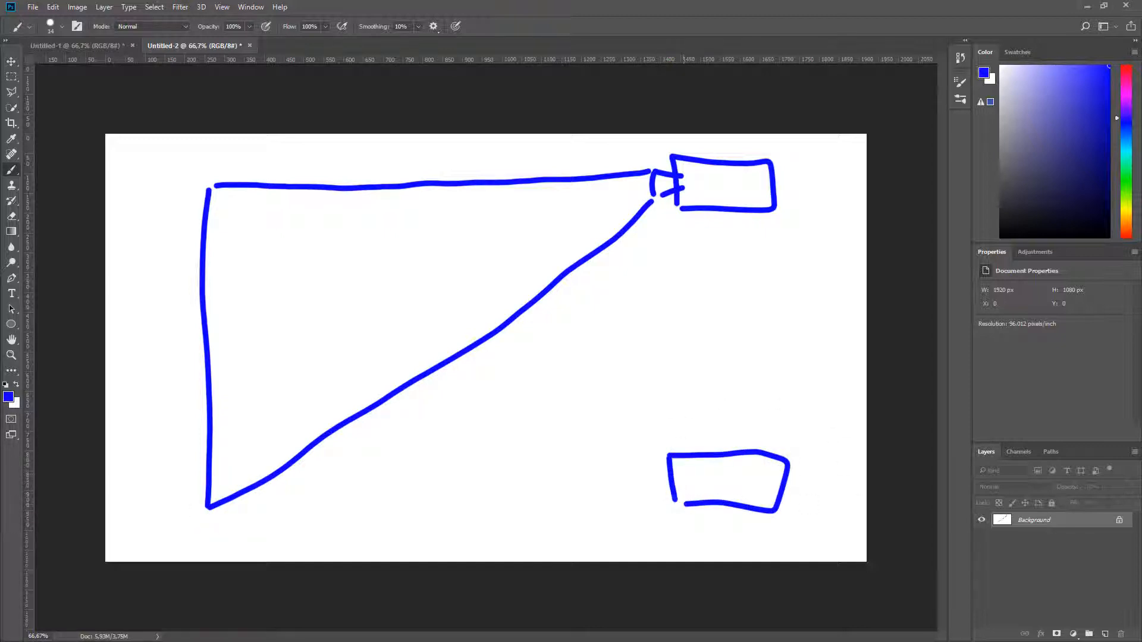
pyautogui.moveTo(647, 464)
pyautogui.mouseDown()
pyautogui.moveTo(675, 494)
pyautogui.moveTo(647, 503)
pyautogui.moveTo(642, 464)
pyautogui.moveTo(462, 497)
pyautogui.moveTo(251, 486)
pyautogui.mouseUp()
pyautogui.moveTo(640, 462); pyautogui.dragTo(234, 193)
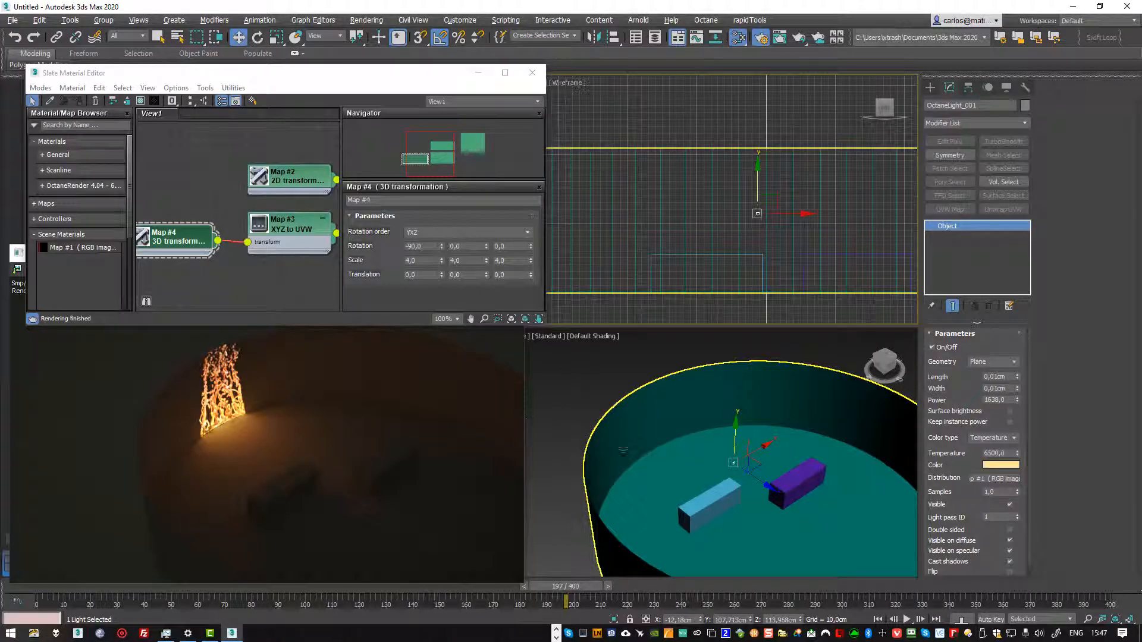
# - In 3ds Max, move the light along Y to about 132 cm and raise it to a height of about 205 cm
pyautogui.rightClick(767, 486)
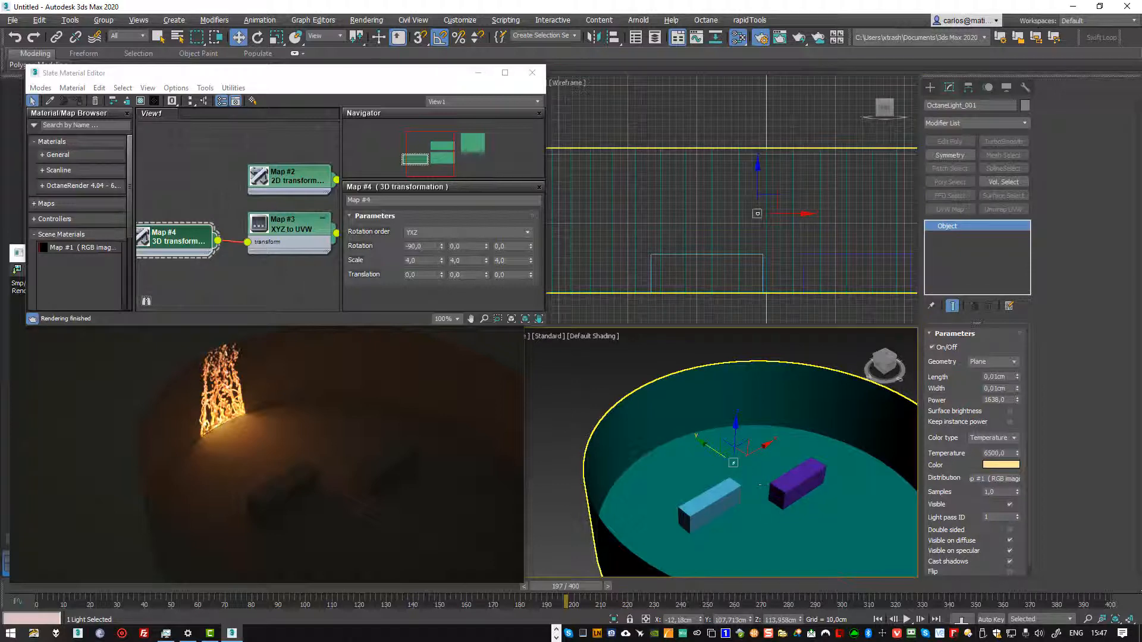
pyautogui.moveTo(714, 452)
pyautogui.mouseDown()
pyautogui.moveTo(774, 495)
pyautogui.moveTo(643, 387)
pyautogui.moveTo(713, 465)
pyautogui.moveTo(694, 451)
pyautogui.mouseUp()
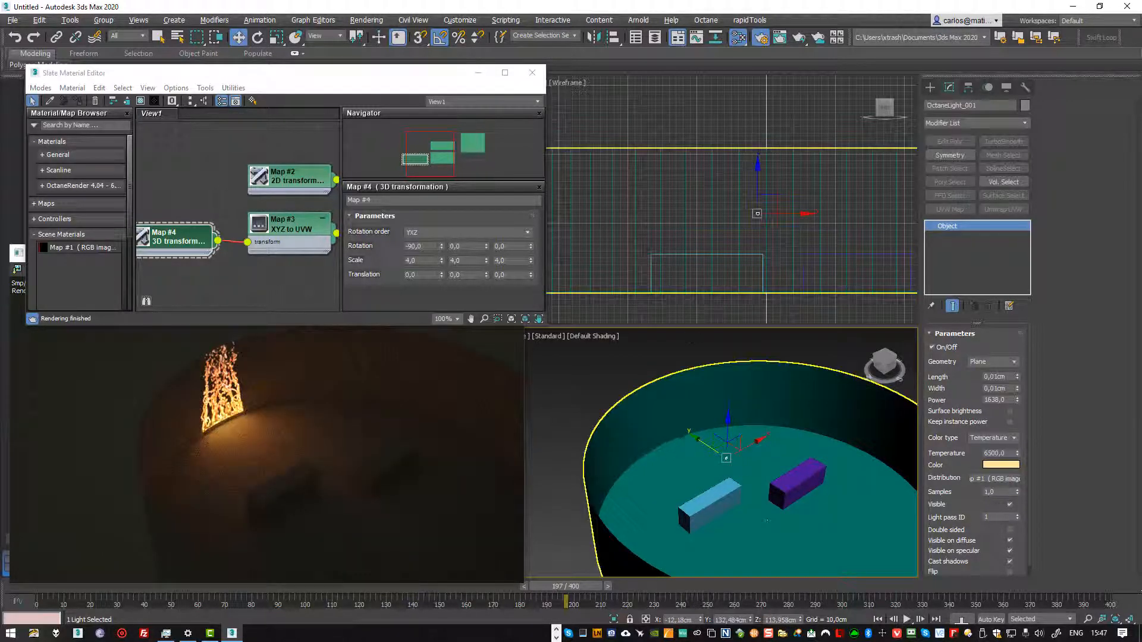
pyautogui.scroll(2, 759, 215)
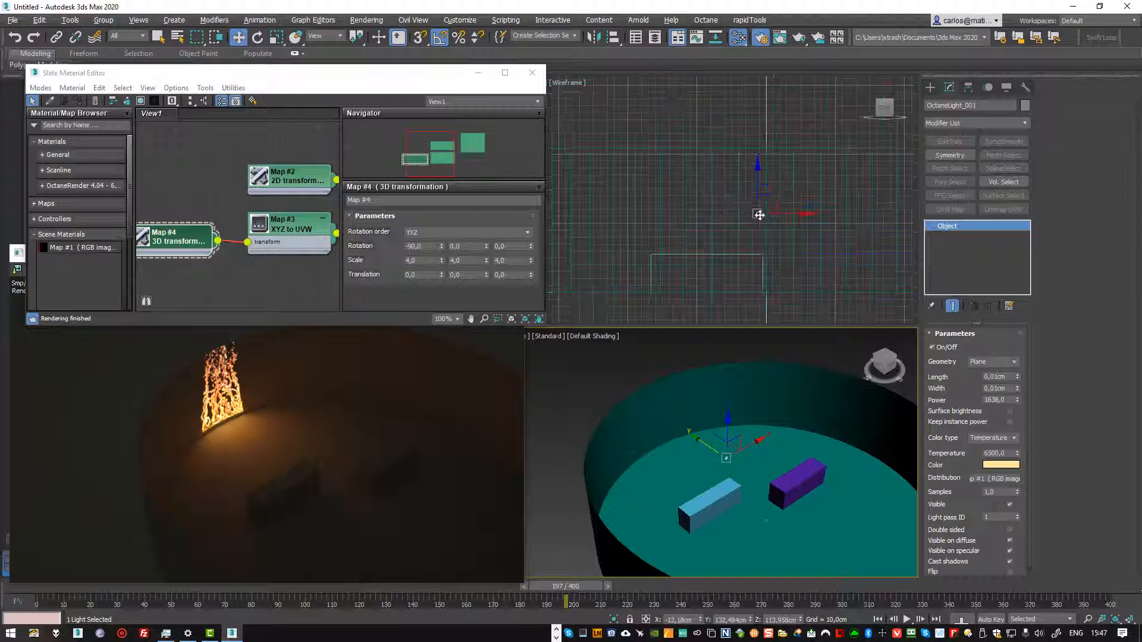
pyautogui.keyDown('ctrl'); pyautogui.click(775, 147); pyautogui.keyUp('ctrl')
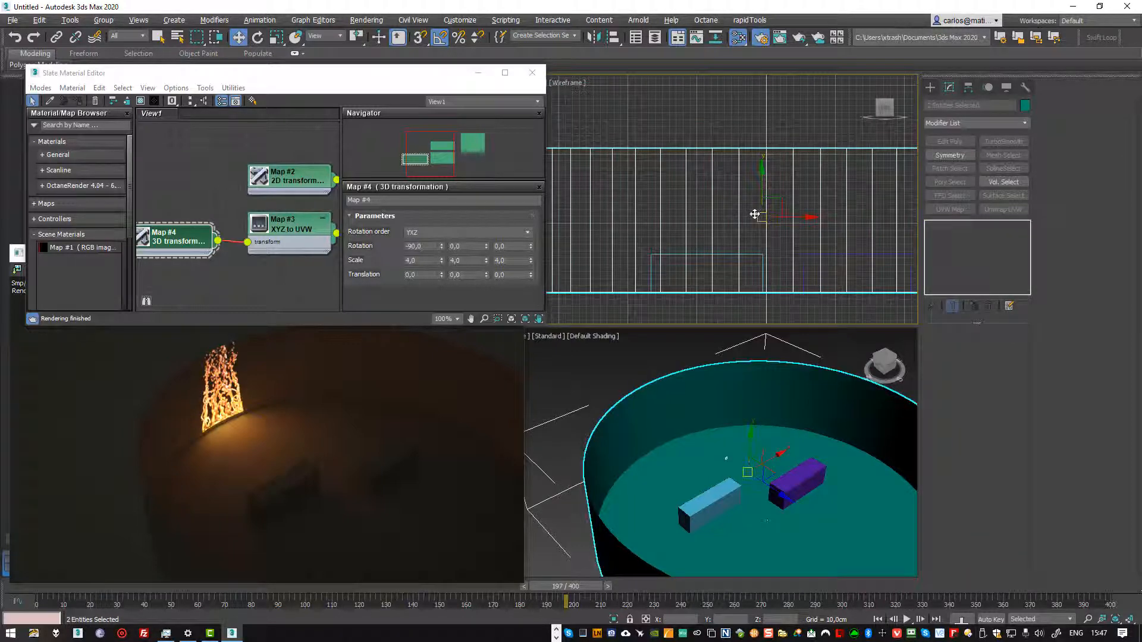
pyautogui.click(759, 213)
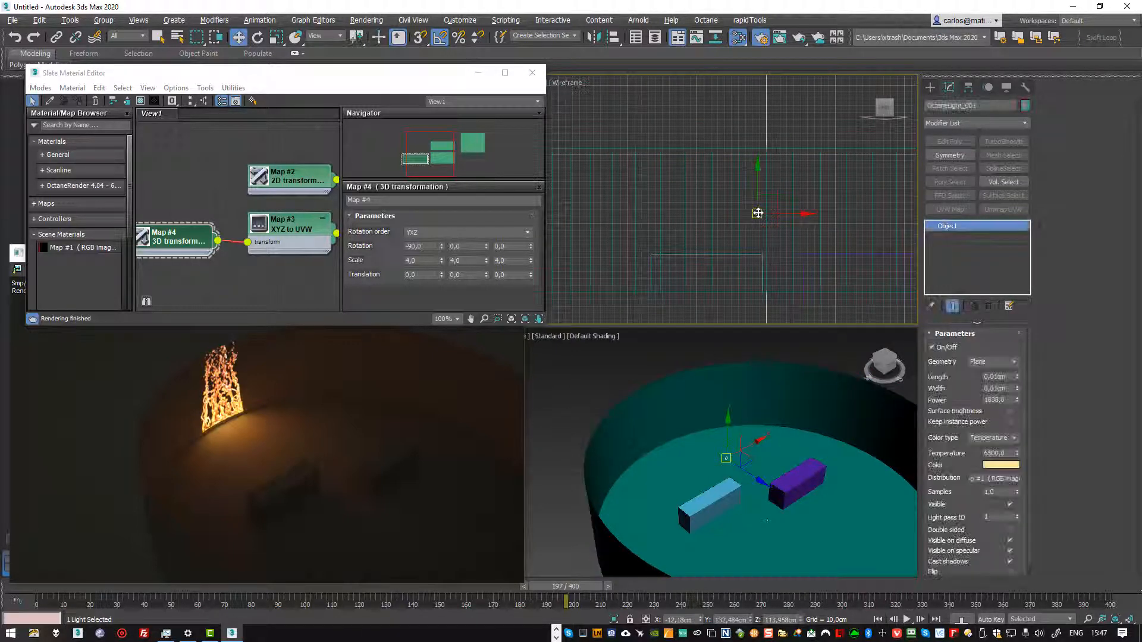
pyautogui.scroll(3, 762, 212)
pyautogui.scroll(-2, 763, 212)
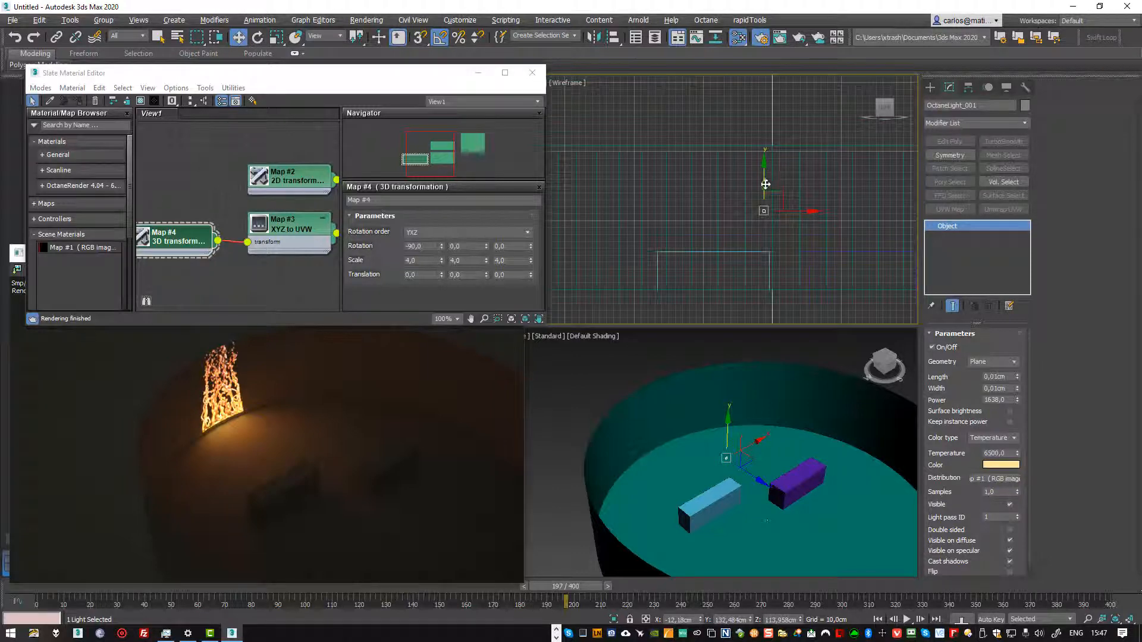
pyautogui.moveTo(764, 185); pyautogui.dragTo(764, 122)
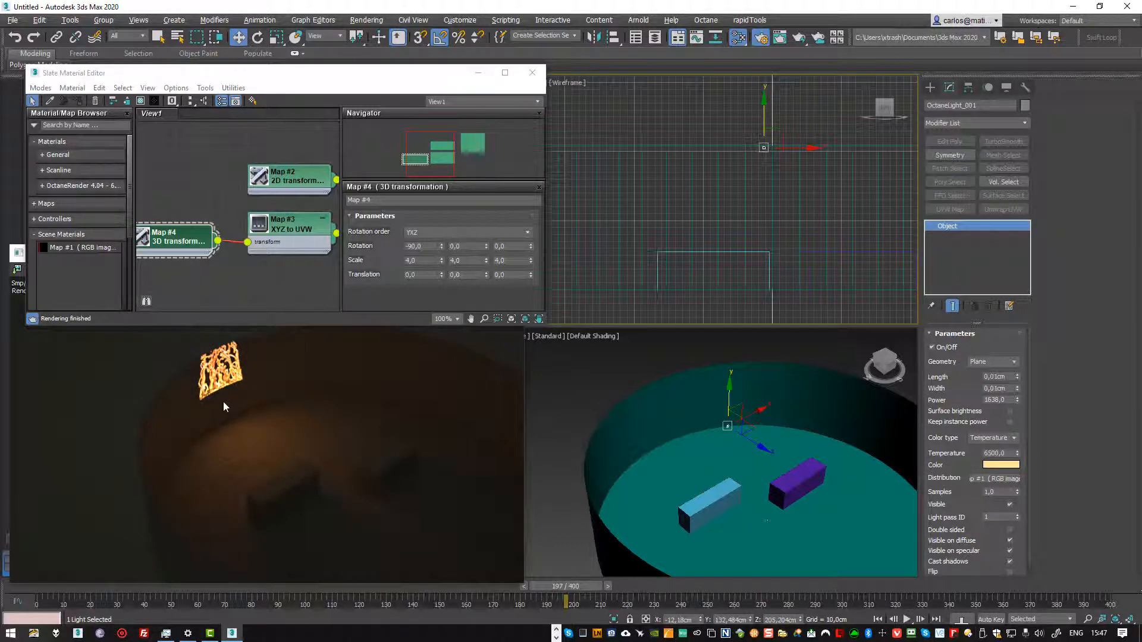
# - Shift the 3D transformation node slightly closer to XYZ to UVW and set its third translation value to 0.28
pyautogui.click(183, 243)
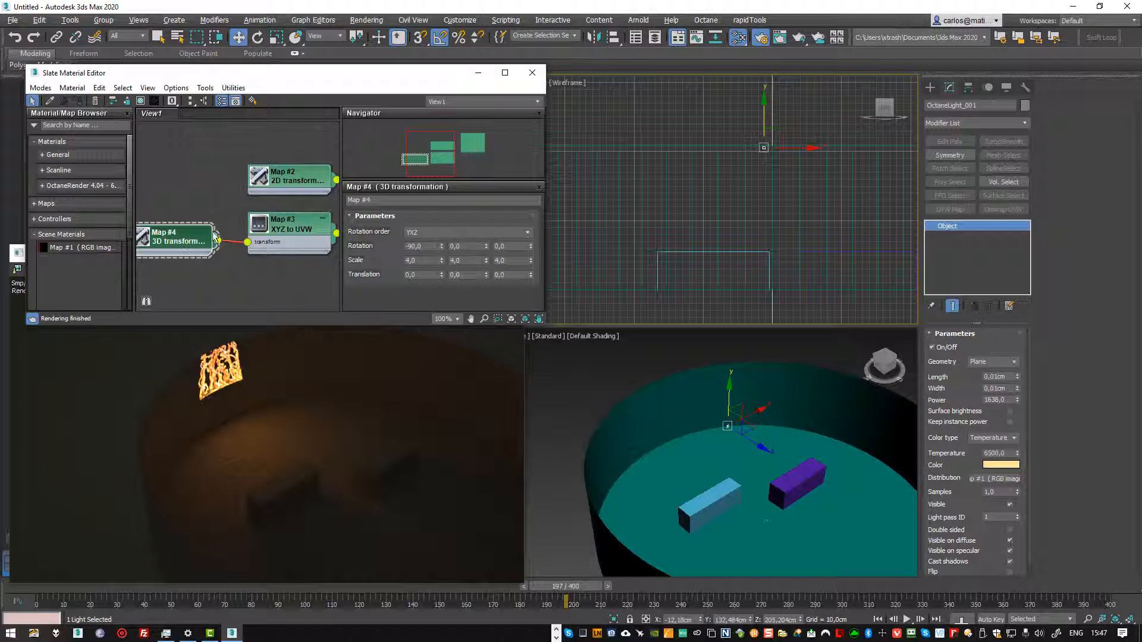
pyautogui.moveTo(214, 236); pyautogui.dragTo(230, 237)
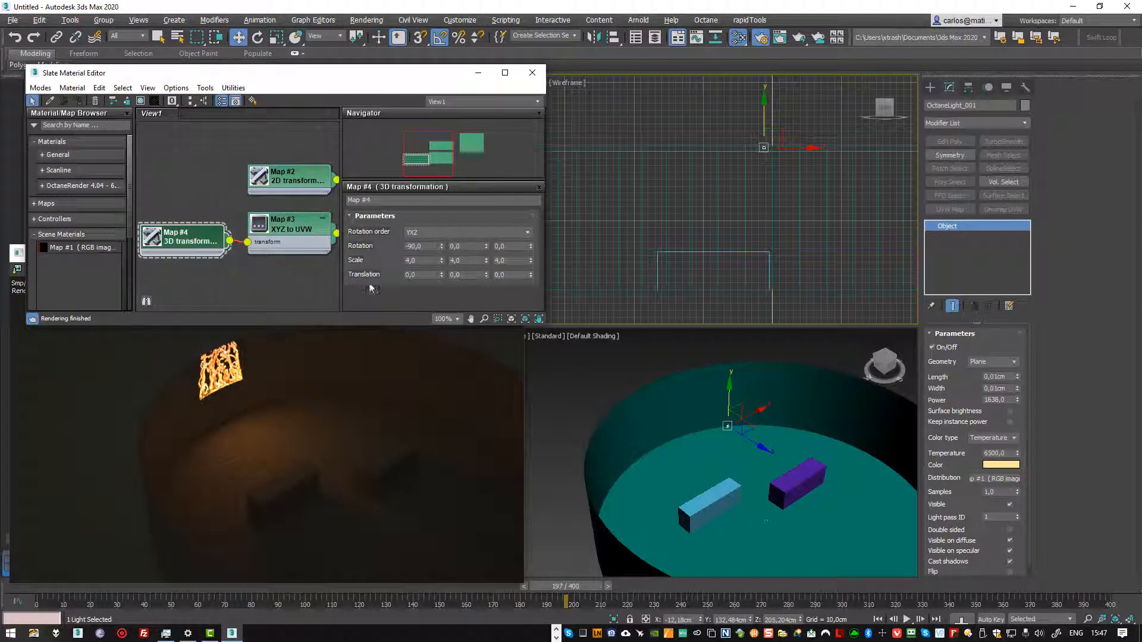
pyautogui.moveTo(528, 280); pyautogui.dragTo(531, 257)
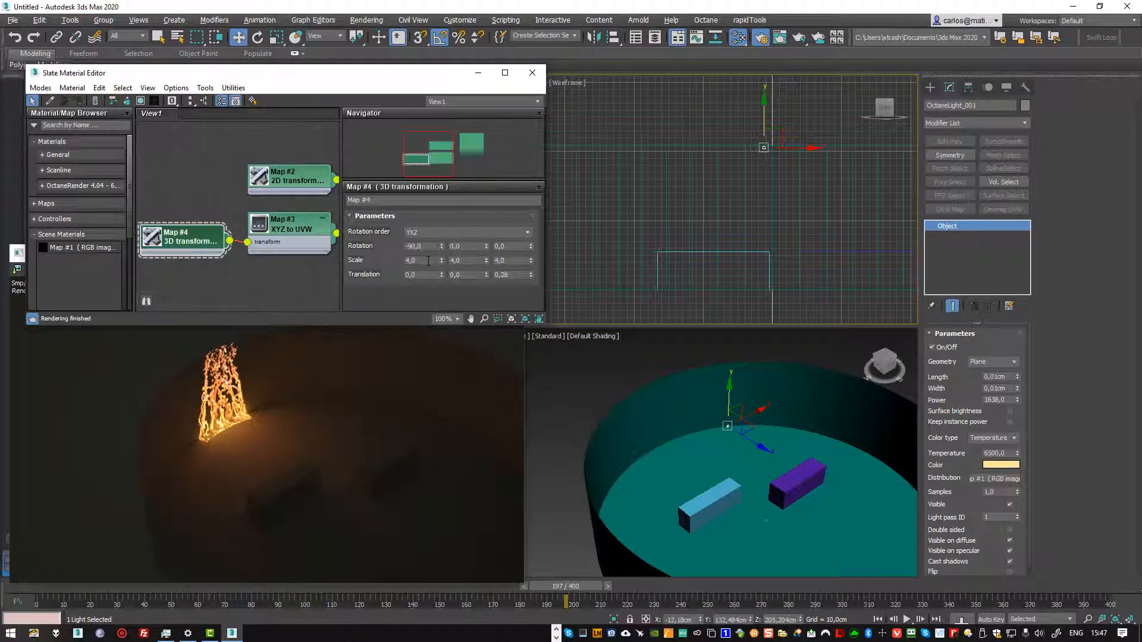
# - Move the light along Y to about -173 cm, away from the wall that receives the fire image
pyautogui.moveTo(428, 261); pyautogui.dragTo(400, 260)
pyautogui.press('Tab')
pyautogui.rightClick(752, 447)
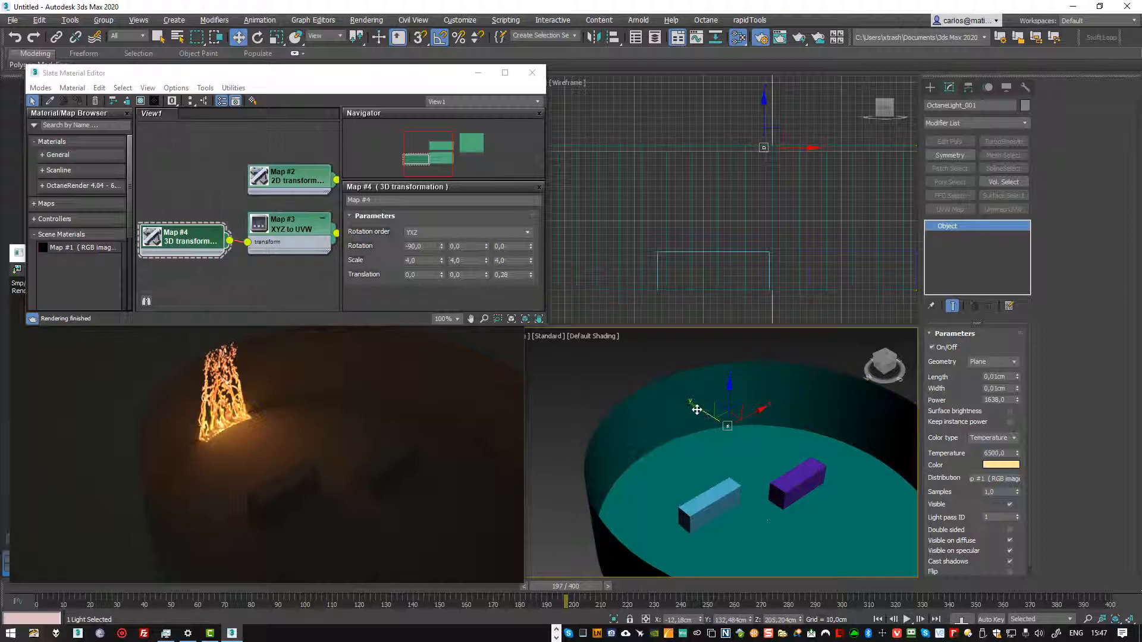
pyautogui.moveTo(699, 410); pyautogui.dragTo(805, 456)
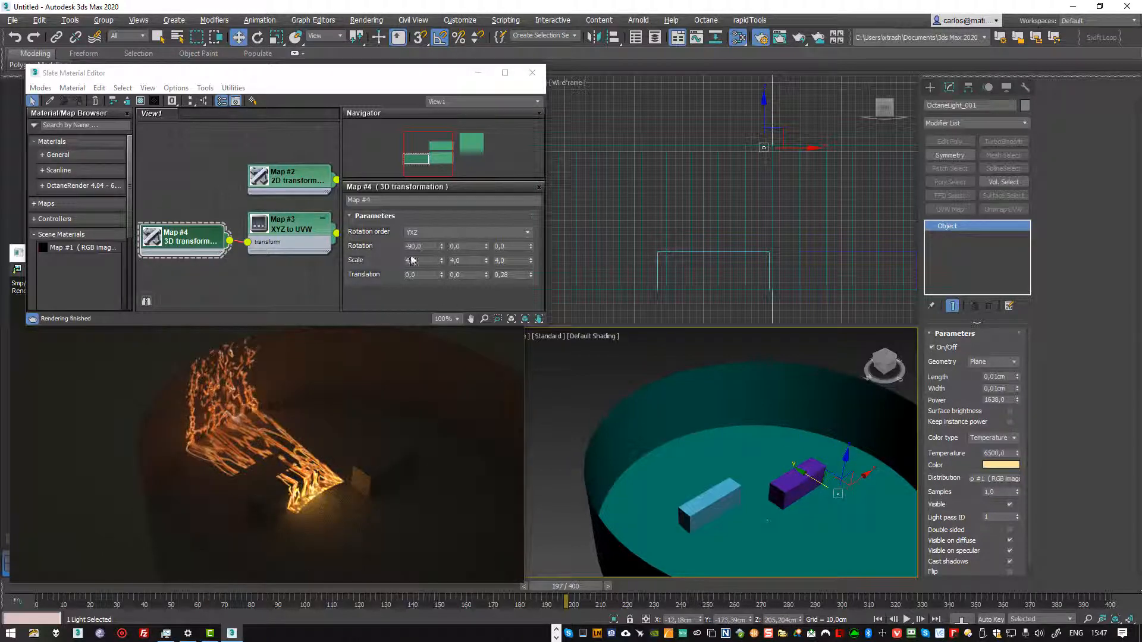
# - Set the 3D transformation's scale to 2 on all three axes
pyautogui.moveTo(419, 260); pyautogui.dragTo(389, 260)
pyautogui.write('2')
pyautogui.press('Tab')
pyautogui.write('2')
pyautogui.press('Tab')
pyautogui.write('2')
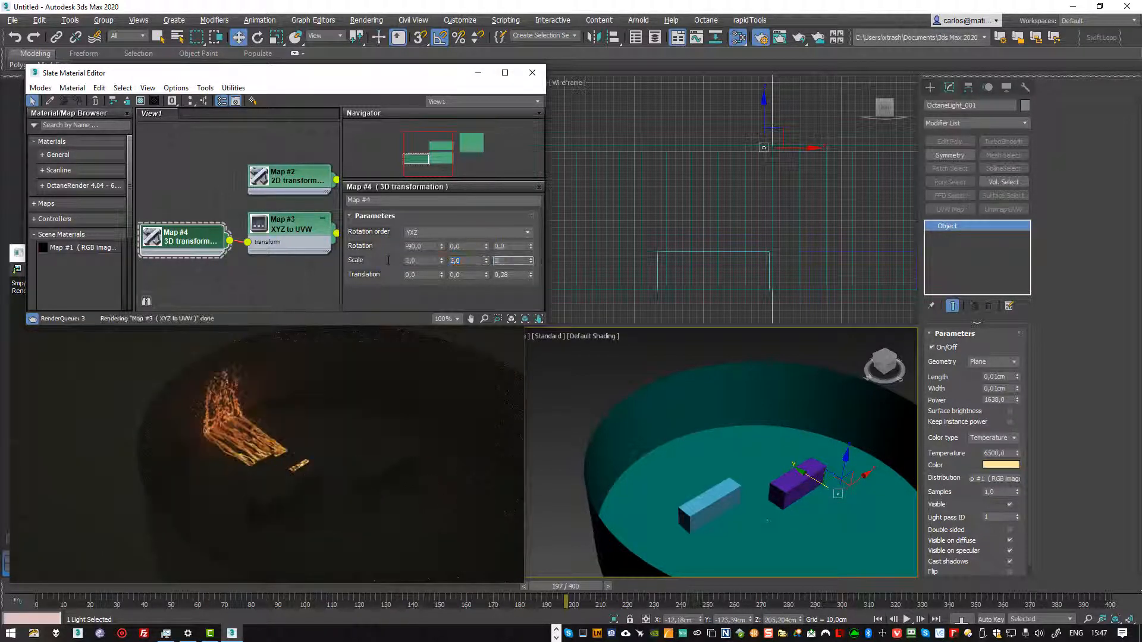
pyautogui.press('Tab')
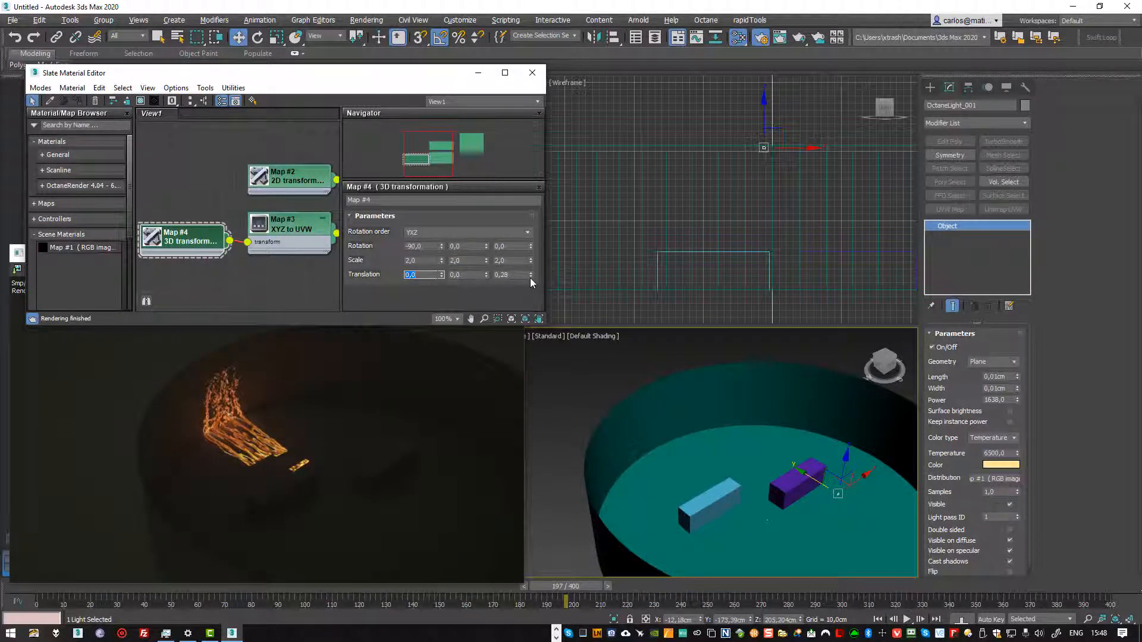
# - Set the 3D transformation's third translation value to 0.16 and move the time slider to frame 210
pyautogui.moveTo(530, 276)
pyautogui.mouseDown()
pyautogui.moveTo(530, 263)
pyautogui.moveTo(534, 277)
pyautogui.mouseUp()
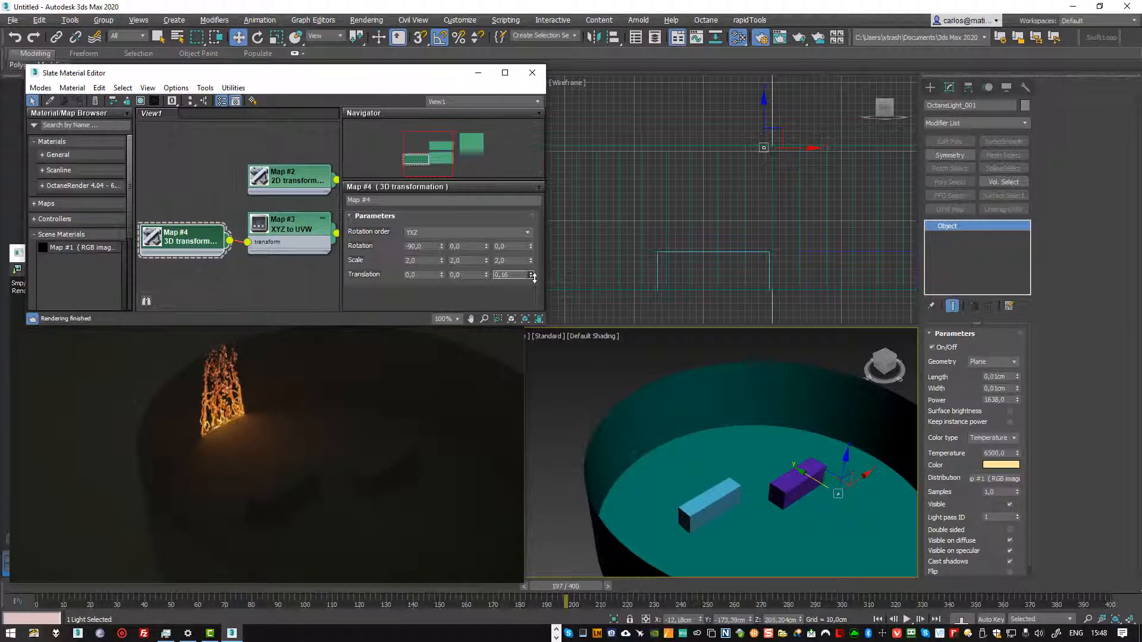
pyautogui.moveTo(316, 589); pyautogui.dragTo(660, 587)
# - Try rotating the light slightly in the wireframe viewport and undo the rotation
pyautogui.moveTo(758, 139); pyautogui.dragTo(712, 169, button='middle')
pyautogui.scroll(-5, 717, 171)
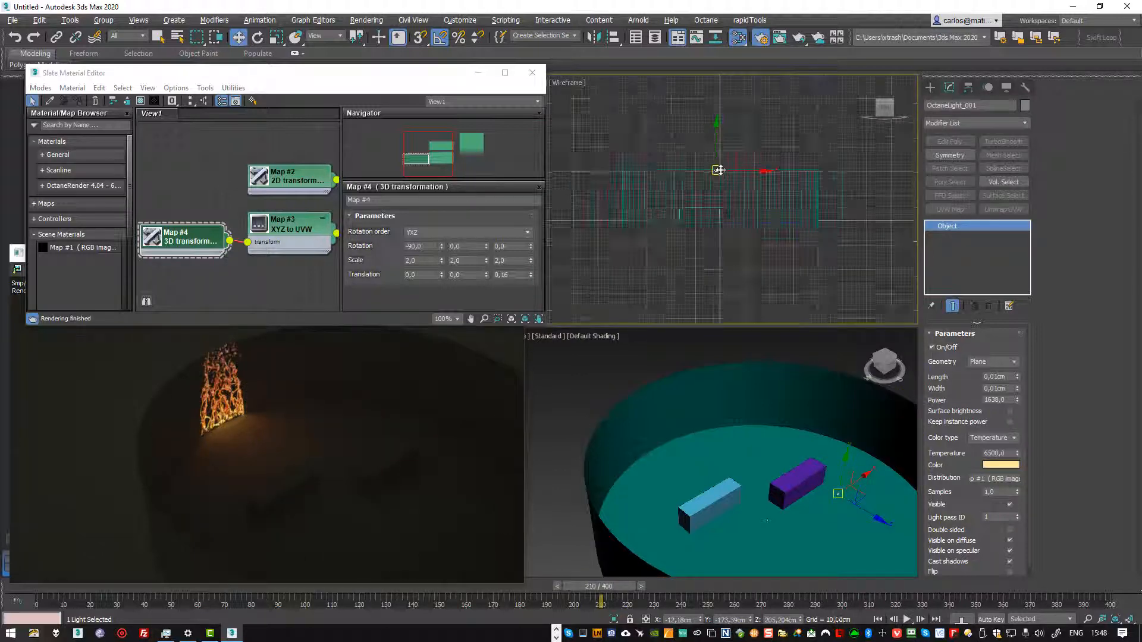
pyautogui.keyDown('ctrl'); pyautogui.click(742, 181); pyautogui.keyUp('ctrl')
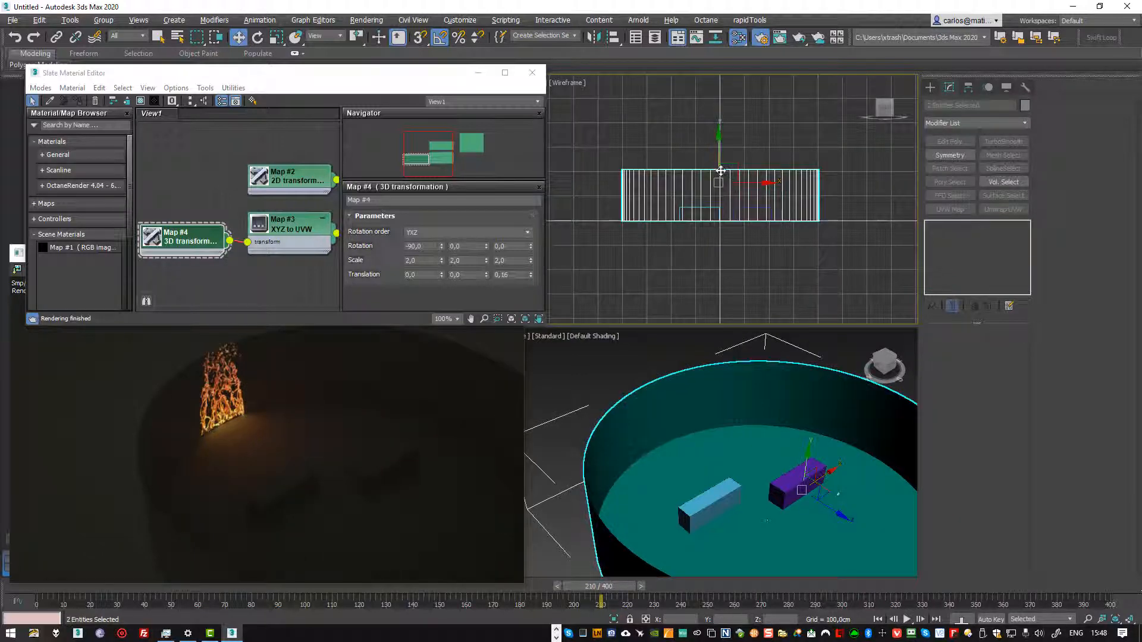
pyautogui.scroll(5, 720, 170)
pyautogui.moveTo(720, 170); pyautogui.dragTo(752, 222, button='middle')
pyautogui.click(749, 225)
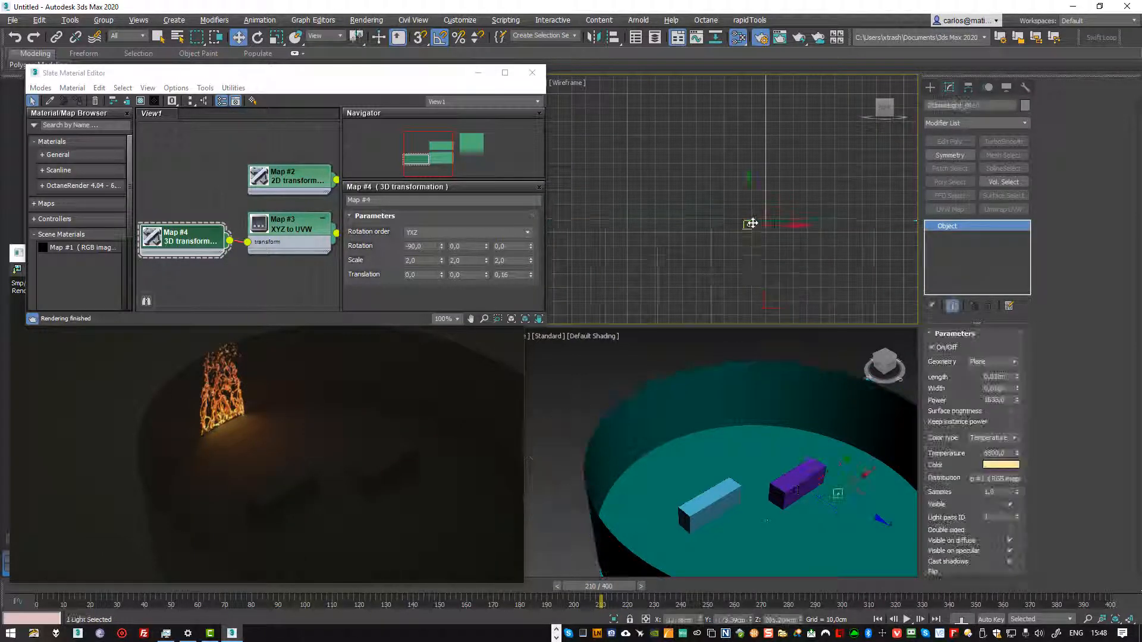
pyautogui.moveTo(748, 195); pyautogui.dragTo(767, 212)
pyautogui.press('e')
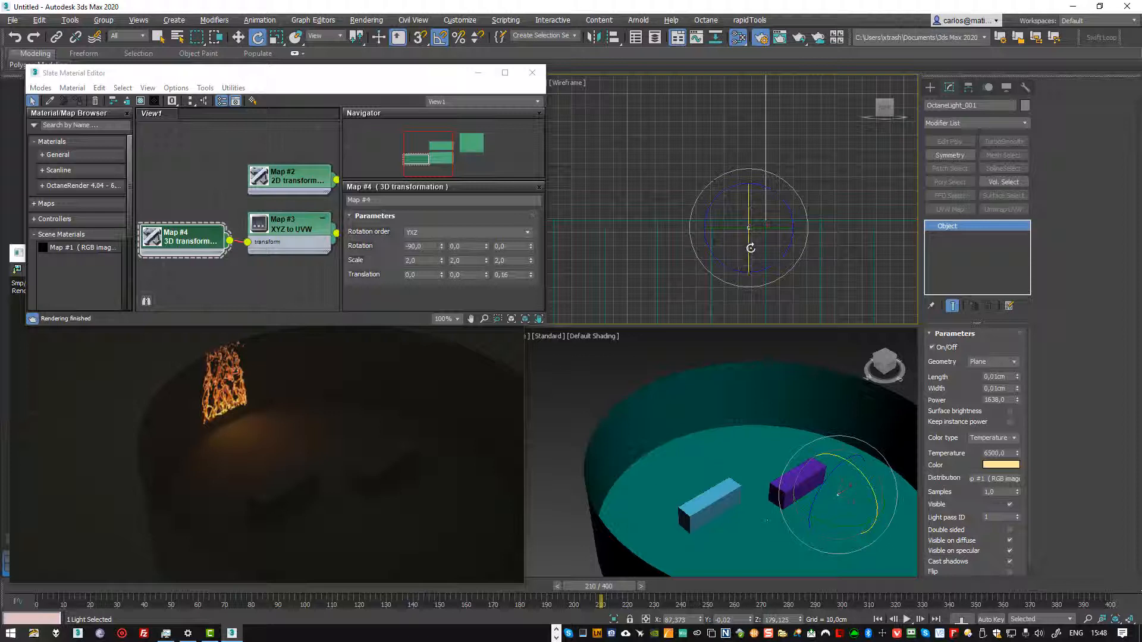
pyautogui.hotkey('ctrl', 'z')
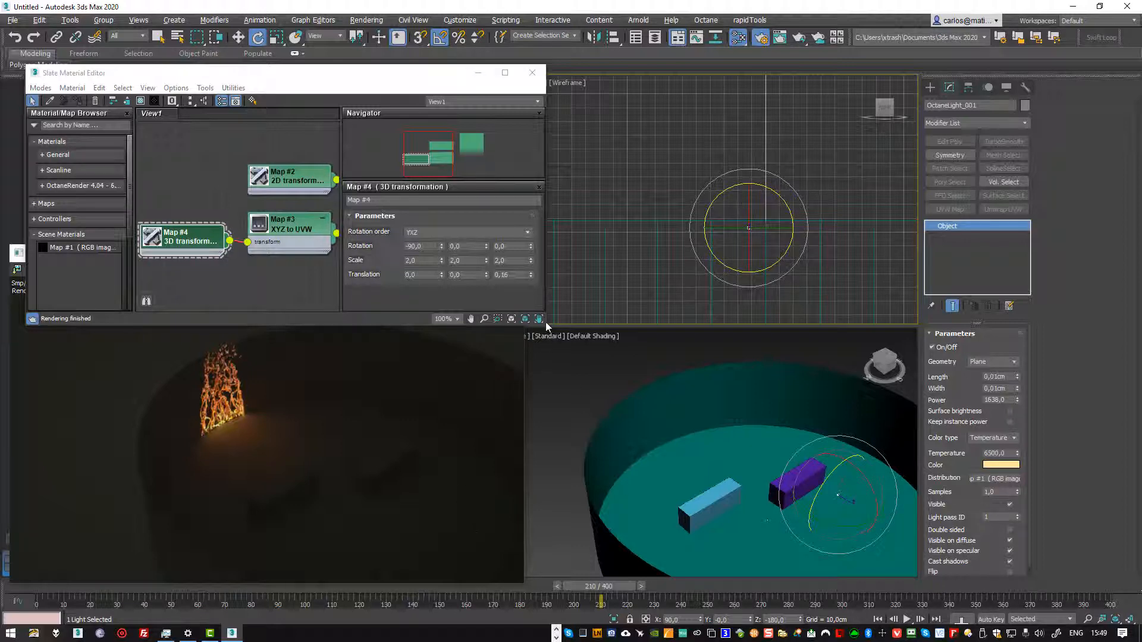
# - Enlarge the Slate Material Editor to uncover the RGB image node and bring the rest of the light's parameters into view
pyautogui.moveTo(547, 326); pyautogui.dragTo(731, 367)
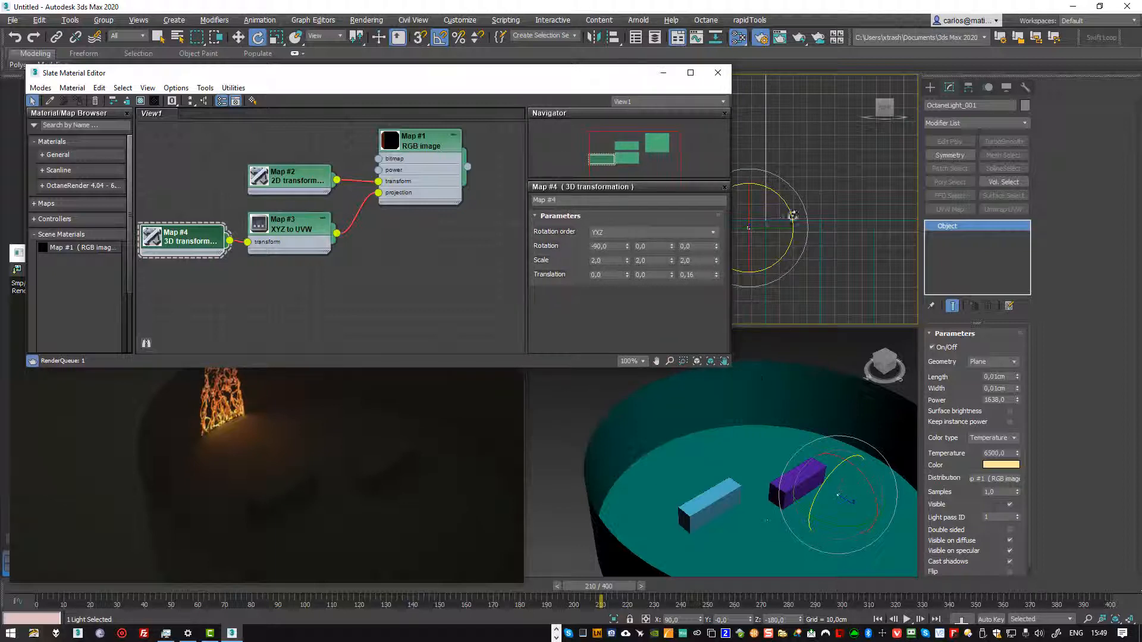
pyautogui.click(950, 89)
pyautogui.scroll(-1, 958, 434)
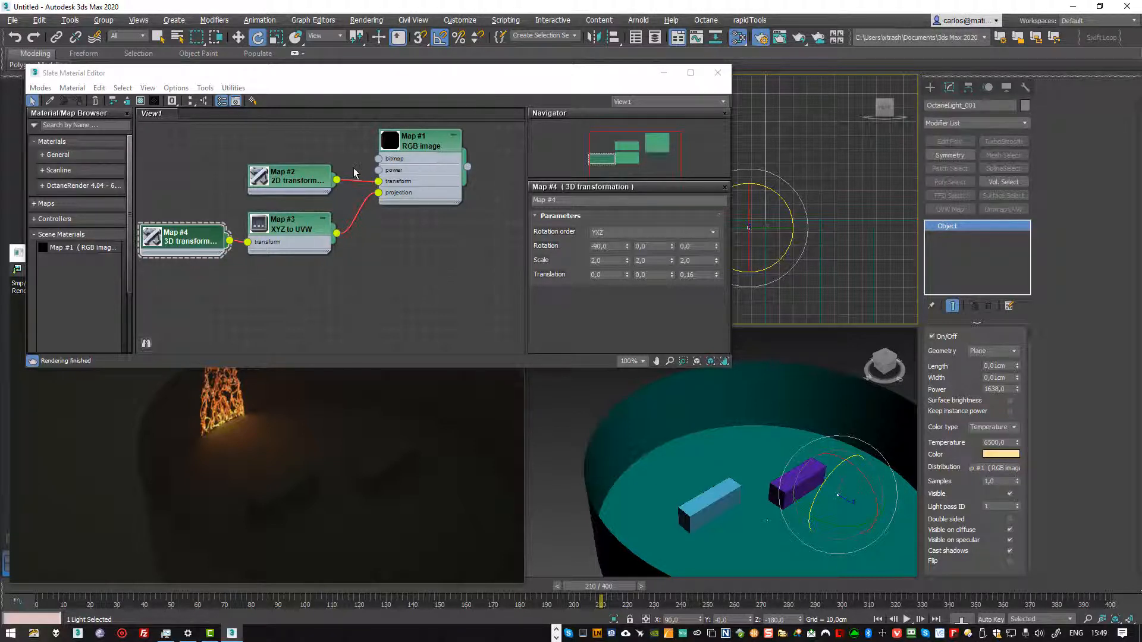
# - Shift the 2D transformation node up, check its scale parameters, and move the time slider to frame 156
pyautogui.moveTo(287, 176)
pyautogui.mouseDown()
pyautogui.moveTo(292, 167)
pyautogui.moveTo(302, 181)
pyautogui.mouseUp()
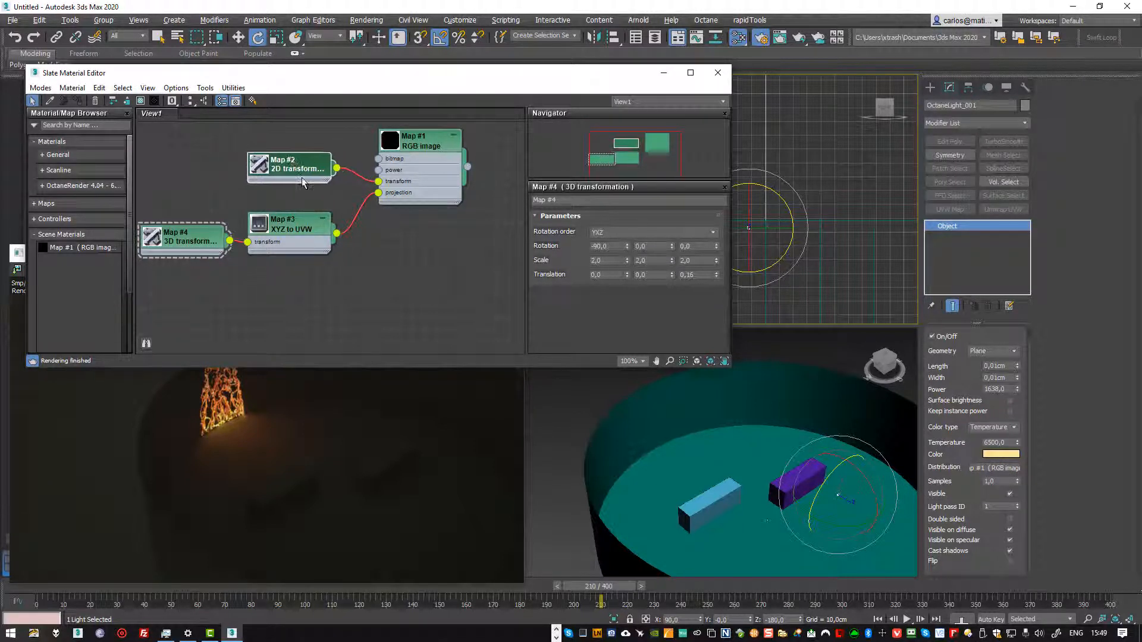
pyautogui.click(401, 185)
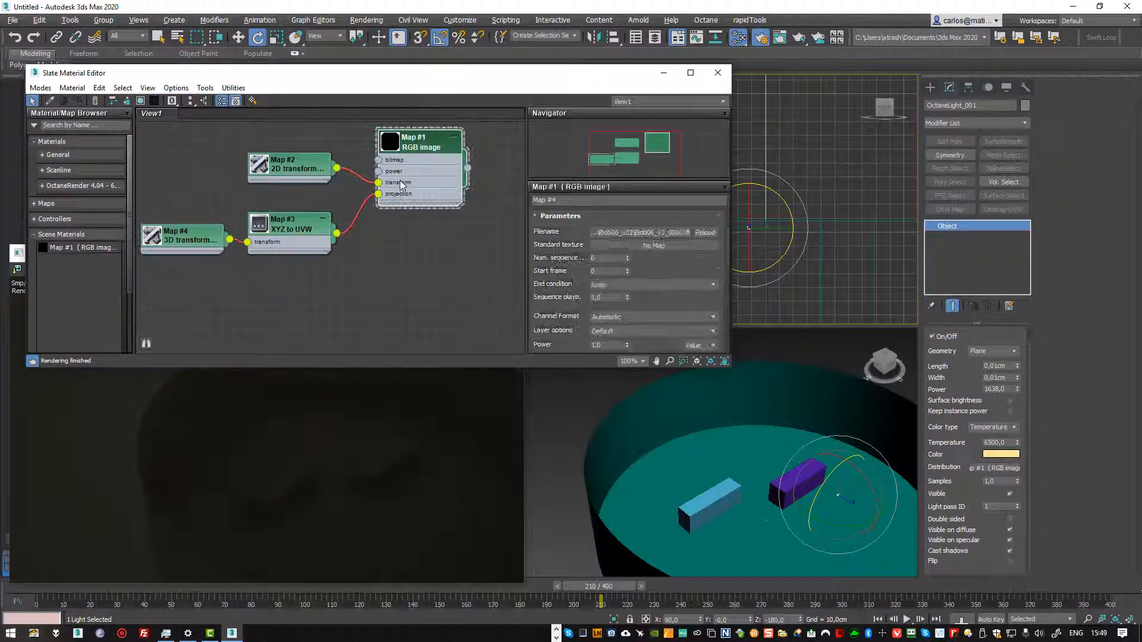
pyautogui.click(299, 172)
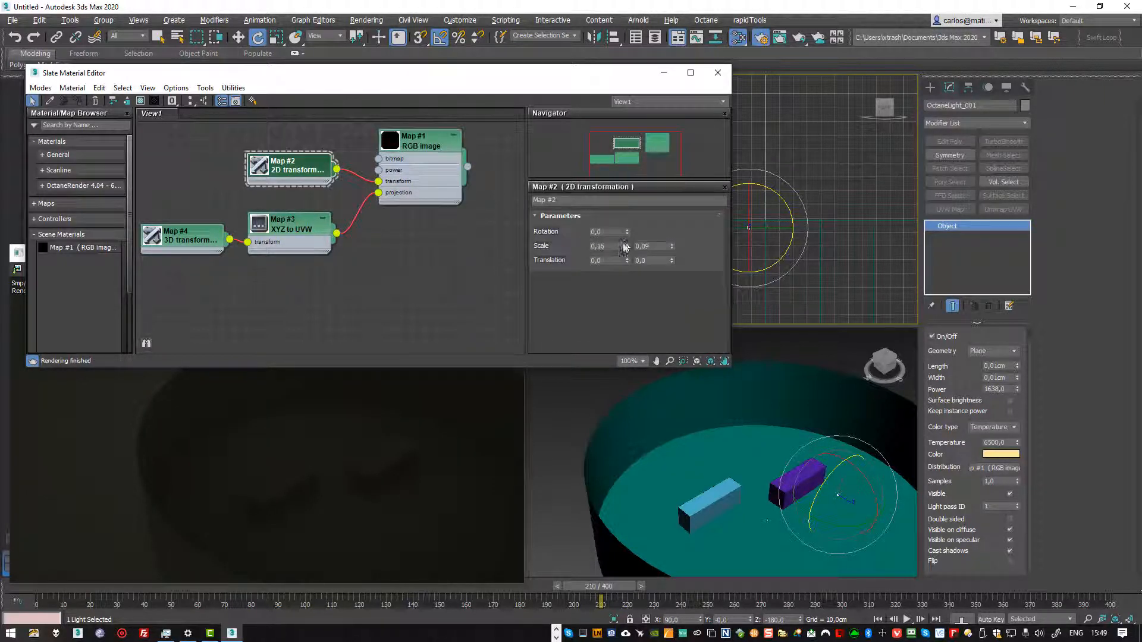
pyautogui.click(612, 246)
pyautogui.press('Tab')
pyautogui.moveTo(483, 587); pyautogui.dragTo(456, 587)
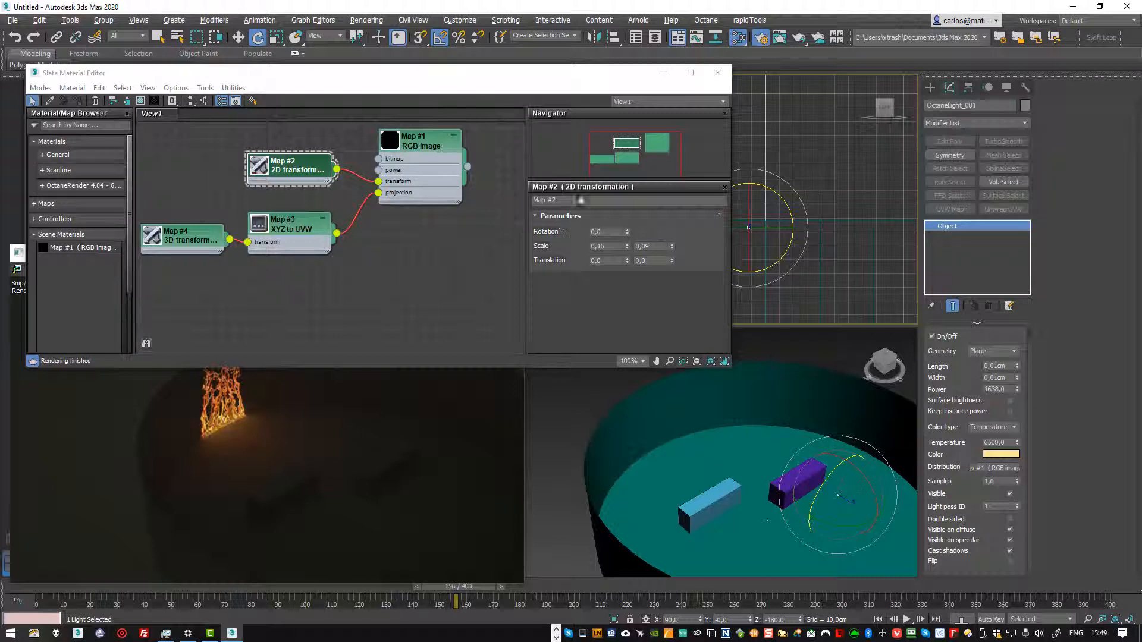
# - Review the RGB image parameters and set the coordinate space of its XYZ to UVW projection to Object space
pyautogui.click(402, 175)
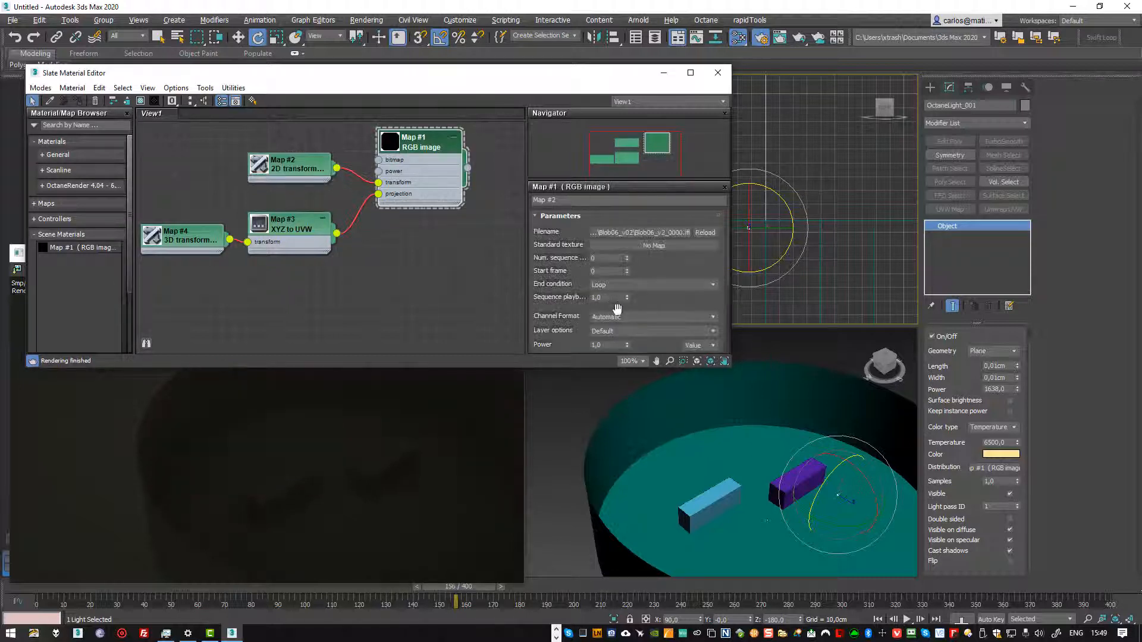
pyautogui.moveTo(647, 301); pyautogui.dragTo(641, 186)
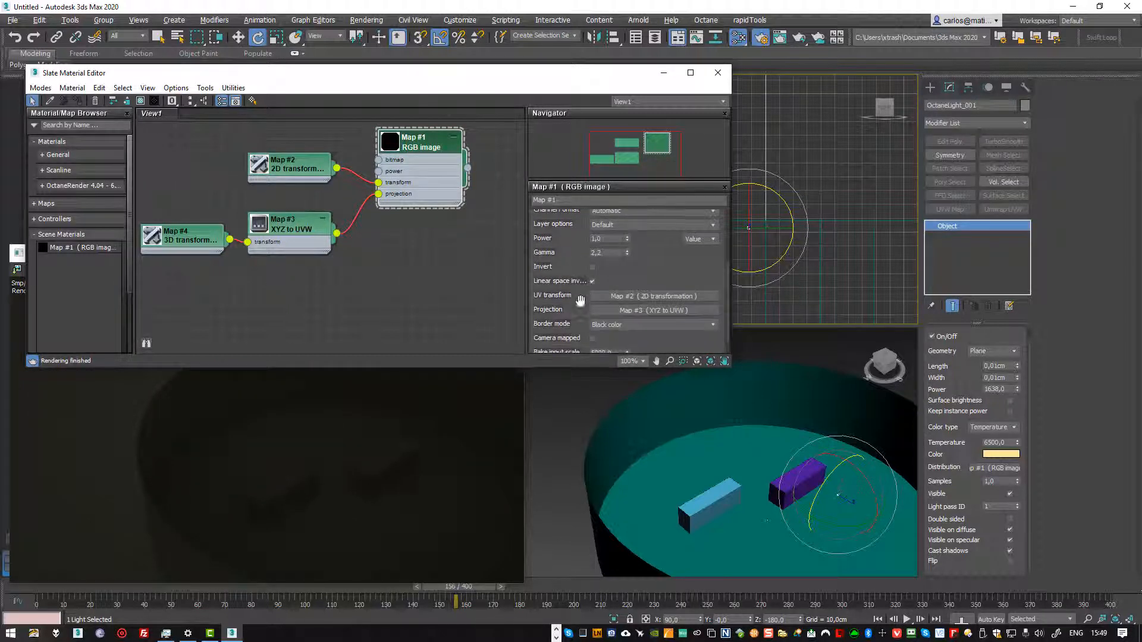
pyautogui.click(659, 310)
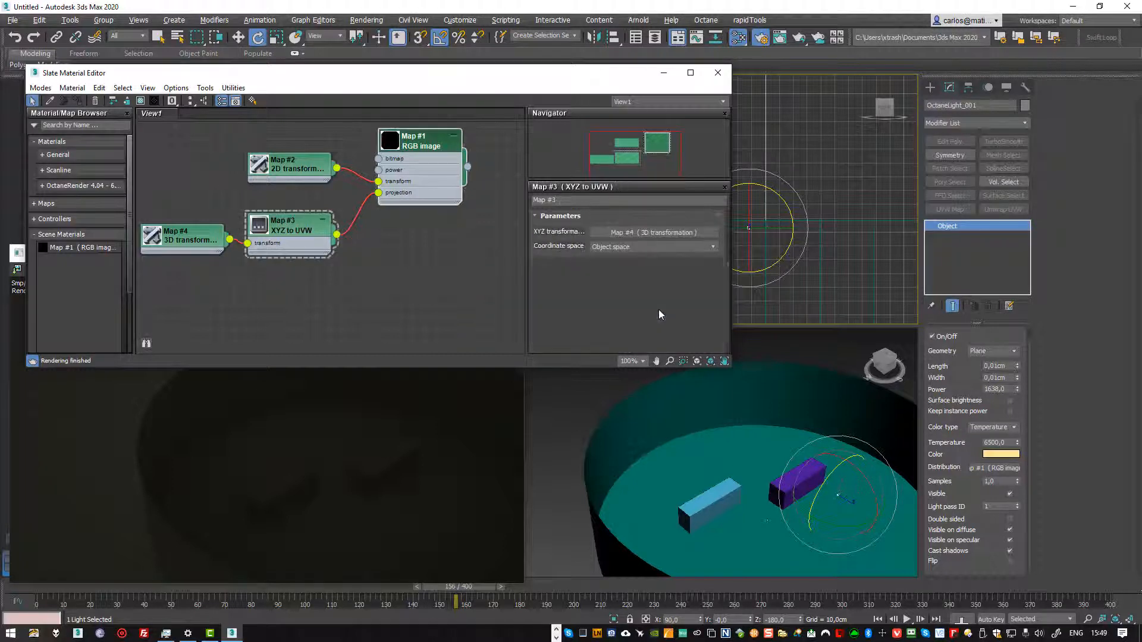
pyautogui.click(612, 247)
pyautogui.click(622, 266)
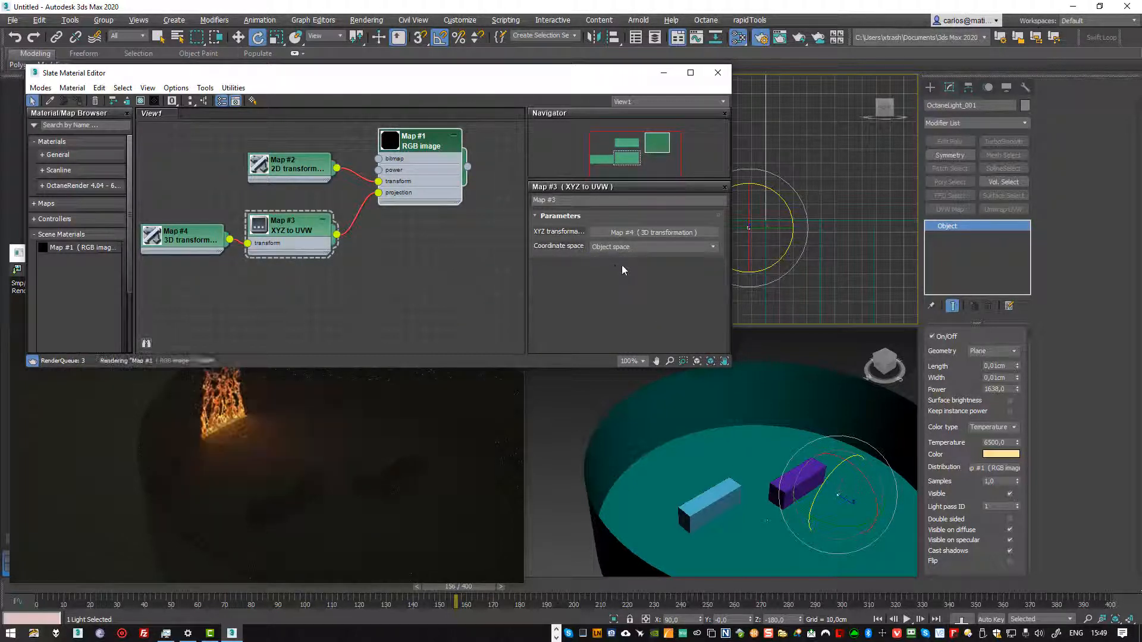
# - Set the first rotation value of the 3D transformation feeding the XYZ to UVW projection to -90
pyautogui.click(634, 232)
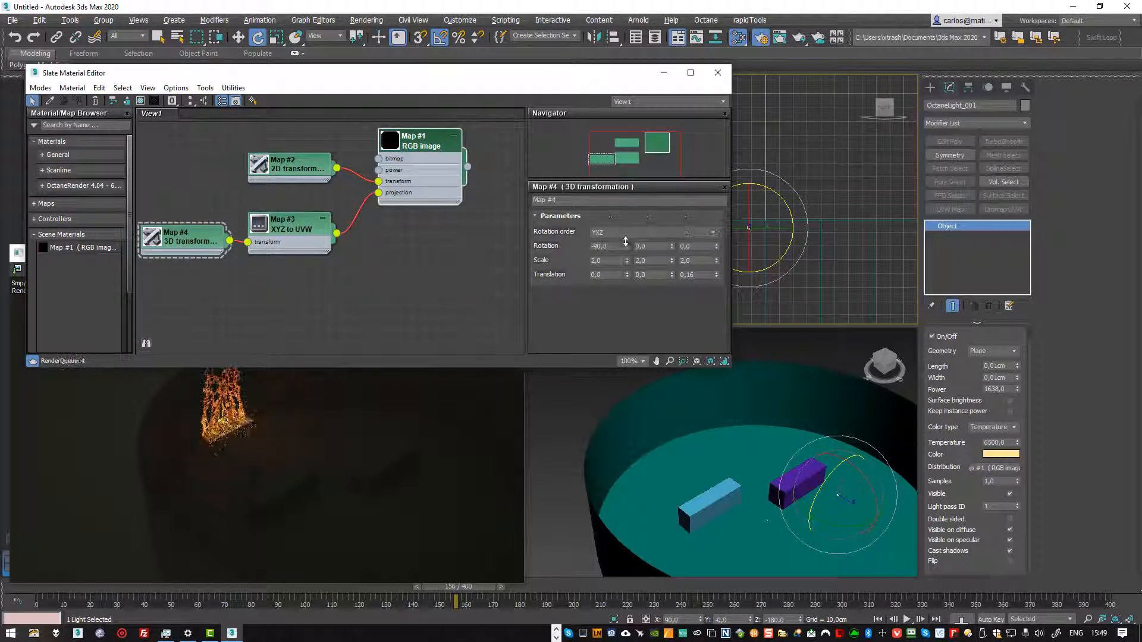
pyautogui.moveTo(626, 242); pyautogui.dragTo(550, 246)
pyautogui.write('-90')
pyautogui.press('Return')
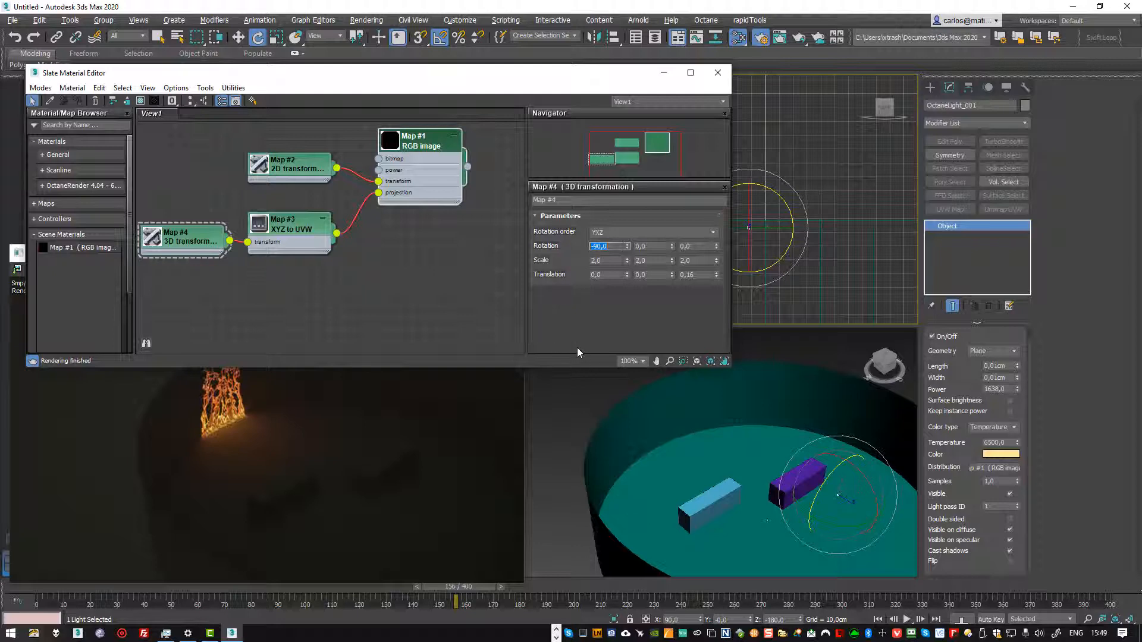
# - Move the Octane light slightly upward along the Z axis in the shaded perspective viewport
pyautogui.click(840, 490)
pyautogui.press('w')
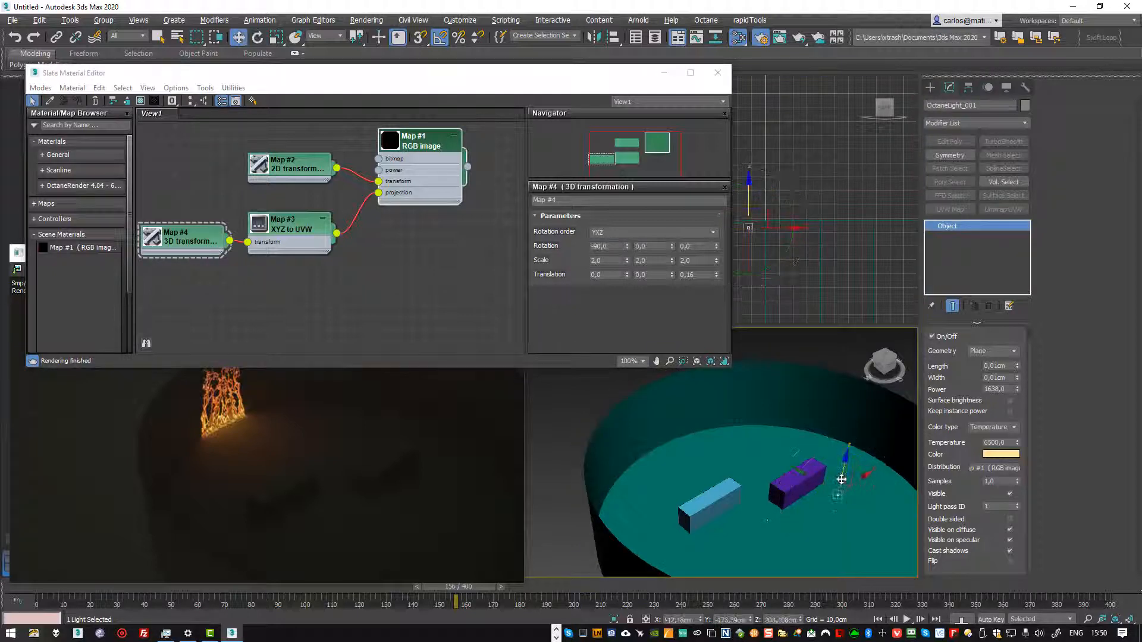
pyautogui.moveTo(844, 471); pyautogui.dragTo(844, 471)
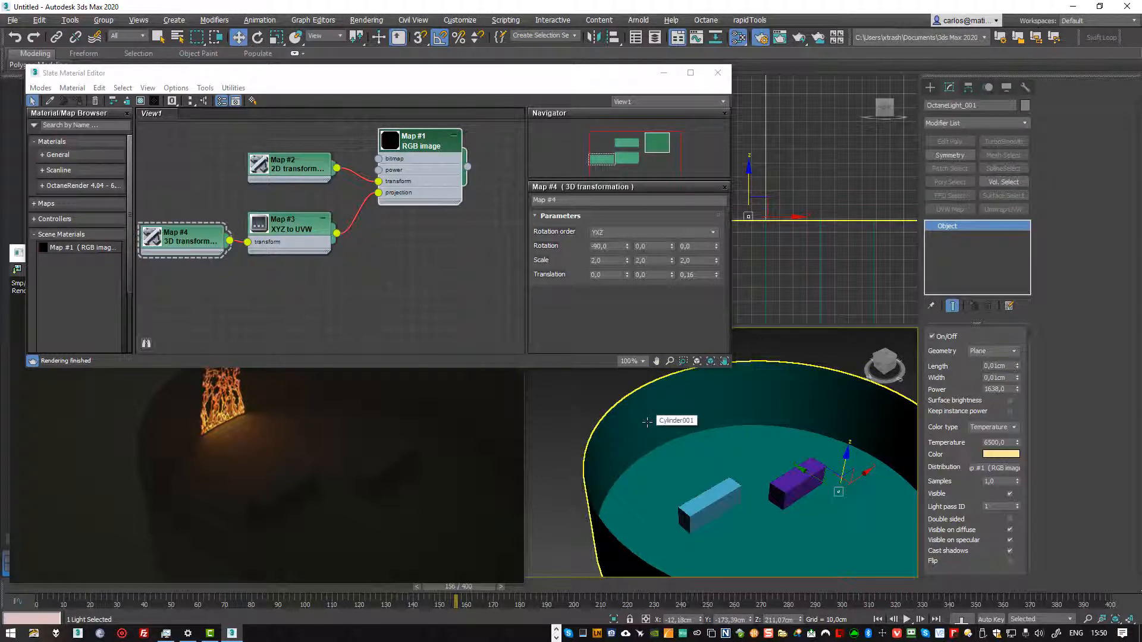